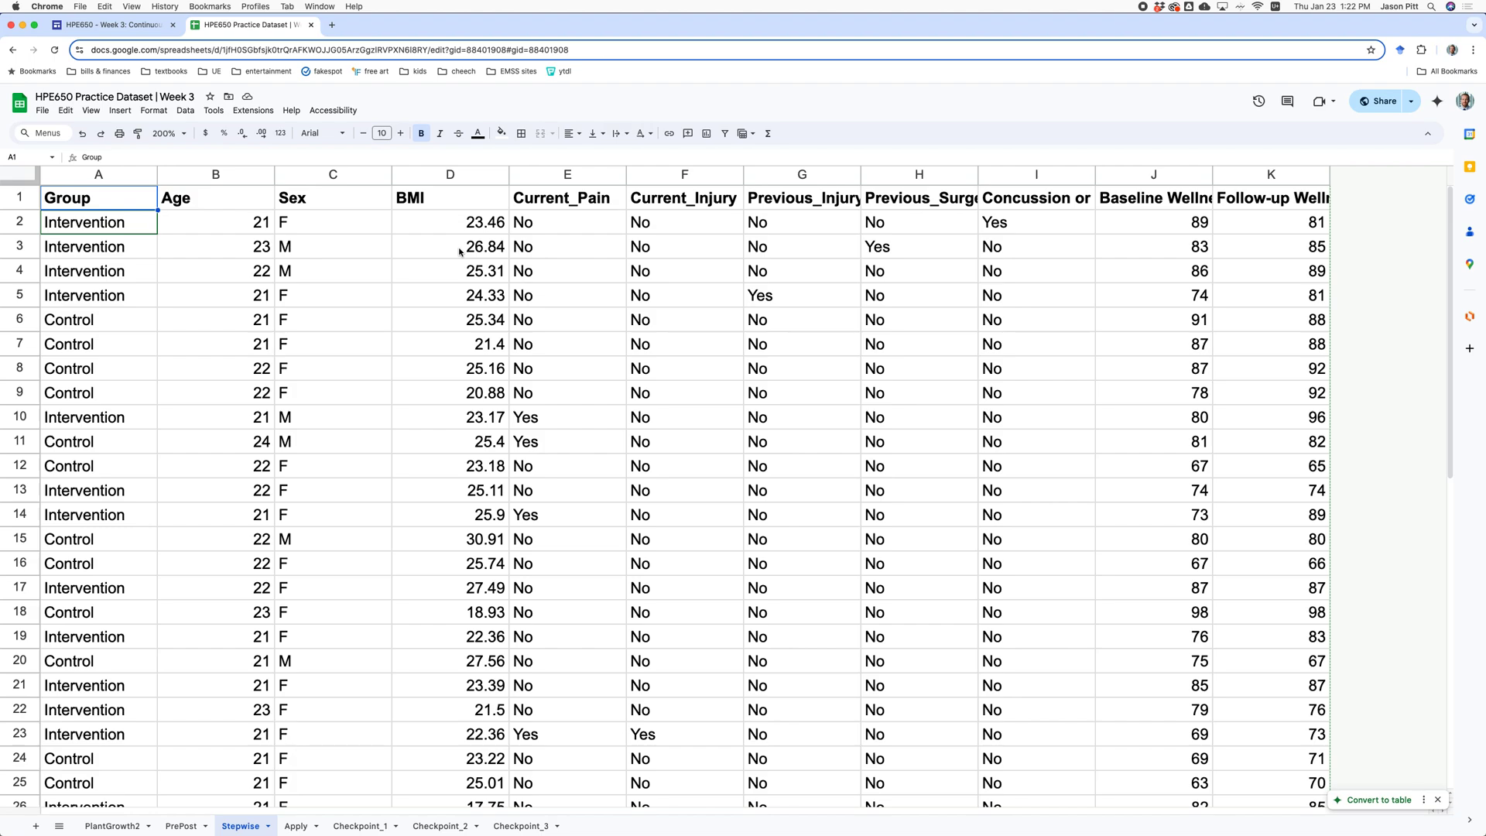
Step: Look over the Week 3 resources page and the Stepwise and PrePost sheets of the practice dataset
{"action": "left_click", "coordinate": [97, 25]}
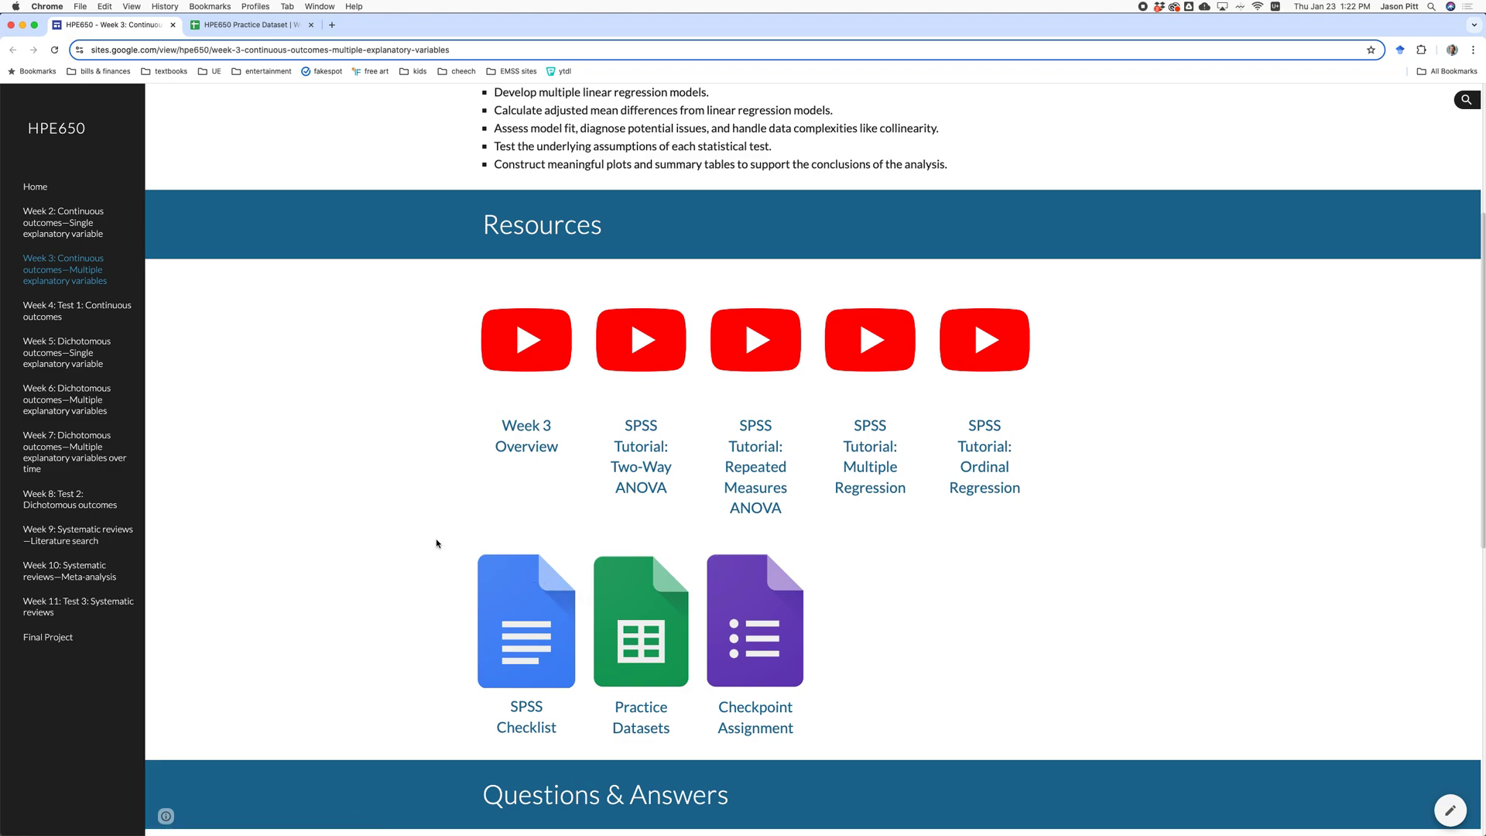
{"action": "key", "text": "ctrl+Tab"}
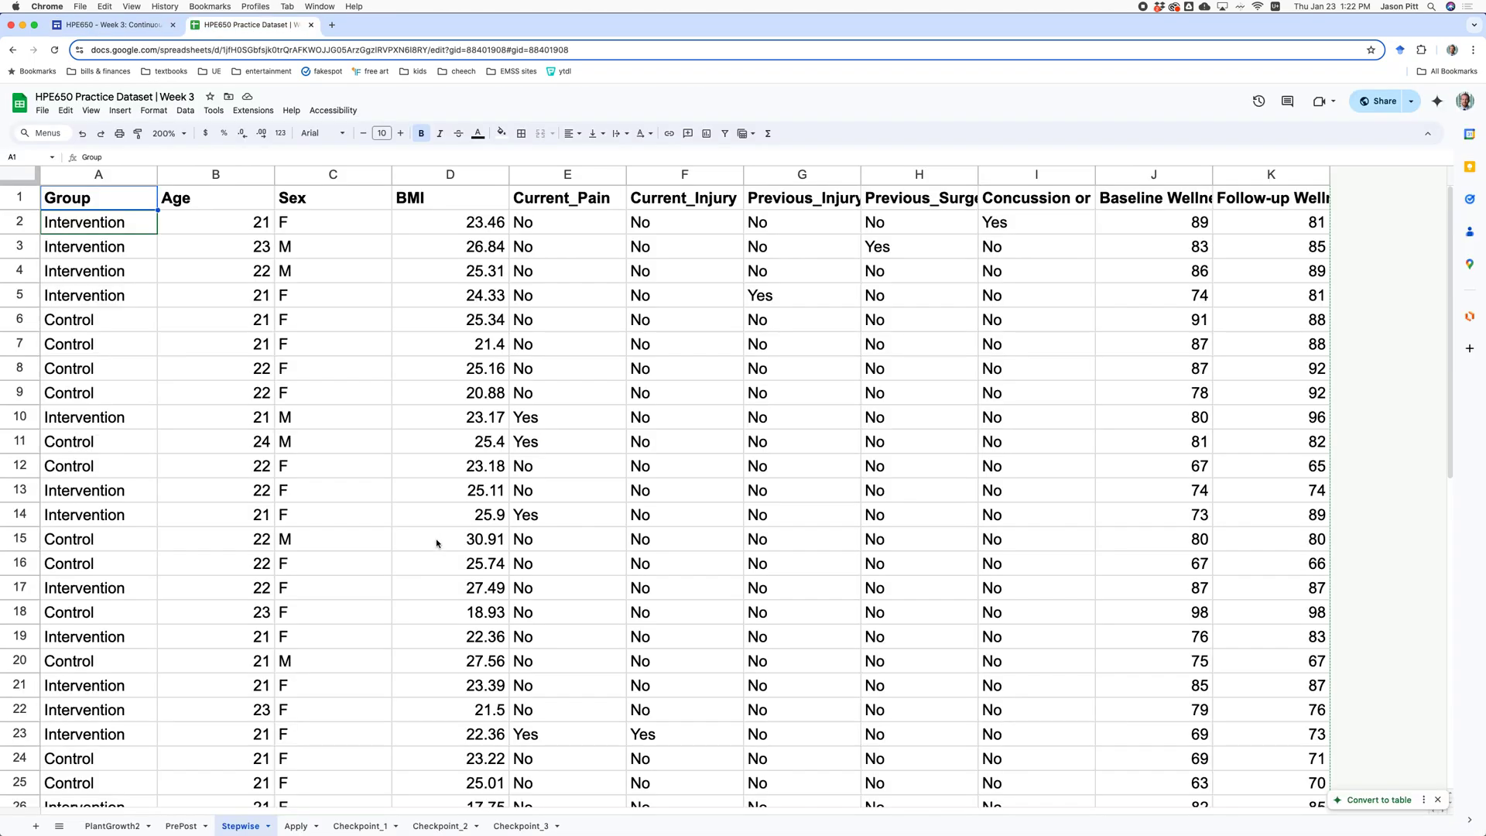
{"action": "left_click", "coordinate": [181, 825]}
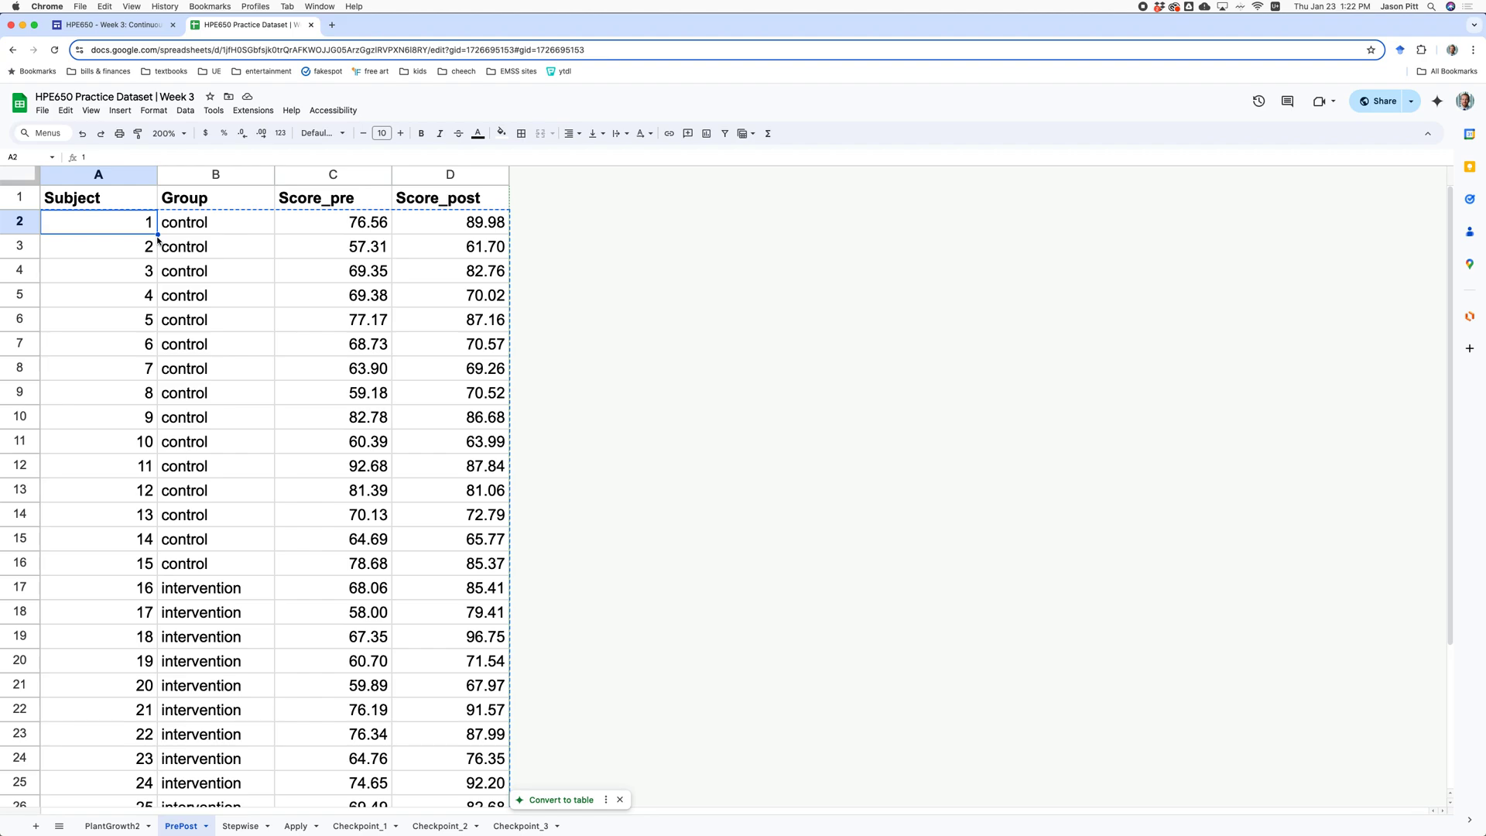
{"action": "left_click", "coordinate": [240, 826]}
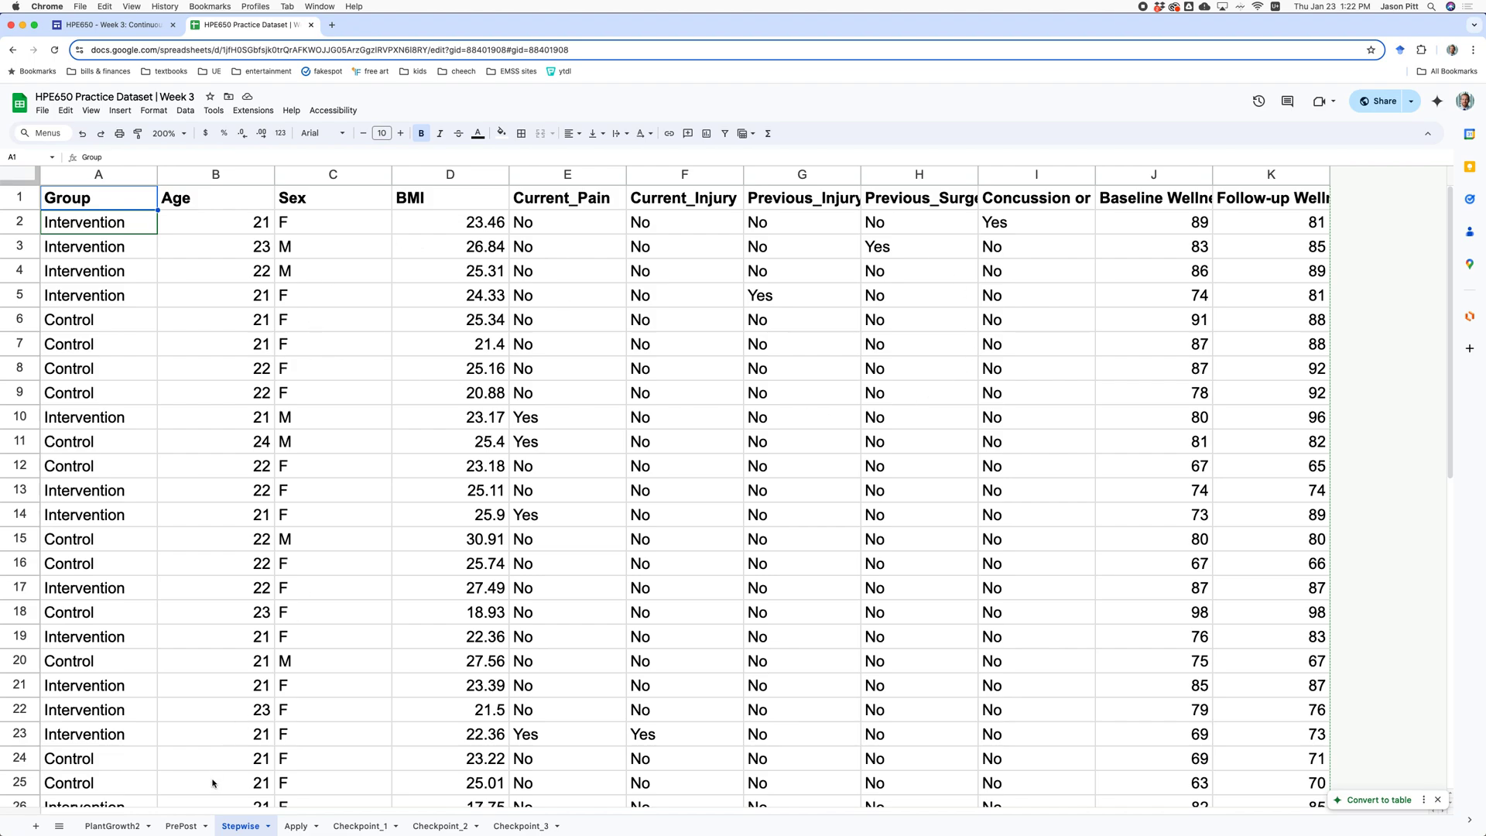
{"action": "left_click", "coordinate": [177, 827]}
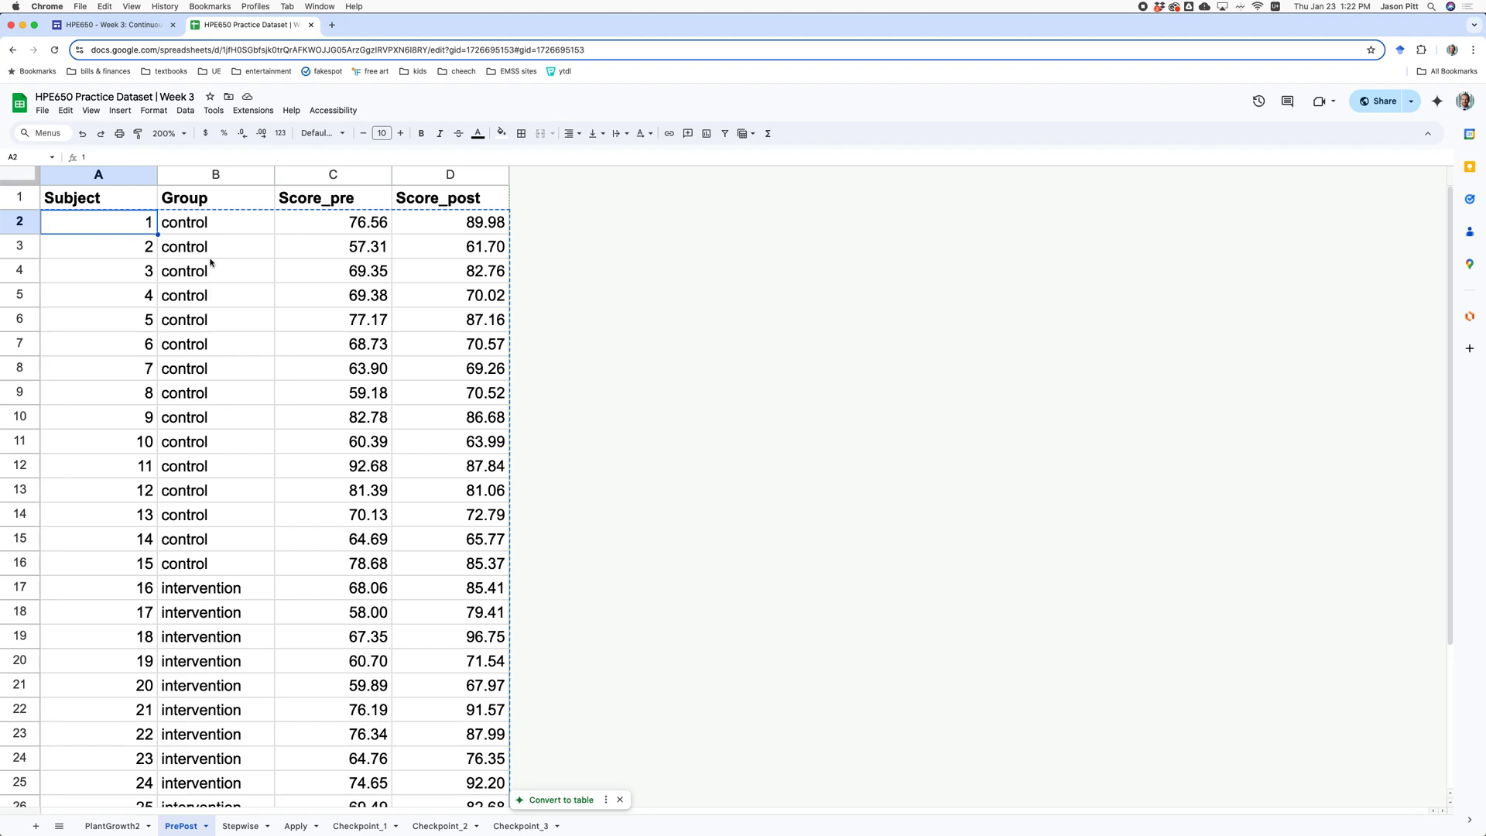
Step: Switch to SPSS Statistics and open the General Linear Model Univariate analysis for the pre/post data
{"action": "key", "text": "super+Tab"}
{"action": "key", "text": "super+Tab"}
{"action": "key", "text": "super+Tab"}
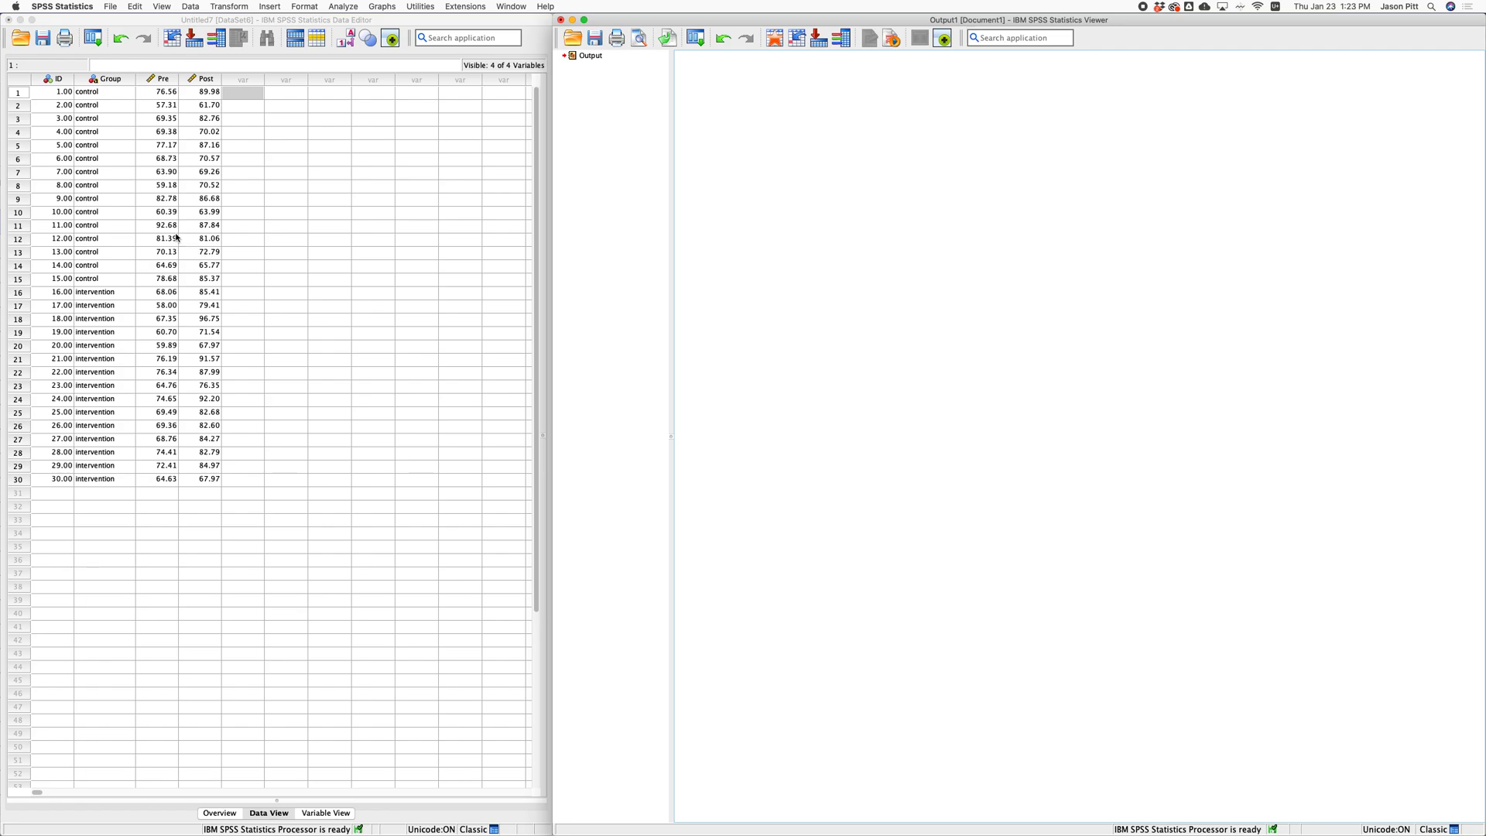
{"action": "left_click", "coordinate": [253, 36]}
{"action": "left_click", "coordinate": [275, 7]}
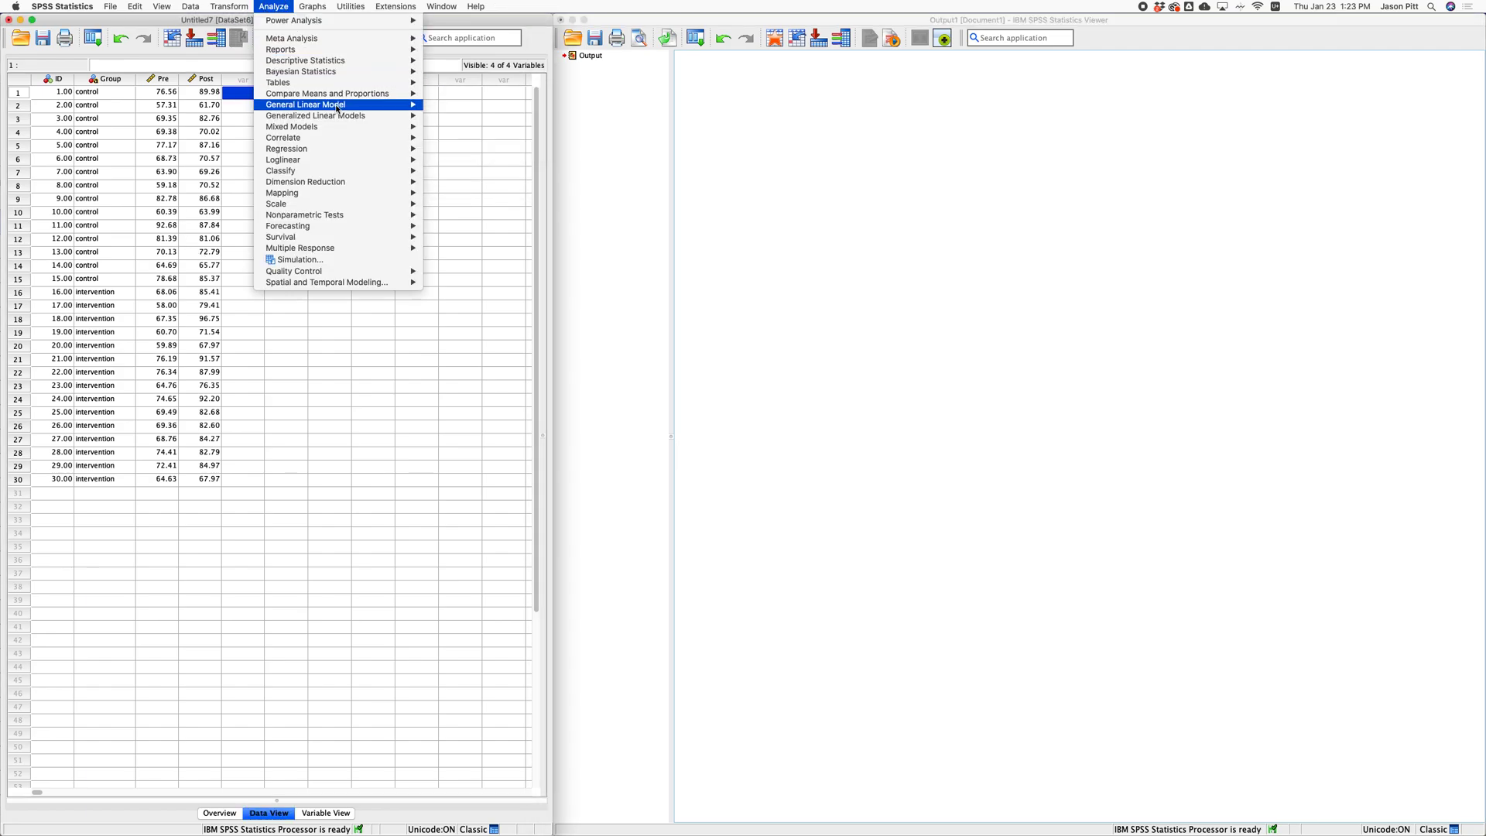
{"action": "mouse_move", "coordinate": [338, 107]}
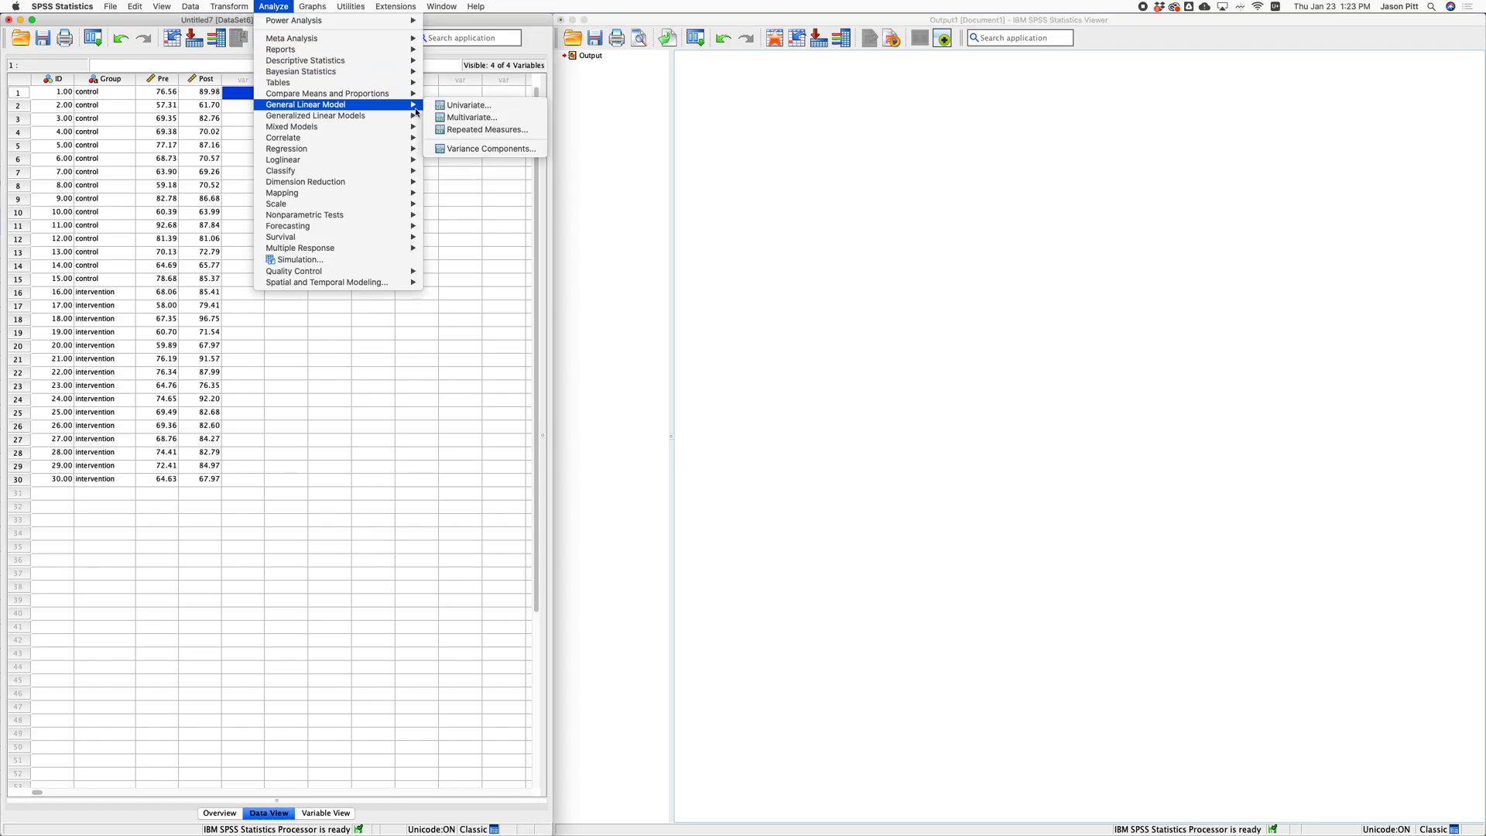
{"action": "left_click", "coordinate": [472, 108]}
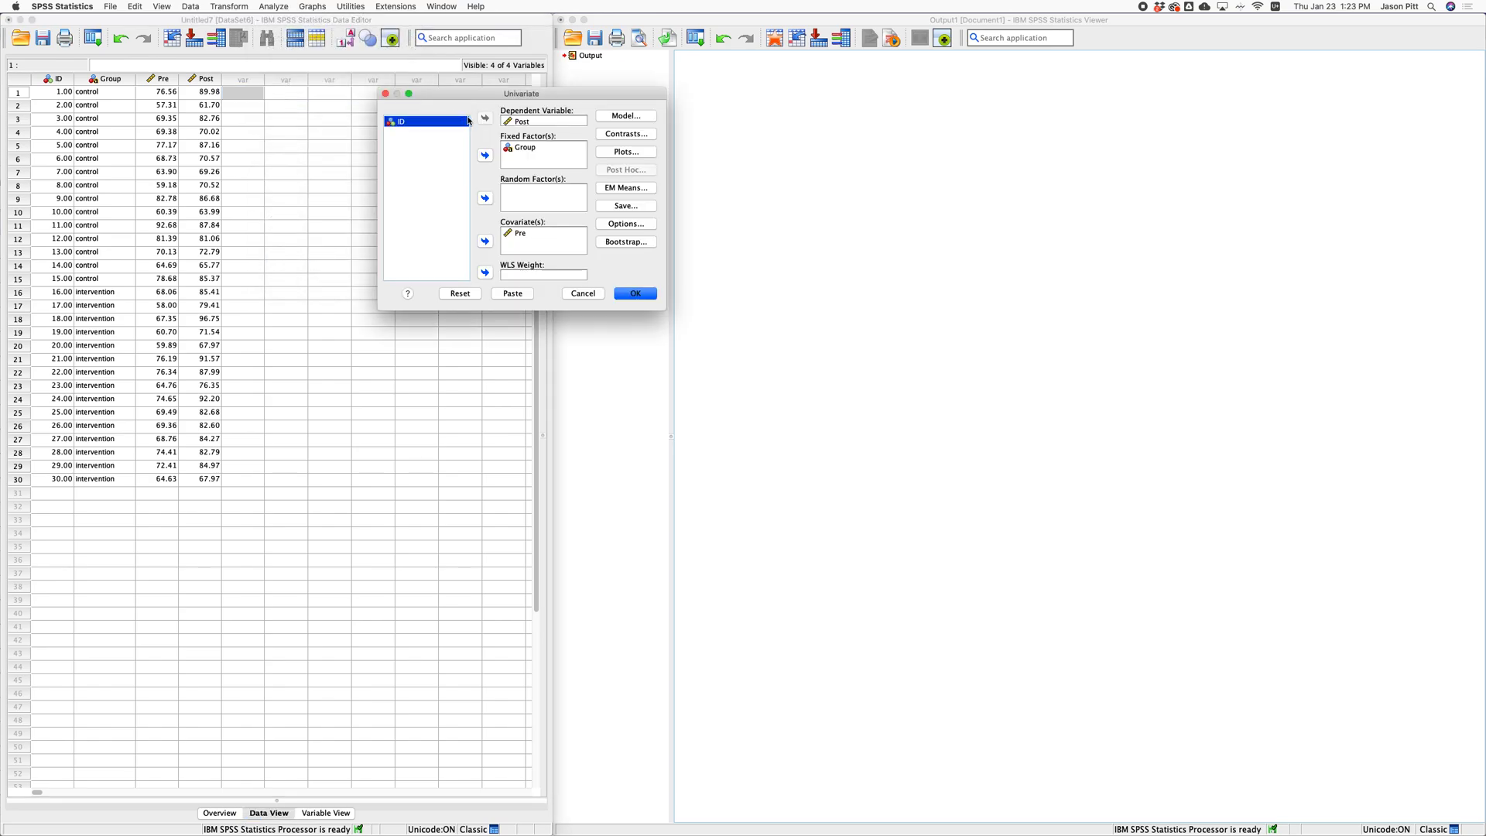
Step: Clear Post, Group and Pre from the dependent variable, fixed factor and covariate assignments of the univariate model
{"action": "left_click", "coordinate": [523, 121]}
{"action": "left_click", "coordinate": [485, 118]}
{"action": "left_click", "coordinate": [518, 148]}
{"action": "left_click", "coordinate": [485, 155]}
{"action": "left_click", "coordinate": [511, 233]}
{"action": "left_click", "coordinate": [485, 241]}
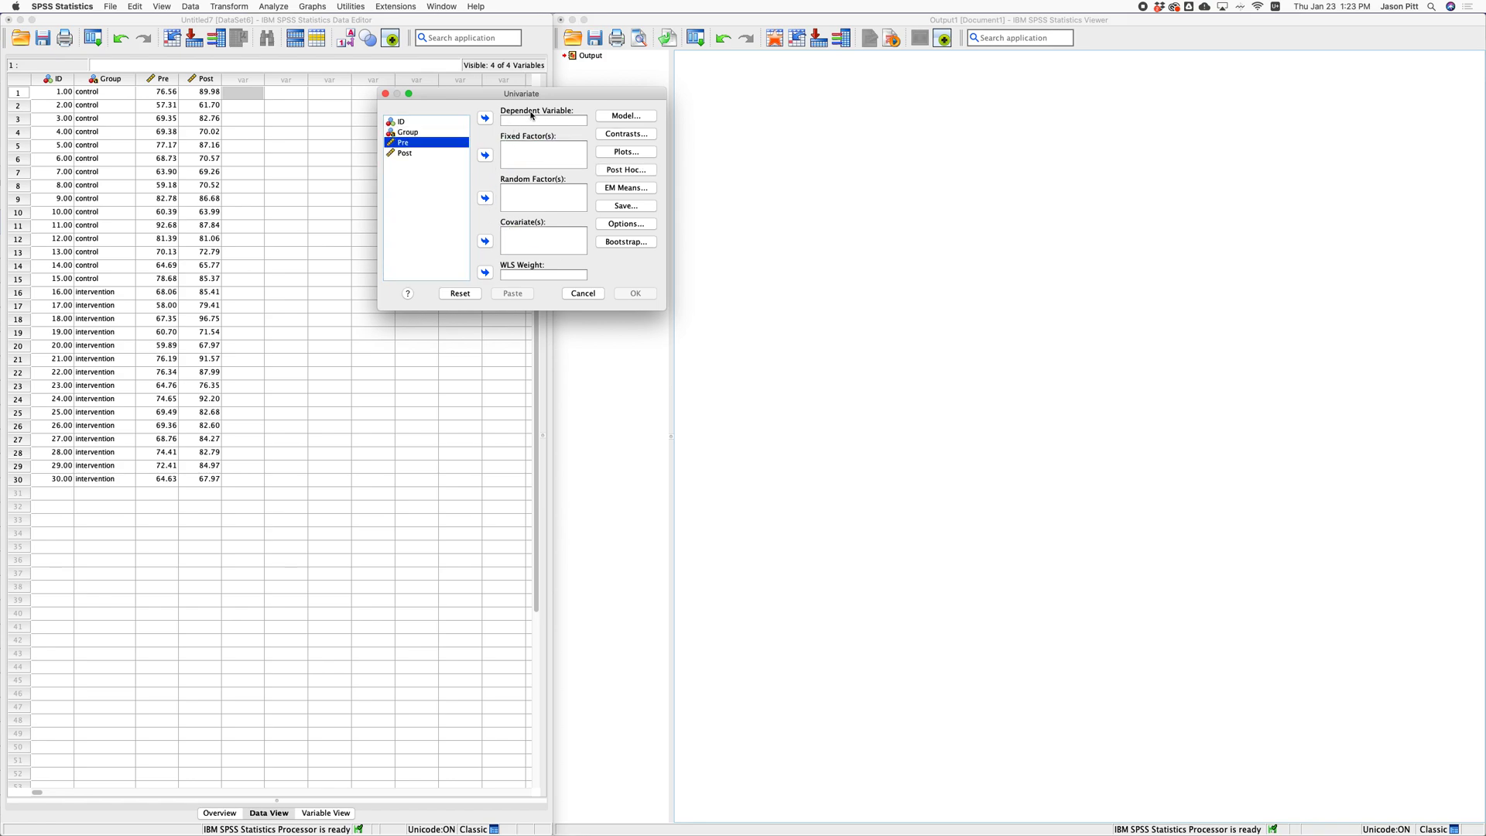
Step: Assign Post as the dependent variable, Group as a fixed factor and Pre as a covariate
{"action": "left_click", "coordinate": [404, 154]}
{"action": "left_click", "coordinate": [484, 118]}
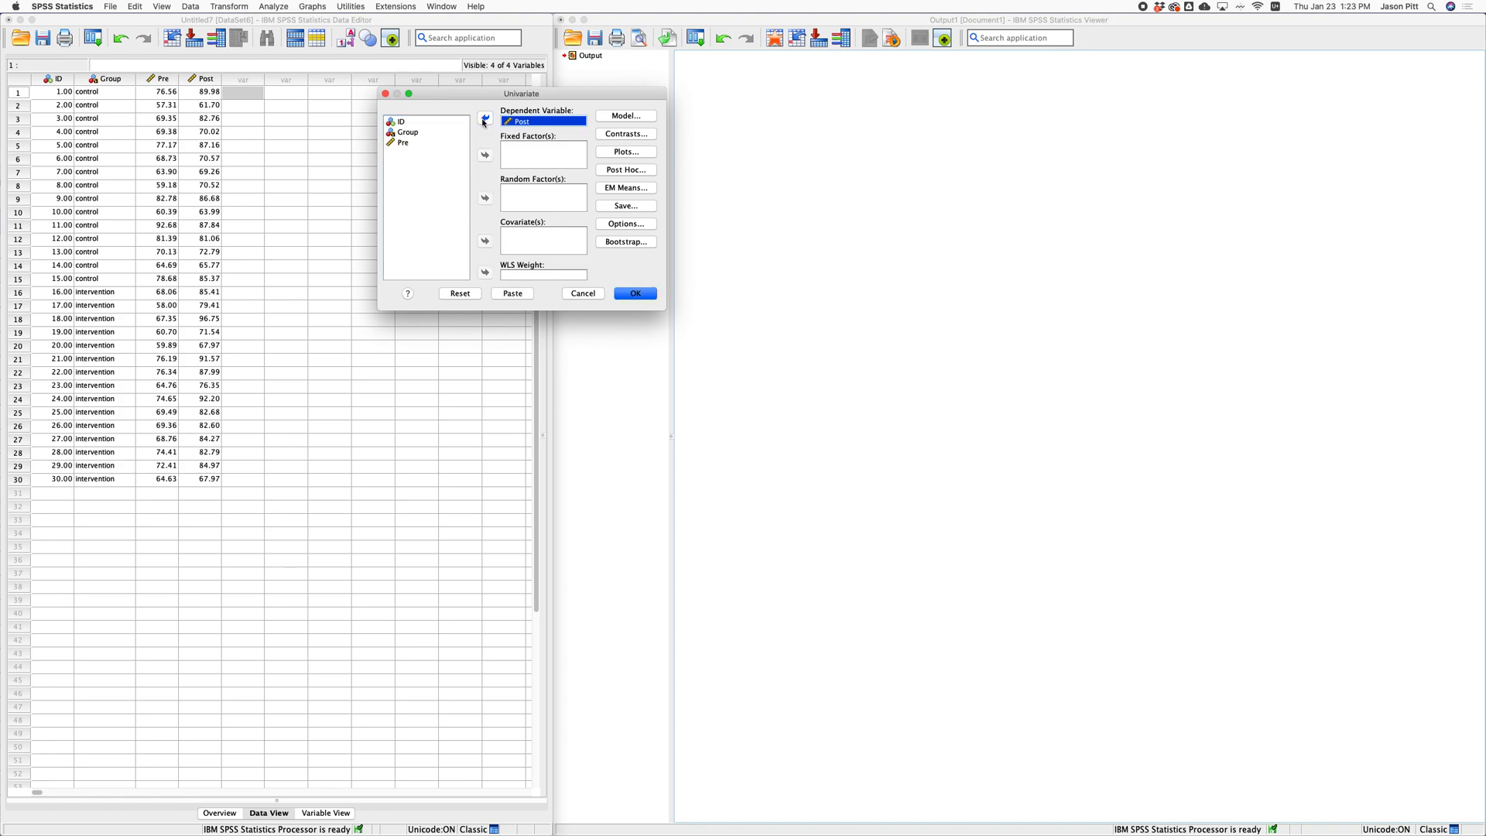
{"action": "left_click", "coordinate": [404, 132]}
{"action": "left_click", "coordinate": [485, 155]}
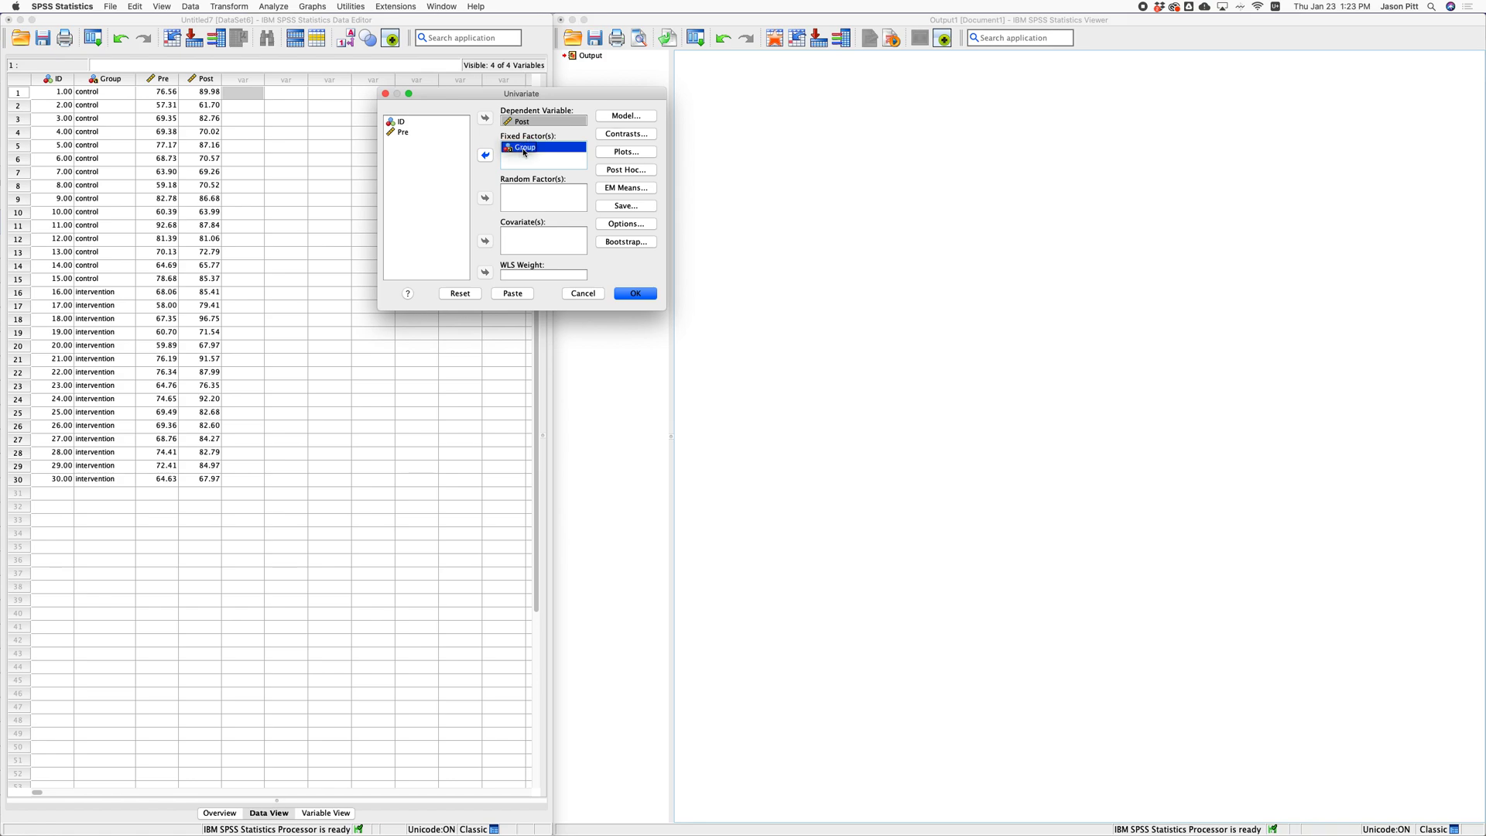
{"action": "left_click", "coordinate": [403, 133]}
{"action": "left_click", "coordinate": [486, 241]}
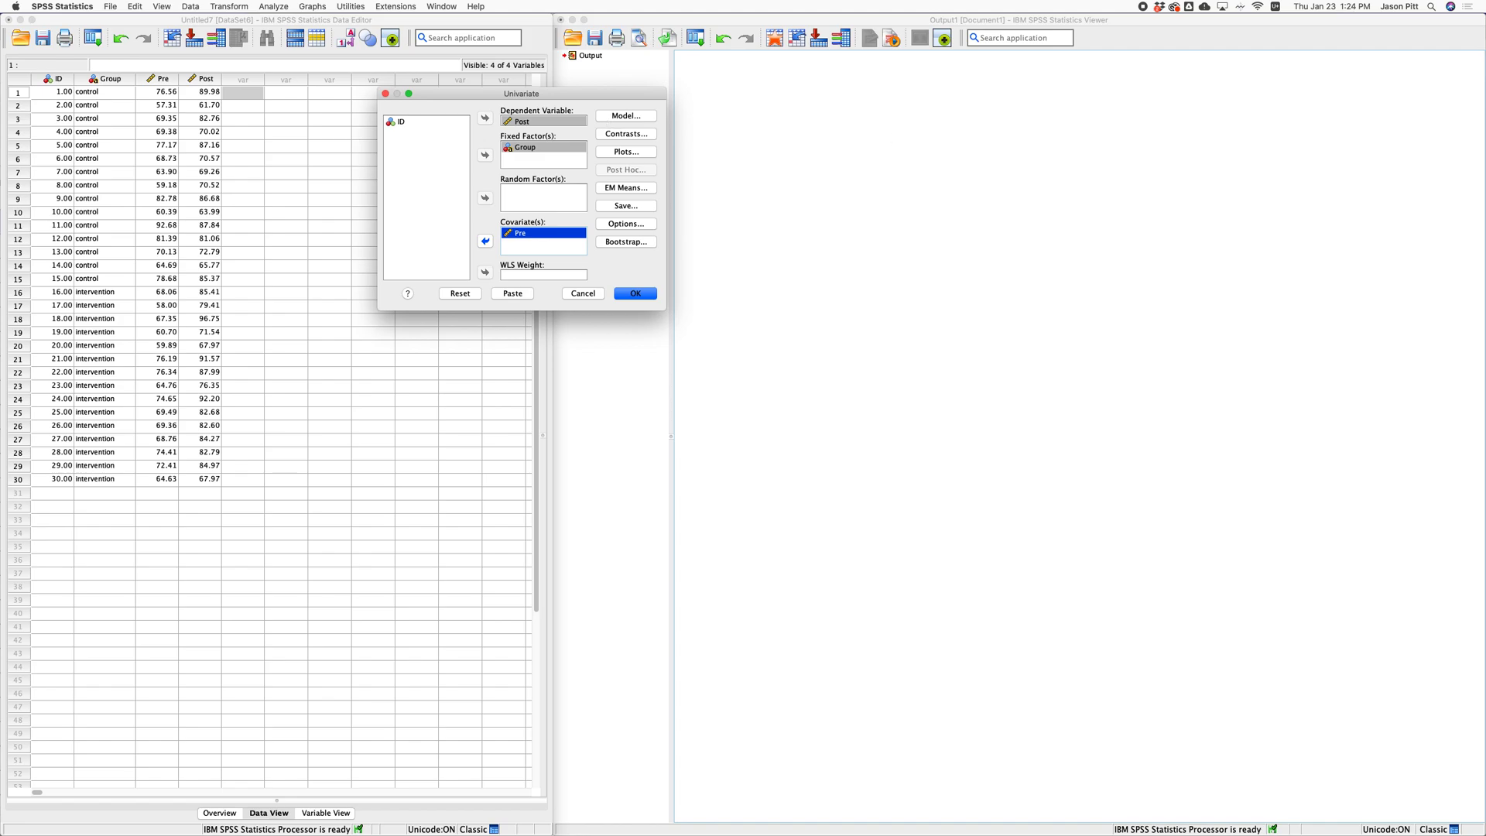
Step: Request estimated marginal means for Group, comparing main effects with the Bonferroni confidence interval adjustment
{"action": "left_click", "coordinate": [623, 153]}
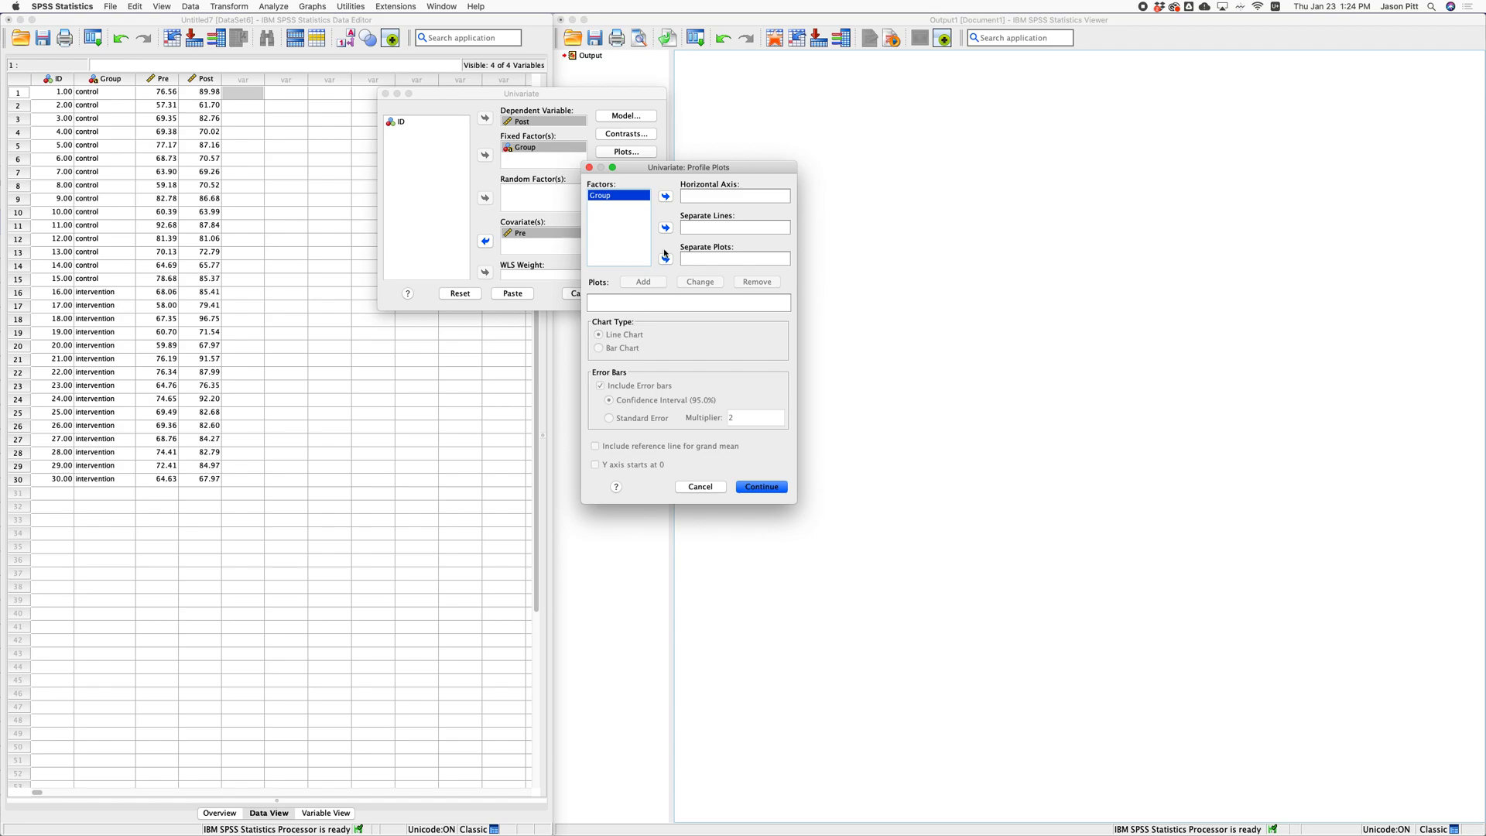
{"action": "left_click", "coordinate": [699, 486]}
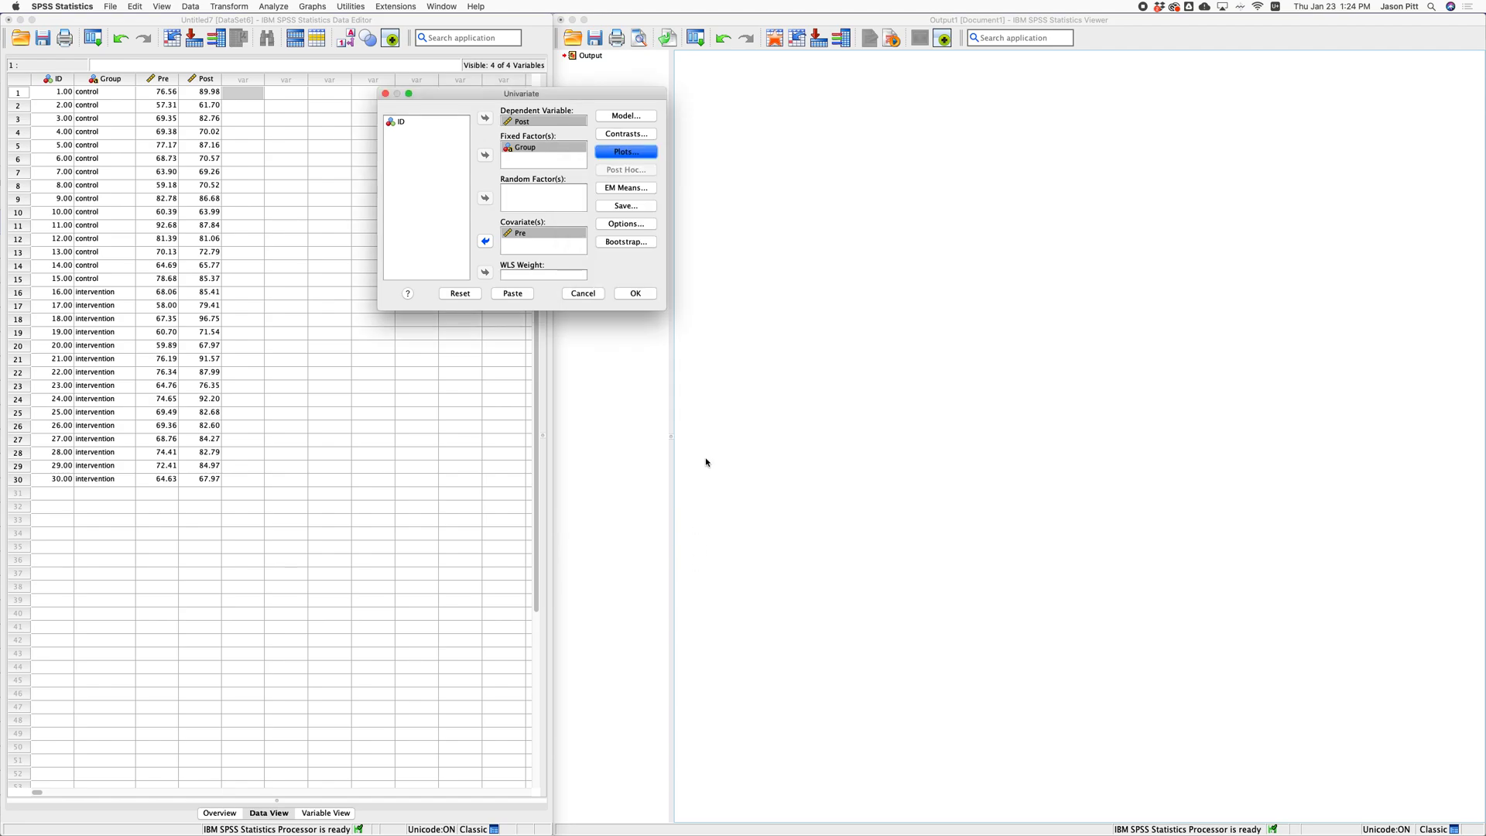
{"action": "left_click", "coordinate": [629, 189]}
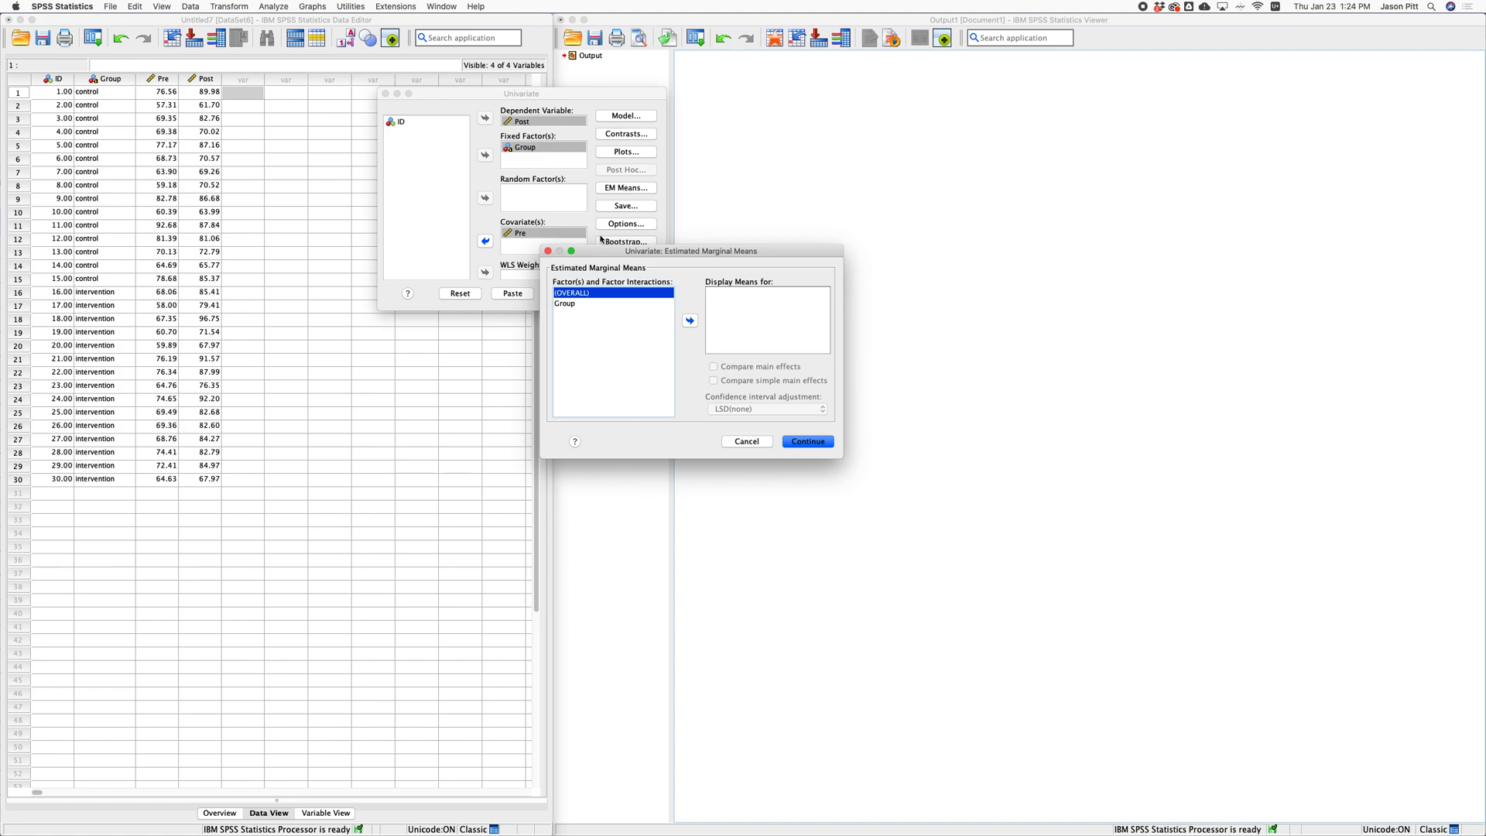
{"action": "left_click", "coordinate": [568, 304]}
{"action": "left_click", "coordinate": [690, 320]}
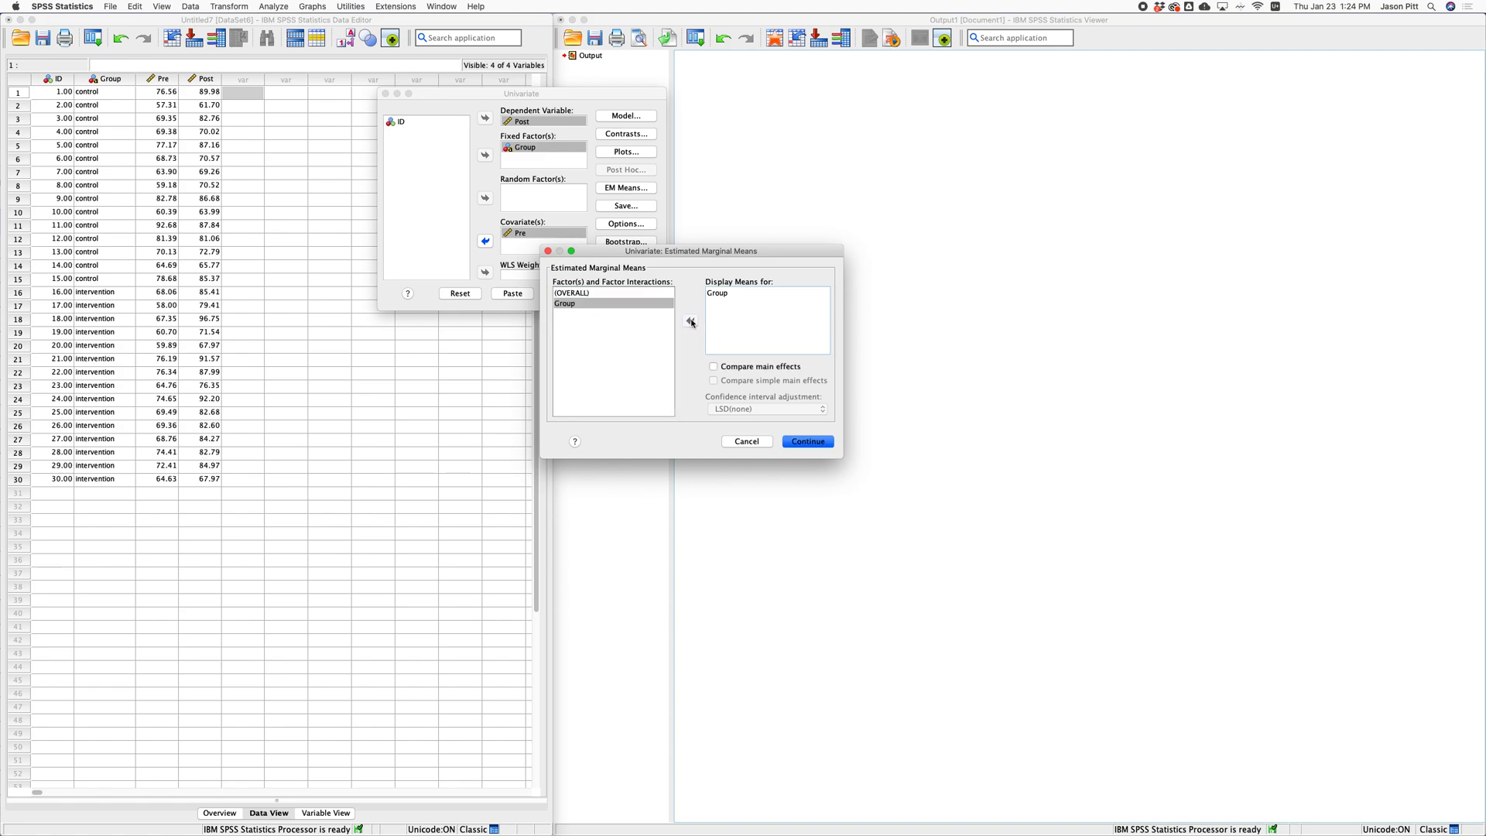
{"action": "left_click", "coordinate": [713, 367]}
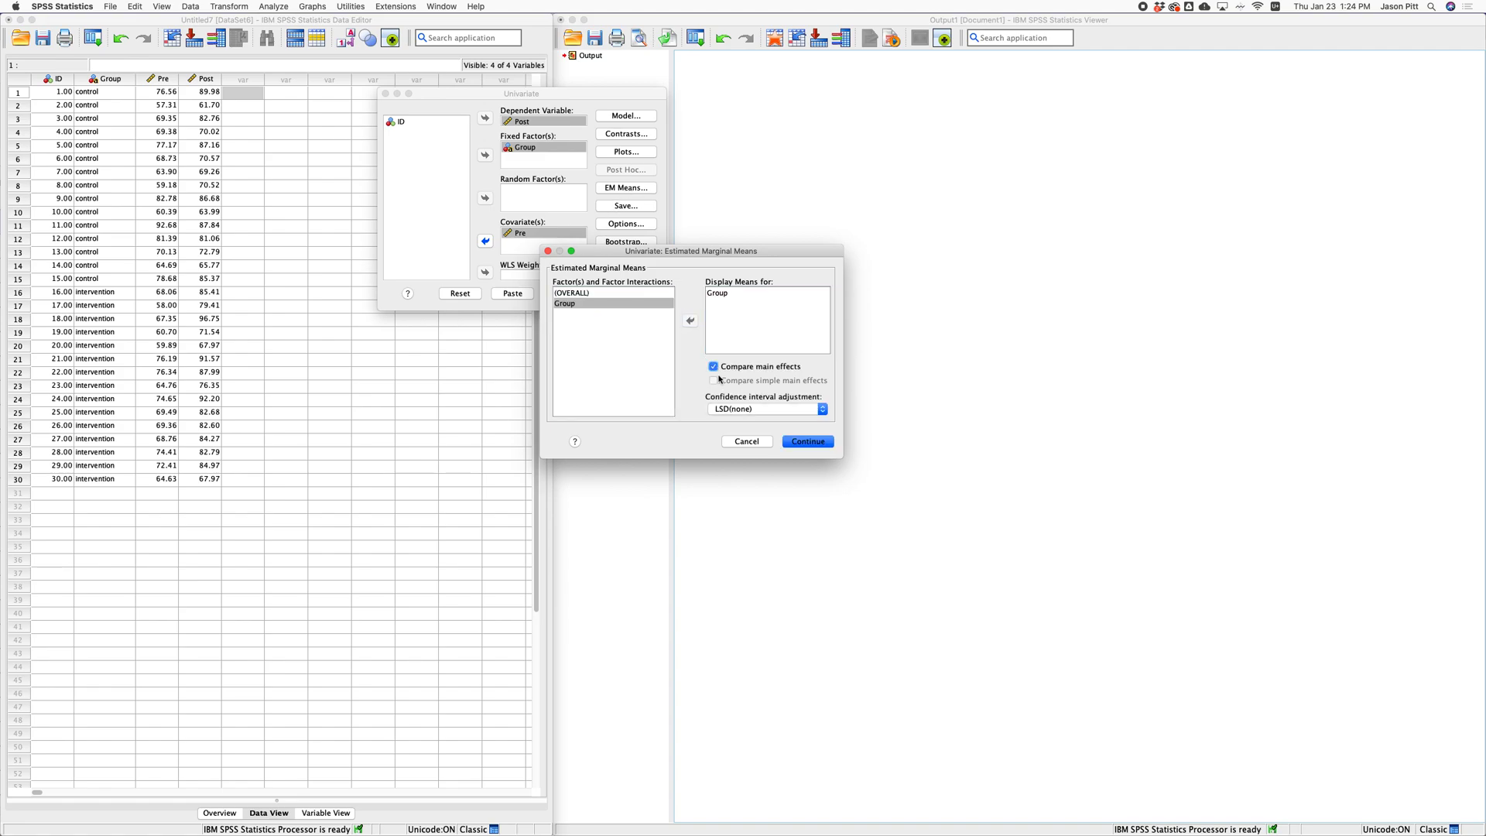
{"action": "left_click", "coordinate": [741, 409]}
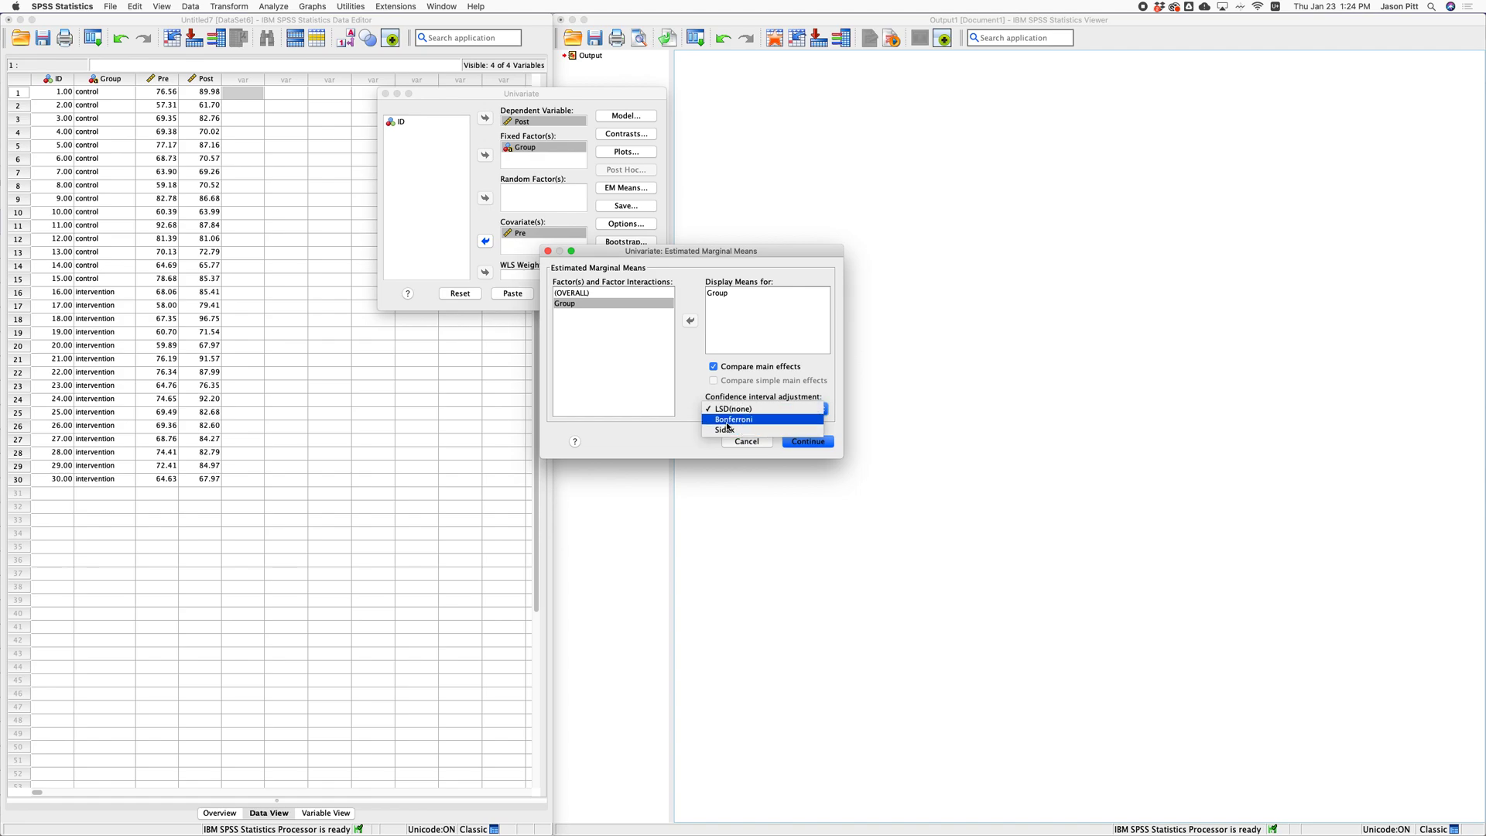
{"action": "left_click", "coordinate": [734, 421]}
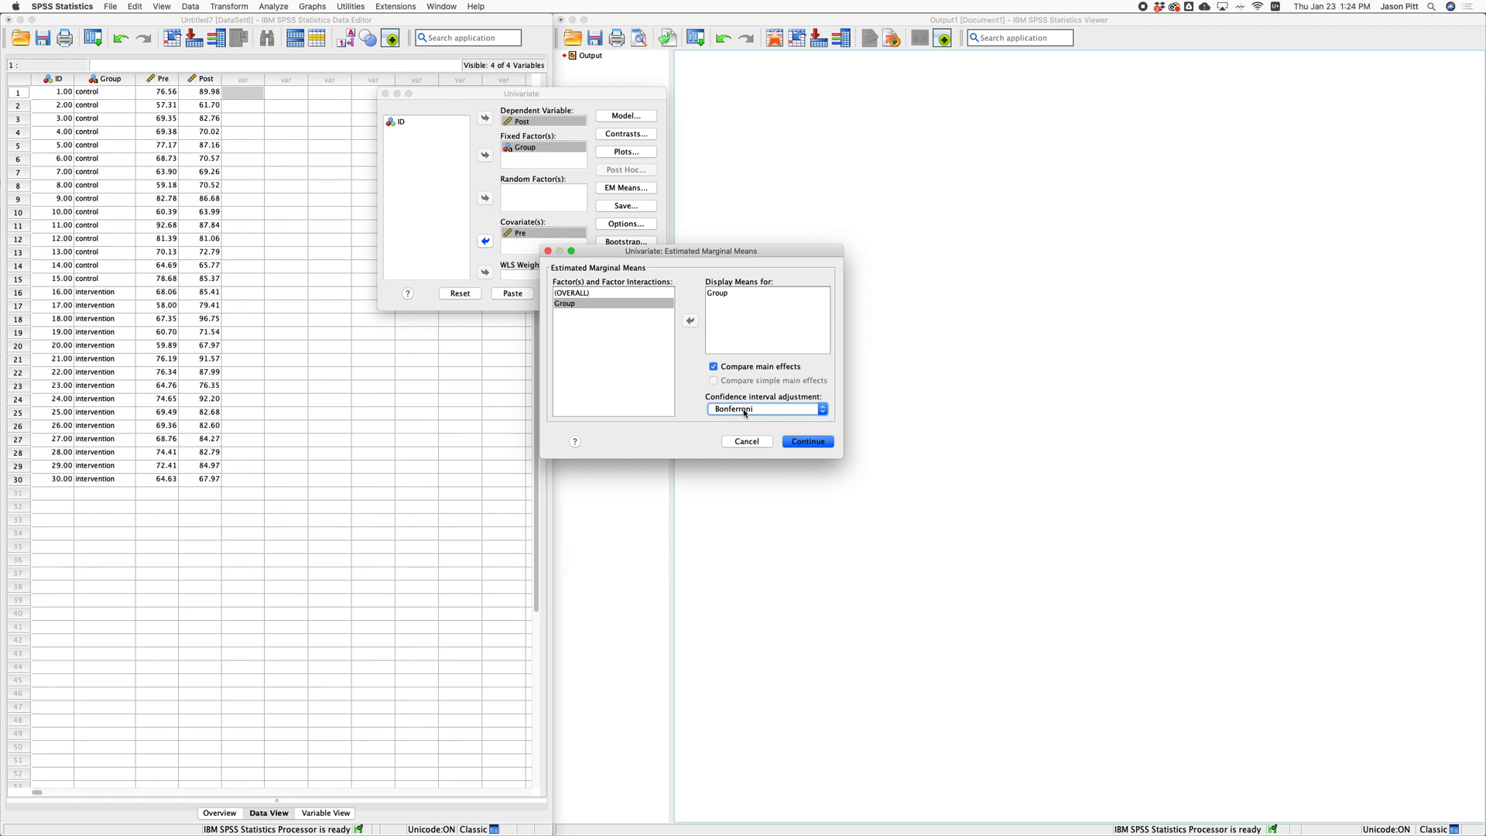
{"action": "left_click", "coordinate": [793, 440]}
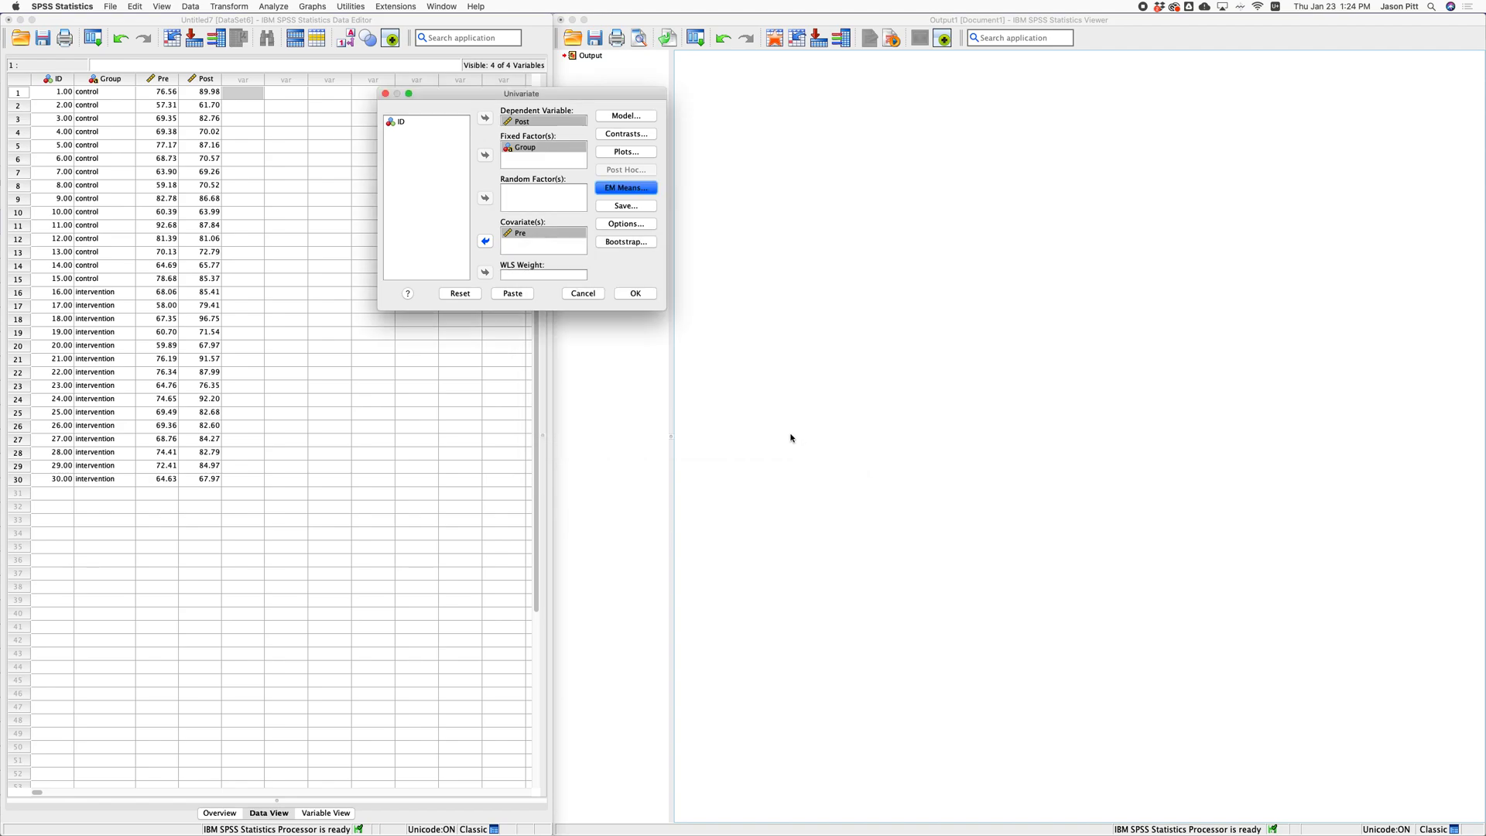
Step: Set the model to save unstandardized residuals and run the univariate analysis
{"action": "left_click", "coordinate": [619, 206]}
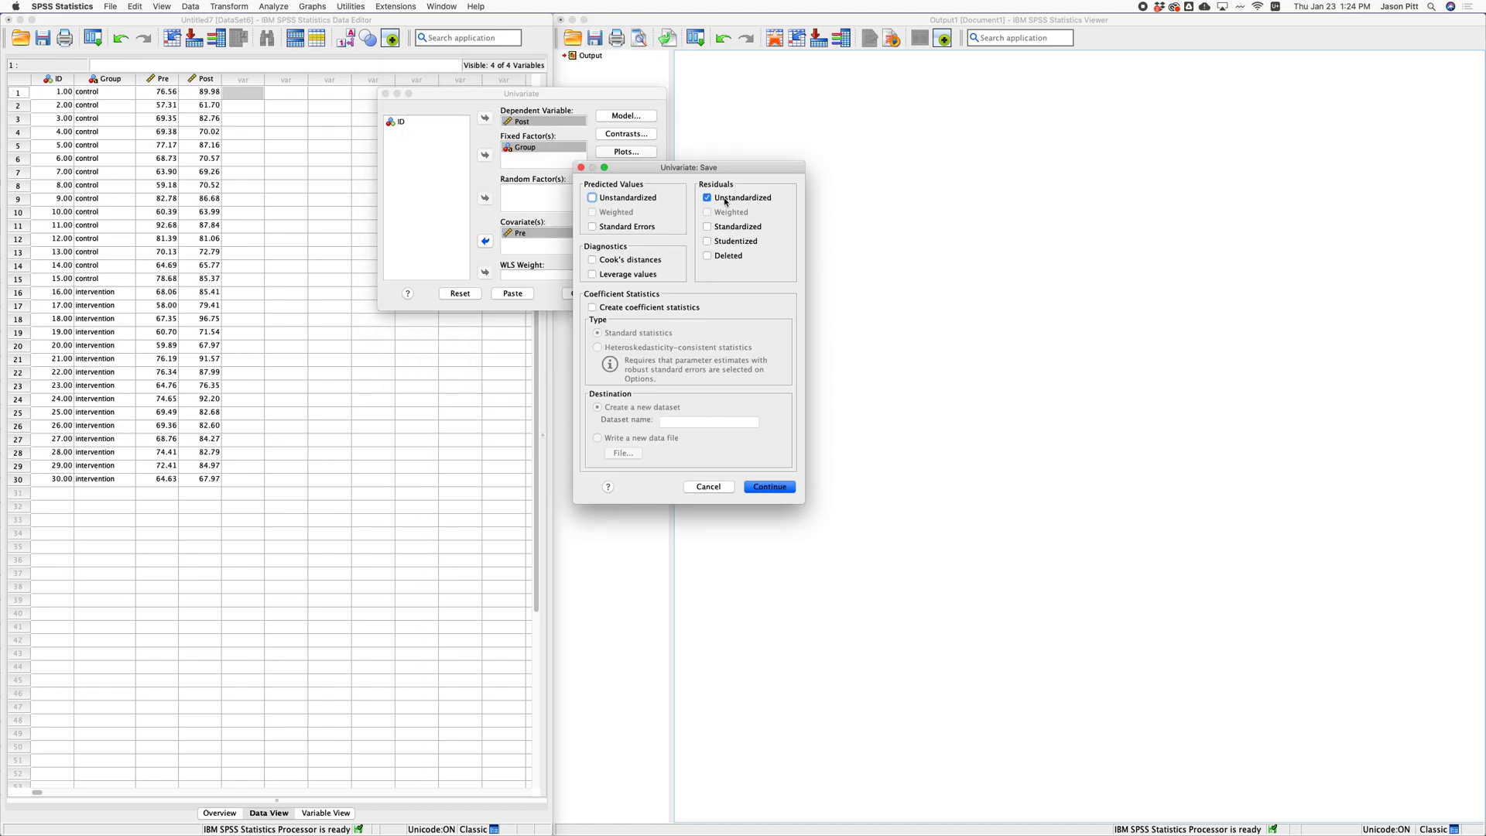
{"action": "left_click", "coordinate": [777, 491]}
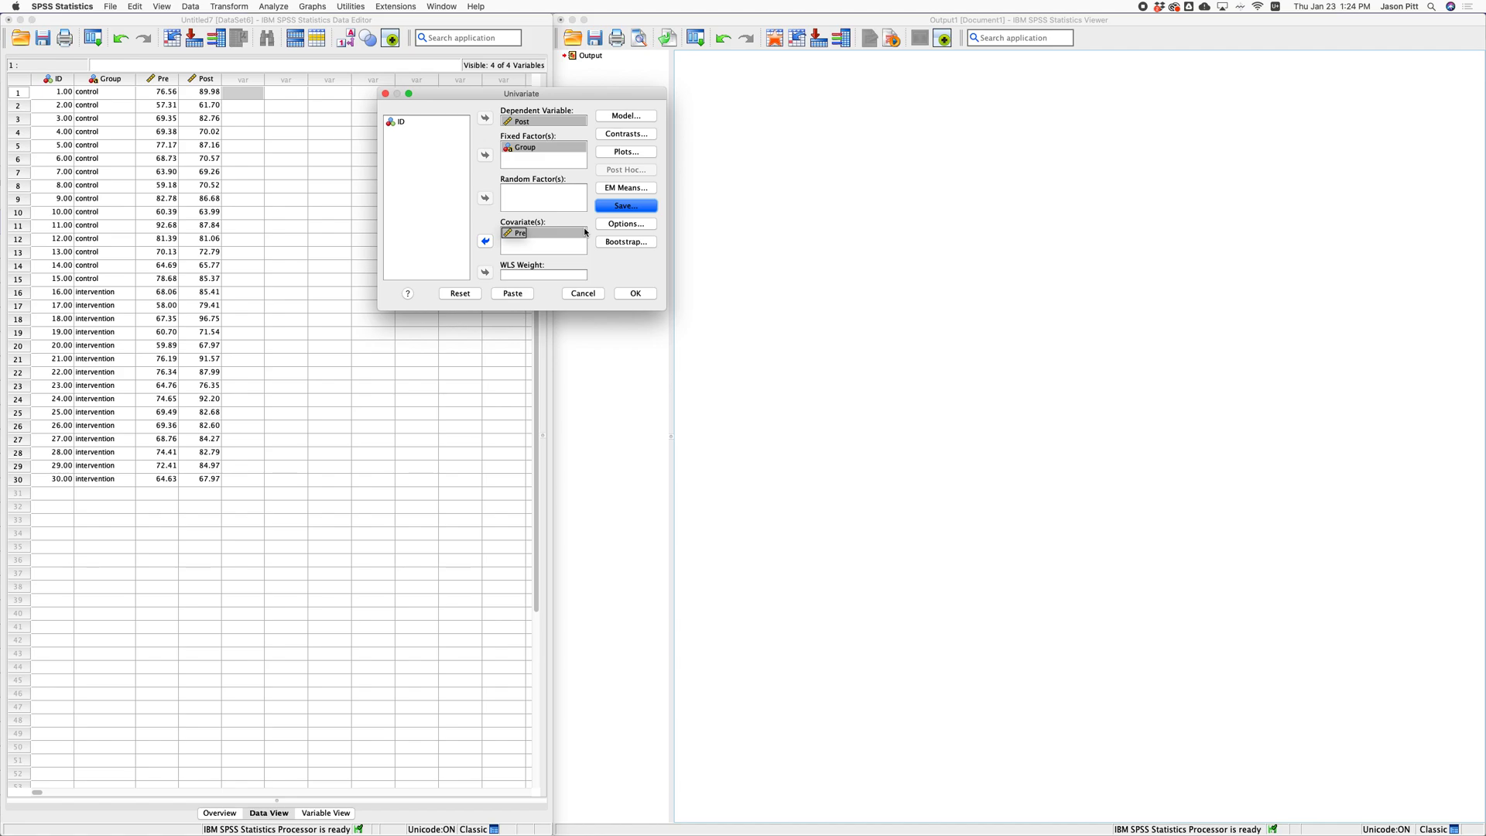
{"action": "left_click", "coordinate": [635, 295]}
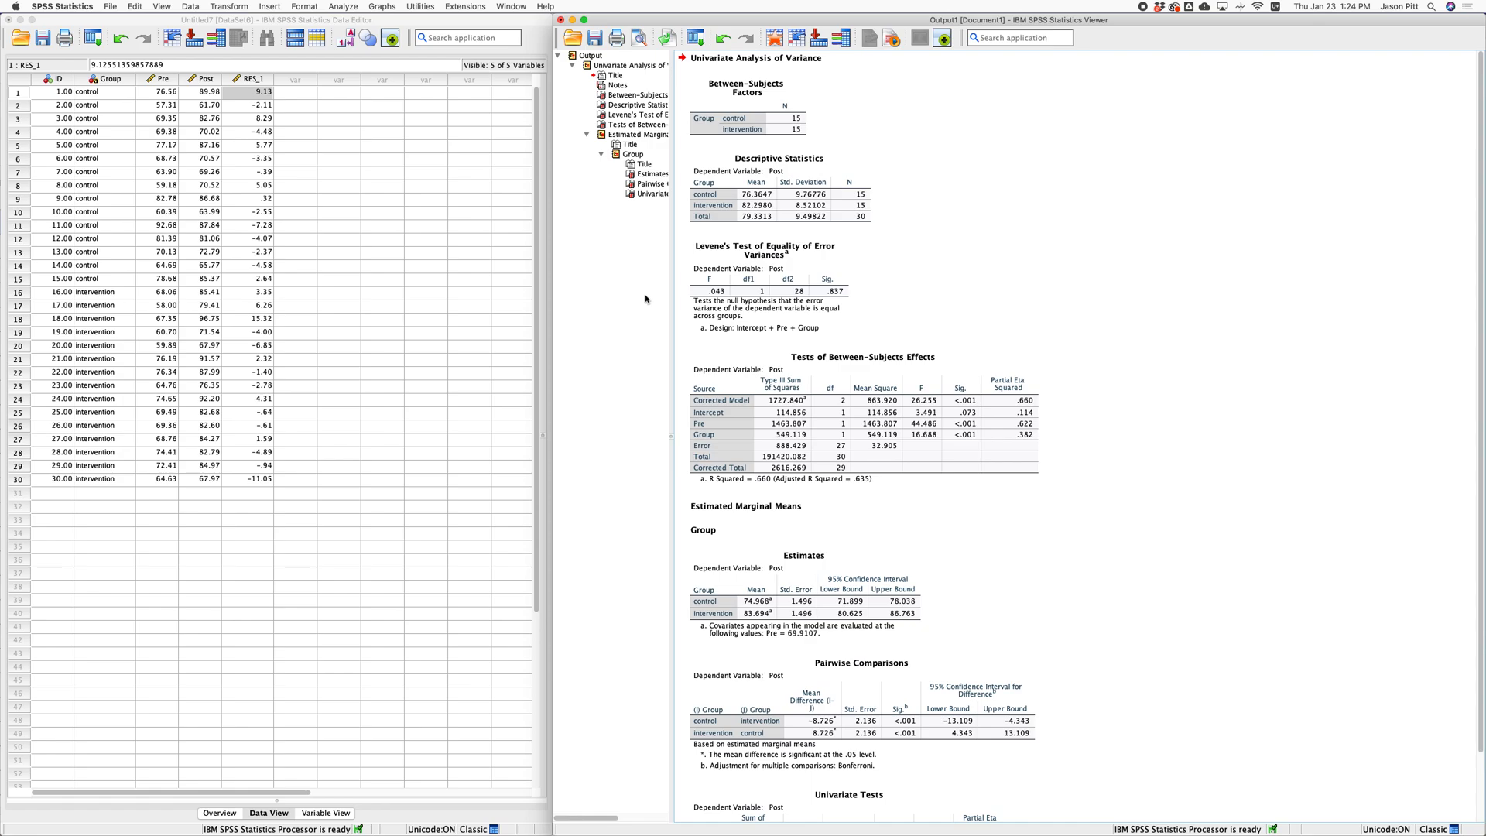
Step: Examine the Tests of Between-Subjects Effects, Estimates and Pairwise Comparisons tables in the analysis output
{"action": "left_click", "coordinate": [718, 372]}
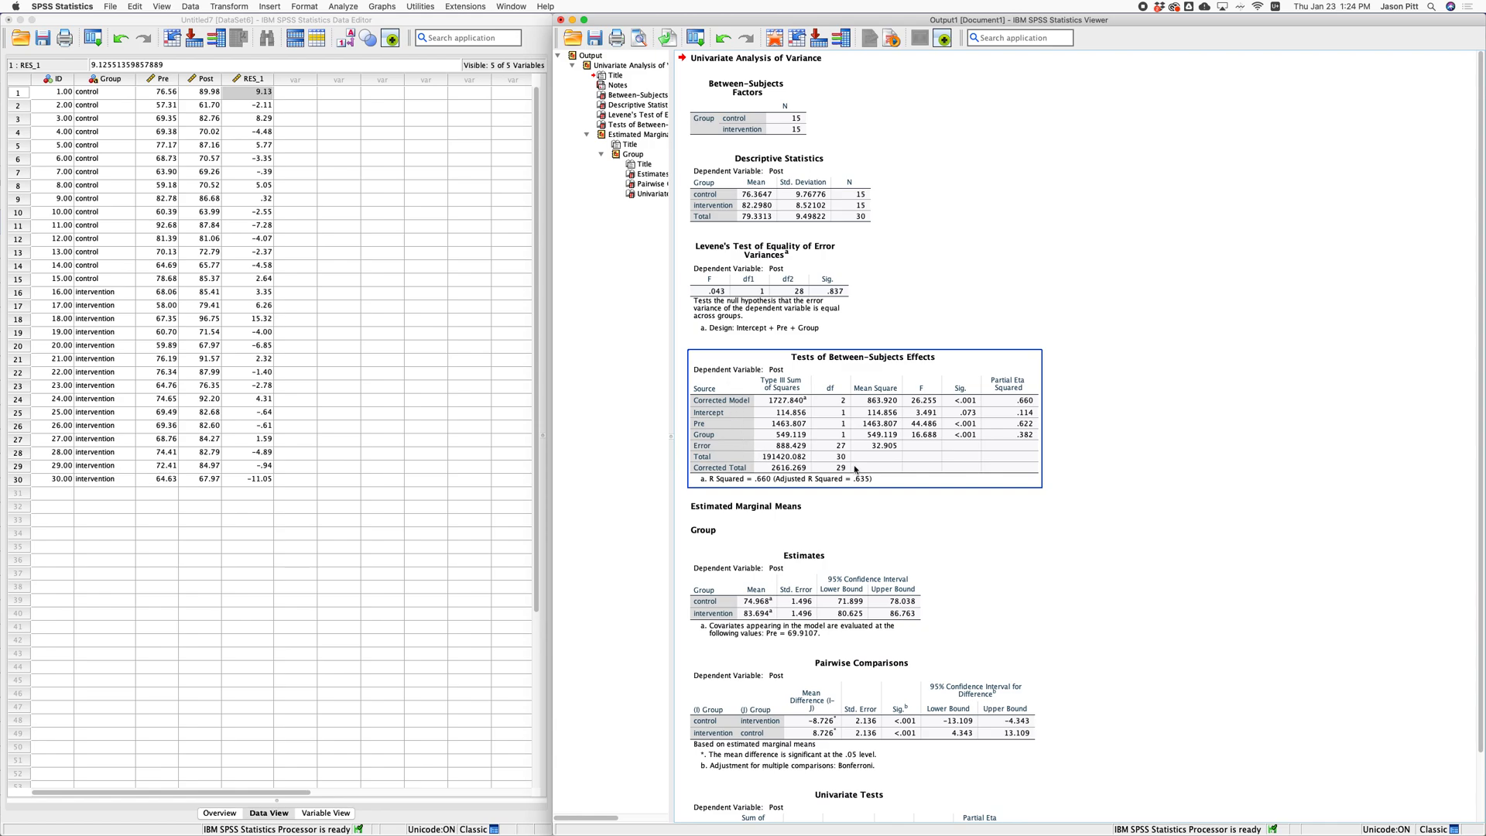
{"action": "left_click", "coordinate": [787, 331]}
{"action": "left_click", "coordinate": [784, 357]}
{"action": "scroll", "coordinate": [745, 434], "scroll_direction": "down", "scroll_amount": 3}
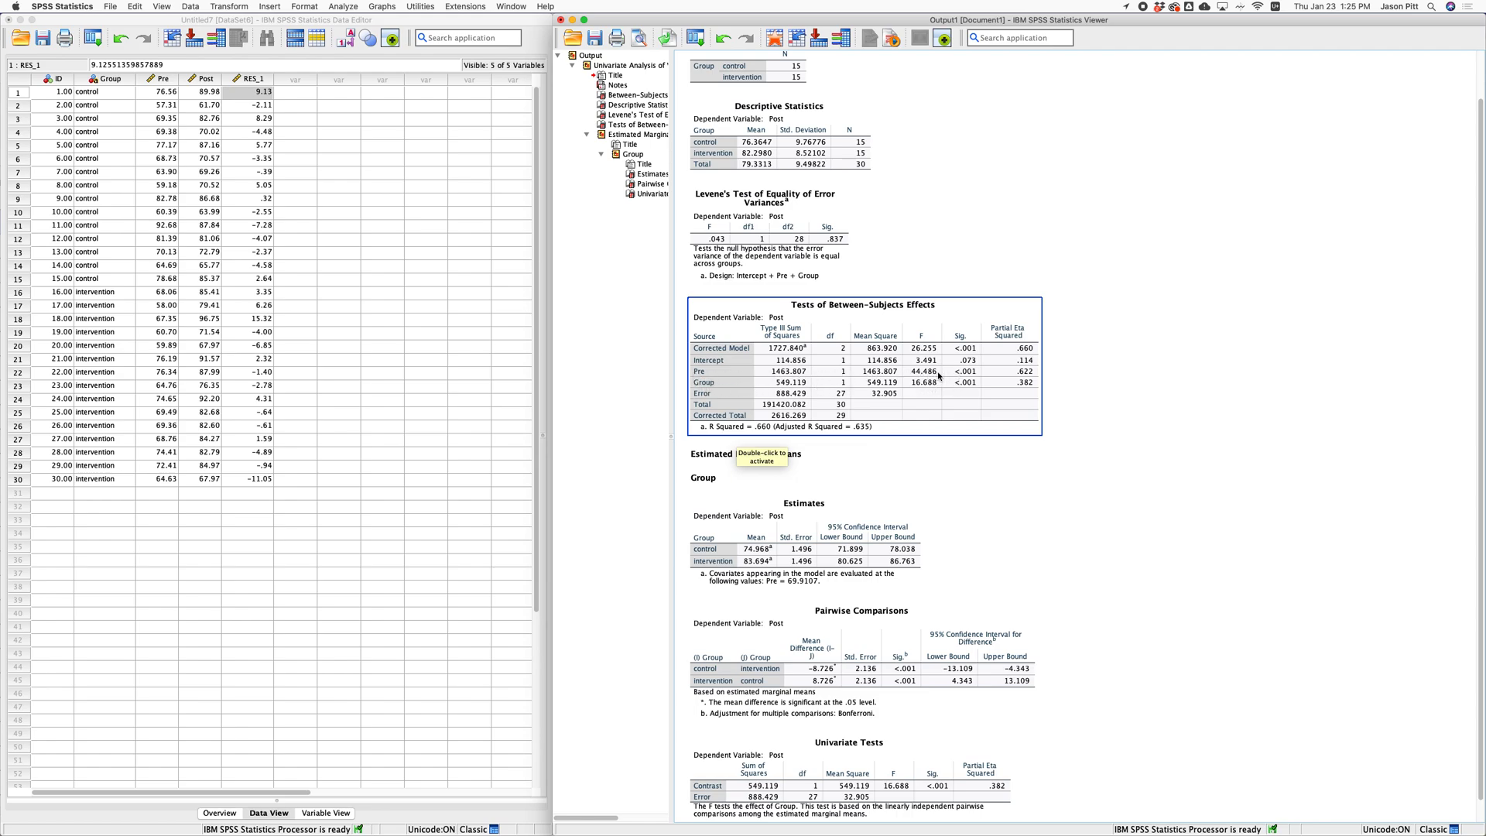
{"action": "scroll", "coordinate": [938, 375], "scroll_direction": "down", "scroll_amount": 2}
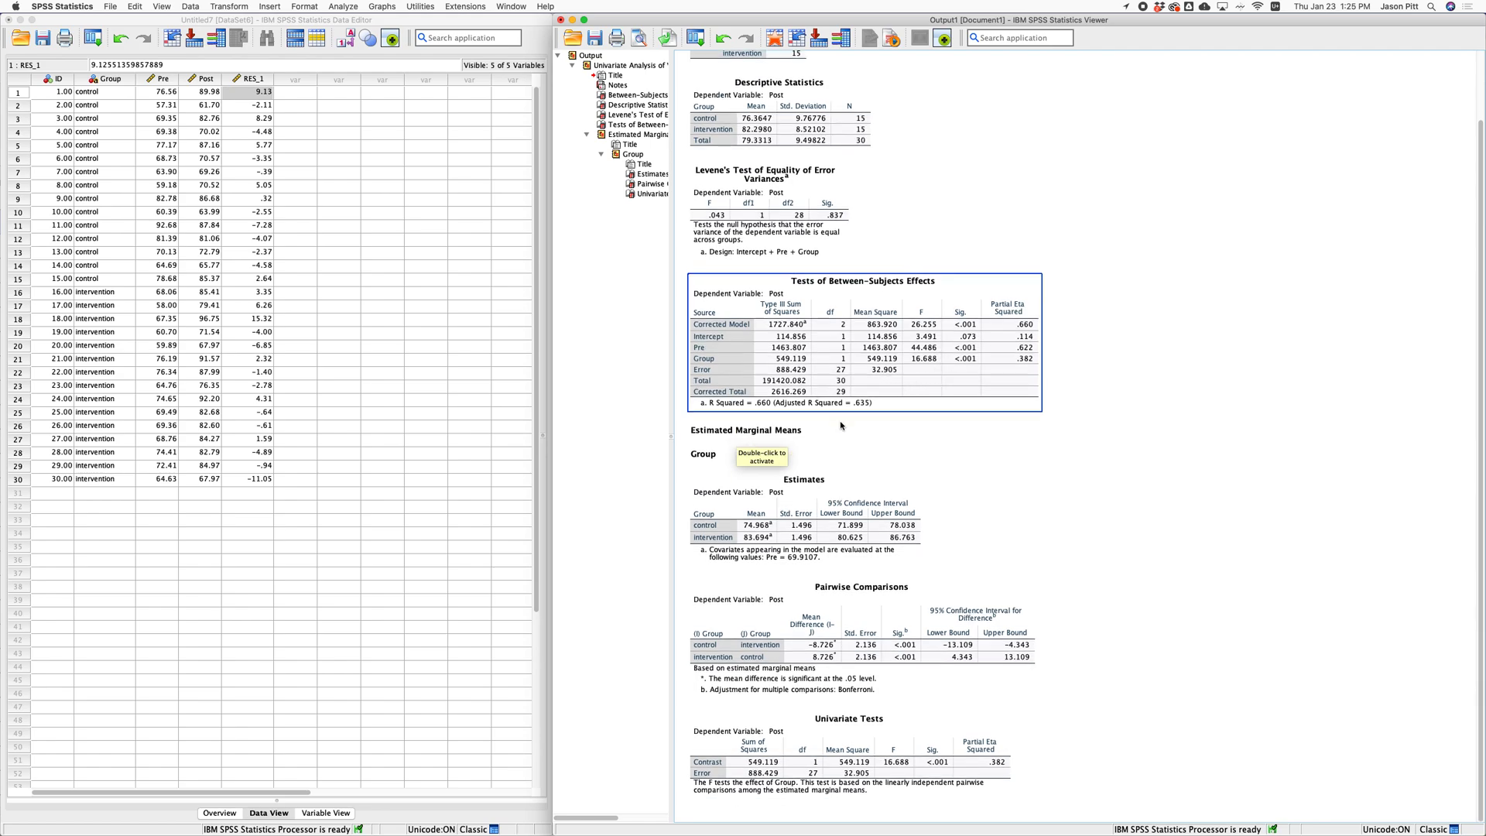
{"action": "left_click", "coordinate": [847, 495]}
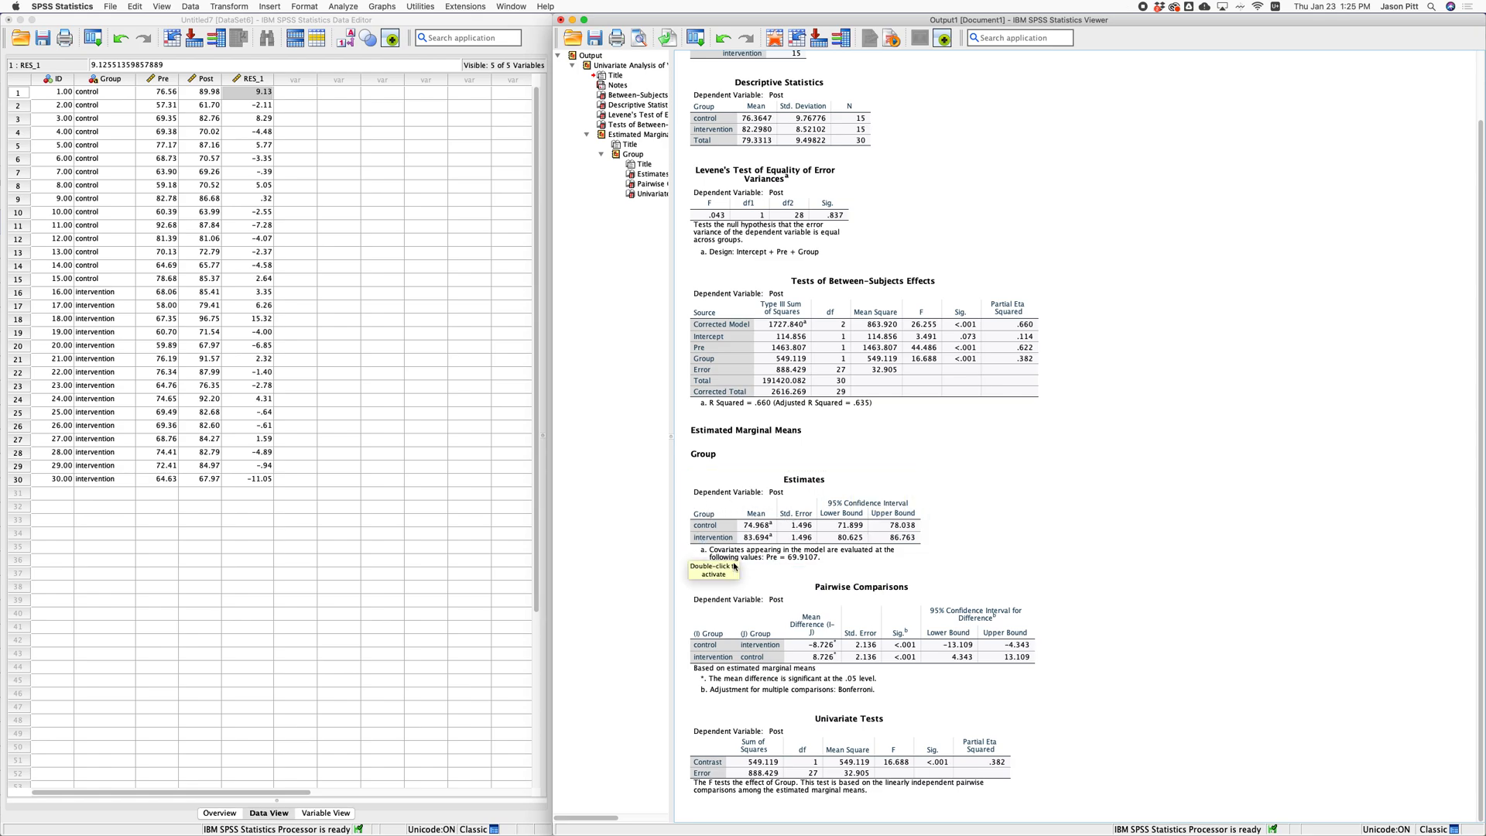
{"action": "left_click", "coordinate": [732, 654]}
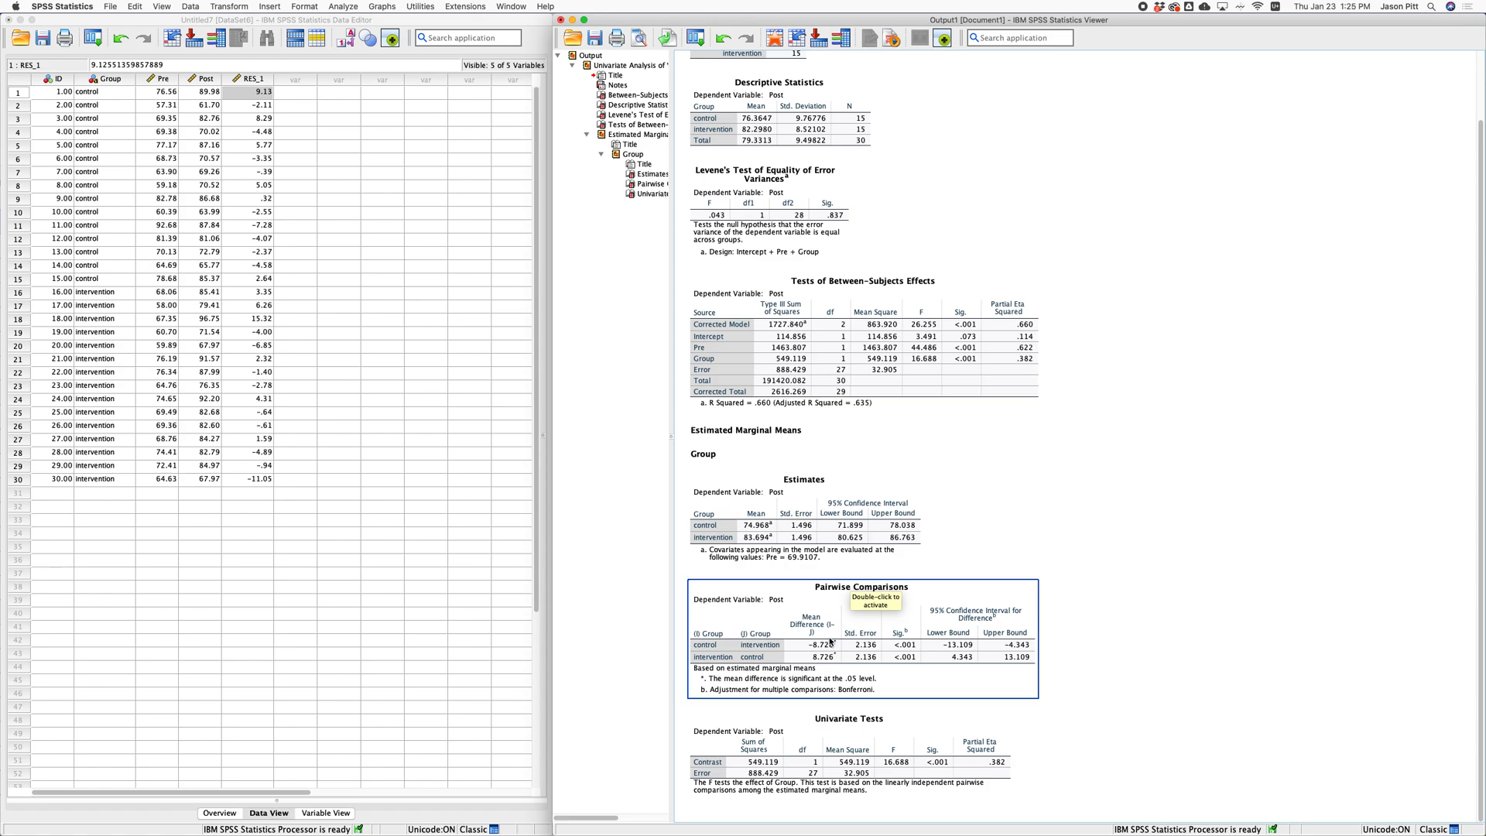
{"action": "left_click", "coordinate": [758, 543]}
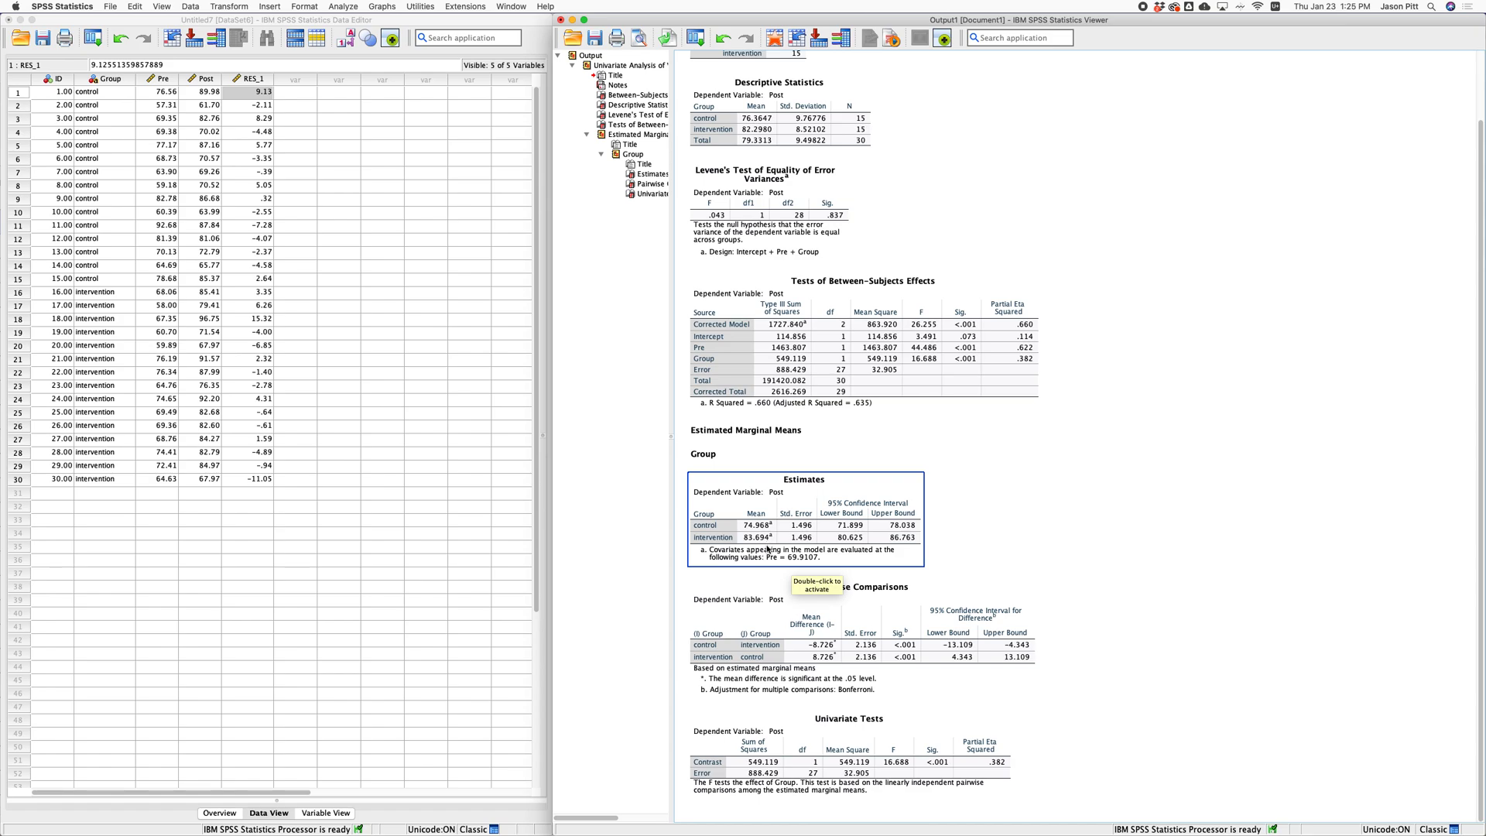
{"action": "left_click", "coordinate": [786, 593]}
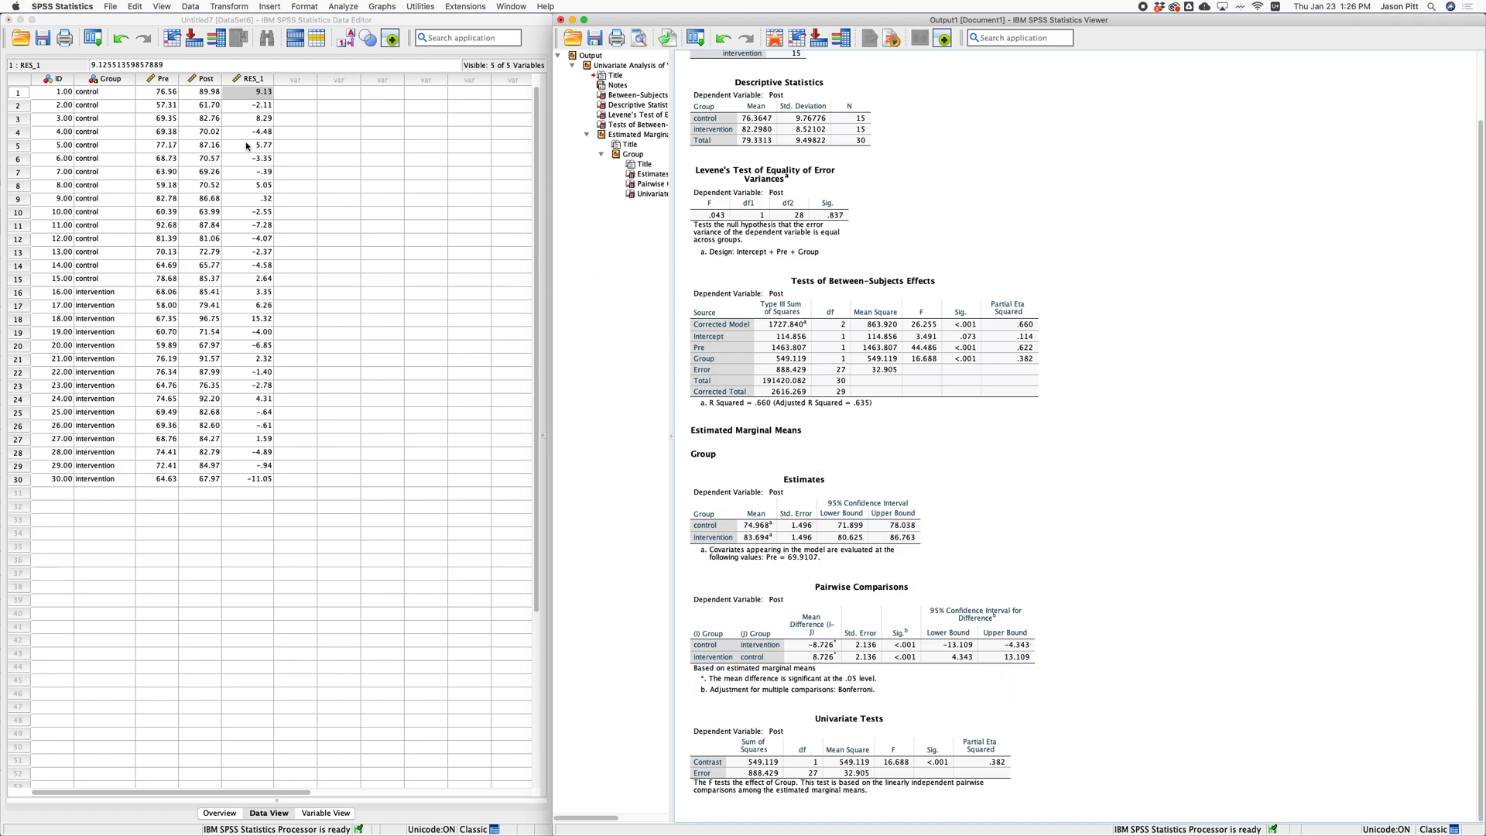
Step: Set up a recode of Group into the same variable, mapping the old value control to 0
{"action": "left_click", "coordinate": [107, 81]}
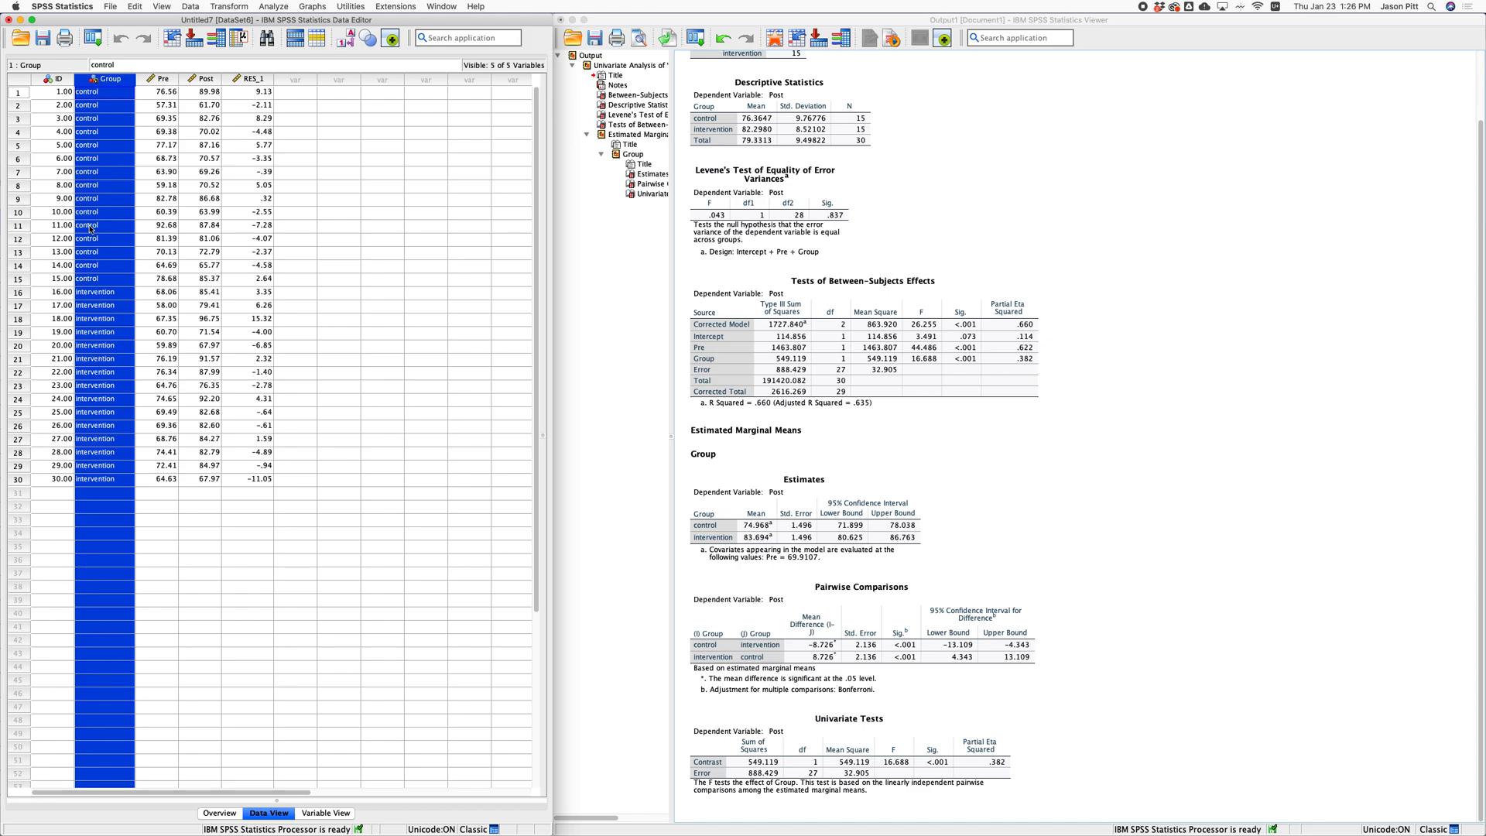
{"action": "left_click", "coordinate": [92, 175]}
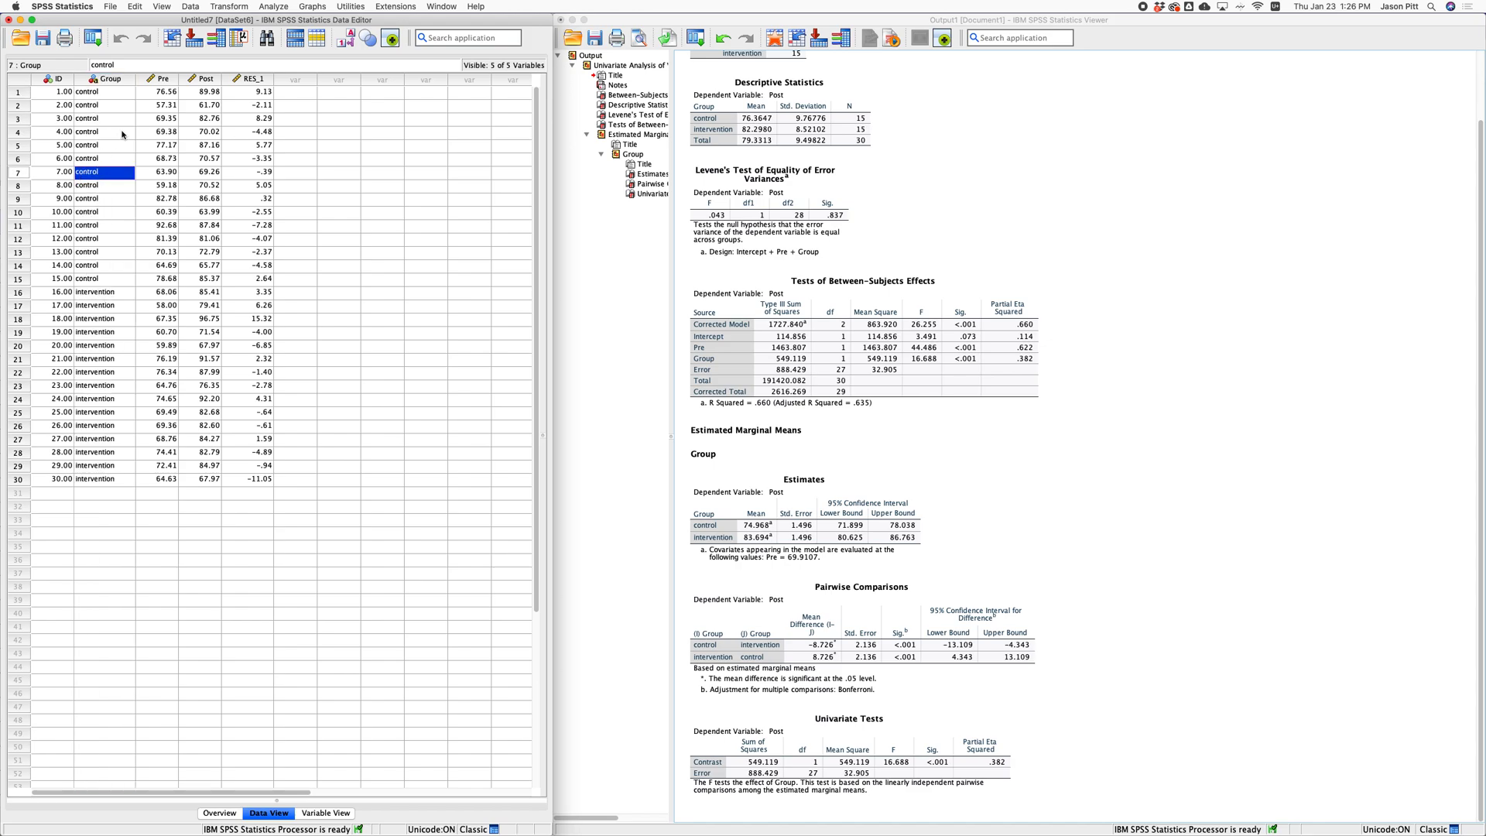
{"action": "left_click", "coordinate": [252, 7]}
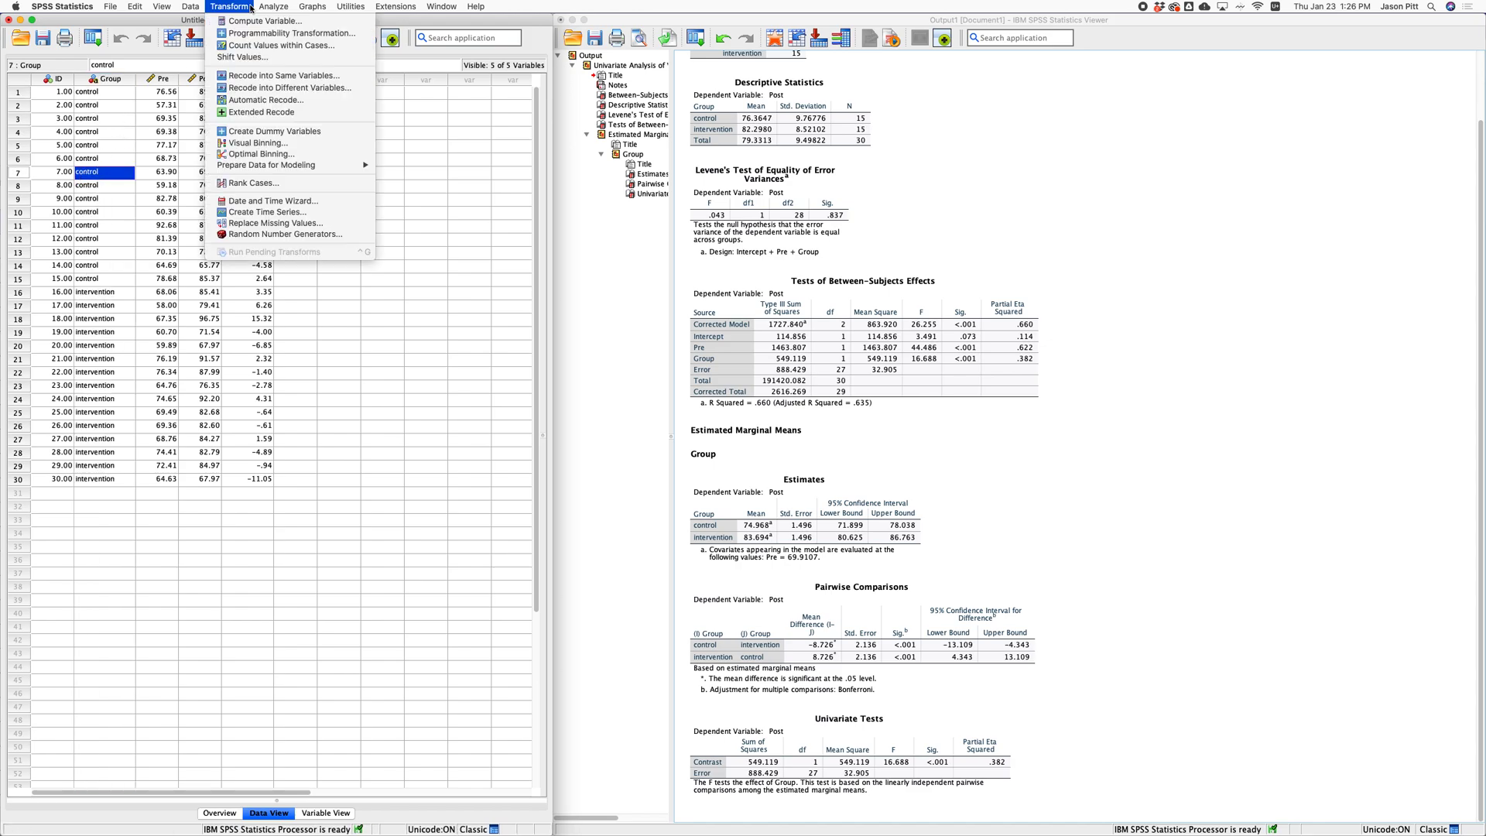
{"action": "left_click", "coordinate": [283, 75]}
{"action": "left_click", "coordinate": [651, 380]}
{"action": "left_click", "coordinate": [728, 397]}
{"action": "left_click", "coordinate": [780, 440]}
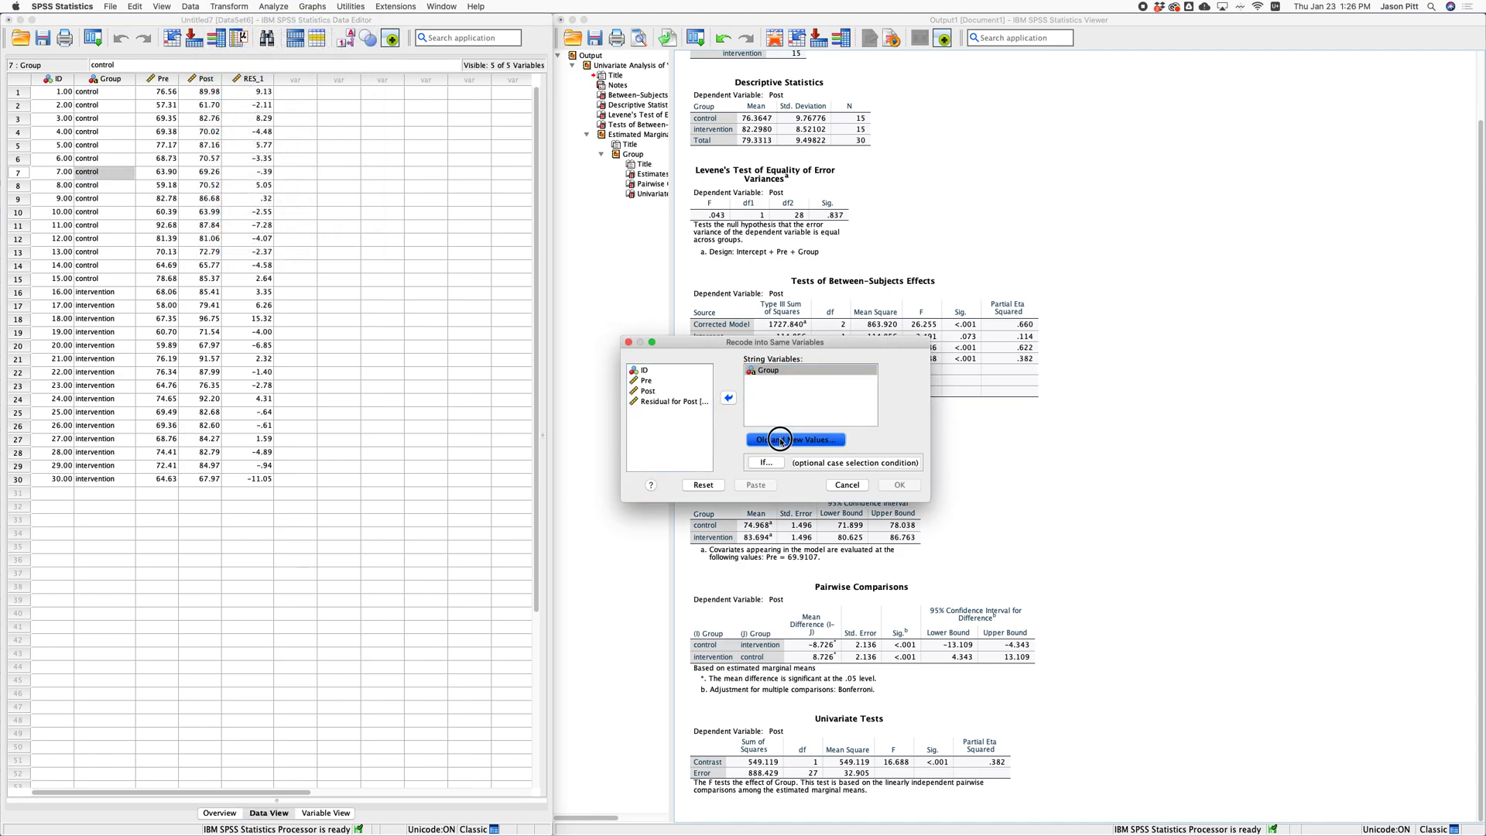
{"action": "left_click", "coordinate": [614, 343]}
{"action": "type", "text": "control"}
{"action": "left_click", "coordinate": [852, 329]}
{"action": "type", "text": "0"}
{"action": "left_click", "coordinate": [799, 397]}
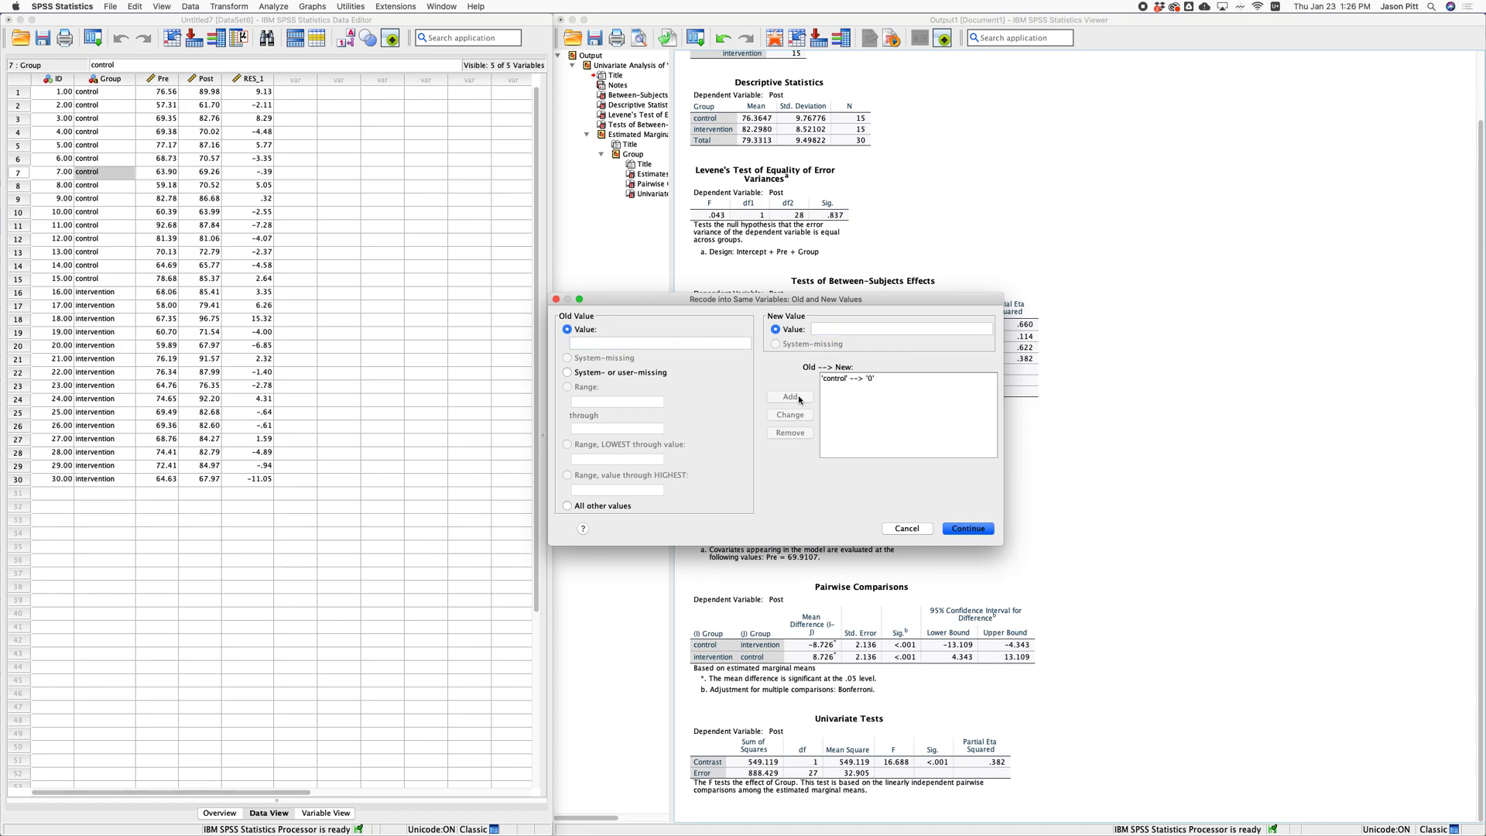
Step: Map the old value intervention to 1 and apply the recode to Group
{"action": "left_click", "coordinate": [674, 345]}
{"action": "type", "text": "intervention"}
{"action": "left_click", "coordinate": [833, 328]}
{"action": "type", "text": "1"}
{"action": "left_click", "coordinate": [791, 395]}
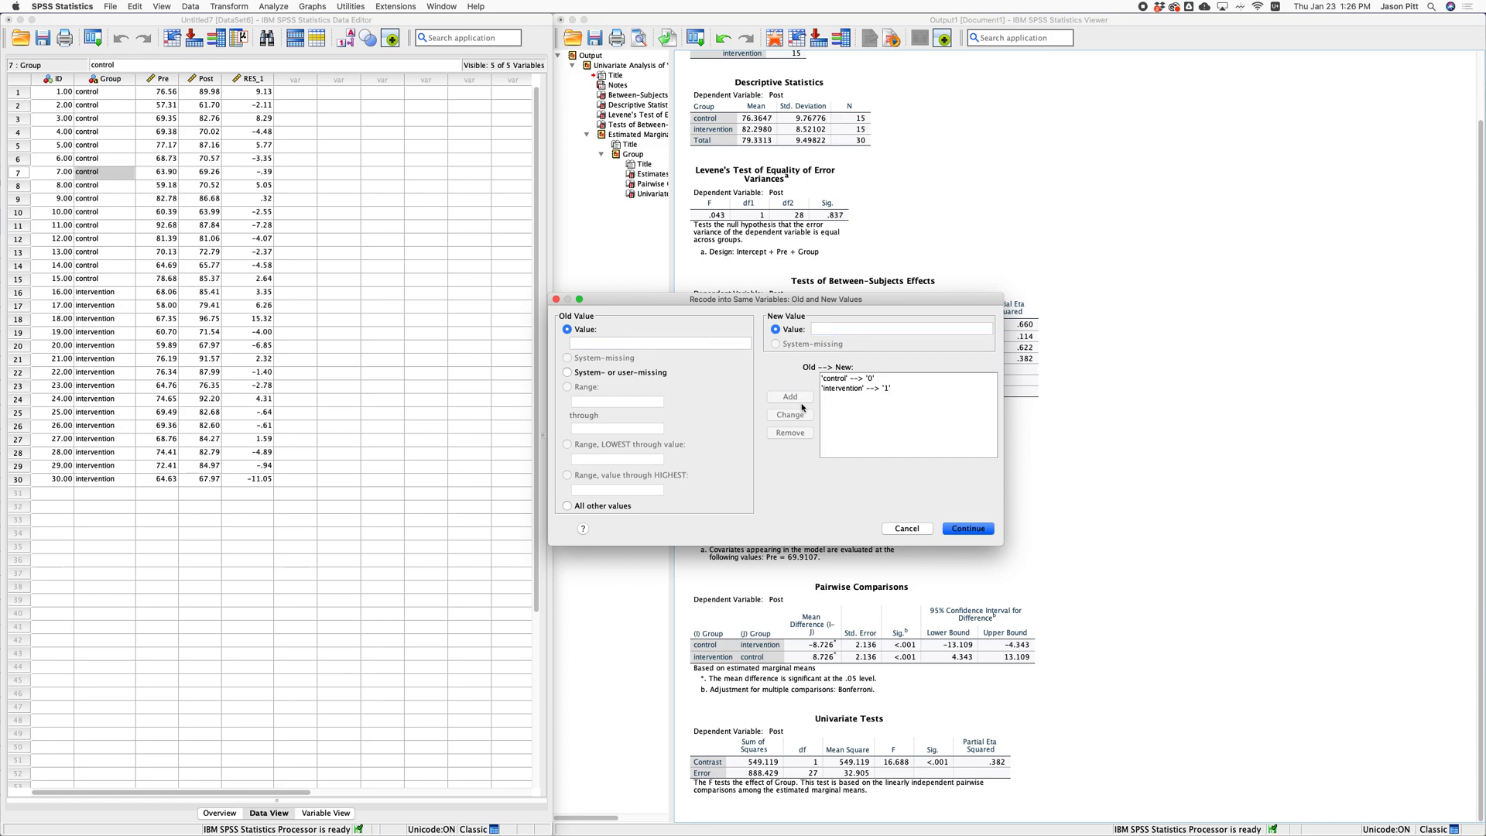
{"action": "left_click", "coordinate": [970, 532]}
{"action": "left_click", "coordinate": [901, 488]}
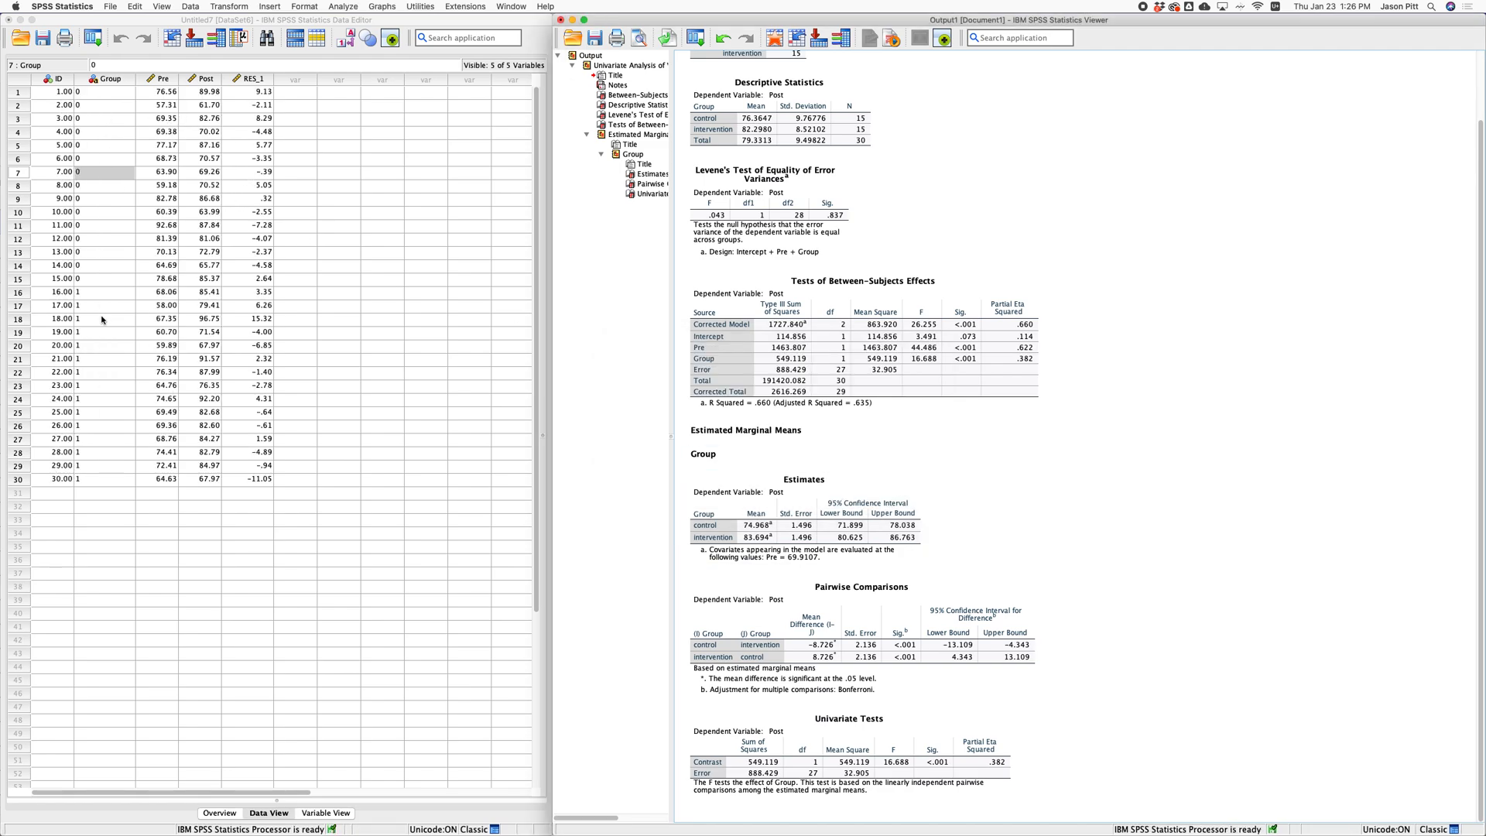
Step: Change the Group variable's type to Numeric and return to the data view
{"action": "mouse_move", "coordinate": [98, 85]}
{"action": "left_click", "coordinate": [325, 813]}
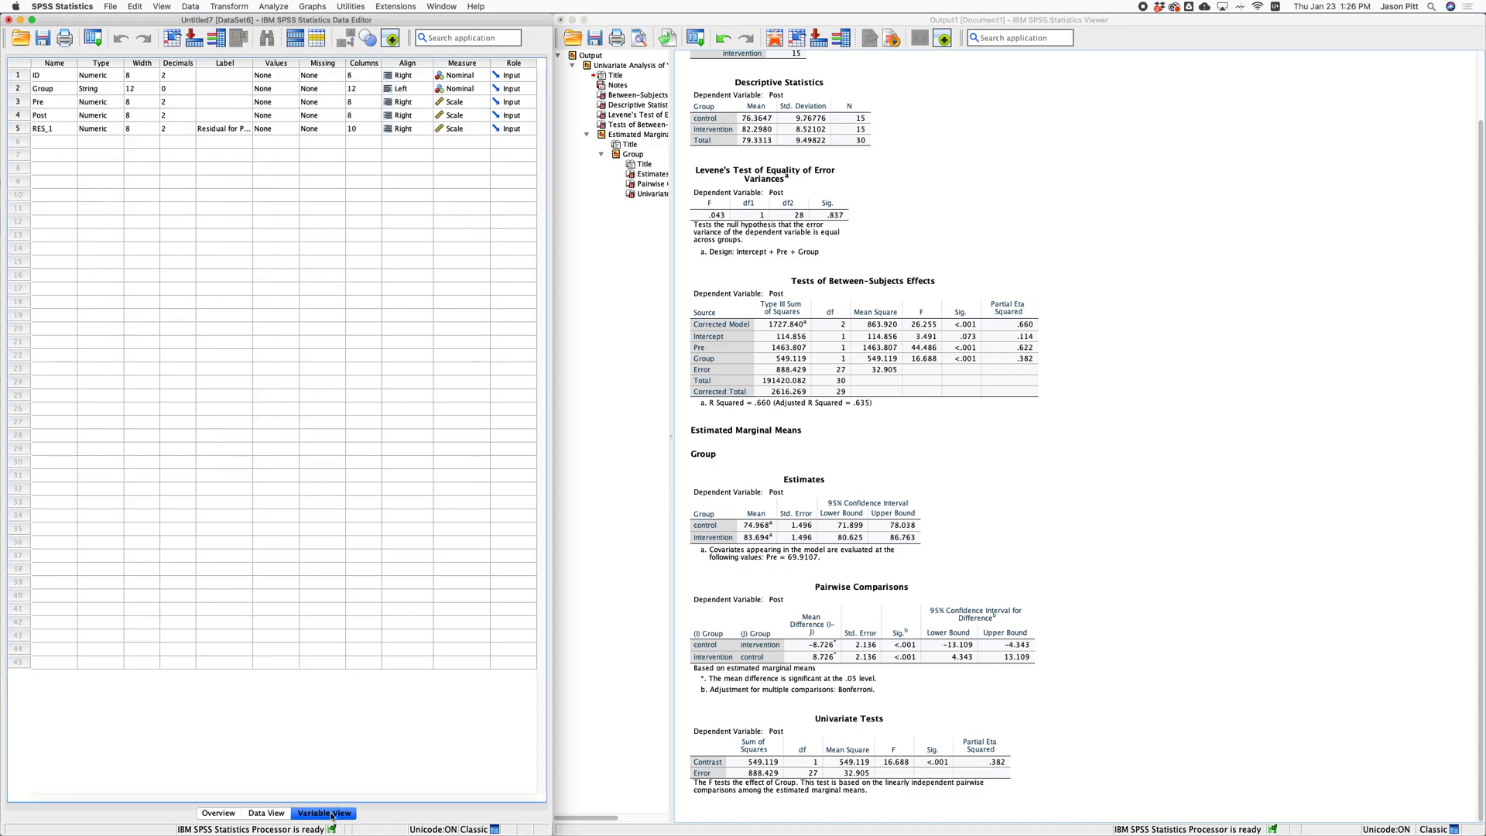
{"action": "left_click", "coordinate": [114, 90]}
{"action": "left_click", "coordinate": [114, 91]}
{"action": "left_click", "coordinate": [154, 350]}
{"action": "left_click", "coordinate": [400, 505]}
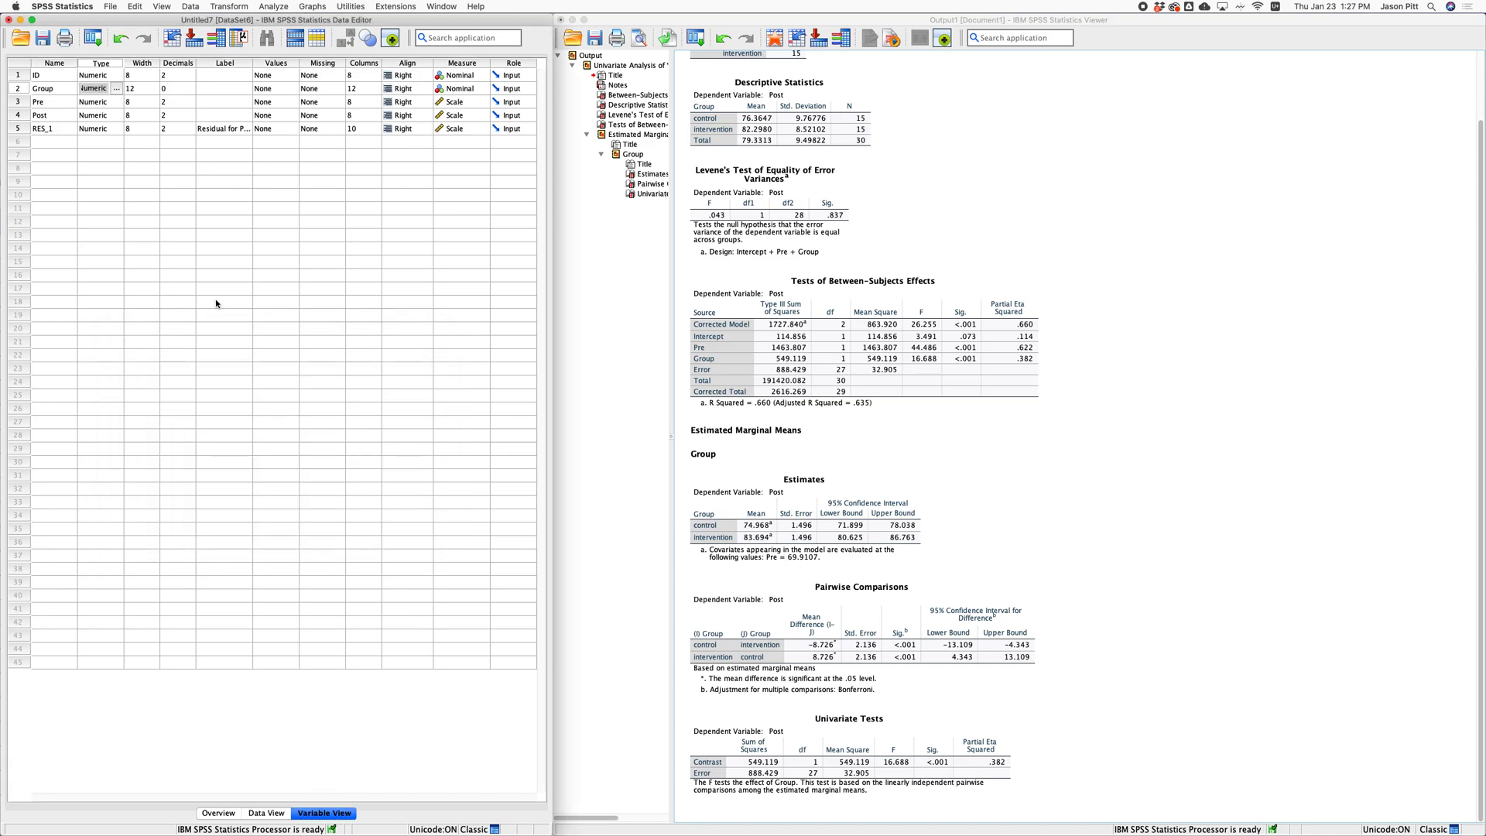
{"action": "left_click", "coordinate": [275, 813]}
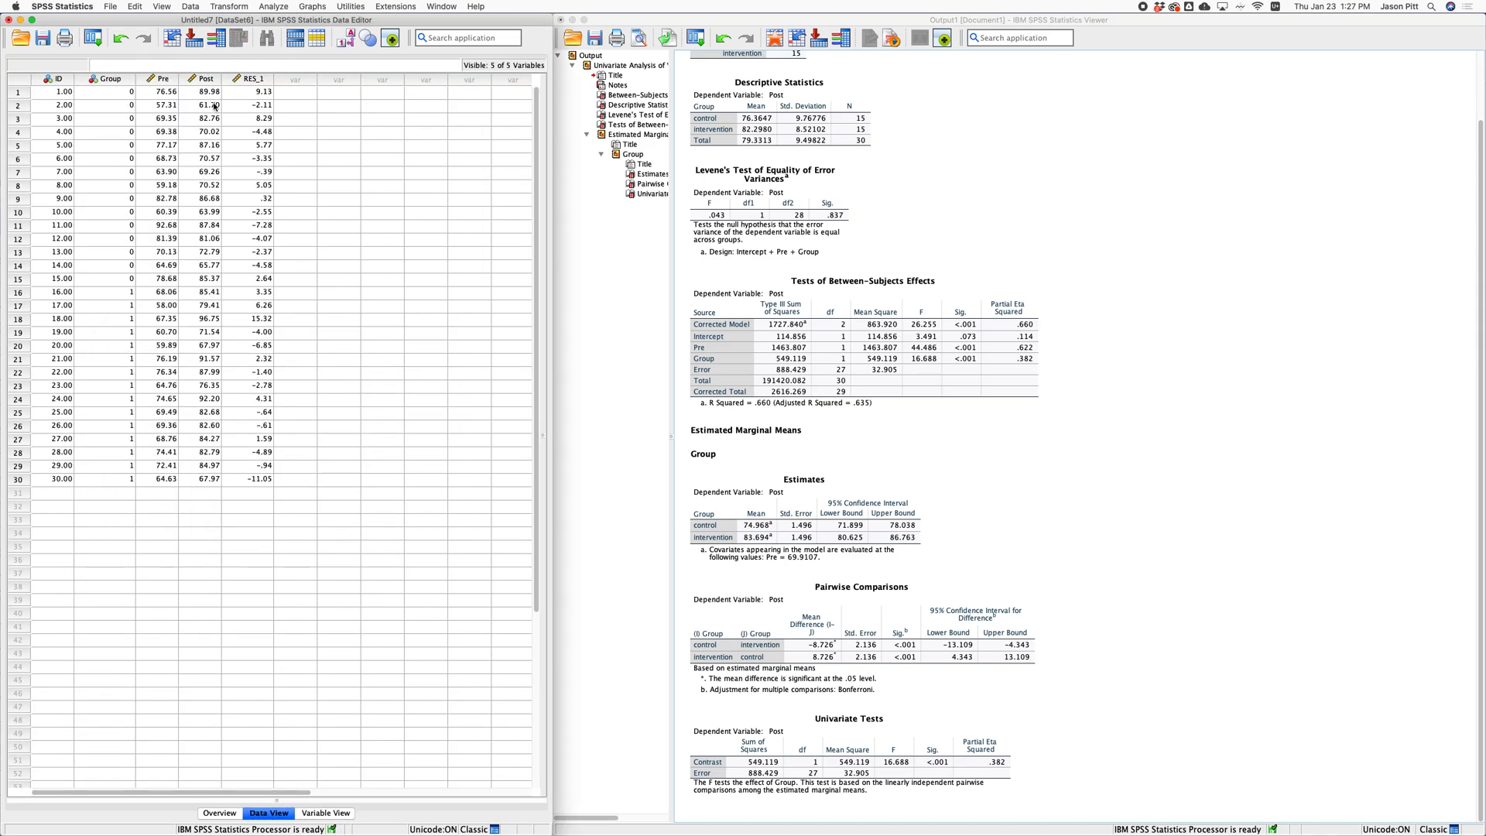
Step: Set up a linear regression with Post as the dependent variable and Pre and Group as independent variables
{"action": "left_click", "coordinate": [273, 7]}
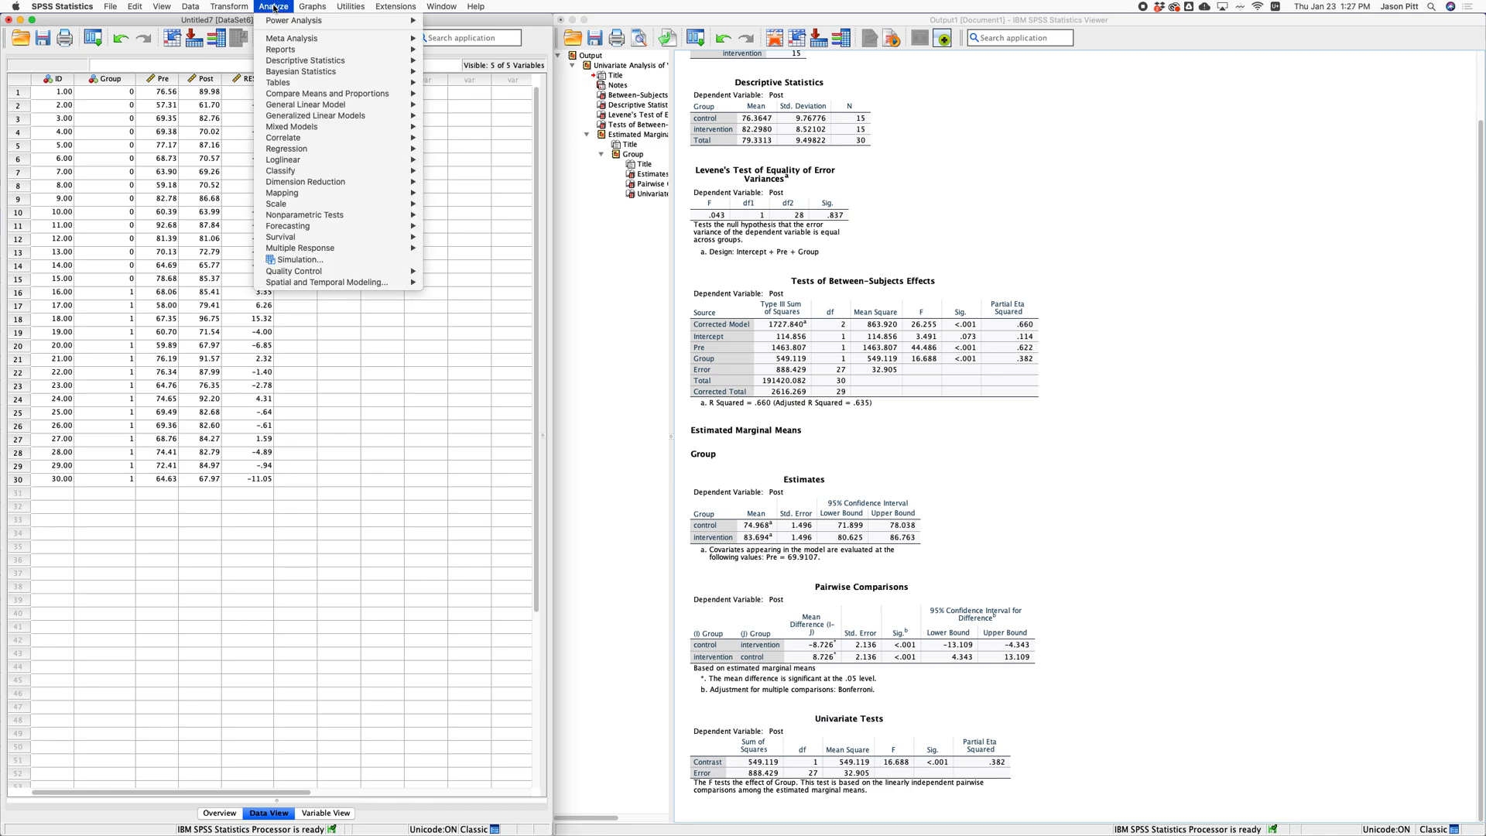
{"action": "mouse_move", "coordinate": [338, 151]}
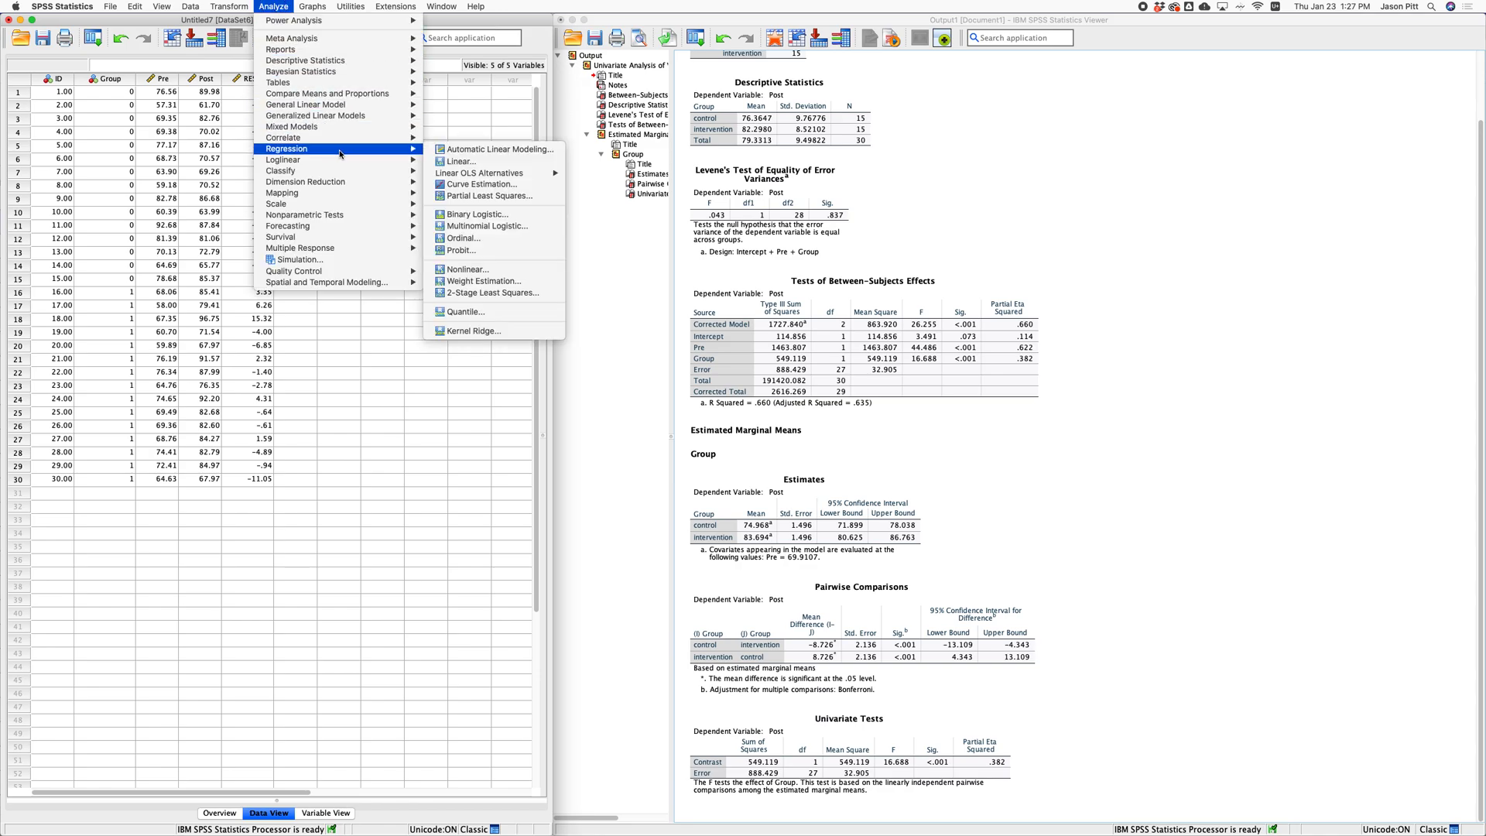
{"action": "left_click", "coordinate": [455, 163]}
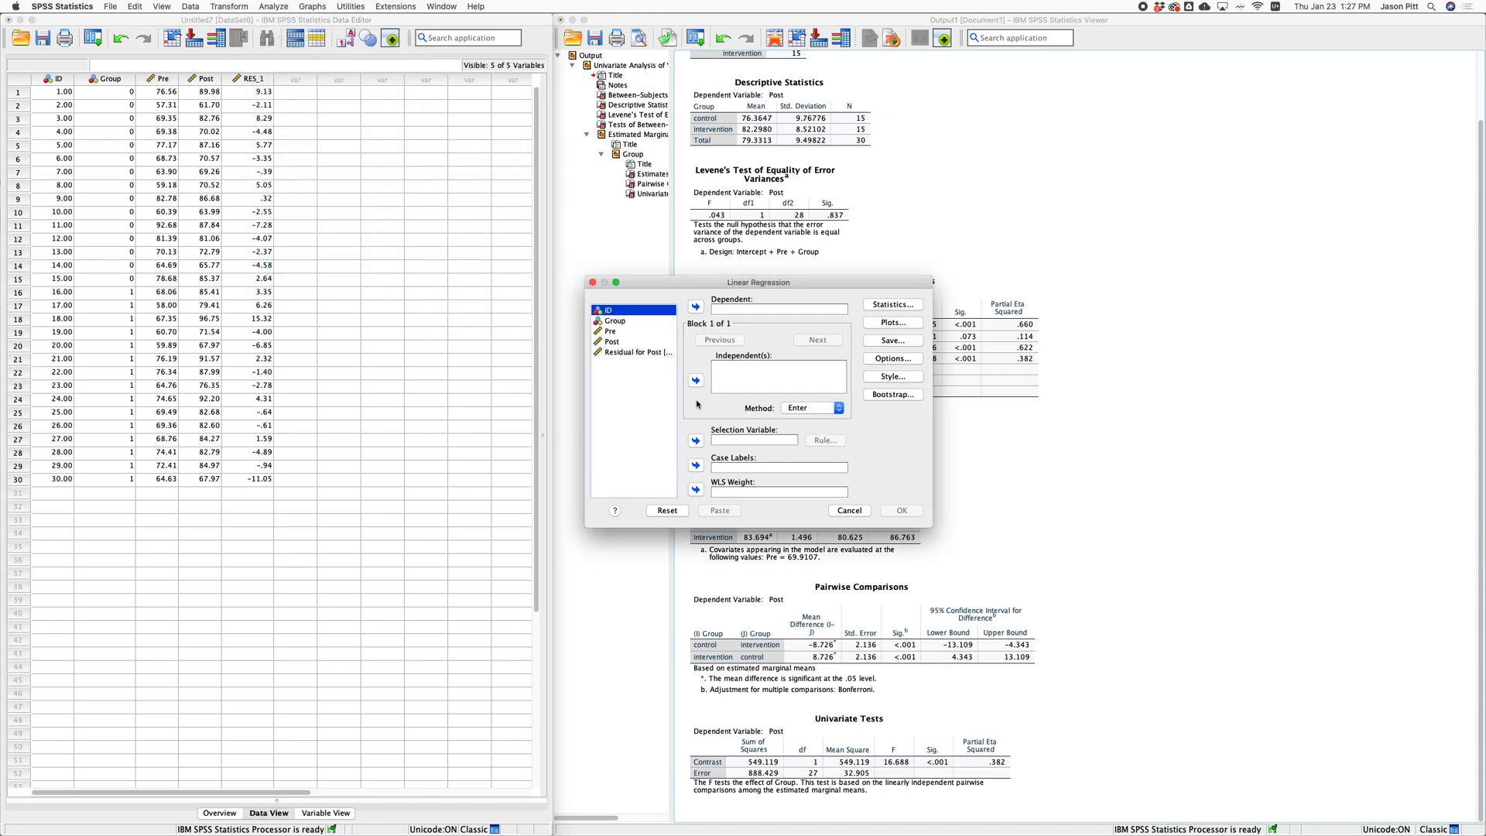
{"action": "left_click", "coordinate": [627, 342]}
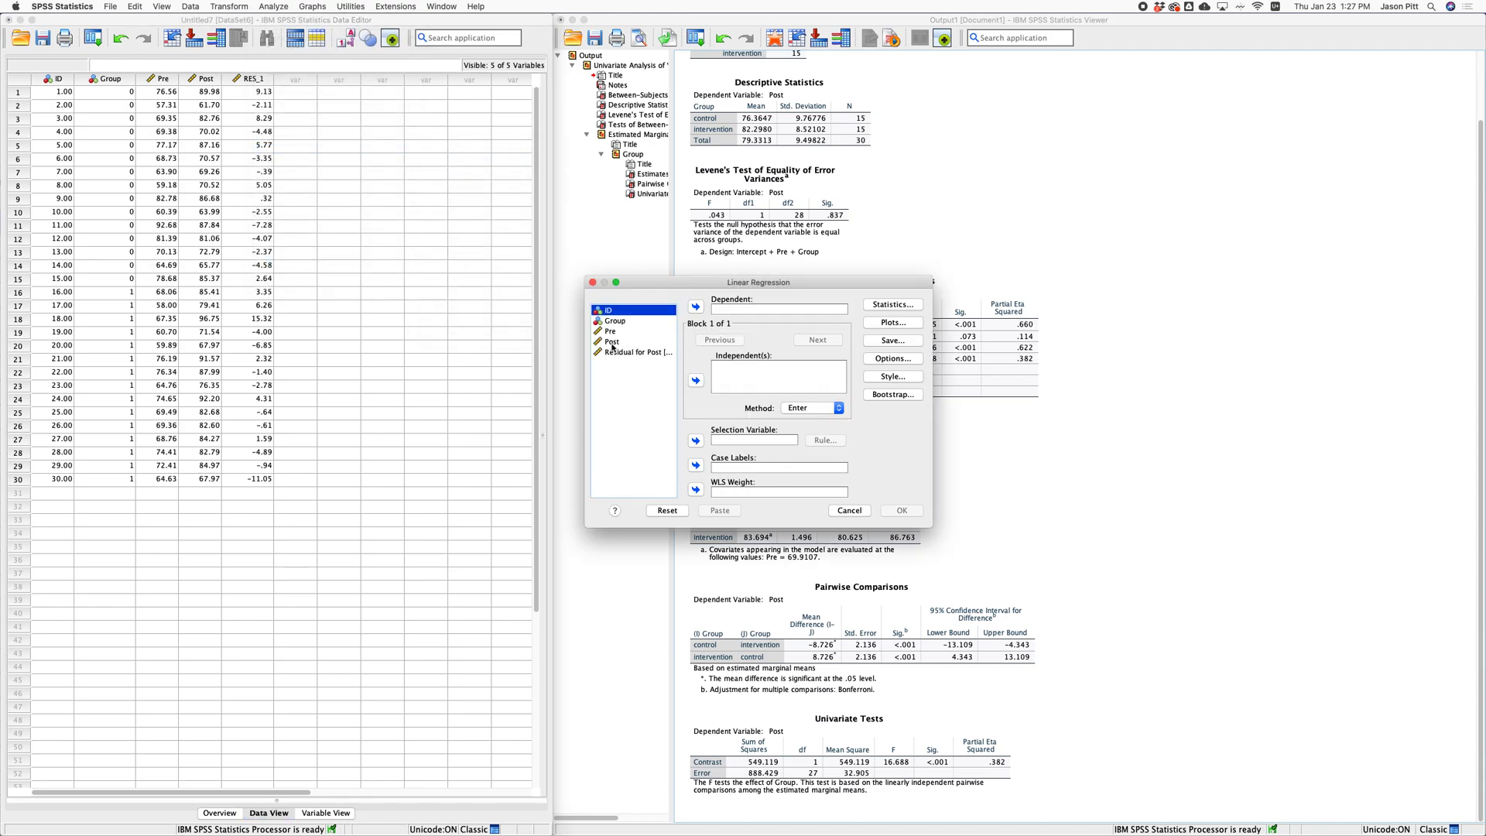
{"action": "left_click", "coordinate": [696, 308]}
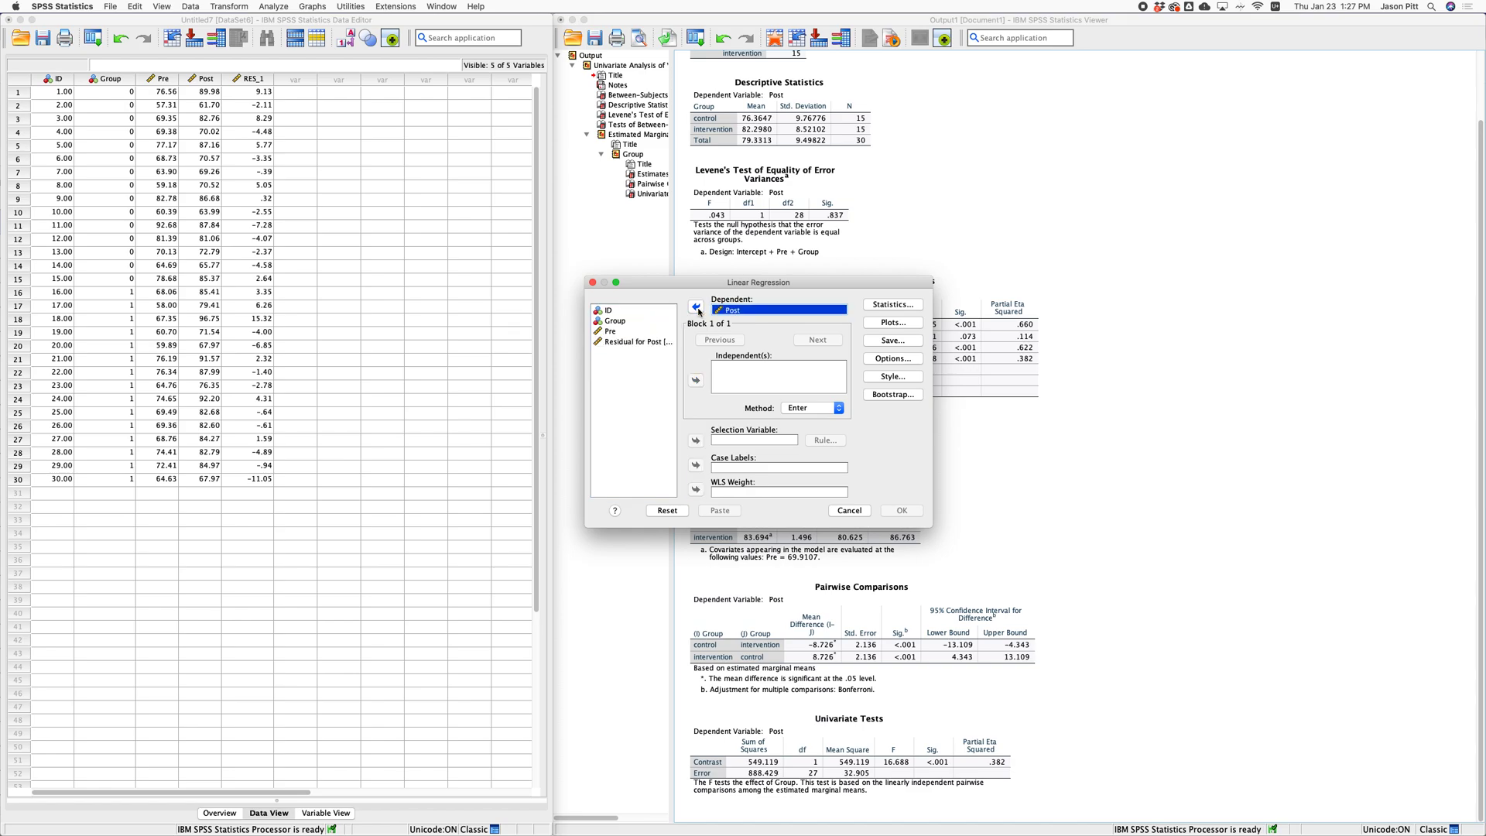
{"action": "left_click", "coordinate": [611, 331]}
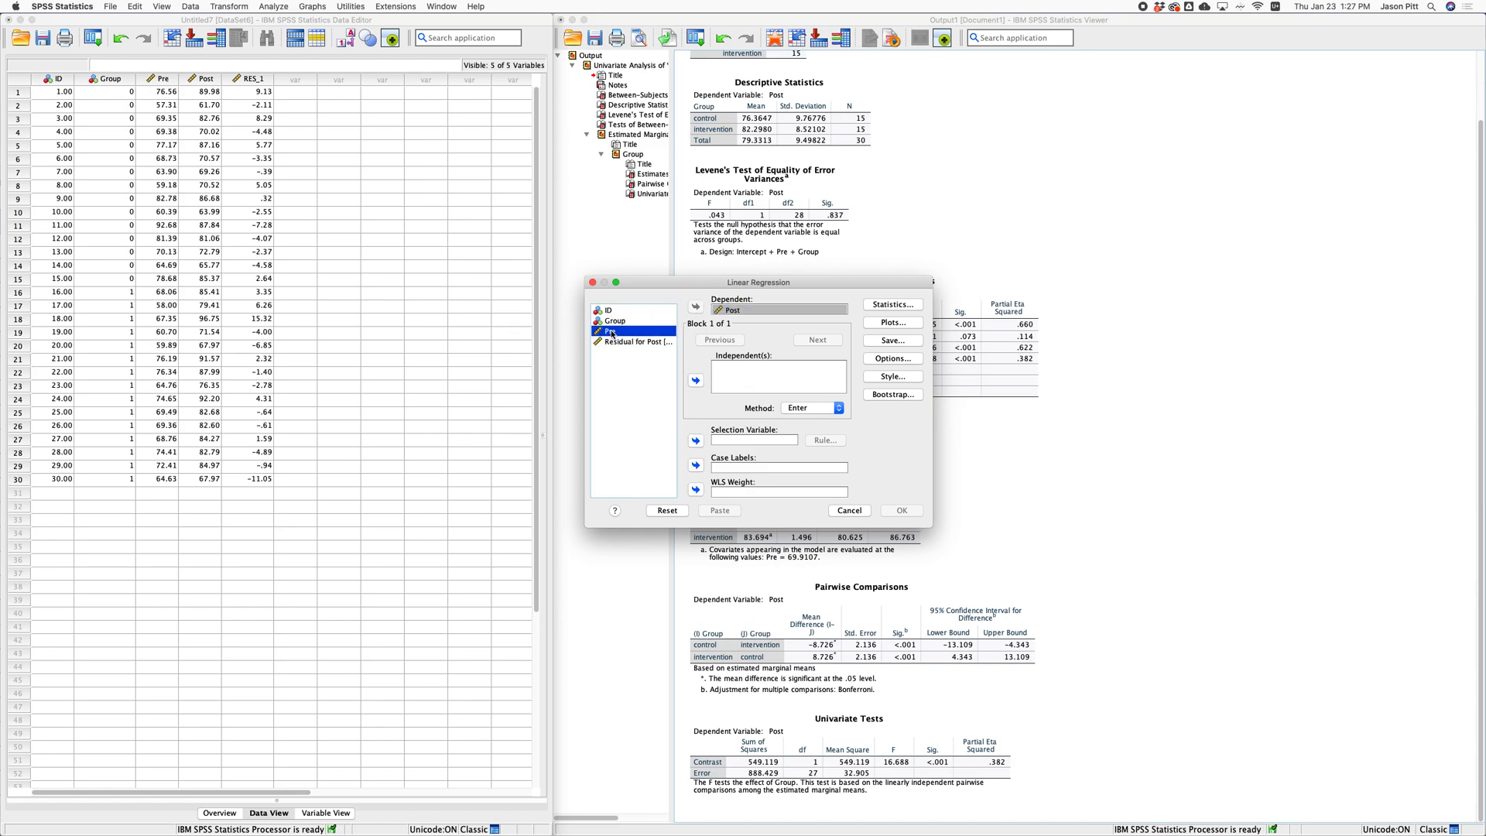
{"action": "left_click", "coordinate": [694, 381]}
{"action": "left_click", "coordinate": [616, 320]}
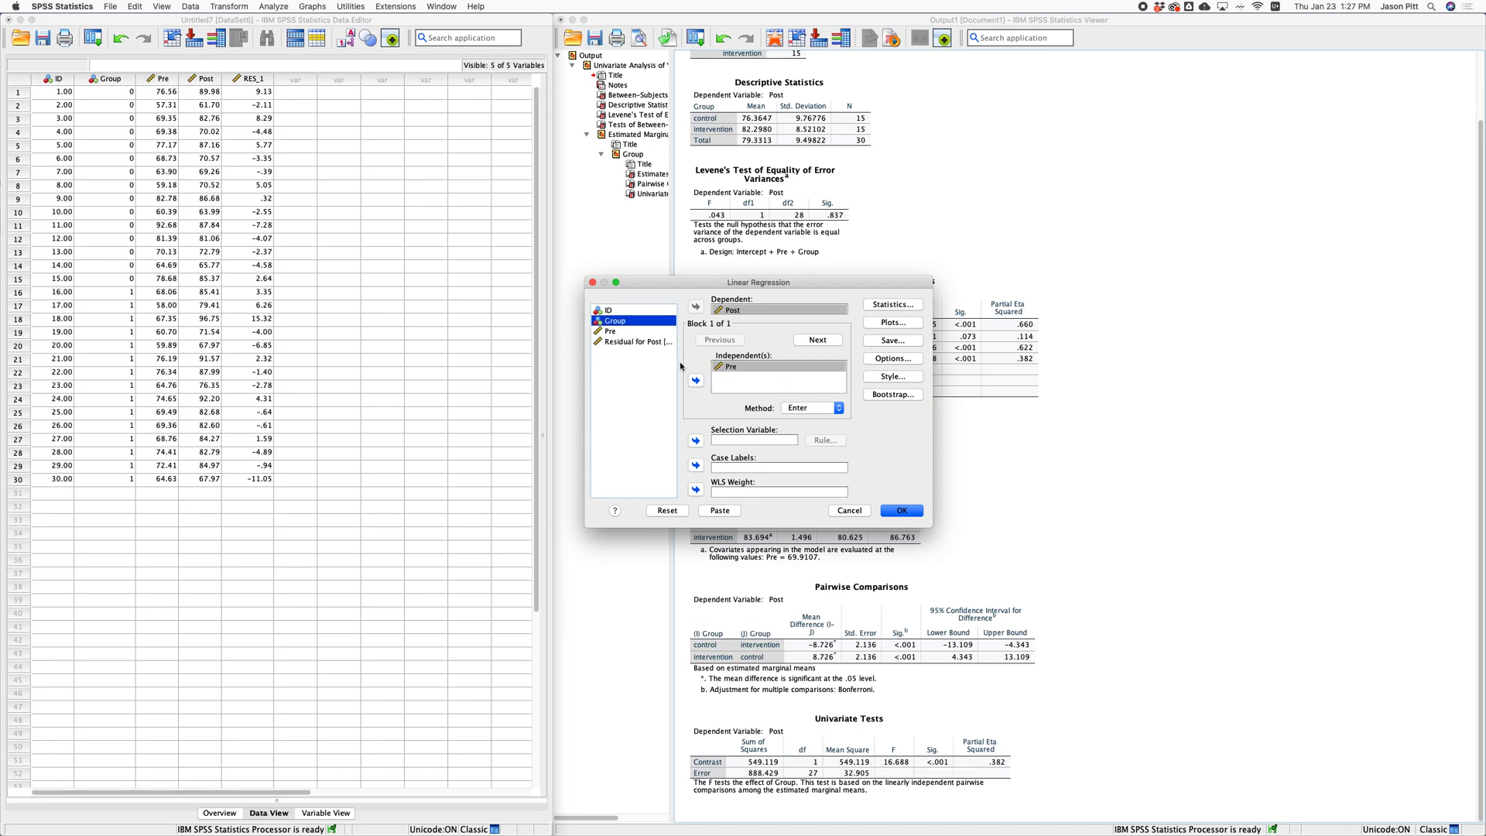
{"action": "left_click", "coordinate": [696, 381]}
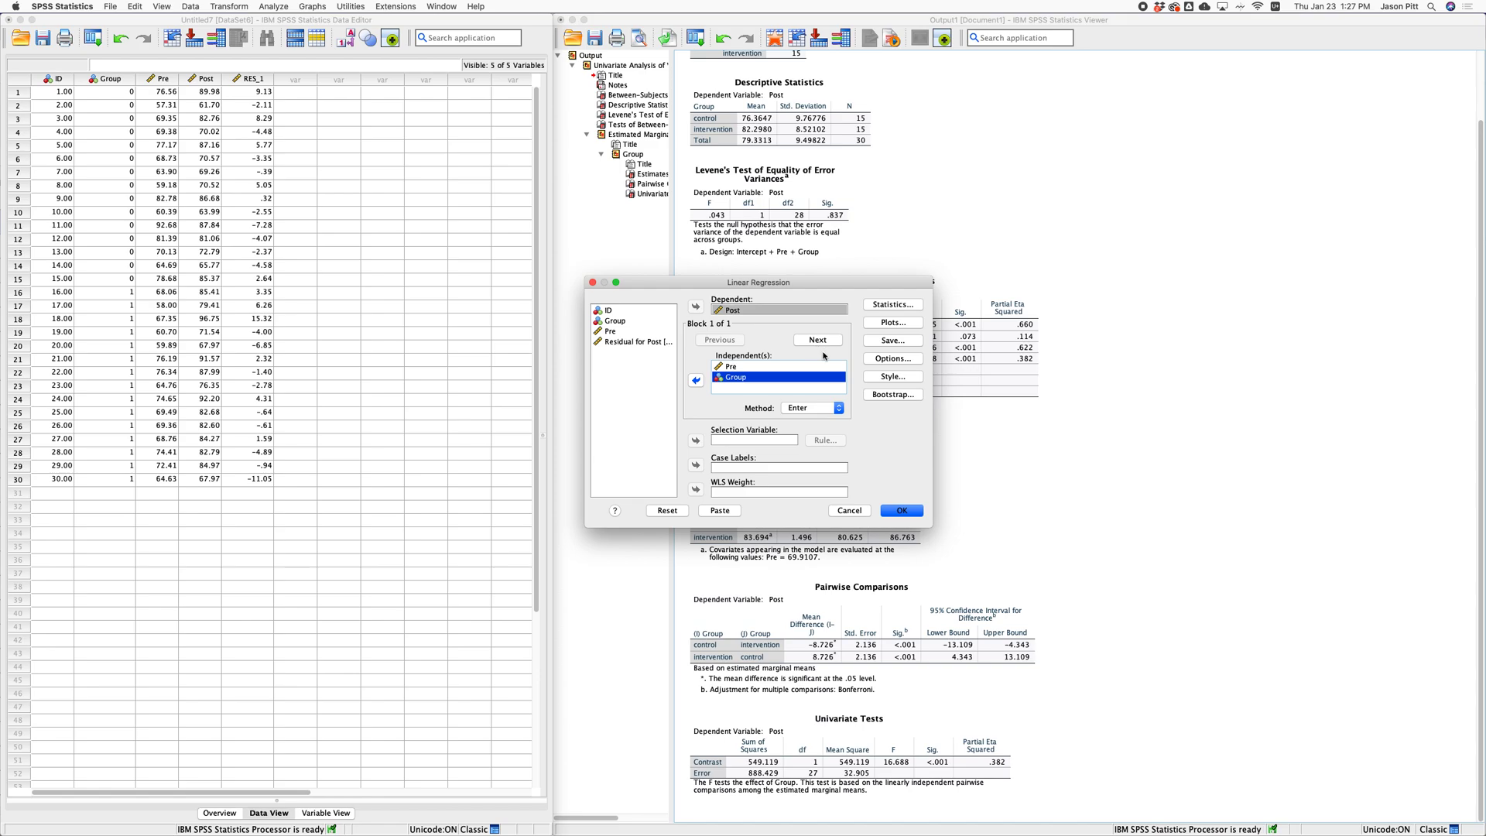
Step: Add confidence intervals, R squared change, collinearity diagnostics and Durbin-Watson to the regression statistics
{"action": "left_click", "coordinate": [886, 307]}
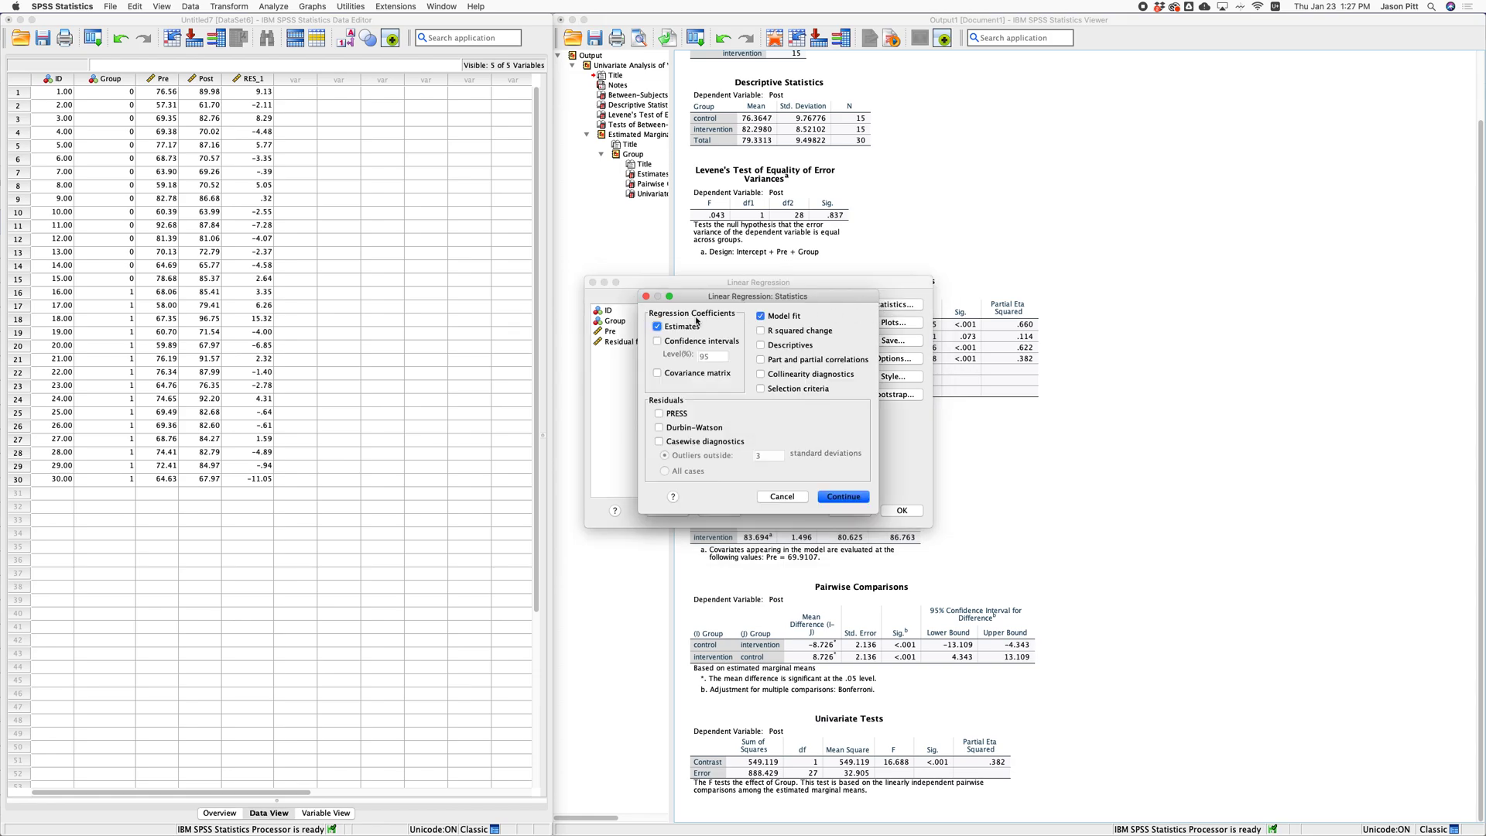
{"action": "left_click", "coordinate": [659, 343]}
{"action": "left_click", "coordinate": [761, 331]}
{"action": "left_click", "coordinate": [762, 376]}
{"action": "left_click", "coordinate": [660, 428]}
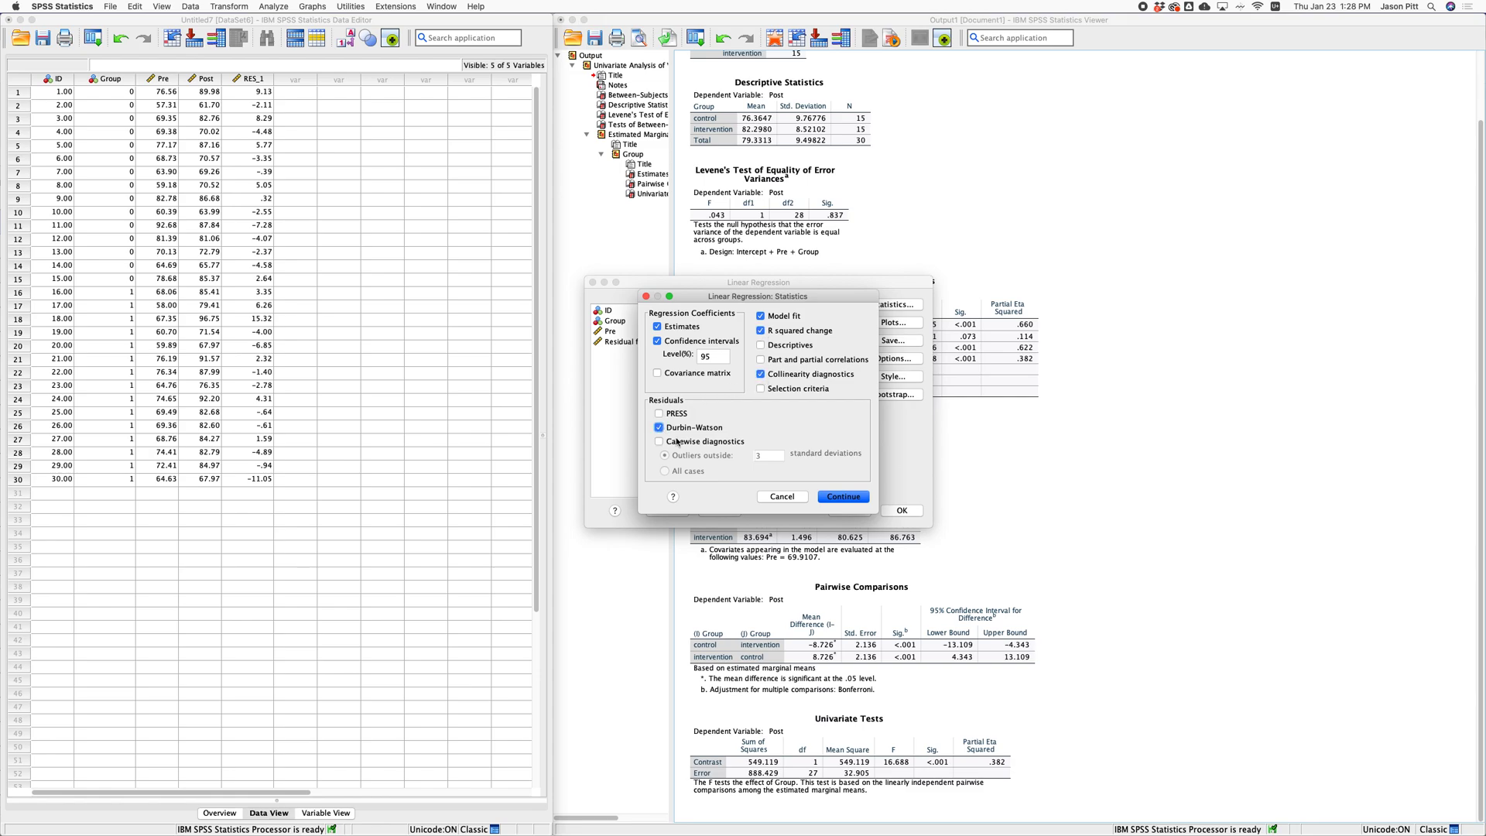
{"action": "left_click", "coordinate": [843, 496]}
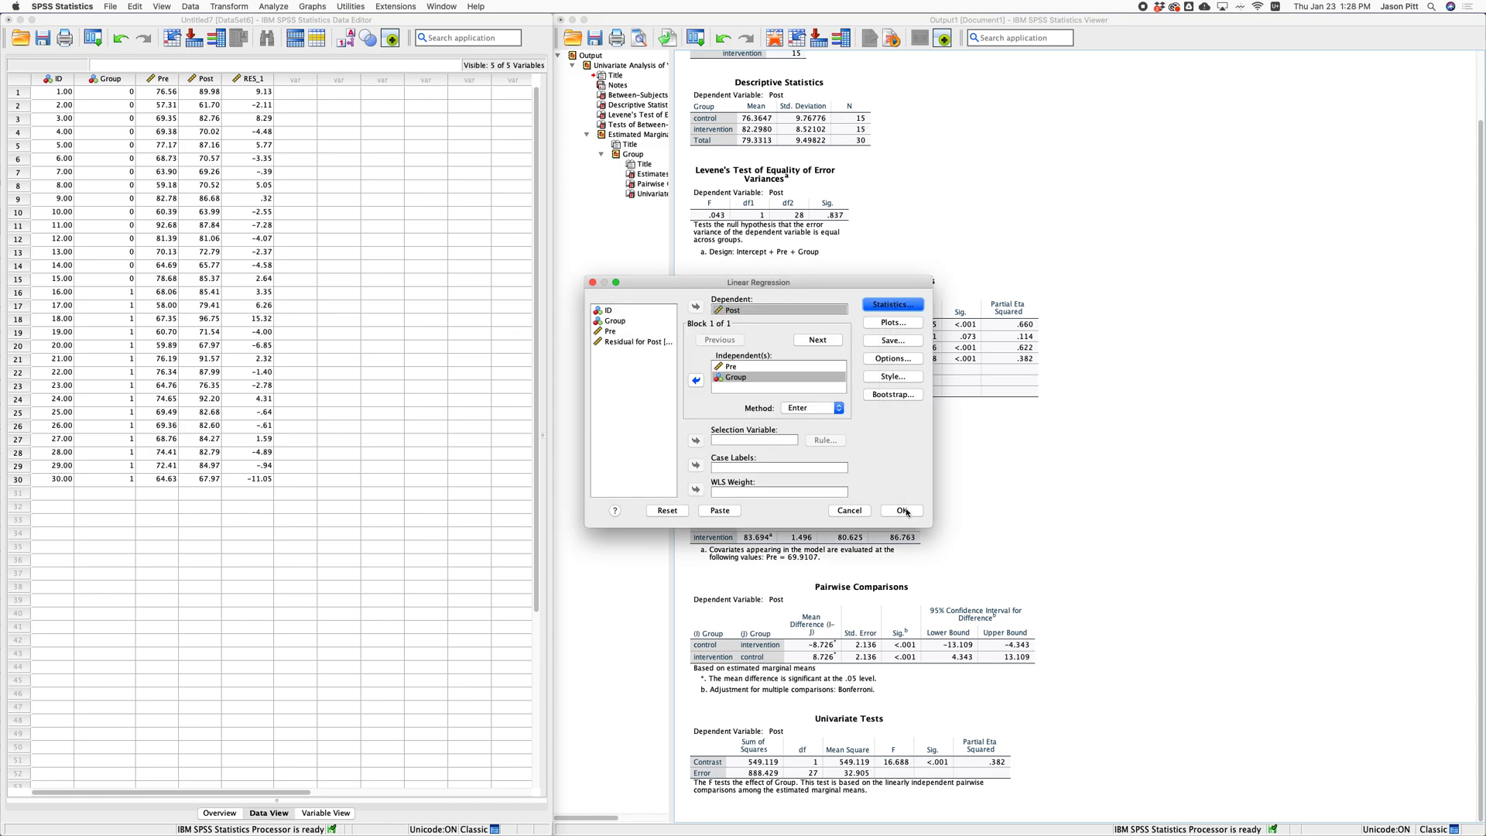
Step: Request a scatterplot of *ZRESID on Y against *ZPRED on X, plus a histogram and normal probability plot of the standardized residuals
{"action": "left_click", "coordinate": [899, 324]}
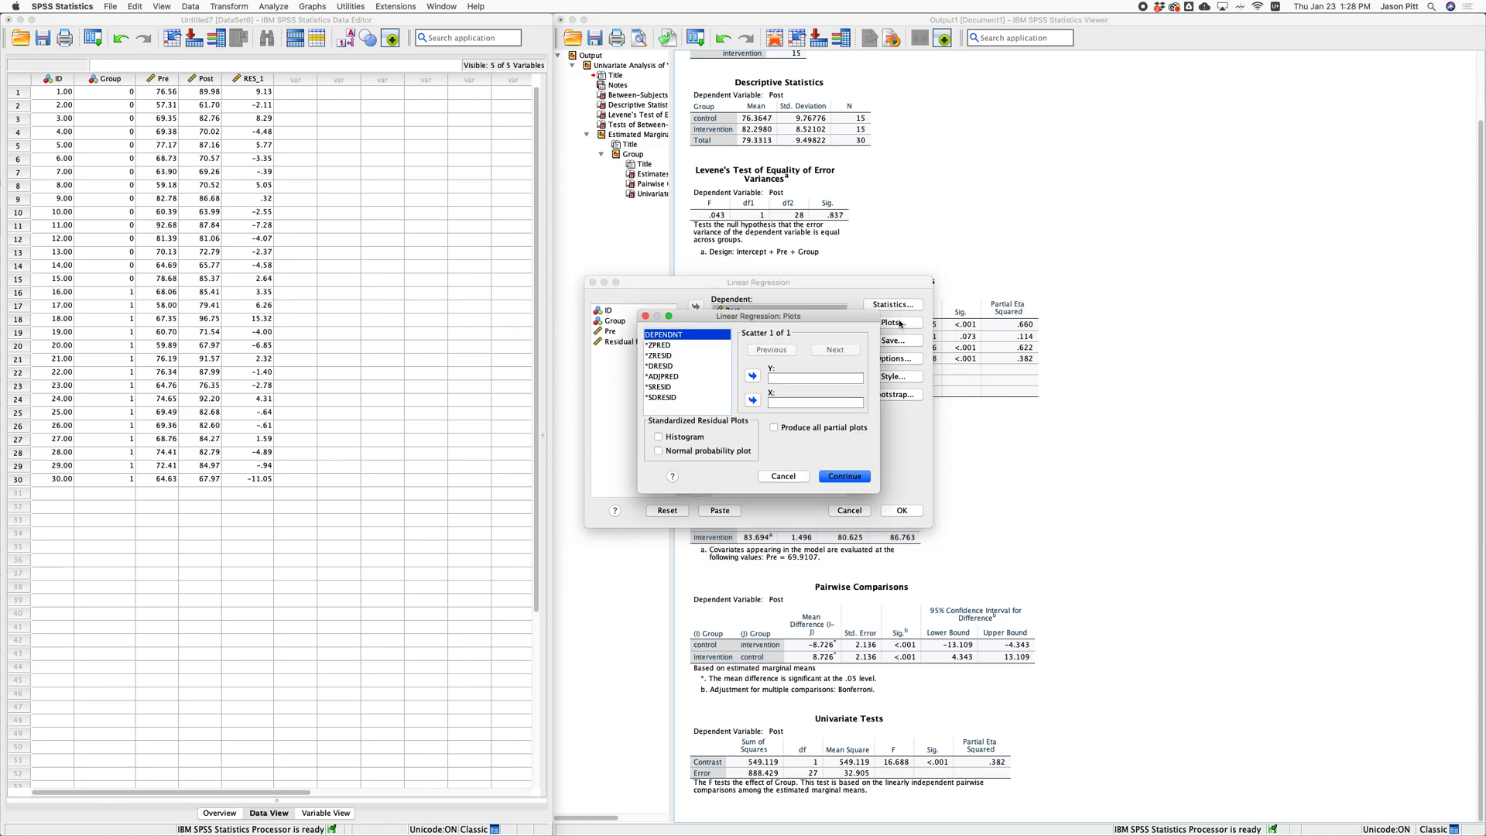
{"action": "left_click", "coordinate": [666, 346]}
{"action": "left_click", "coordinate": [753, 400]}
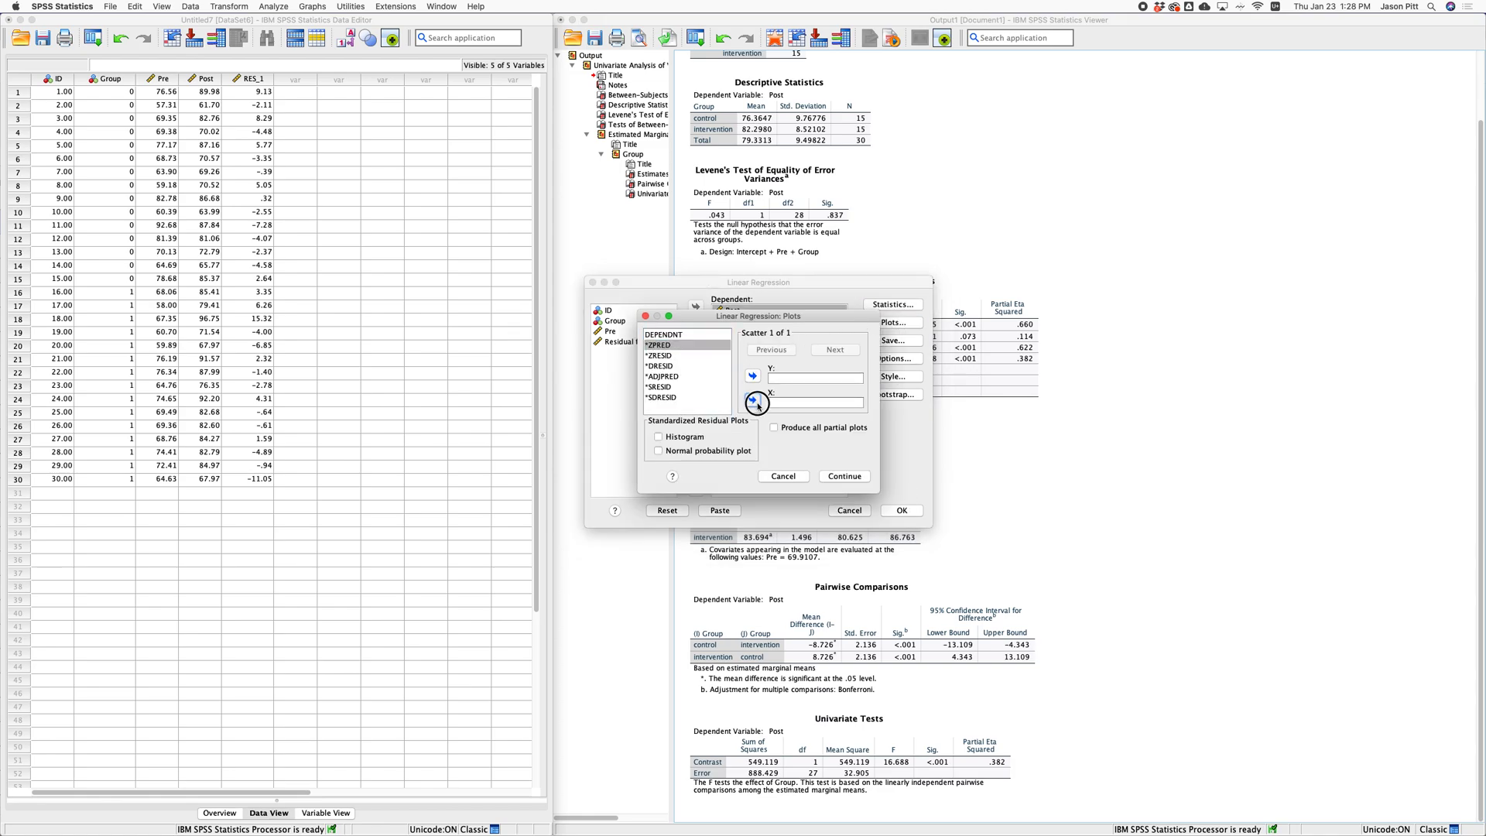
{"action": "left_click", "coordinate": [661, 356]}
{"action": "left_click", "coordinate": [750, 378]}
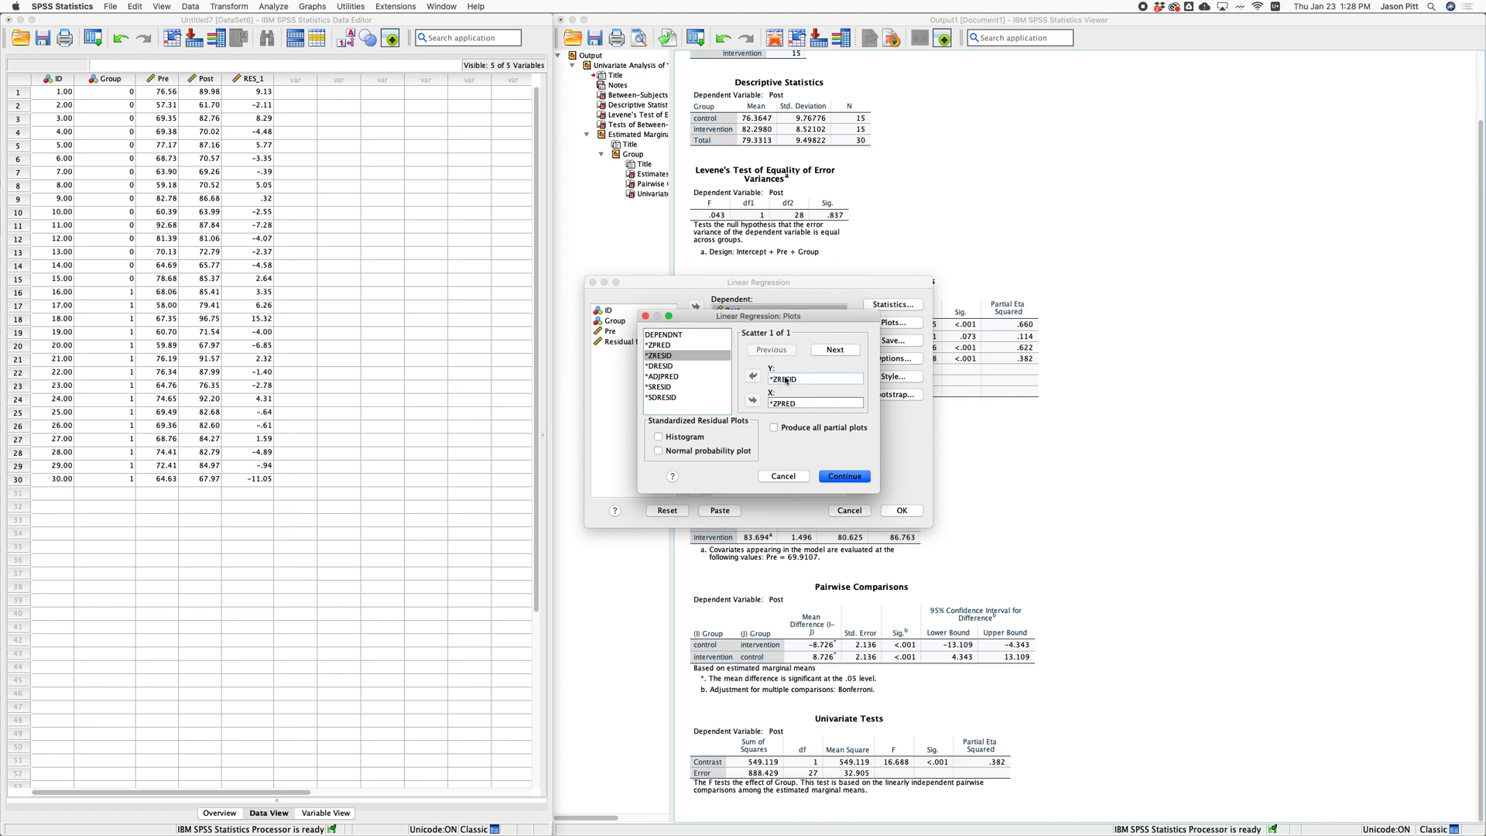
{"action": "left_click", "coordinate": [788, 403]}
{"action": "left_click", "coordinate": [783, 405]}
{"action": "left_click", "coordinate": [658, 437]}
{"action": "left_click", "coordinate": [658, 451]}
{"action": "left_click", "coordinate": [844, 477]}
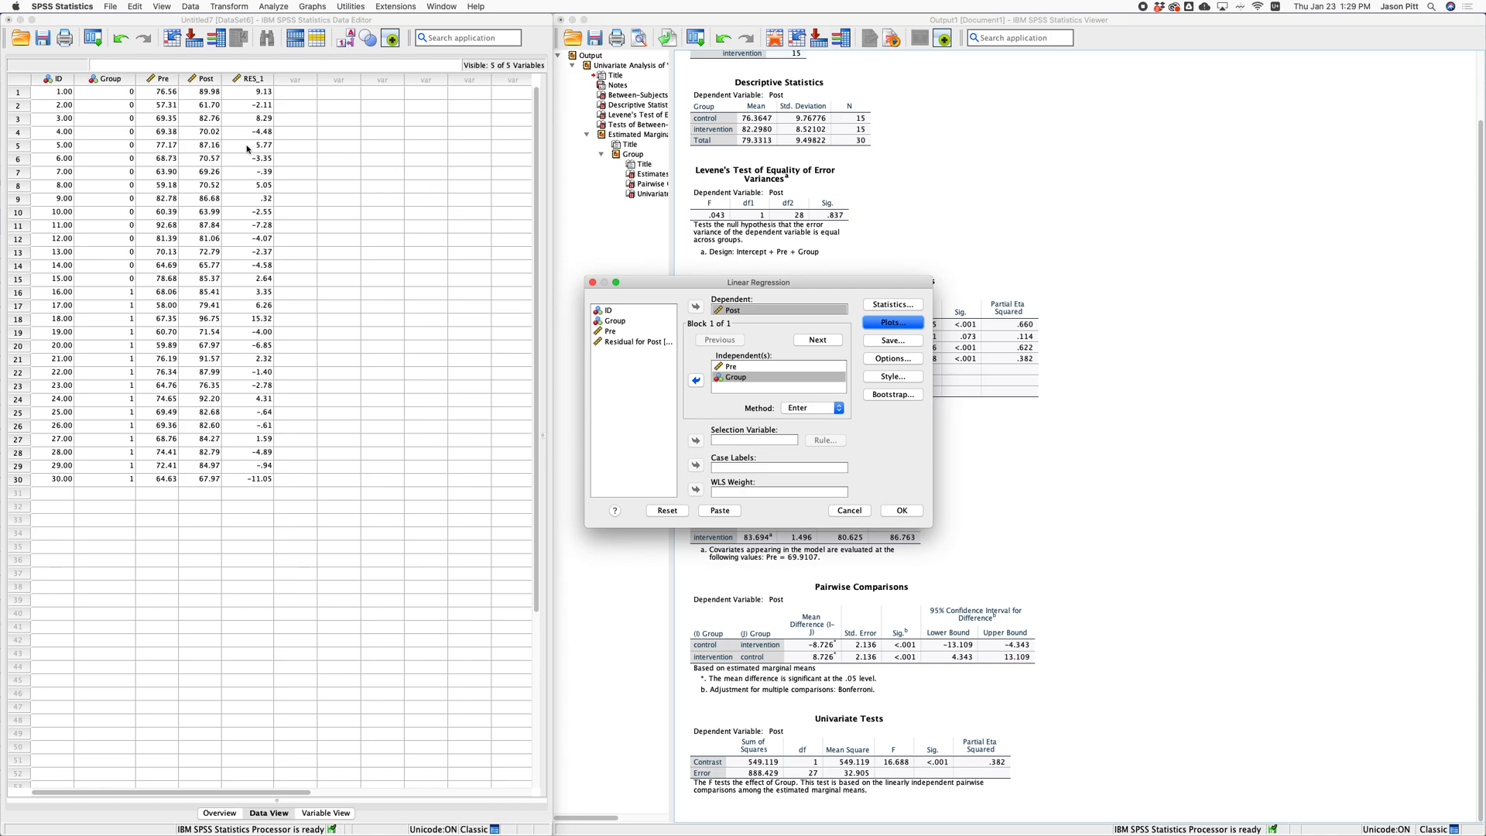
Step: Leave the options for saving predicted values and residuals unselected and run the linear regression
{"action": "left_click", "coordinate": [880, 340]}
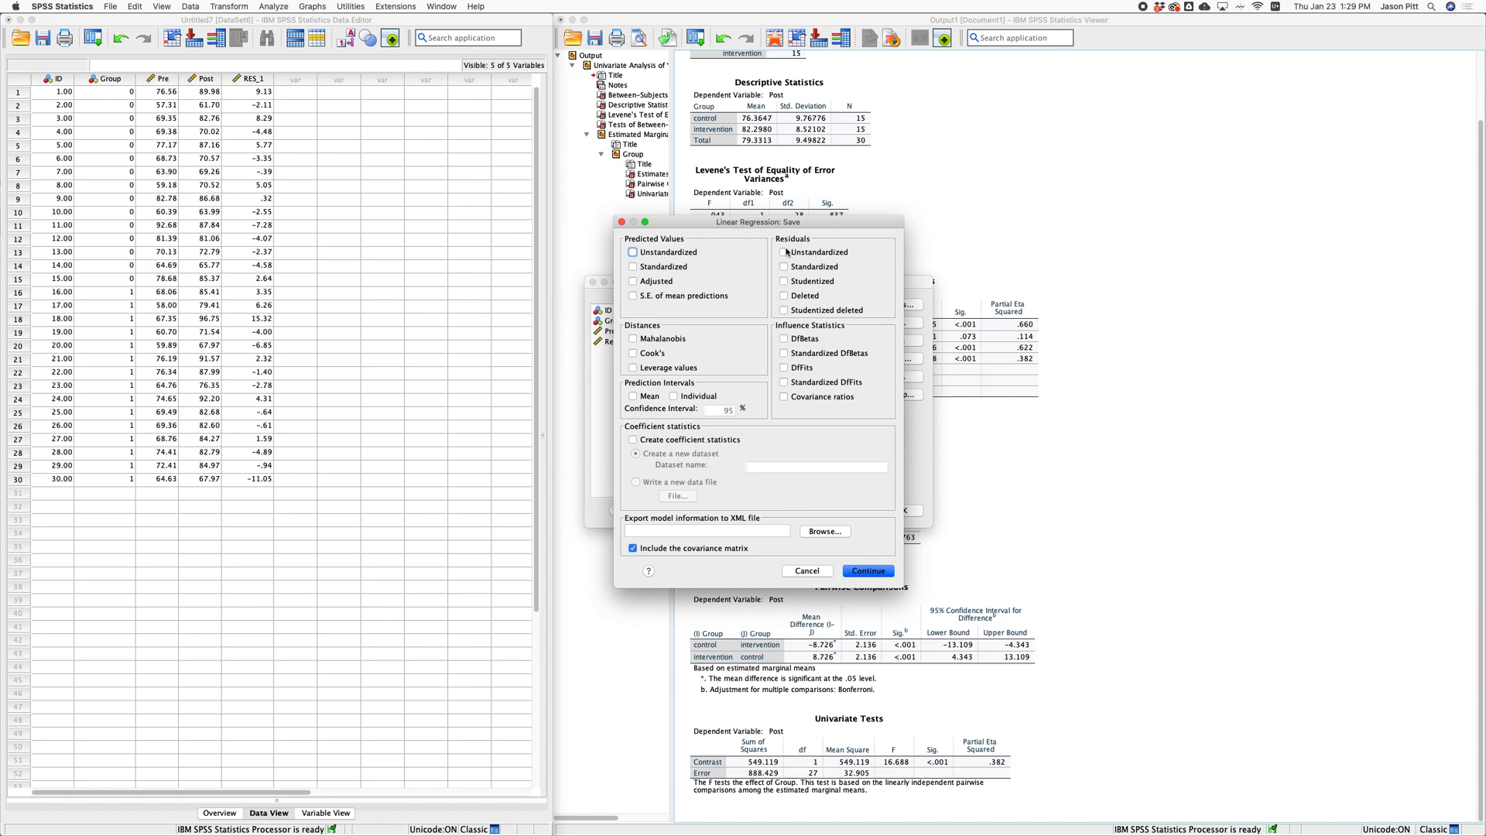
{"action": "left_click", "coordinate": [867, 570]}
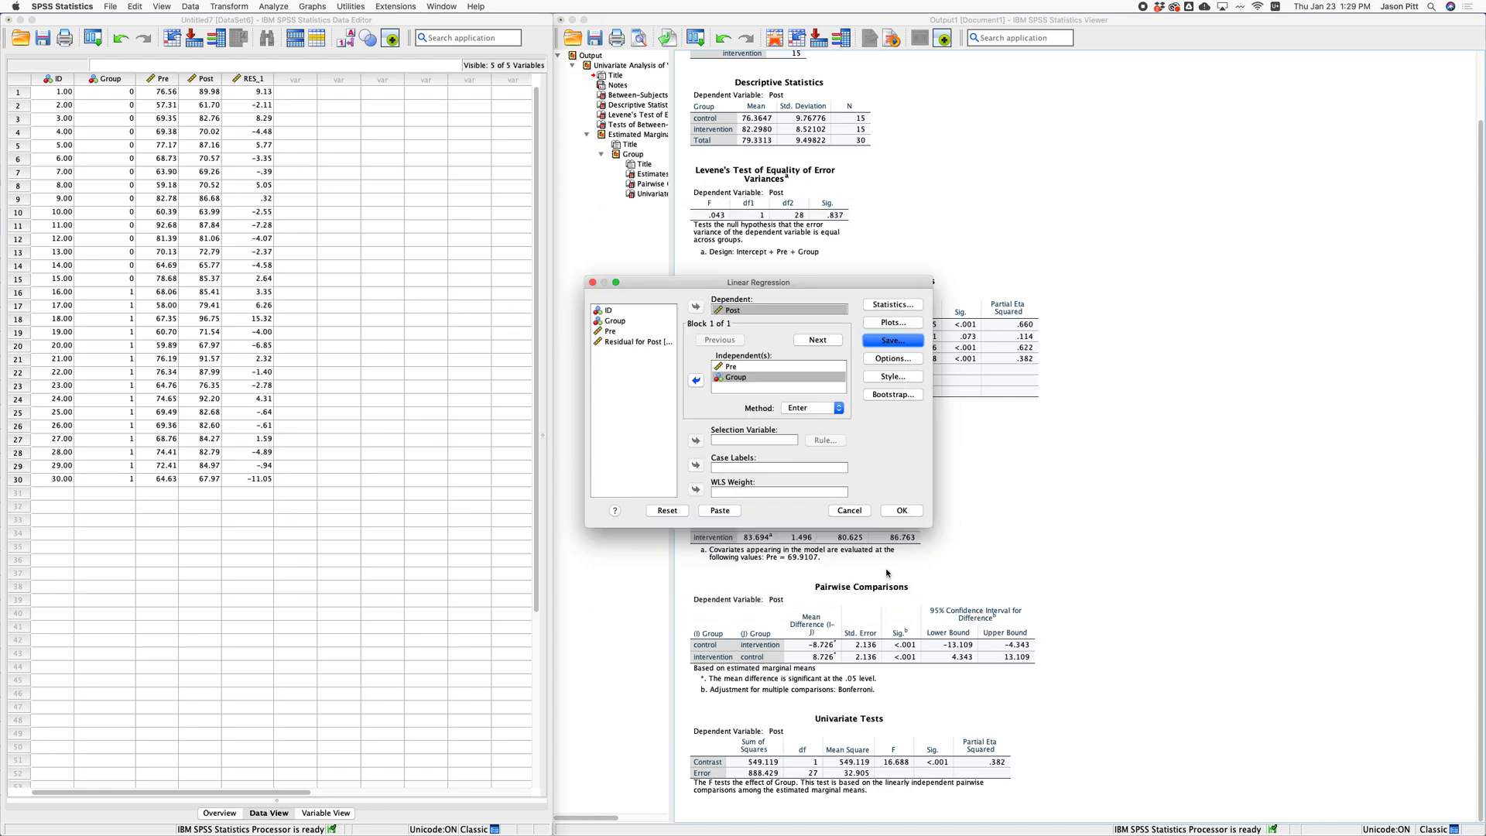
{"action": "left_click", "coordinate": [902, 510]}
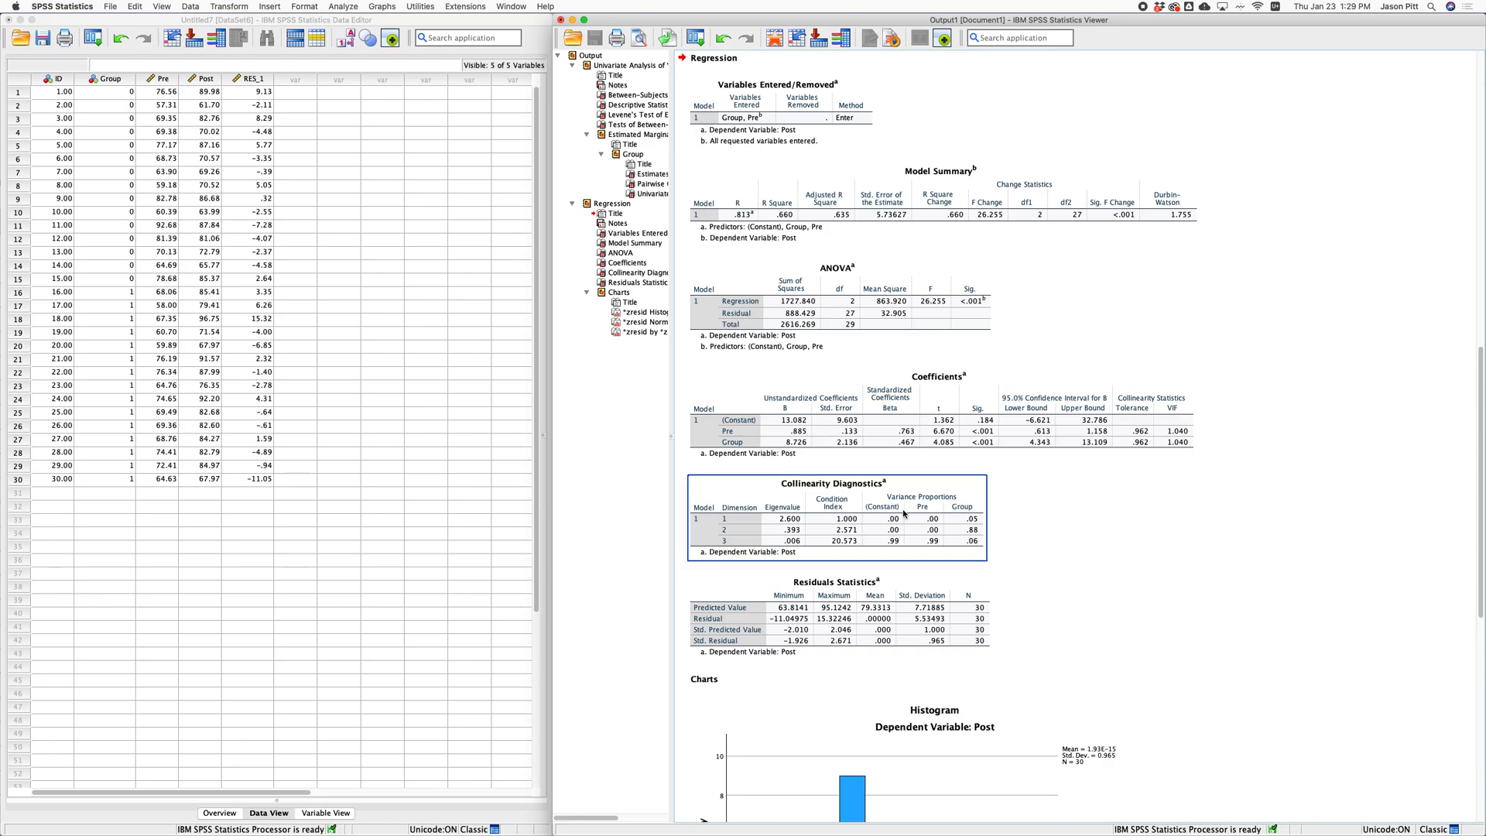
Step: Examine the regression's Model Summary, ANOVA and Coefficients tables and compare them with the earlier univariate analysis tables
{"action": "left_click", "coordinate": [834, 228]}
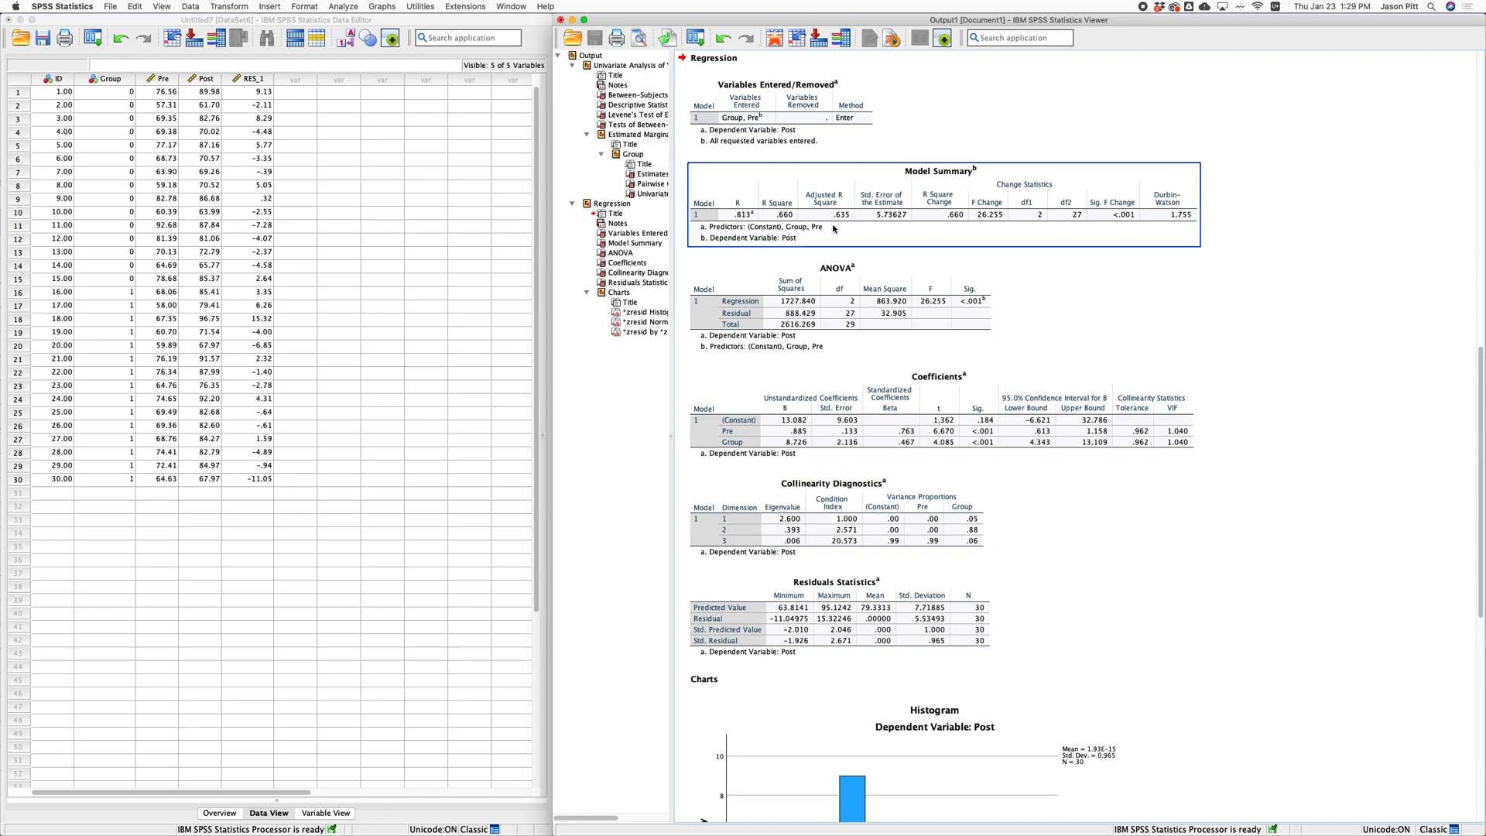
{"action": "left_click", "coordinate": [798, 288]}
{"action": "left_click", "coordinate": [851, 232]}
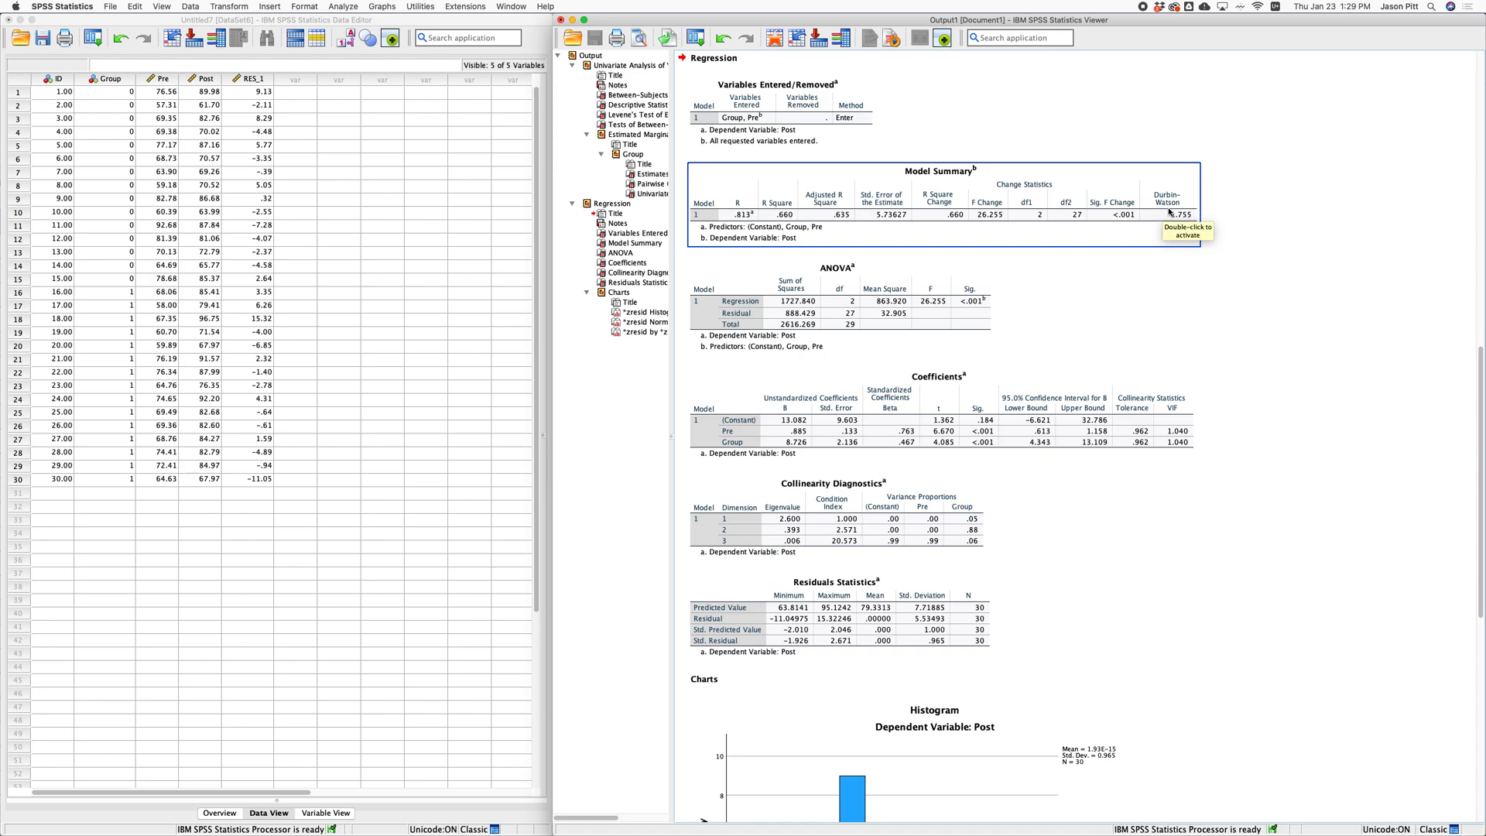
{"action": "left_click", "coordinate": [1202, 229]}
{"action": "left_click", "coordinate": [1183, 225]}
{"action": "left_click", "coordinate": [851, 302]}
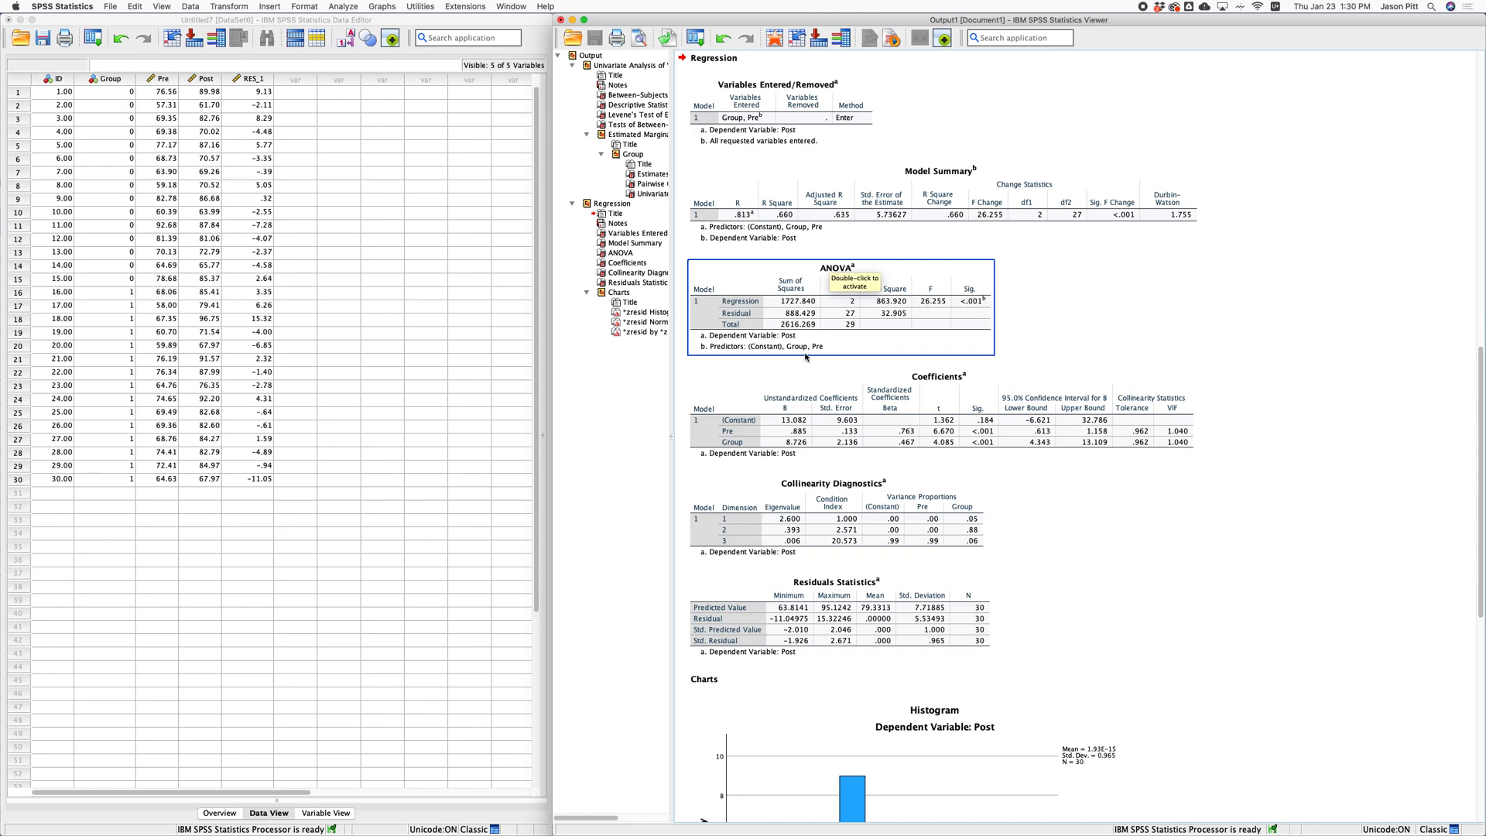
{"action": "left_click", "coordinate": [911, 424]}
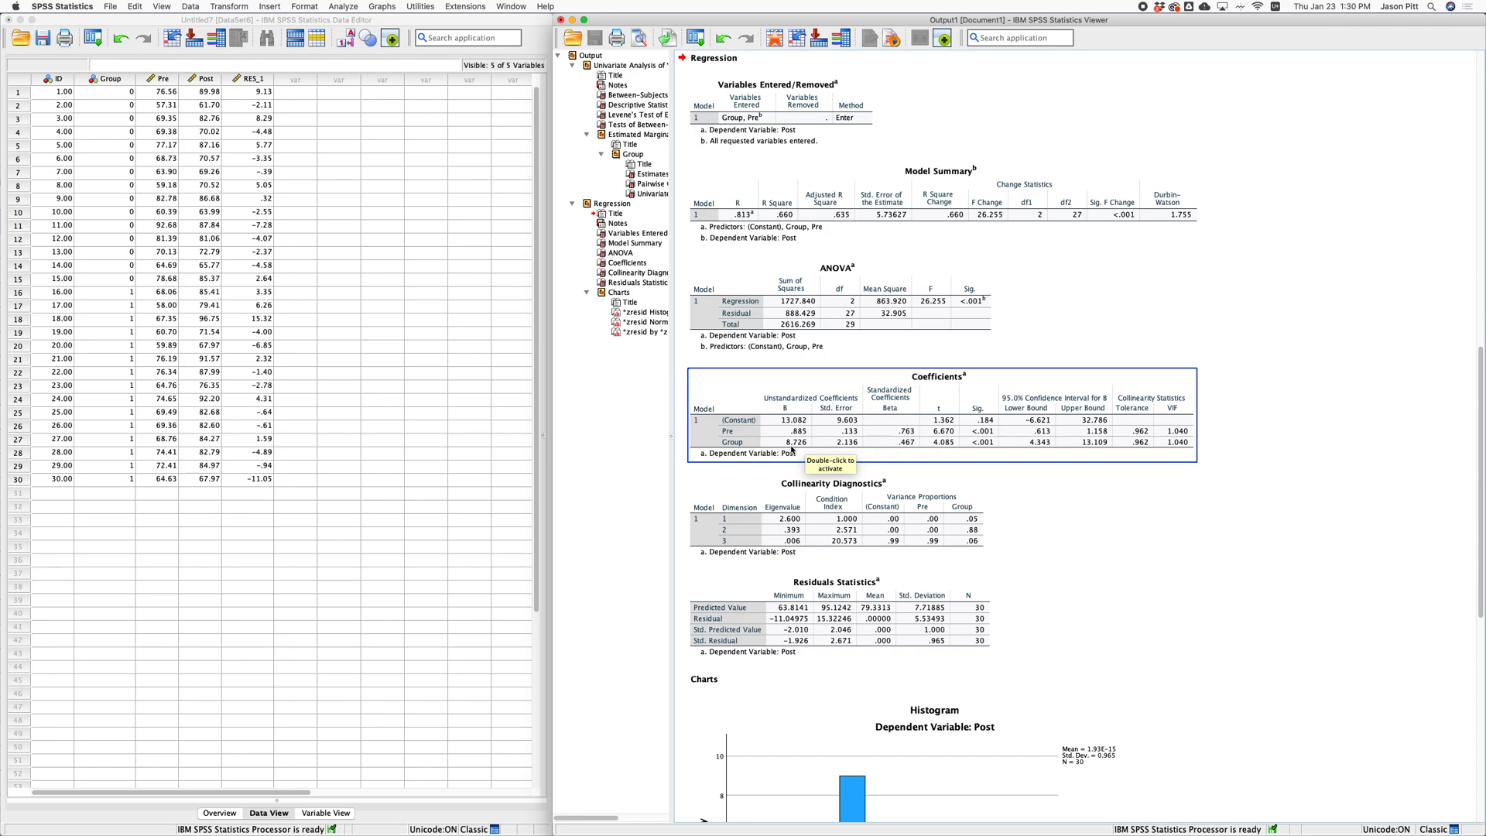
{"action": "scroll", "coordinate": [791, 449], "scroll_direction": "up", "scroll_amount": 5}
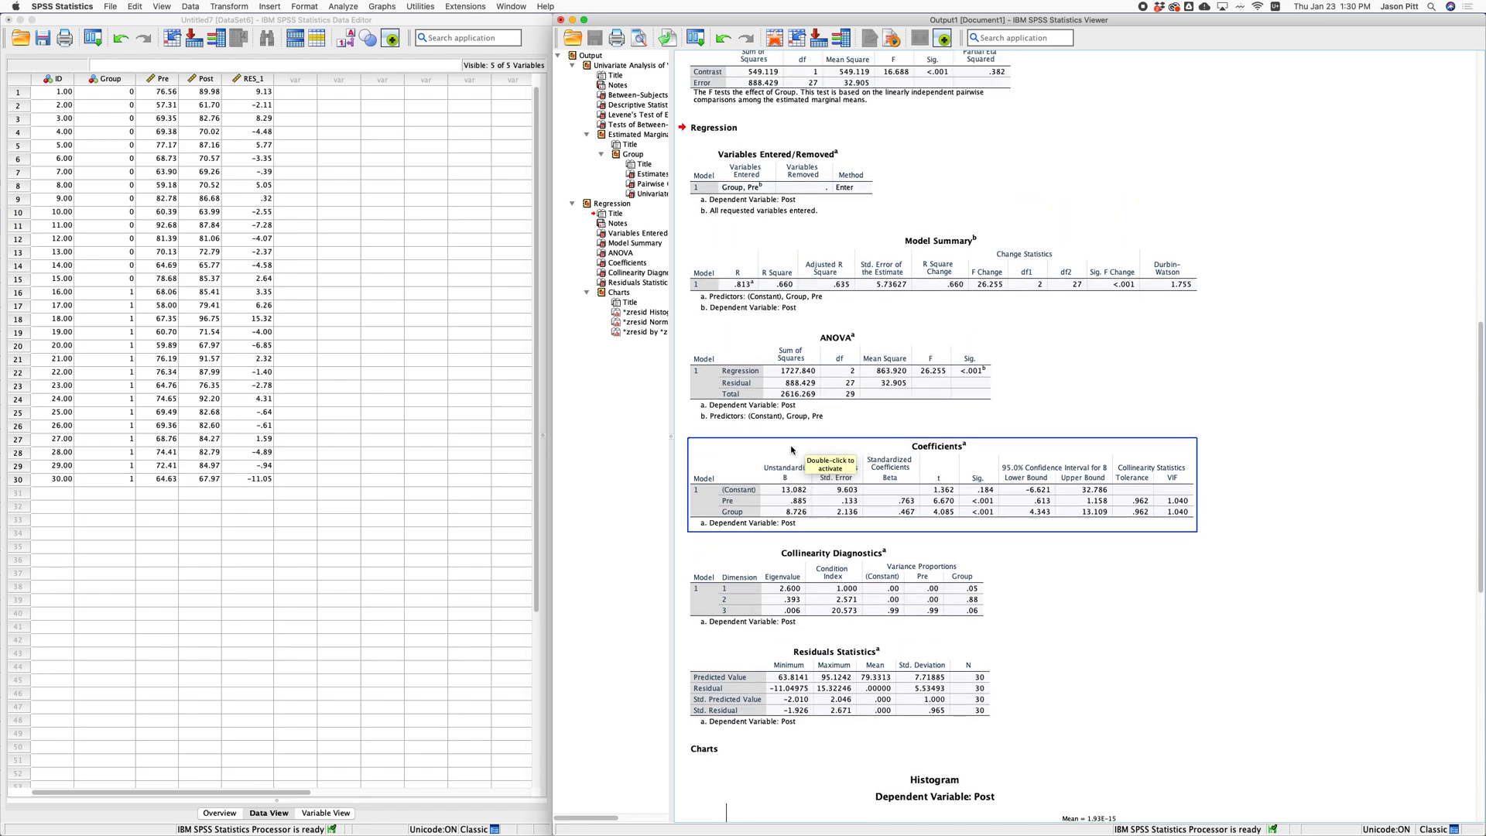
{"action": "scroll", "coordinate": [791, 449], "scroll_direction": "up", "scroll_amount": 7}
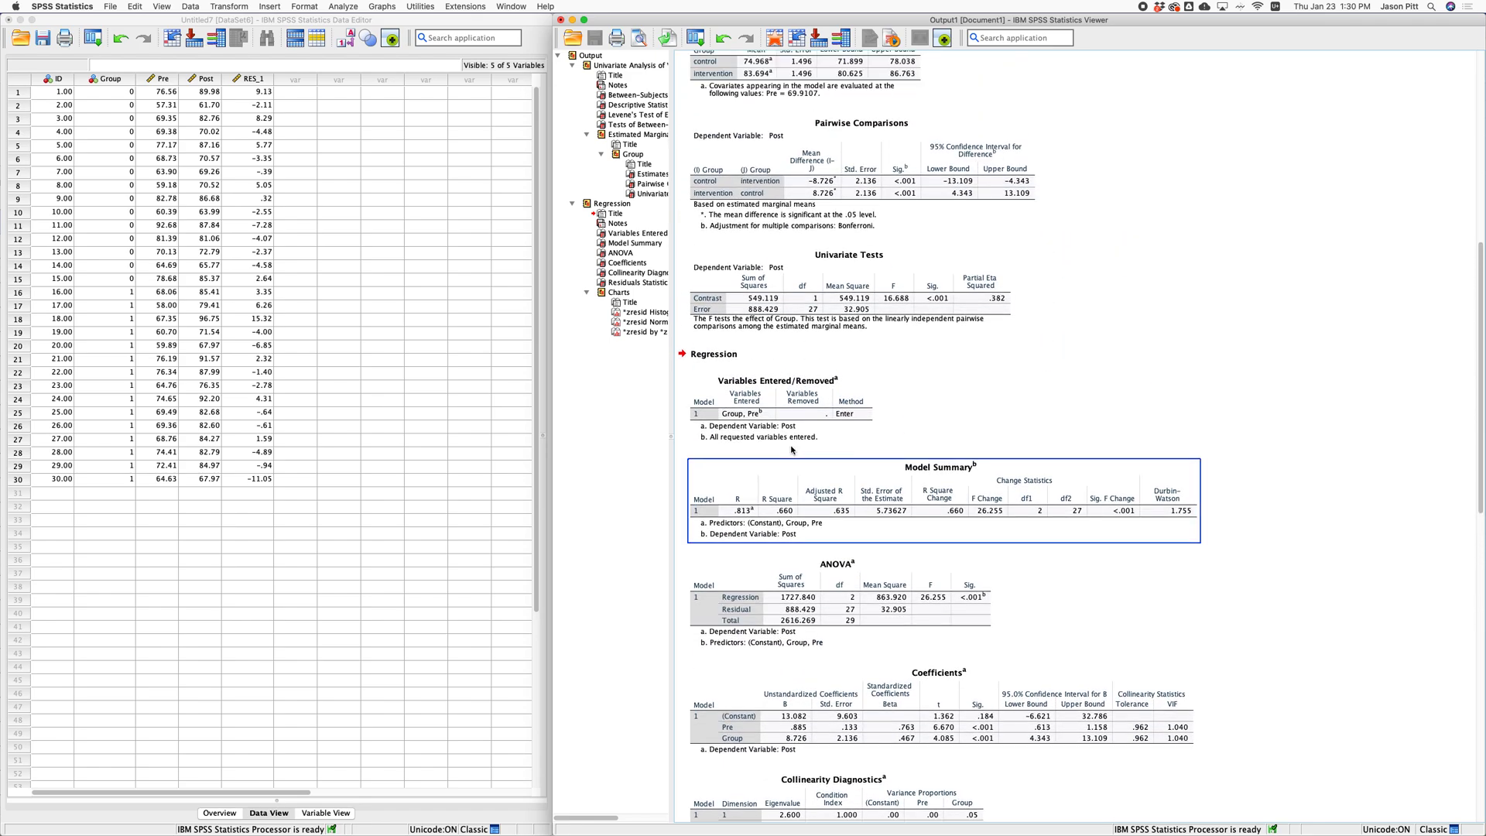
{"action": "scroll", "coordinate": [791, 449], "scroll_direction": "up", "scroll_amount": 10}
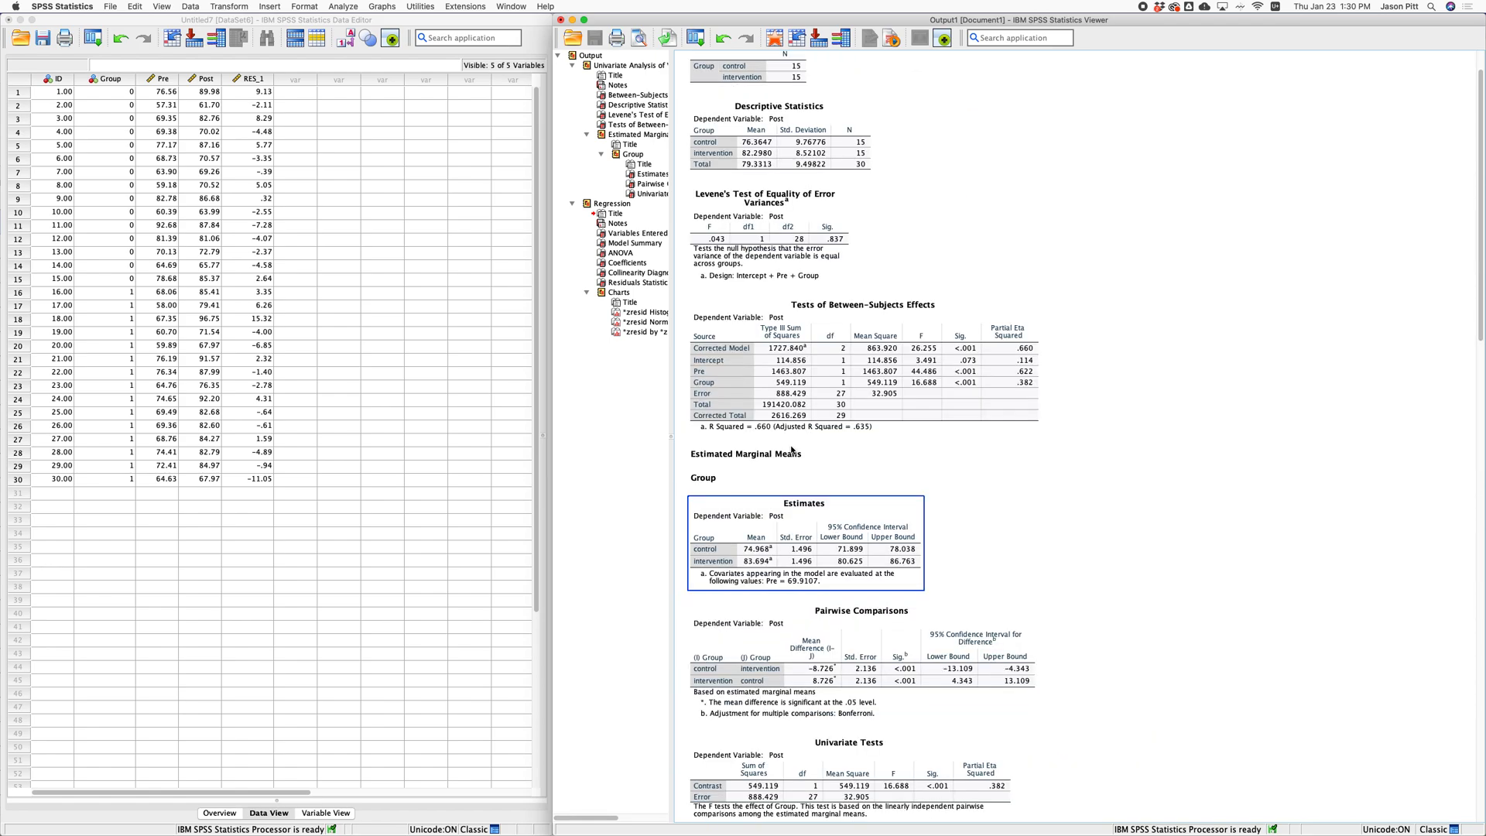
Step: Compare the univariate Pairwise Comparisons and Between-Subjects Effects tables with the Group row of the regression Coefficients table
{"action": "scroll", "coordinate": [791, 449], "scroll_direction": "down", "scroll_amount": 5}
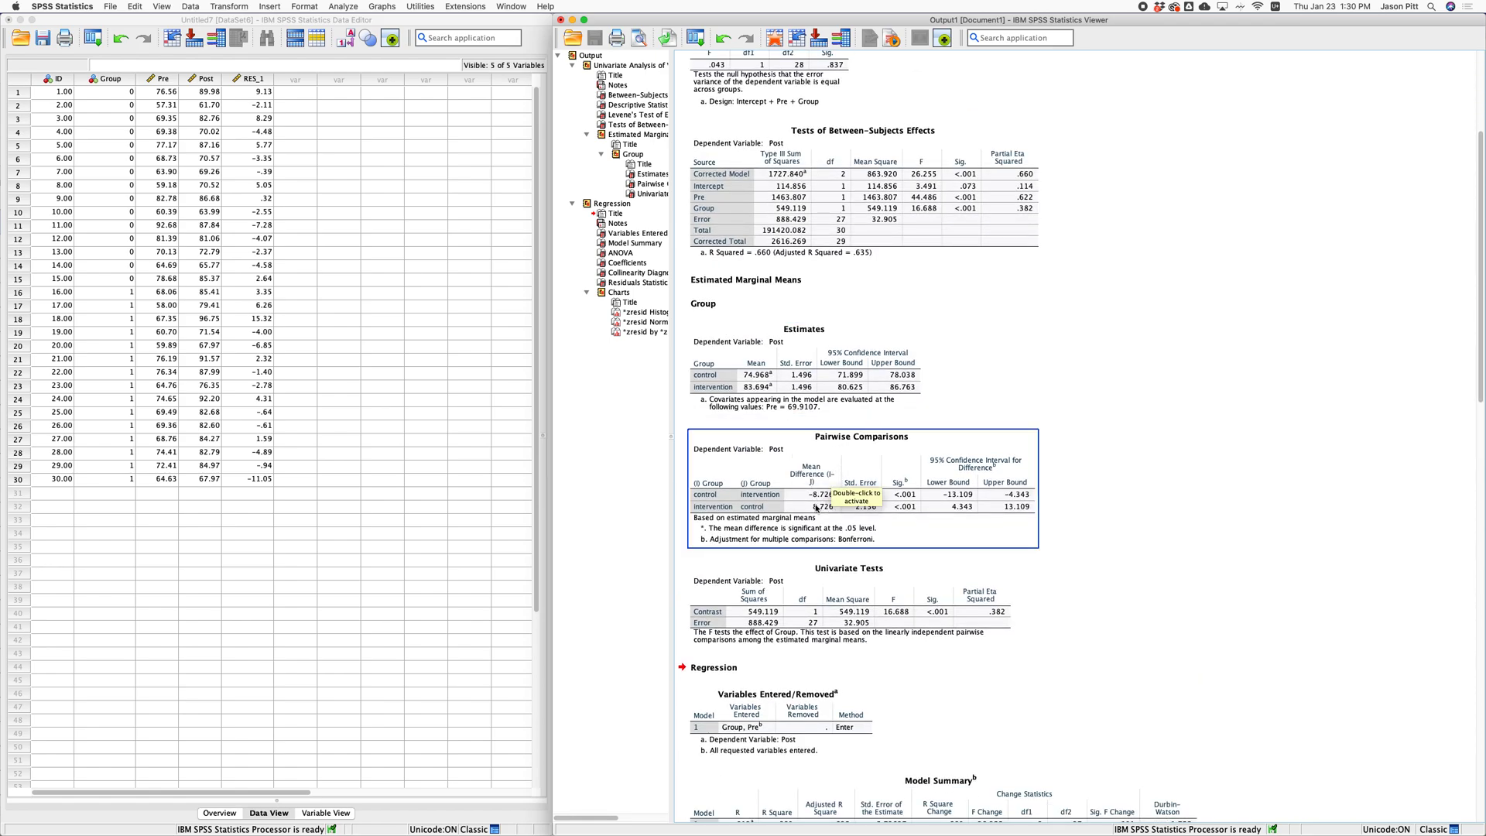
{"action": "scroll", "coordinate": [821, 517], "scroll_direction": "down", "scroll_amount": 2}
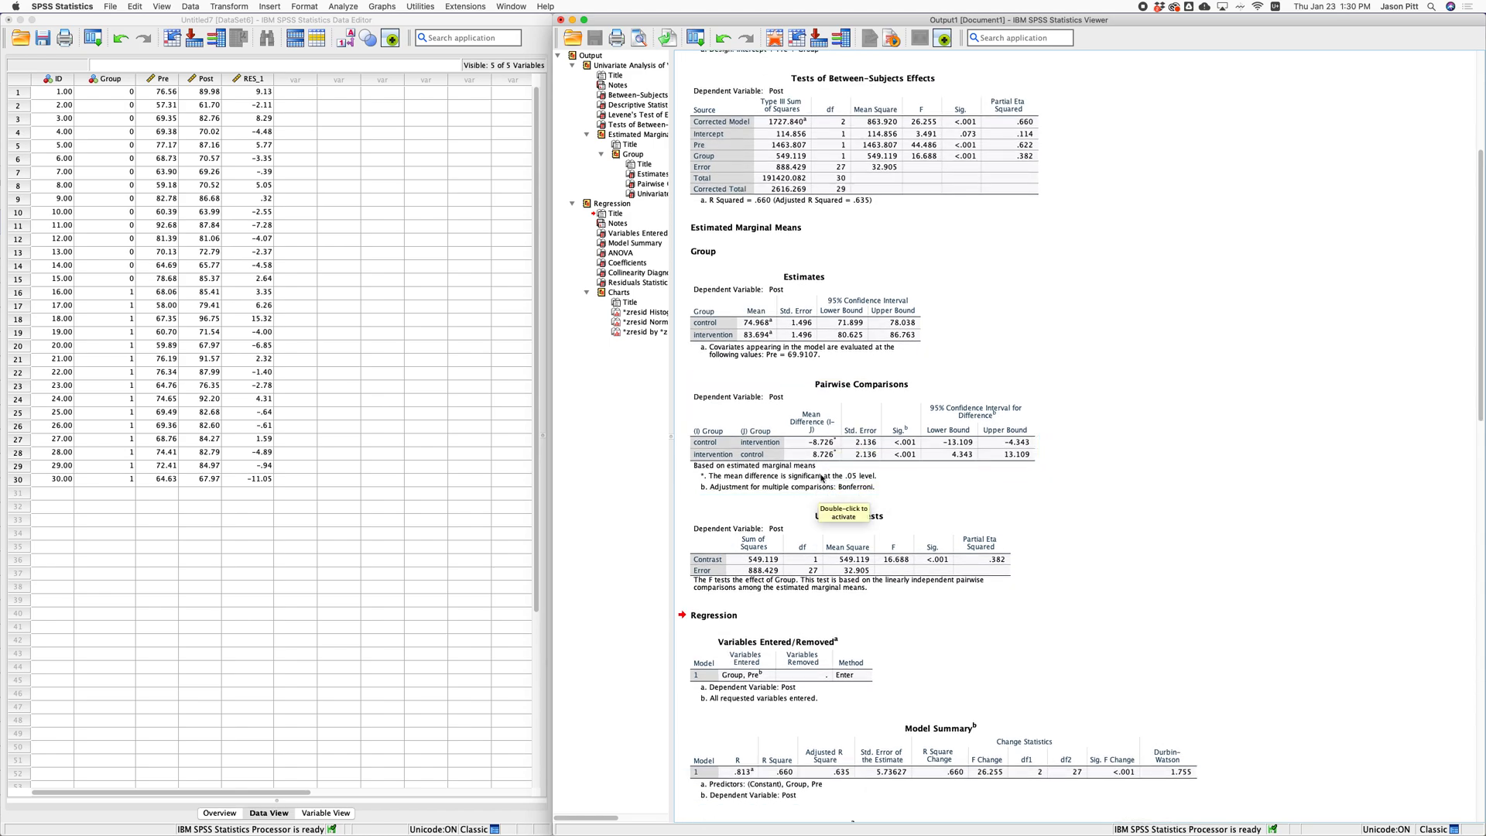
{"action": "scroll", "coordinate": [821, 480], "scroll_direction": "down", "scroll_amount": 7}
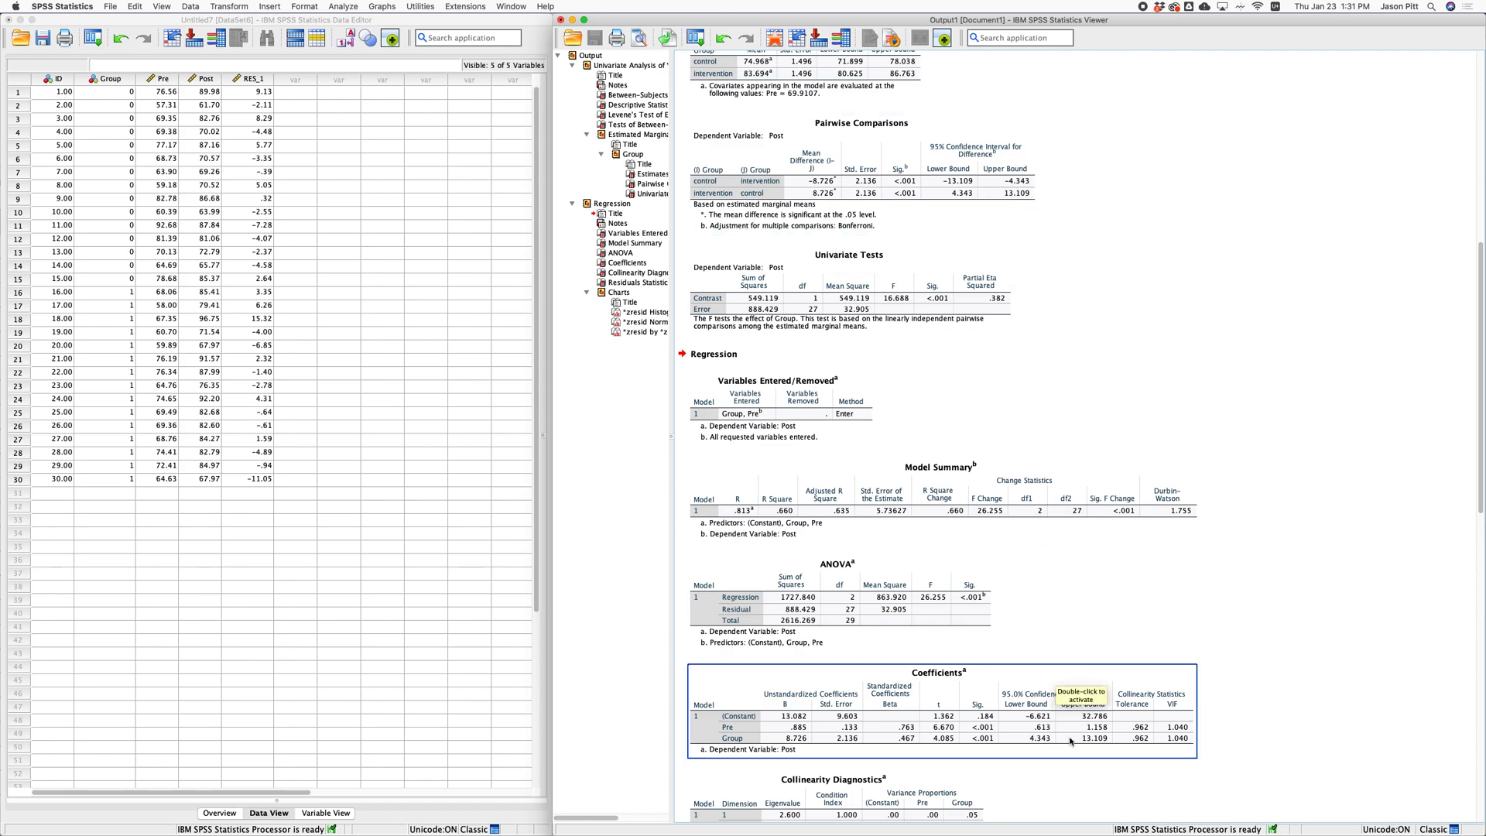
{"action": "scroll", "coordinate": [870, 348], "scroll_direction": "up", "scroll_amount": 10}
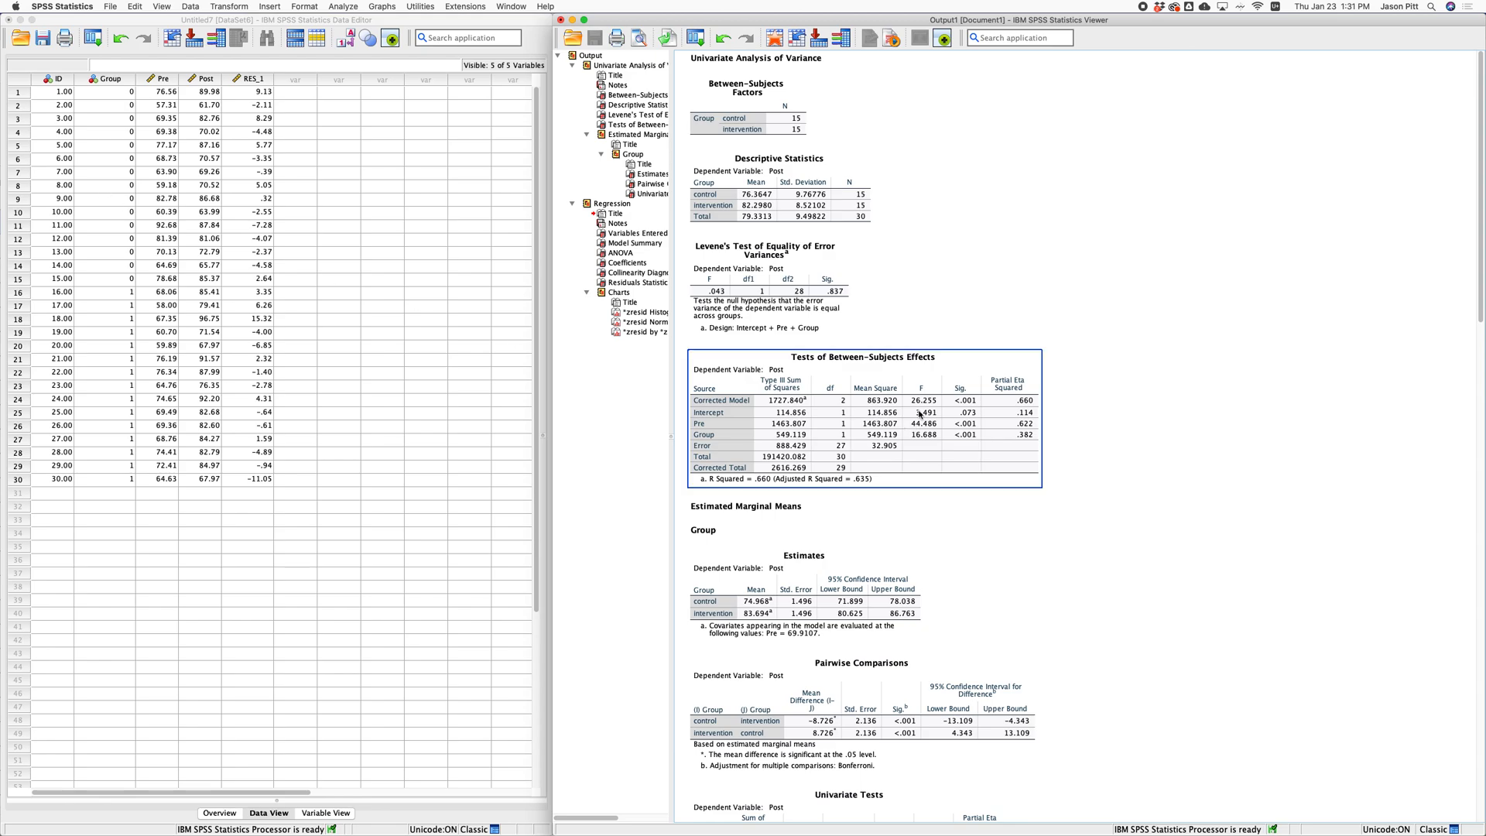
{"action": "scroll", "coordinate": [1112, 288], "scroll_direction": "down", "scroll_amount": 5}
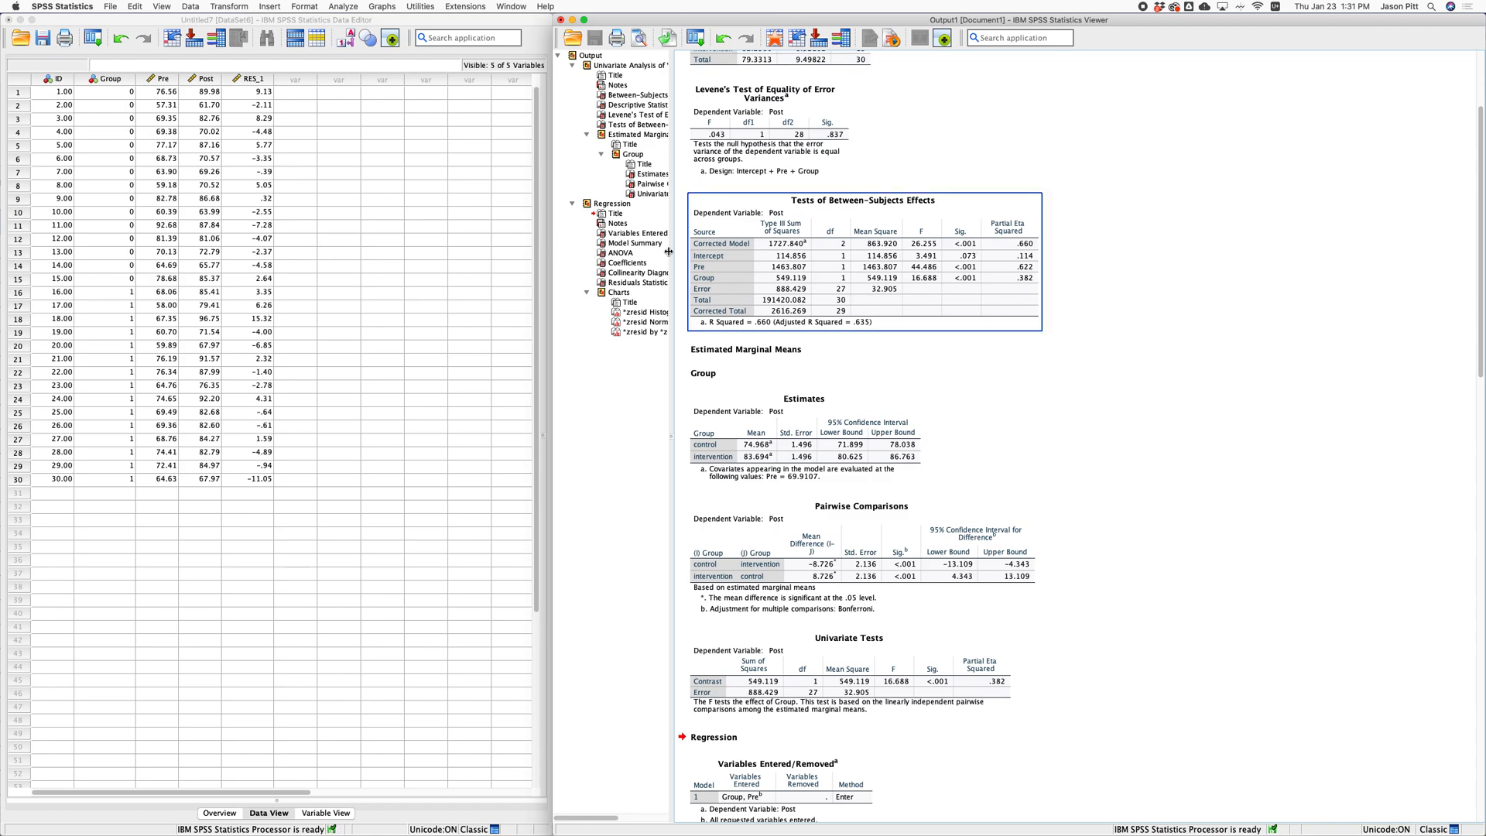
Step: Delete all univariate and regression results from the output document
{"action": "left_click", "coordinate": [600, 65]}
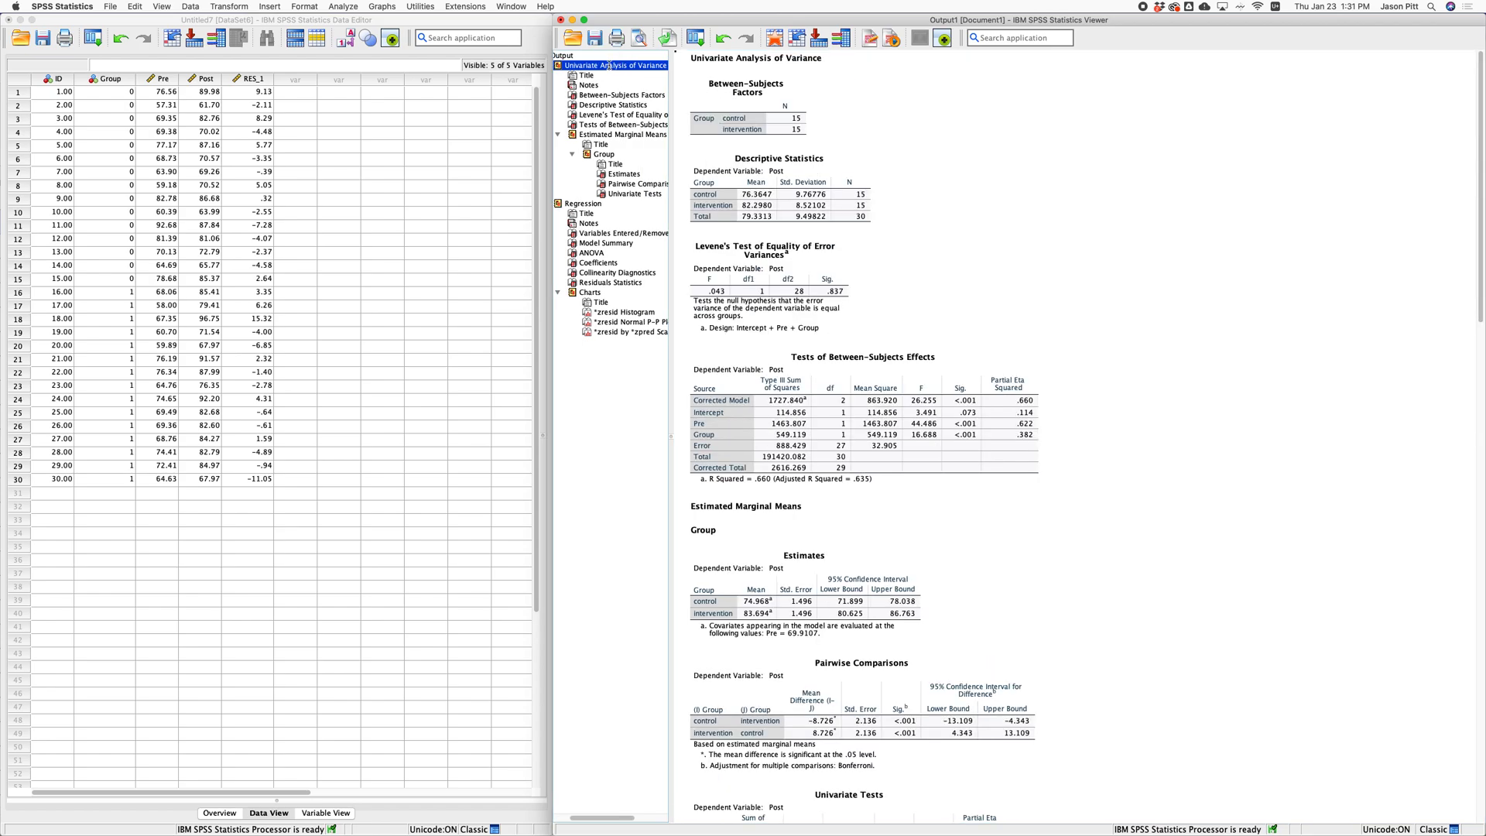
{"action": "left_click", "coordinate": [609, 65]}
{"action": "key", "text": "super+a"}
{"action": "key", "text": "BackSpace"}
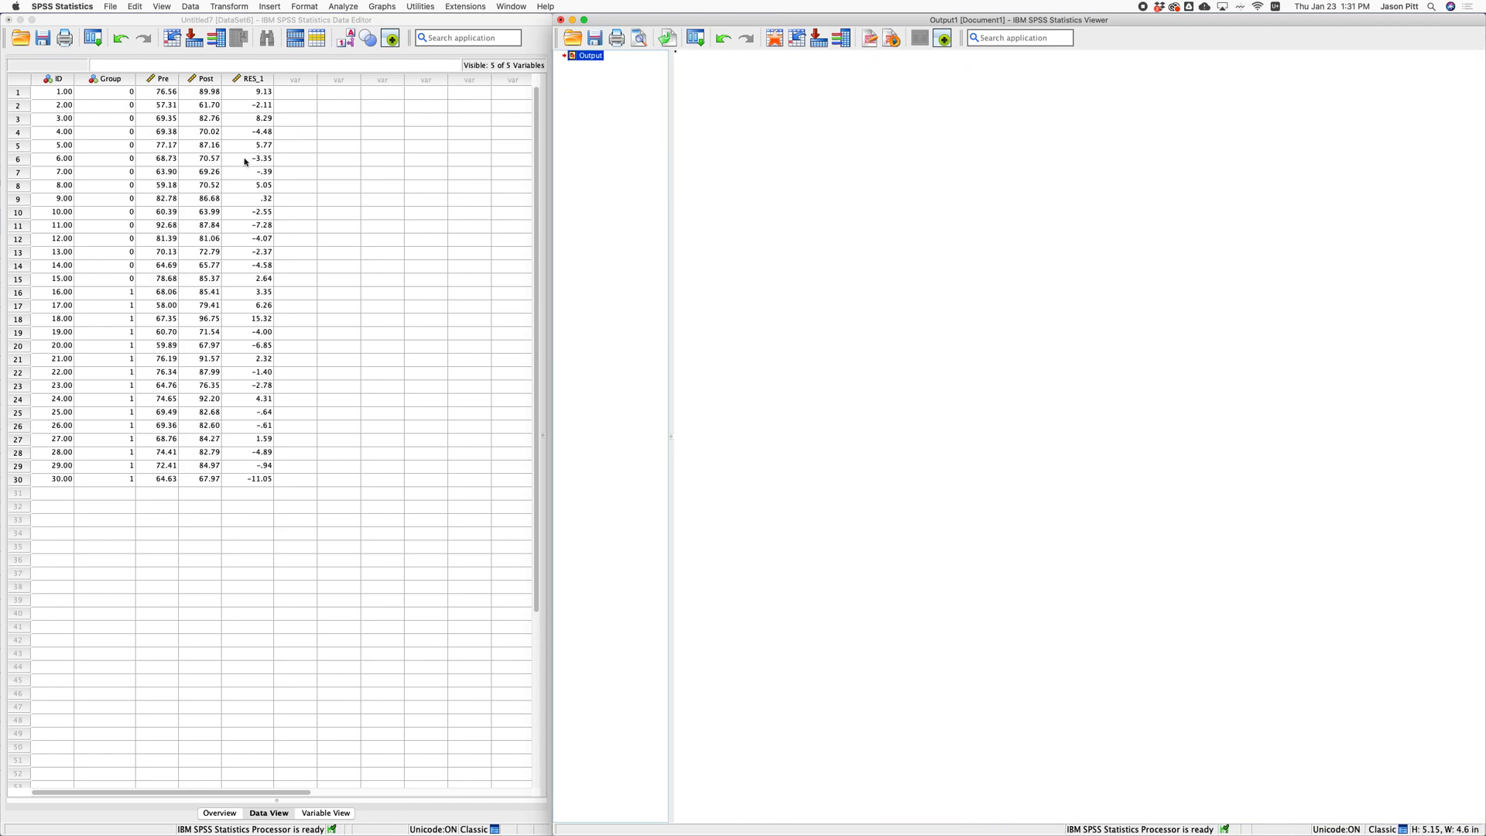
Step: Delete all variables from ID through RES_1 to empty the data sheet
{"action": "left_click", "coordinate": [246, 161]}
{"action": "left_click", "coordinate": [56, 80]}
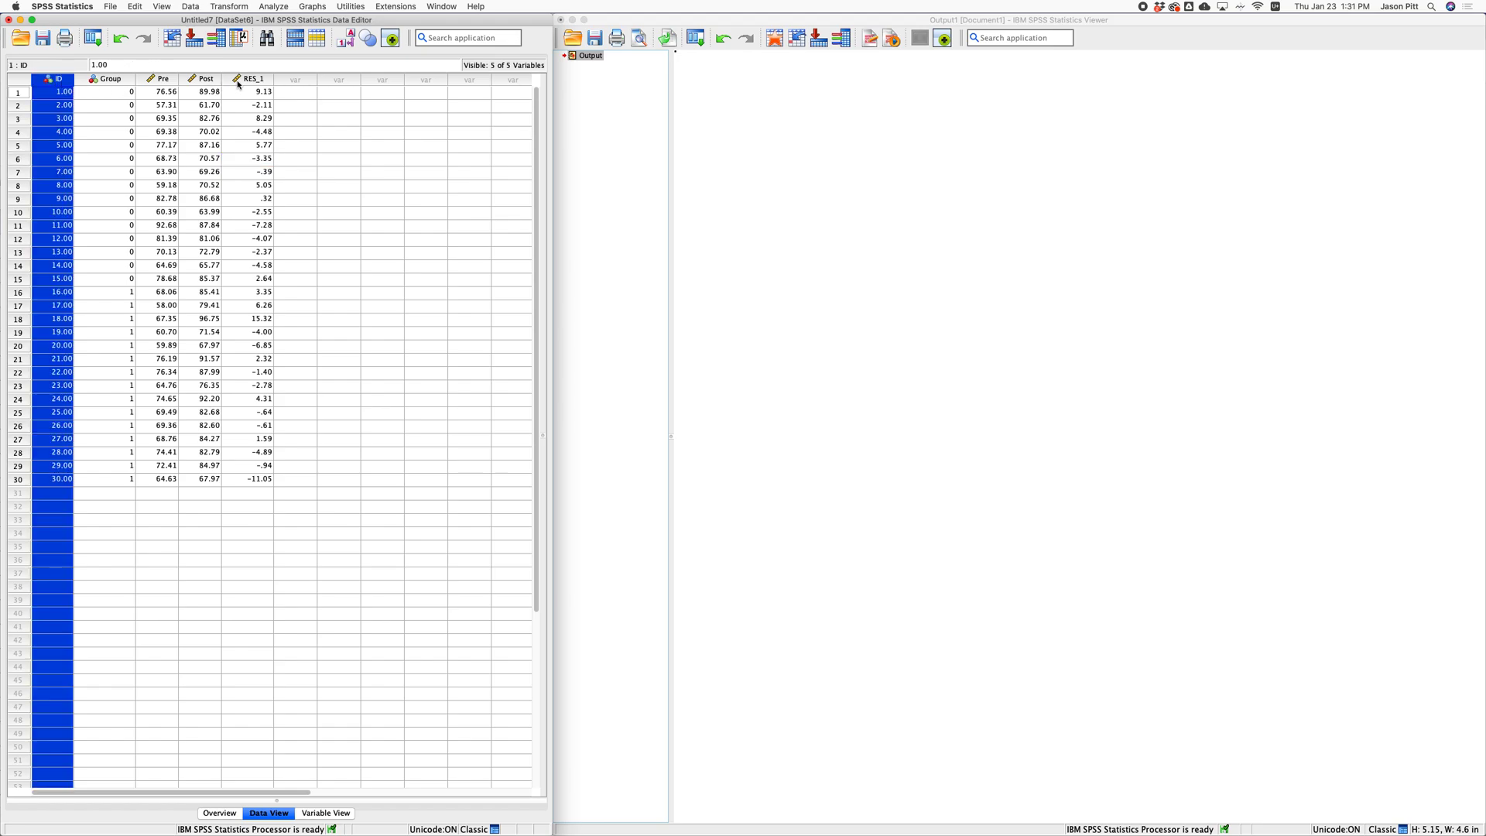
{"action": "left_click", "coordinate": [232, 81], "text": "shift"}
{"action": "key", "text": "BackSpace"}
Step: Copy the data in A2:K50 of the Stepwise sheet in Google Sheets and paste it into the empty SPSS data sheet
{"action": "key", "text": "super+Tab"}
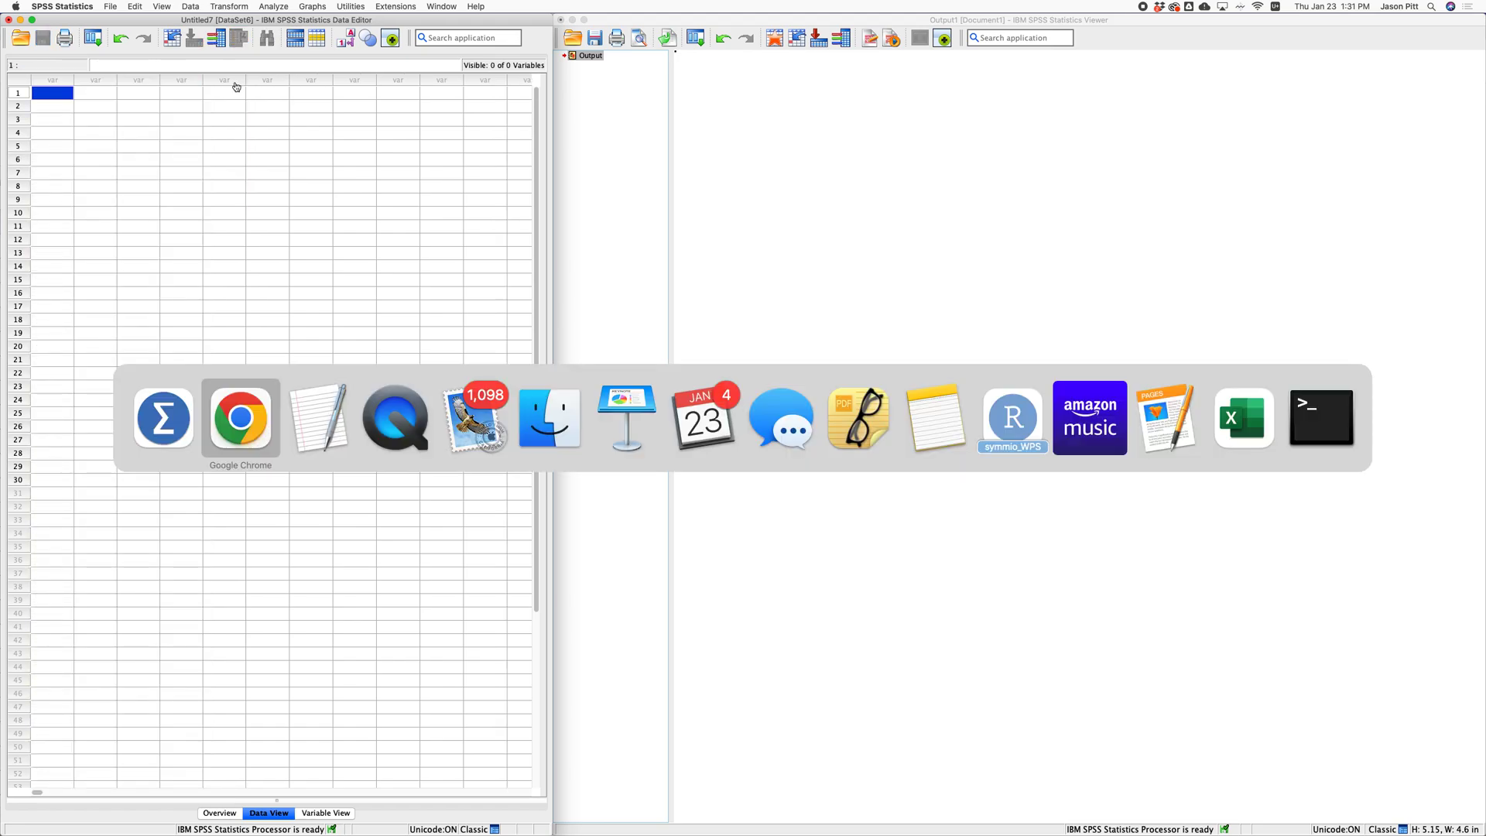
{"action": "left_click", "coordinate": [238, 825]}
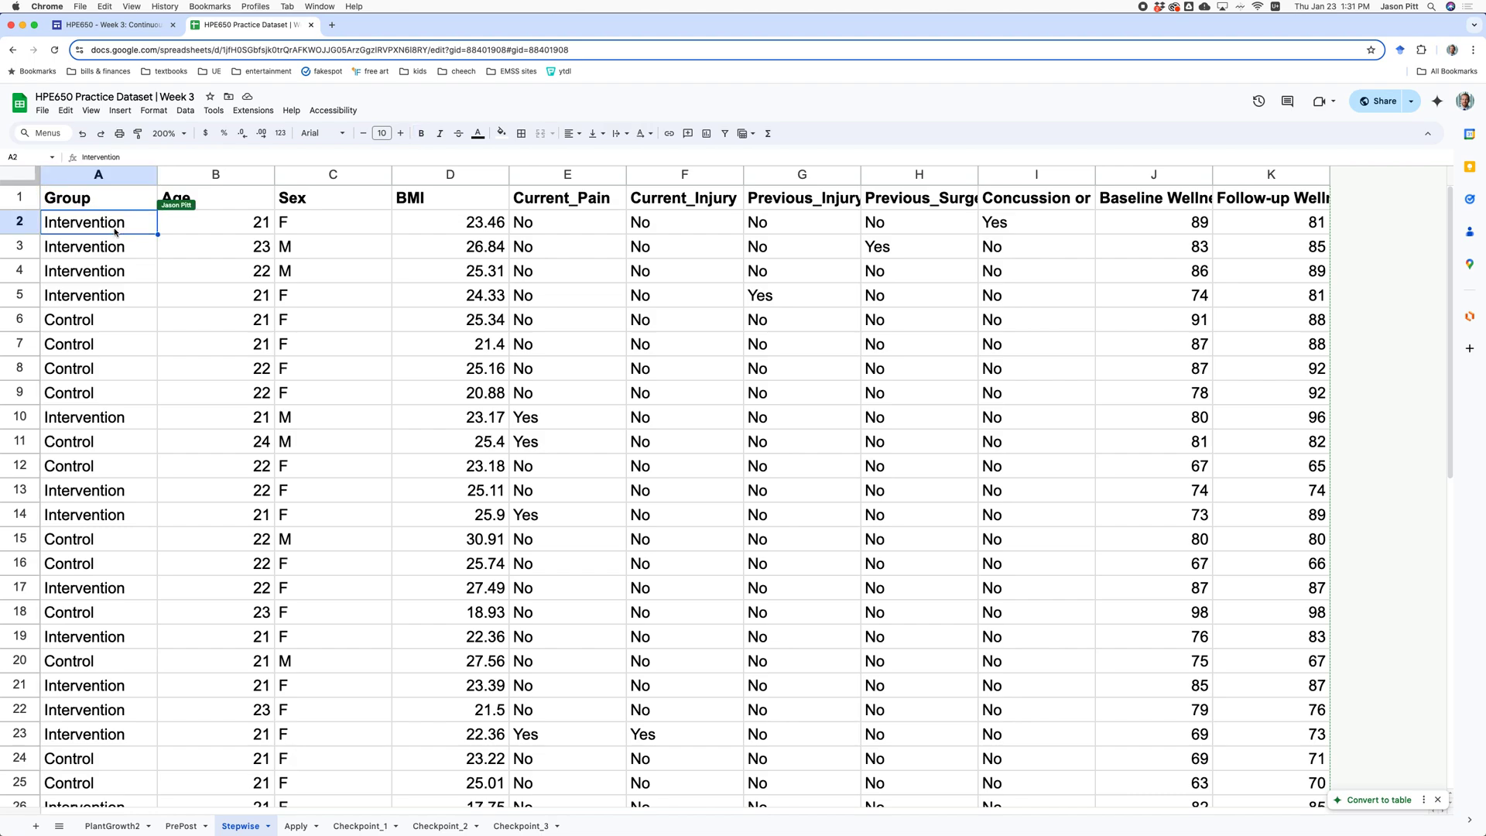
{"action": "key", "text": "super+shift+Right"}
{"action": "key", "text": "super+shift+Down"}
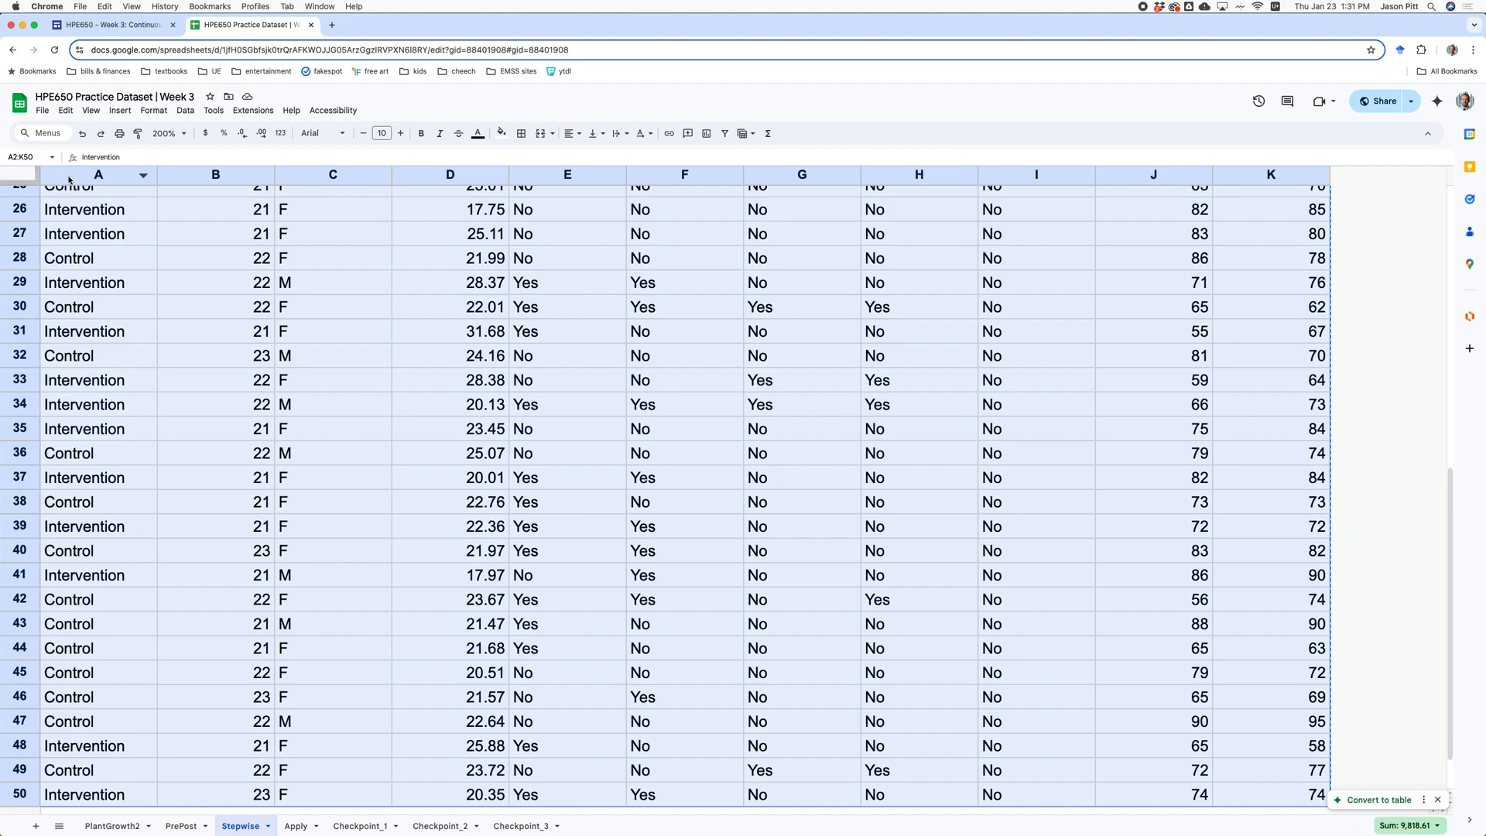
{"action": "scroll", "coordinate": [68, 180], "scroll_direction": "down", "scroll_amount": 1}
{"action": "scroll", "coordinate": [68, 181], "scroll_direction": "up", "scroll_amount": 10}
{"action": "scroll", "coordinate": [68, 181], "scroll_direction": "down", "scroll_amount": 10}
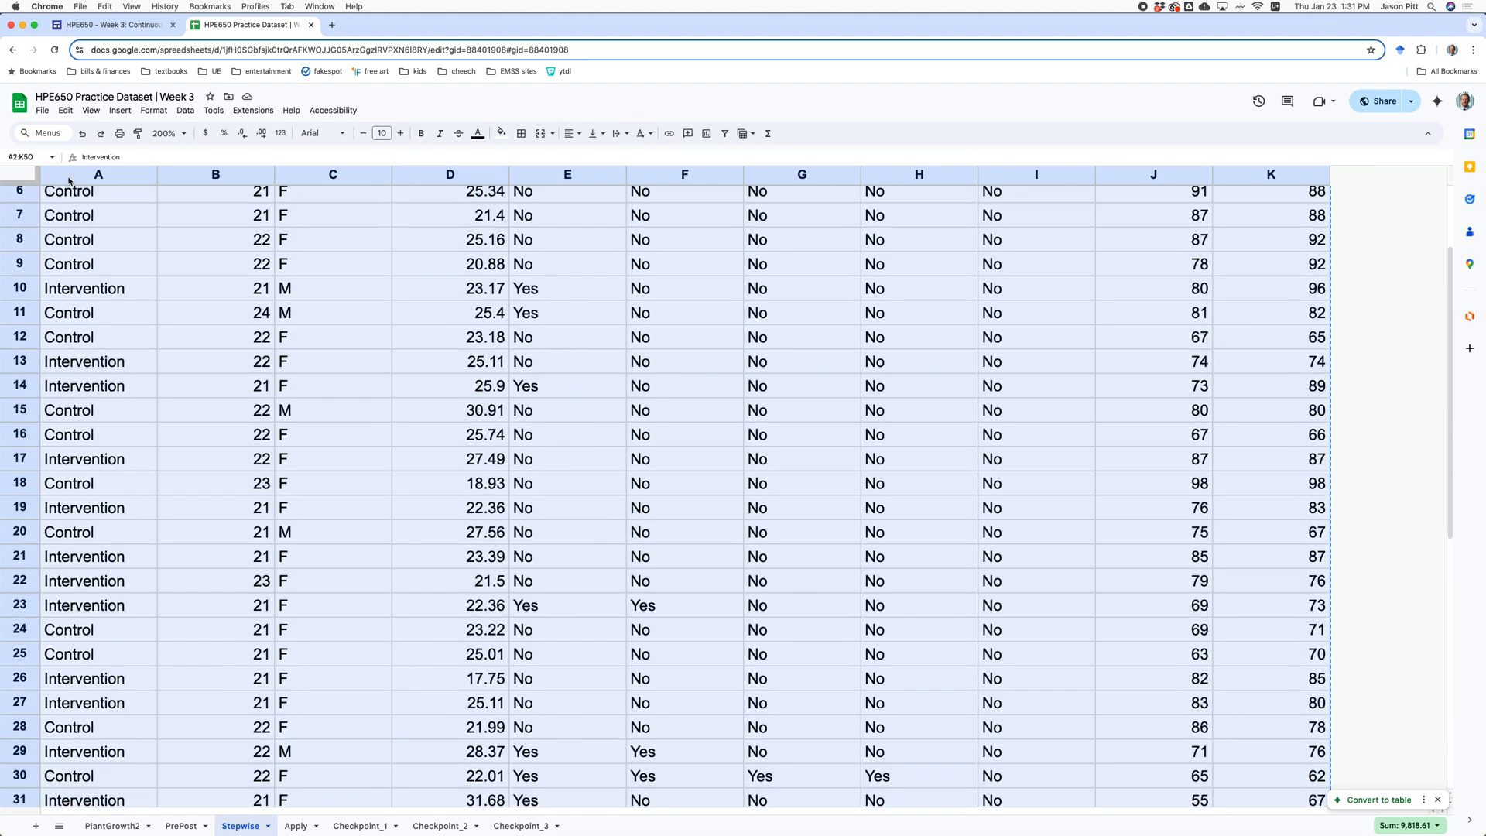
{"action": "scroll", "coordinate": [68, 180], "scroll_direction": "up", "scroll_amount": 10}
{"action": "key", "text": "super+Tab"}
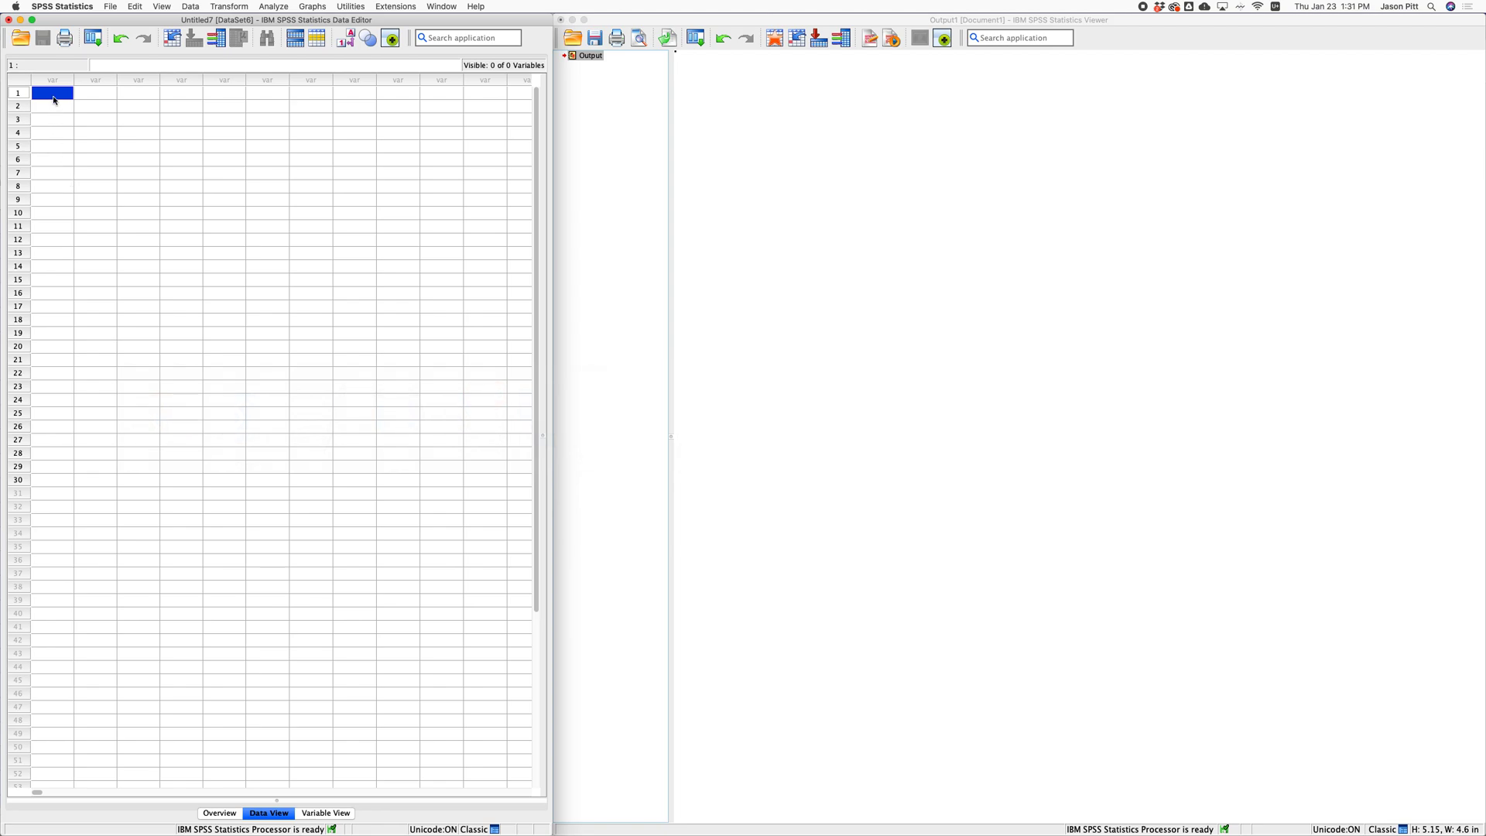
{"action": "key", "text": "super+v"}
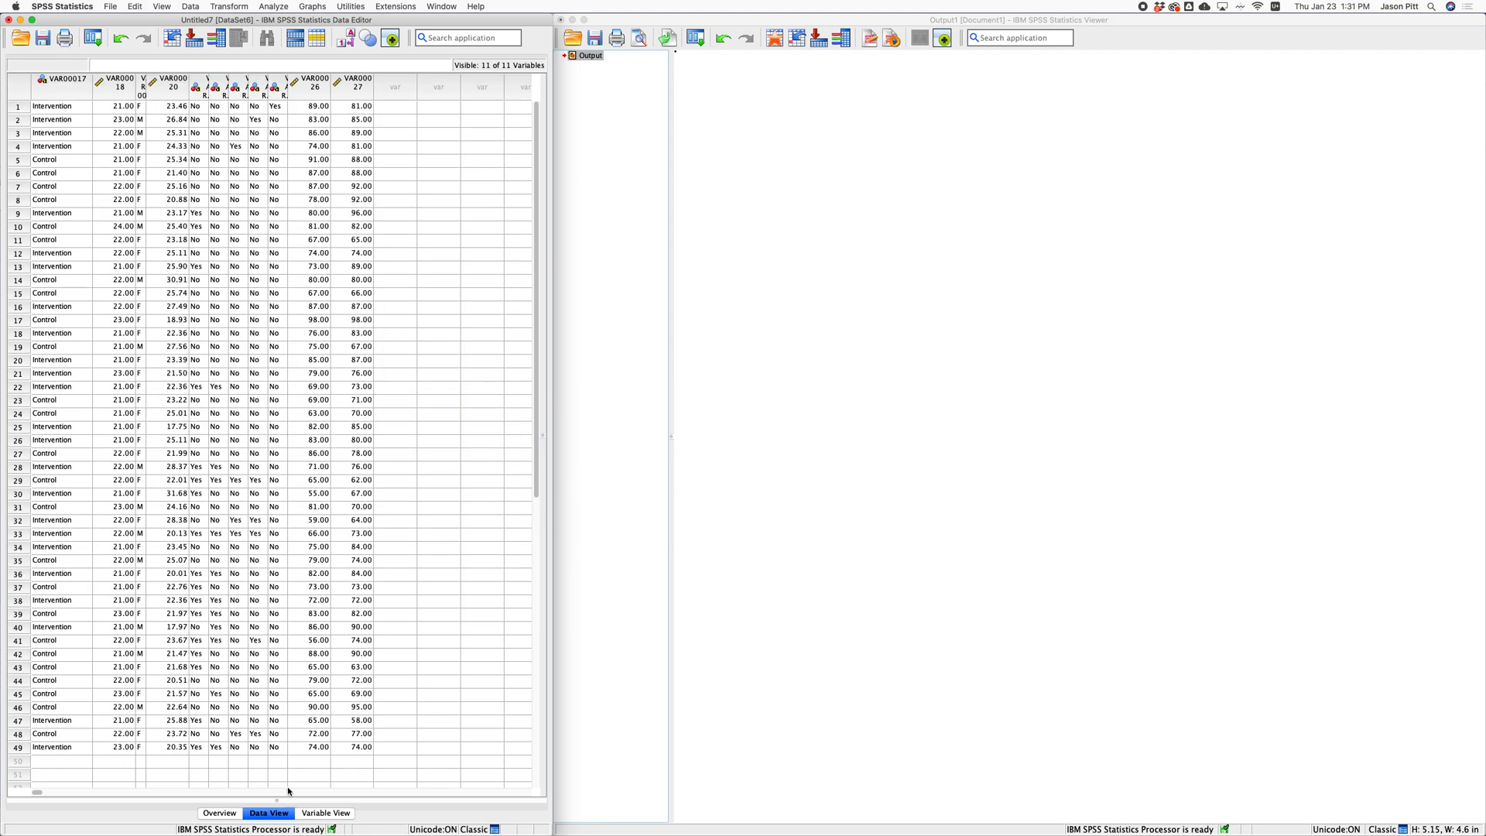
Step: Rename the first pasted variable Group, following the spreadsheet's column headers
{"action": "left_click", "coordinate": [328, 814]}
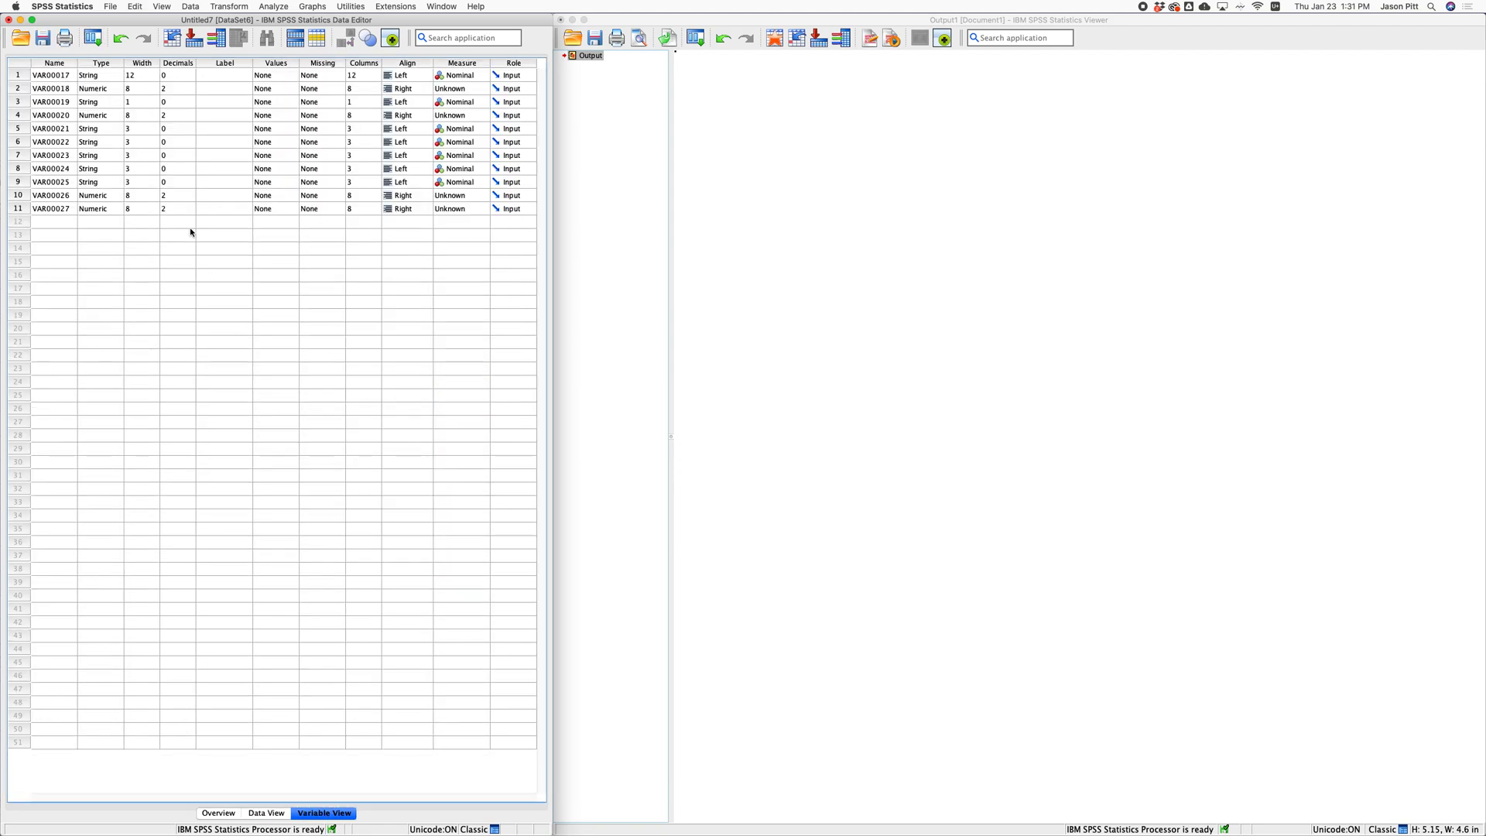
{"action": "left_click", "coordinate": [56, 77]}
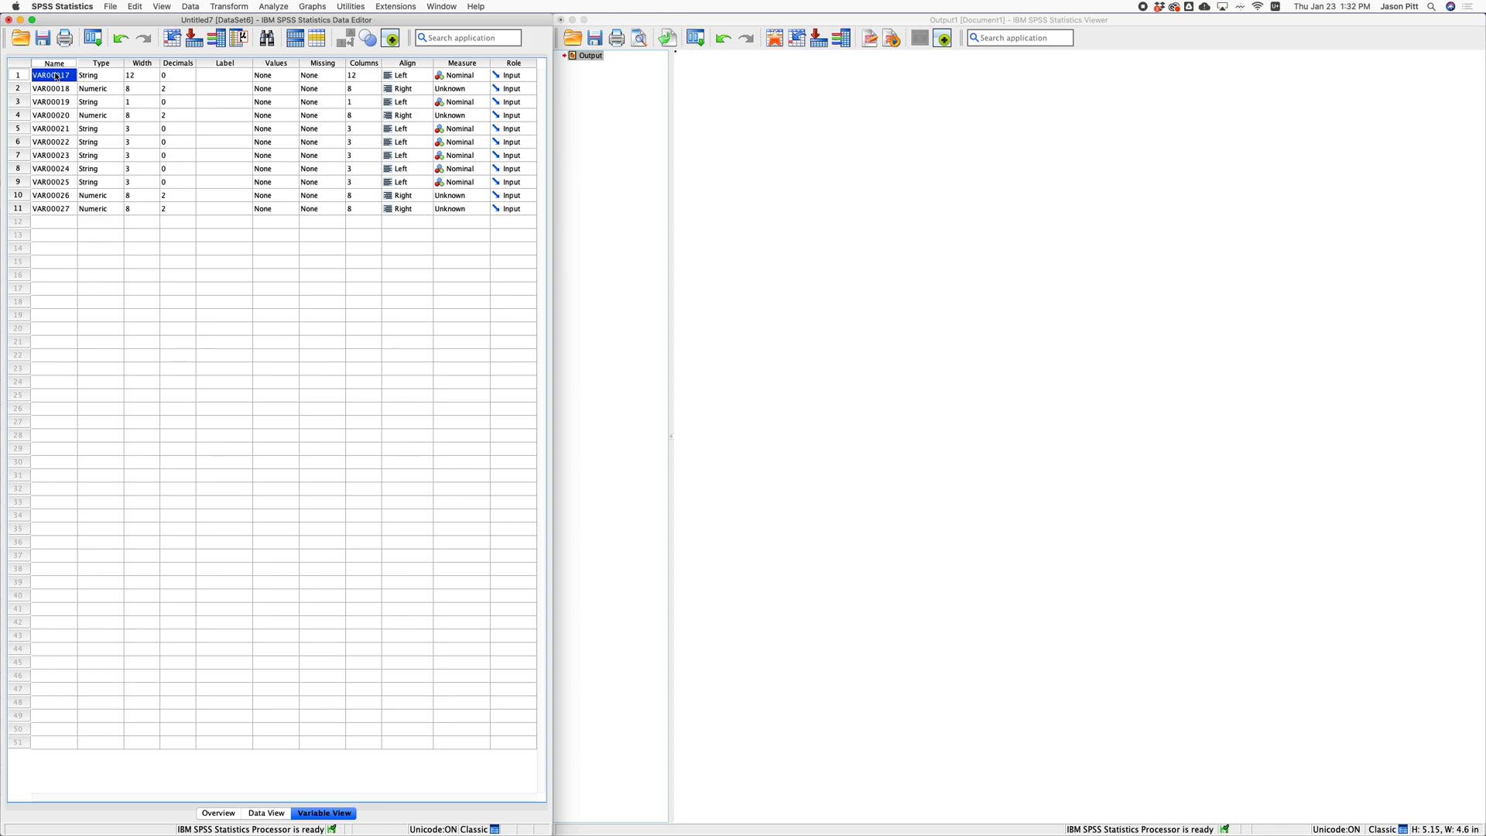
{"action": "type", "text": "Group"}
{"action": "key", "text": "super+Tab"}
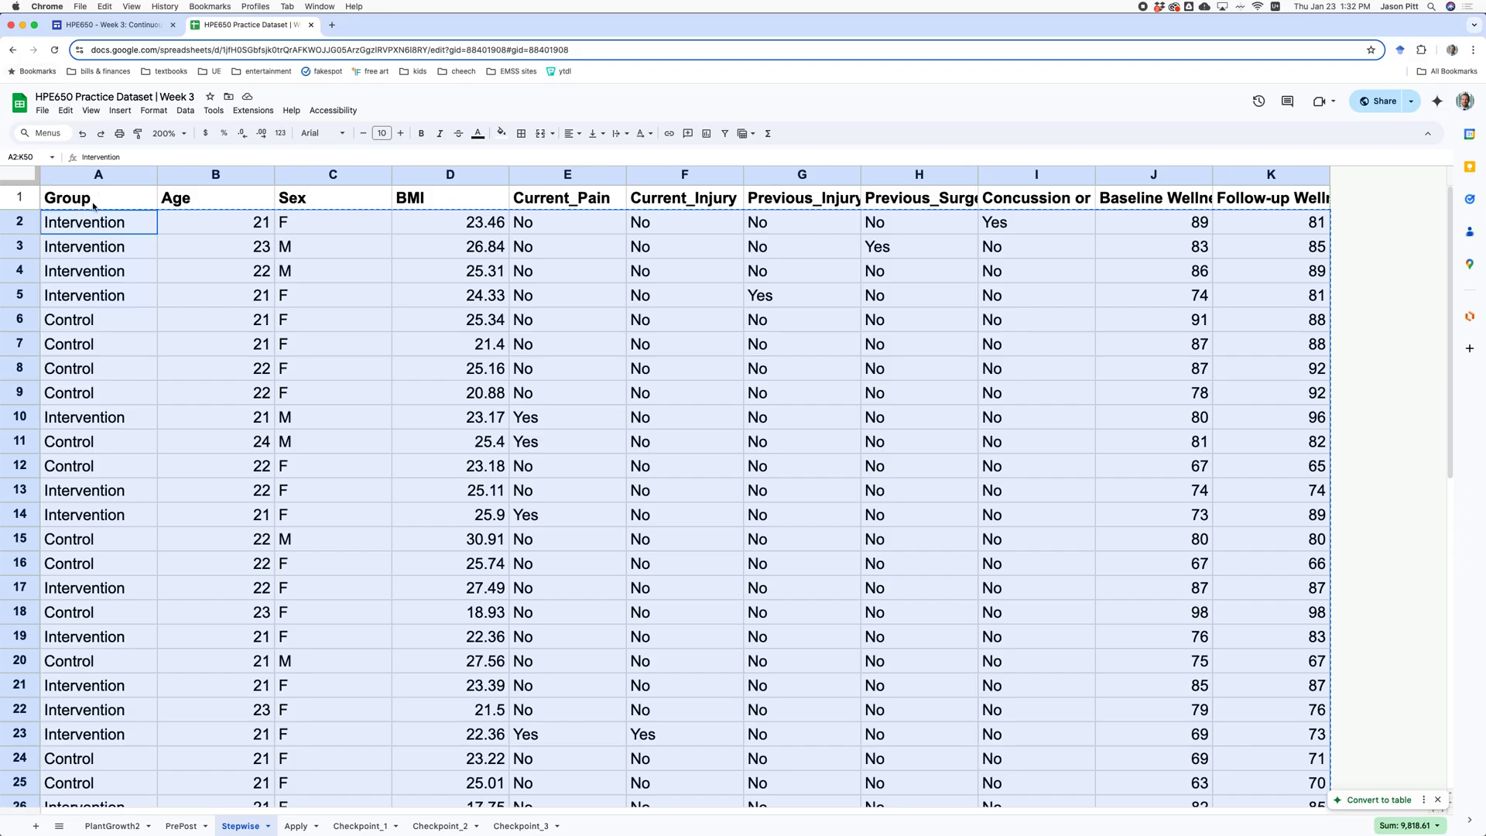
{"action": "key", "text": "super+Tab"}
{"action": "type", "text": "p"}
{"action": "key", "text": "Return"}
Step: Rename the second and third variables Age and Sex
{"action": "type", "text": "Ag"}
{"action": "key", "text": "Return"}
{"action": "key", "text": "Up"}
{"action": "type", "text": "Age"}
{"action": "key", "text": "Return"}
{"action": "type", "text": "Sex"}
{"action": "key", "text": "Return"}
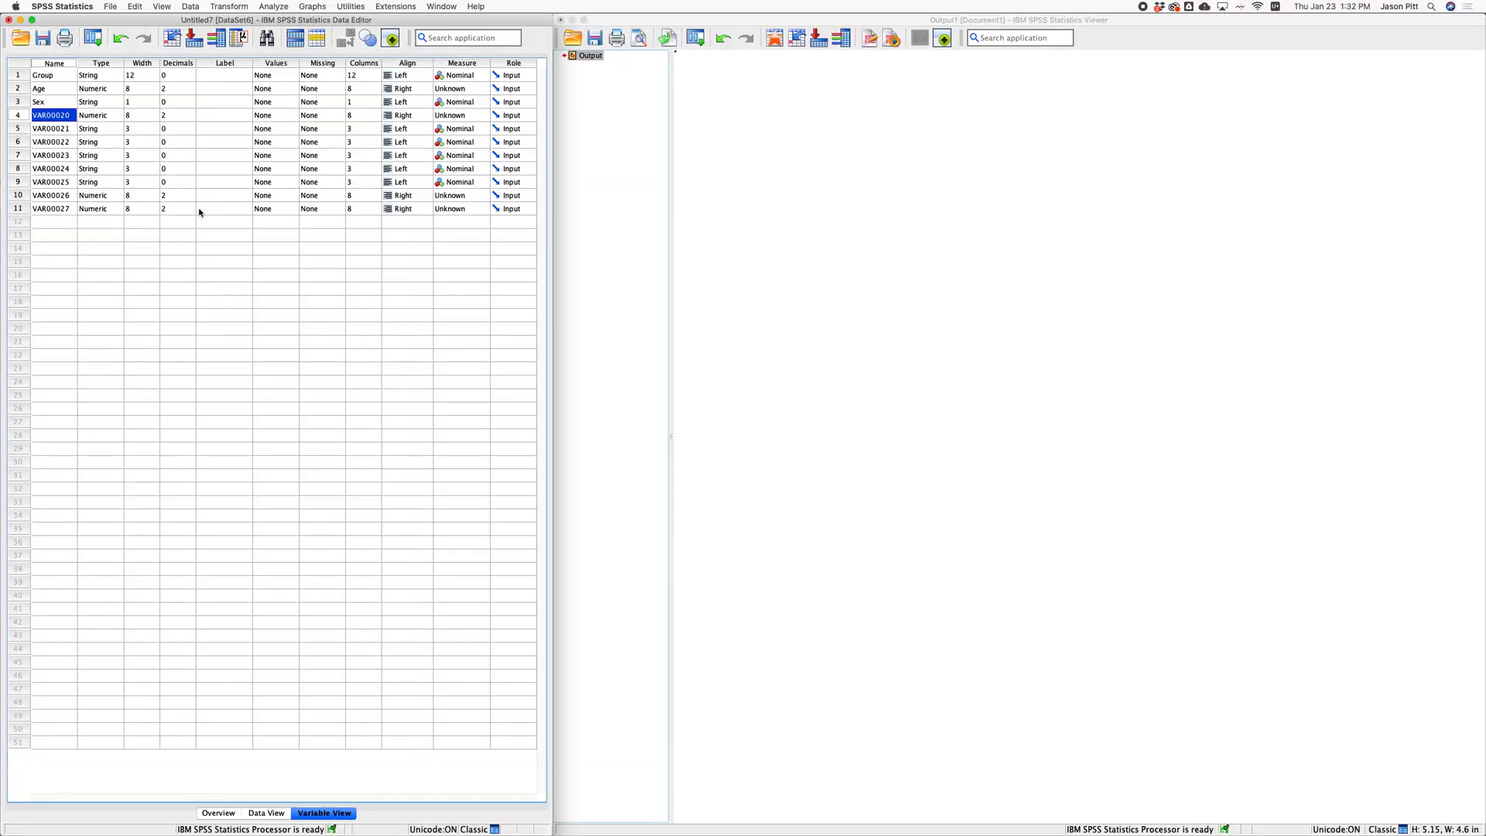
Step: Check the spreadsheet headers and rename the fourth and fifth variables BMI and Current_Pain
{"action": "key", "text": "super+Tab"}
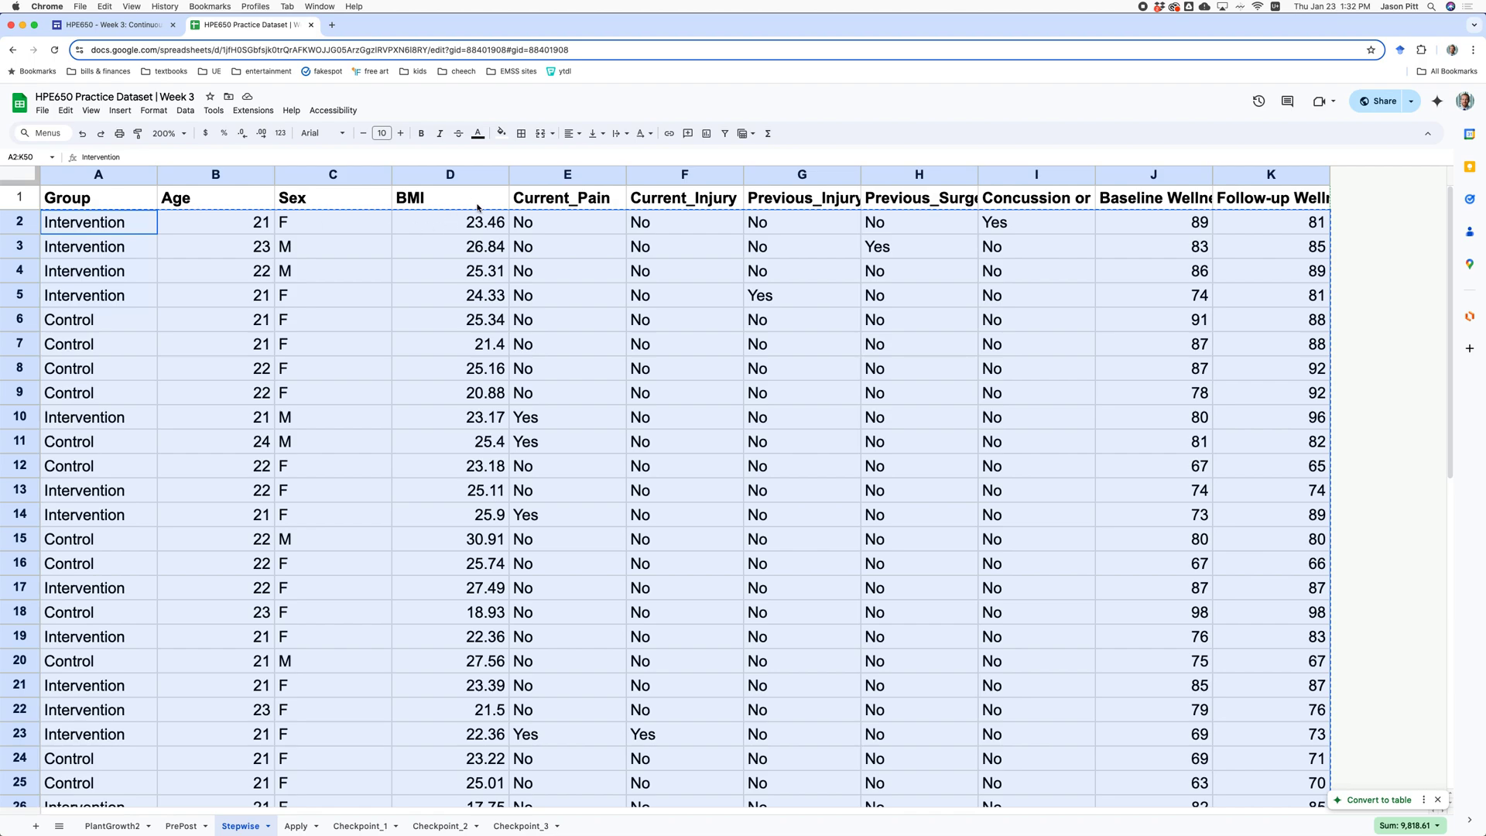
{"action": "key", "text": "super+Tab"}
{"action": "type", "text": "BMI"}
{"action": "key", "text": "Return"}
{"action": "type", "text": "C"}
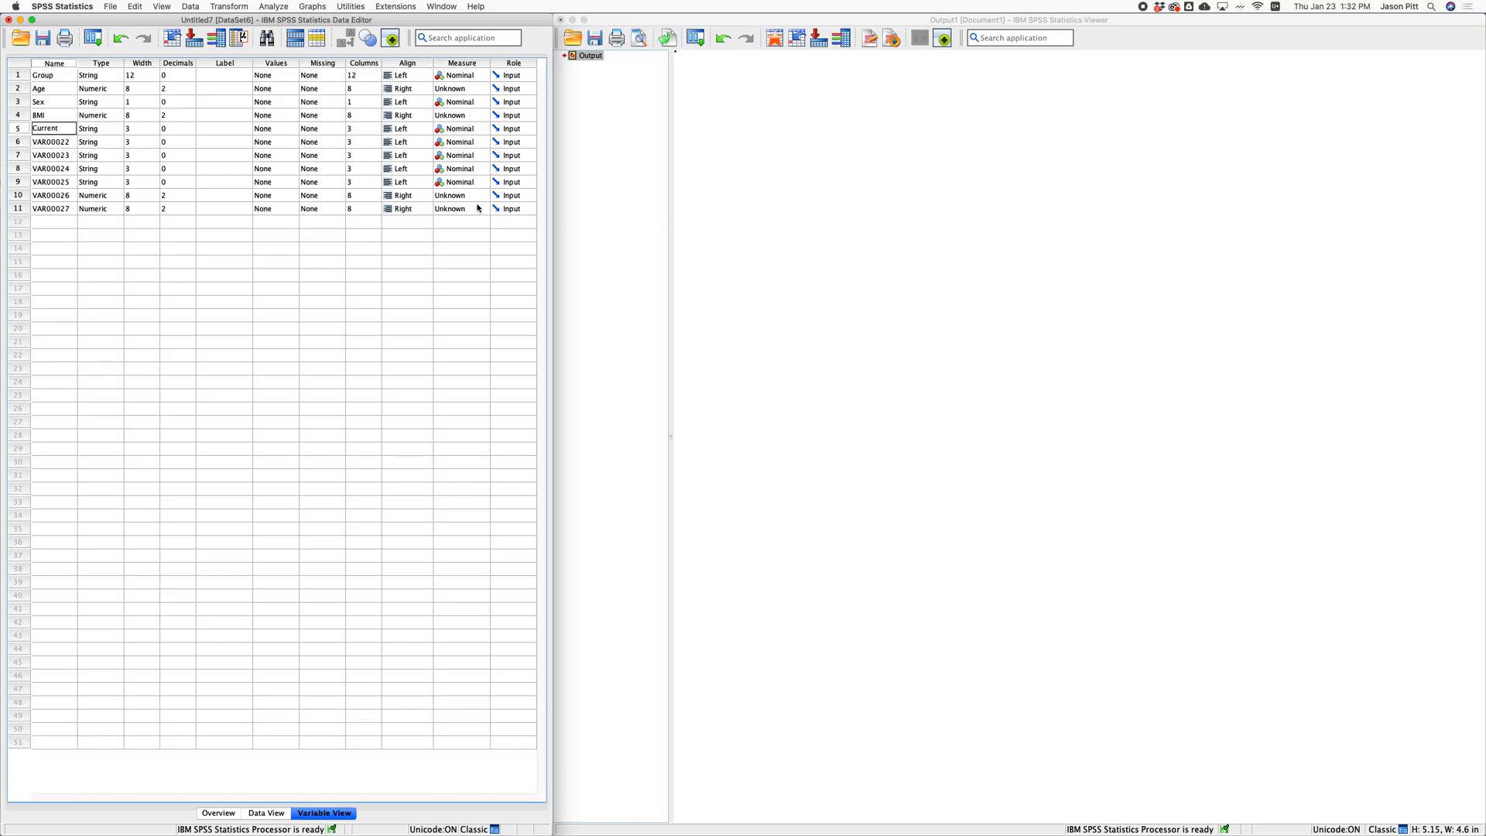
{"action": "type", "text": "urrent)"}
{"action": "key", "text": "Return"}
{"action": "key", "text": "Return"}
{"action": "key", "text": "BackSpace"}
{"action": "key", "text": "BackSpace"}
{"action": "key", "text": "BackSpace"}
{"action": "key", "text": "BackSpace"}
{"action": "key", "text": "BackSpace"}
{"action": "type", "text": "rent_Pain"}
{"action": "key", "text": "Return"}
Step: Rename variables six to eight Current_Injury, Previous_Injury and Previous_Surgery to match the spreadsheet headers
{"action": "type", "text": "Cur"}
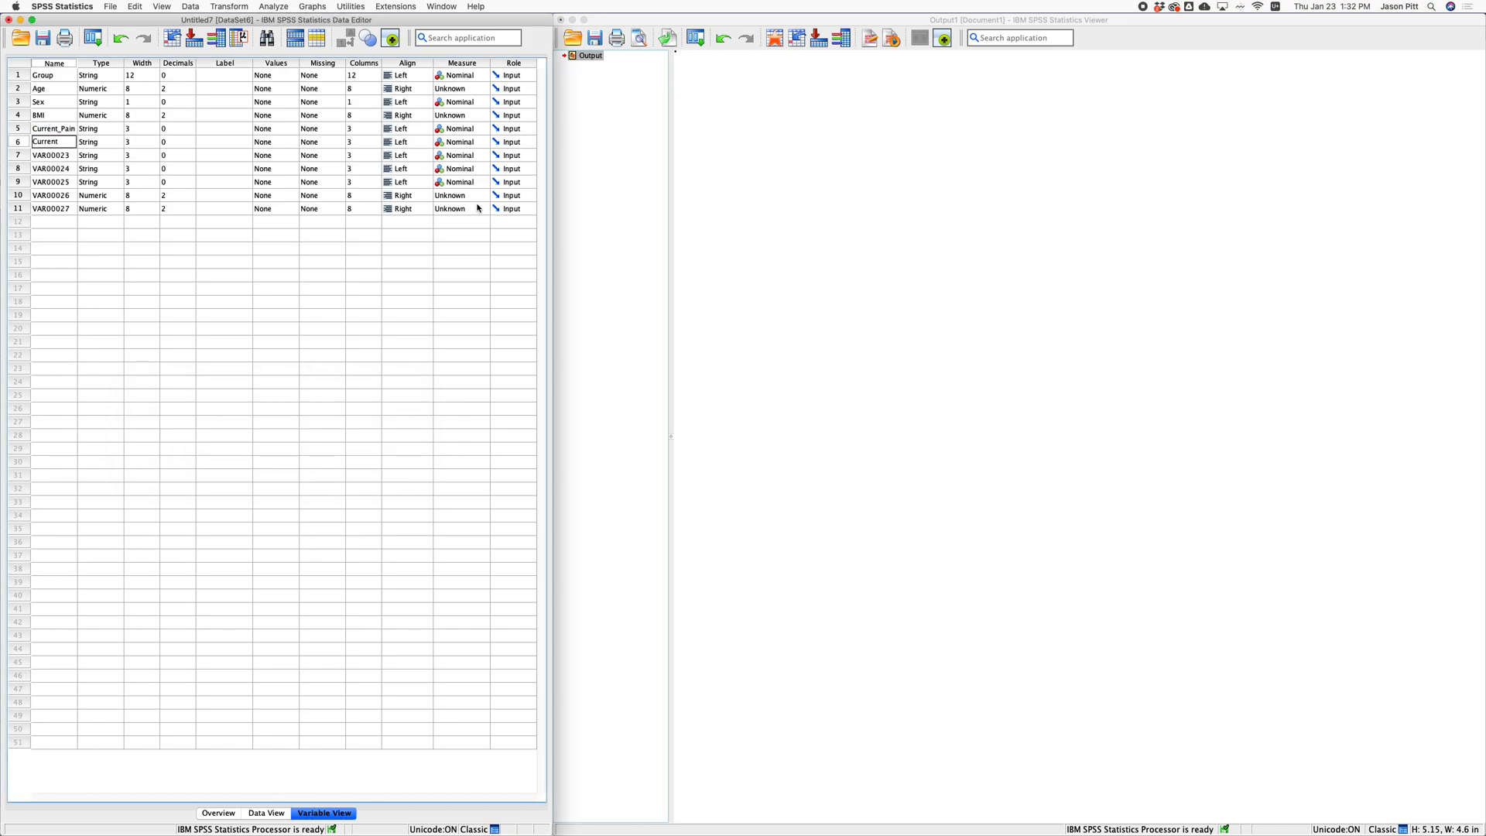
{"action": "key", "text": "Return"}
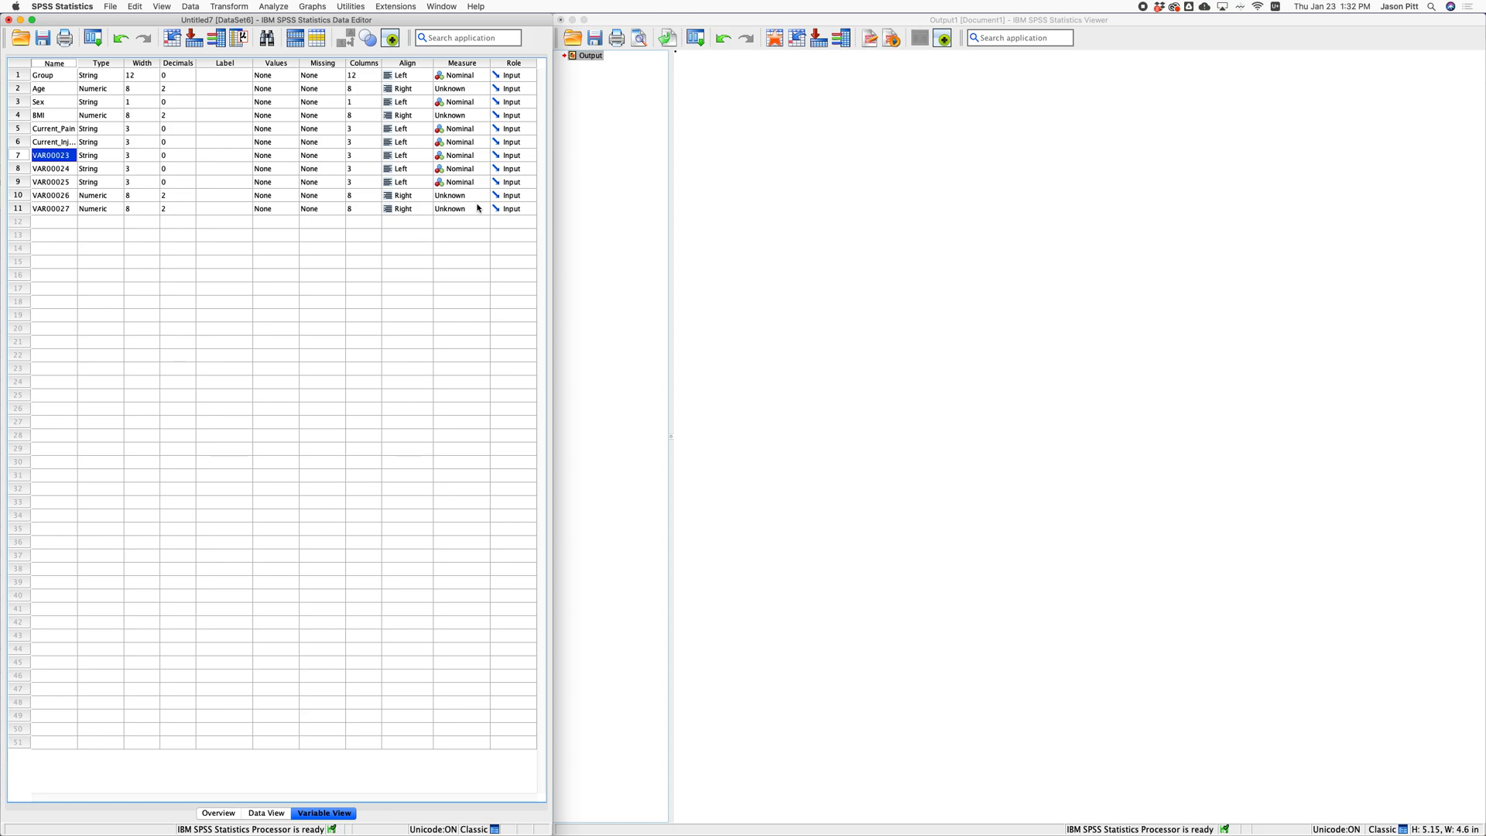
{"action": "key", "text": "super+Tab"}
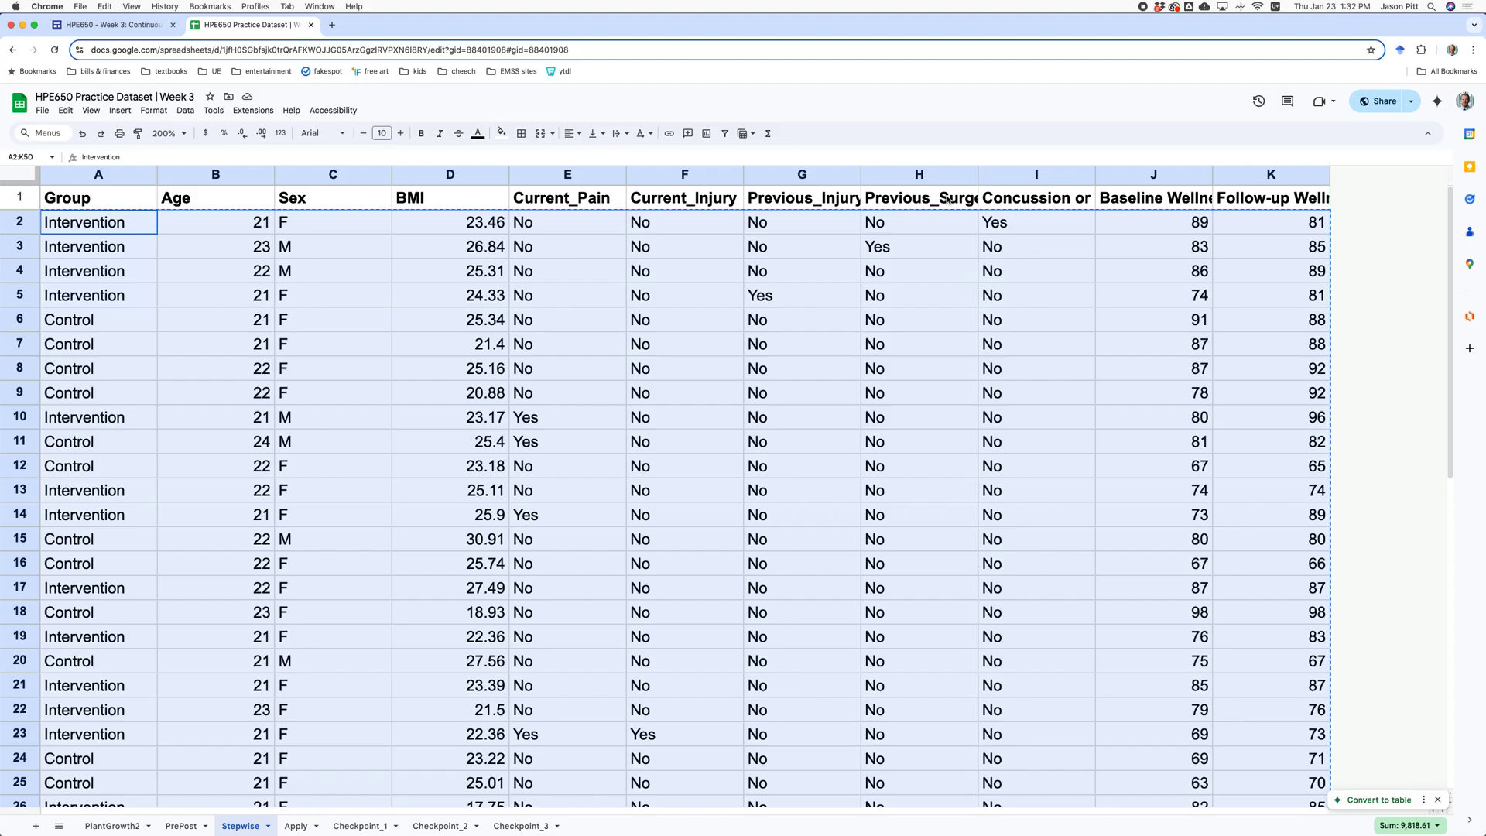
{"action": "key", "text": "super+Tab"}
{"action": "type", "text": "Previous"}
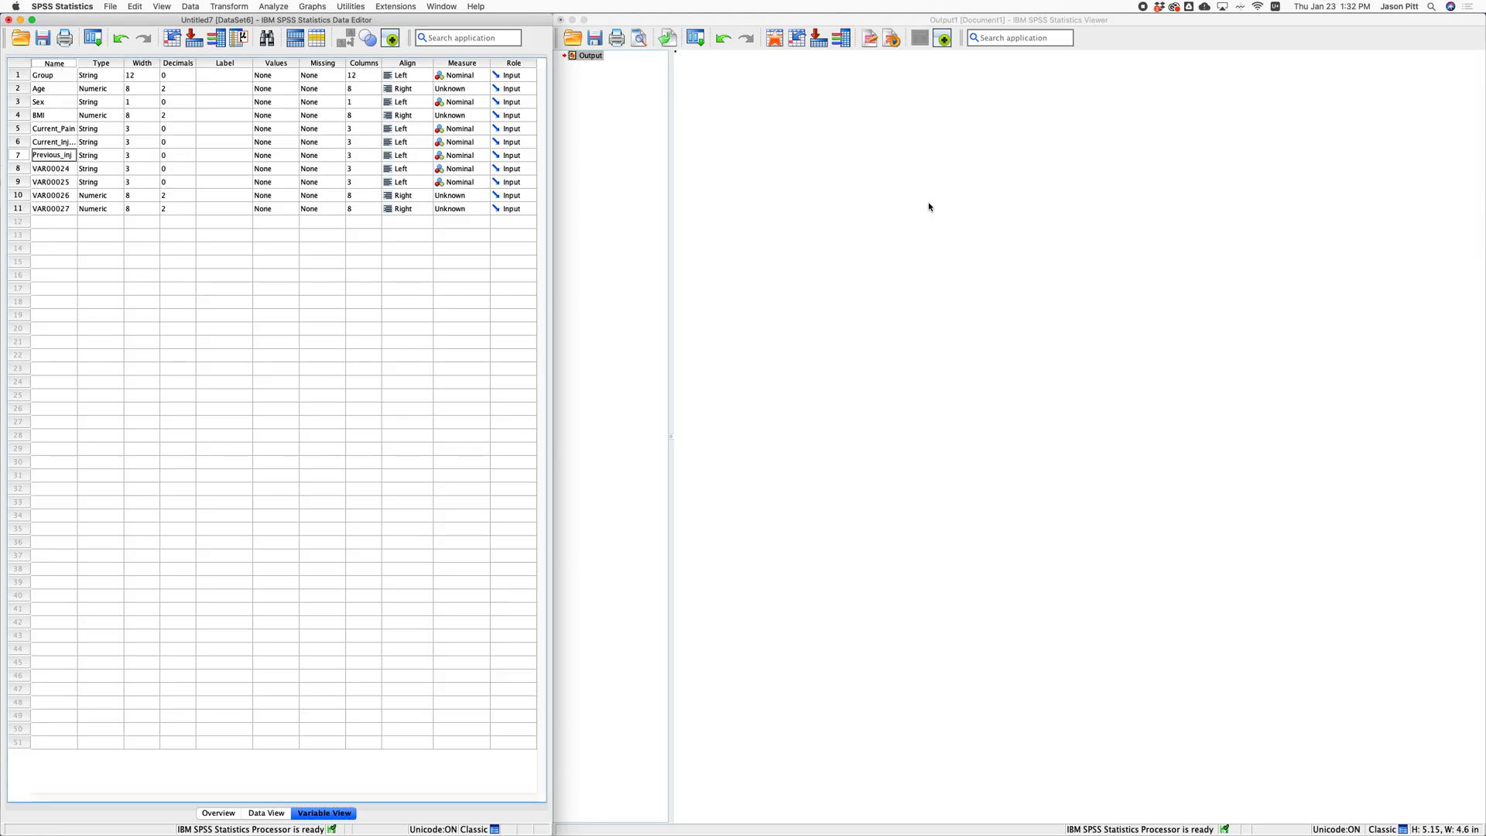
{"action": "type", "text": "_inj"}
{"action": "key", "text": "Return"}
{"action": "type", "text": "Pr"}
{"action": "type", "text": "evious_Inj"}
{"action": "key", "text": "Return"}
{"action": "type", "text": "Previous_Surgery"}
{"action": "key", "text": "Return"}
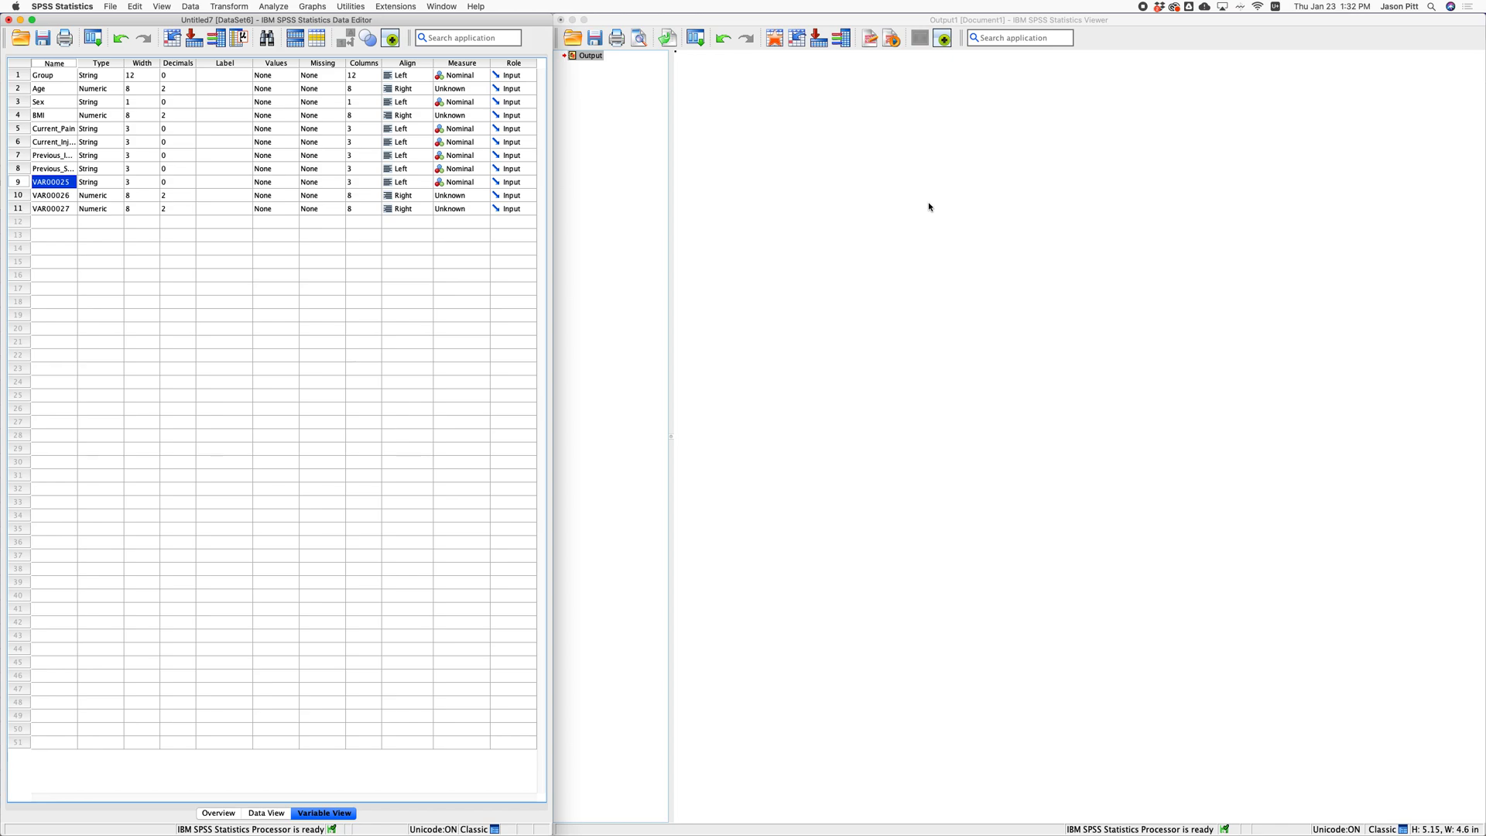
Step: Rename the last three variables Concussion, Pre and Post
{"action": "type", "text": "Concussion"}
{"action": "key", "text": "Return"}
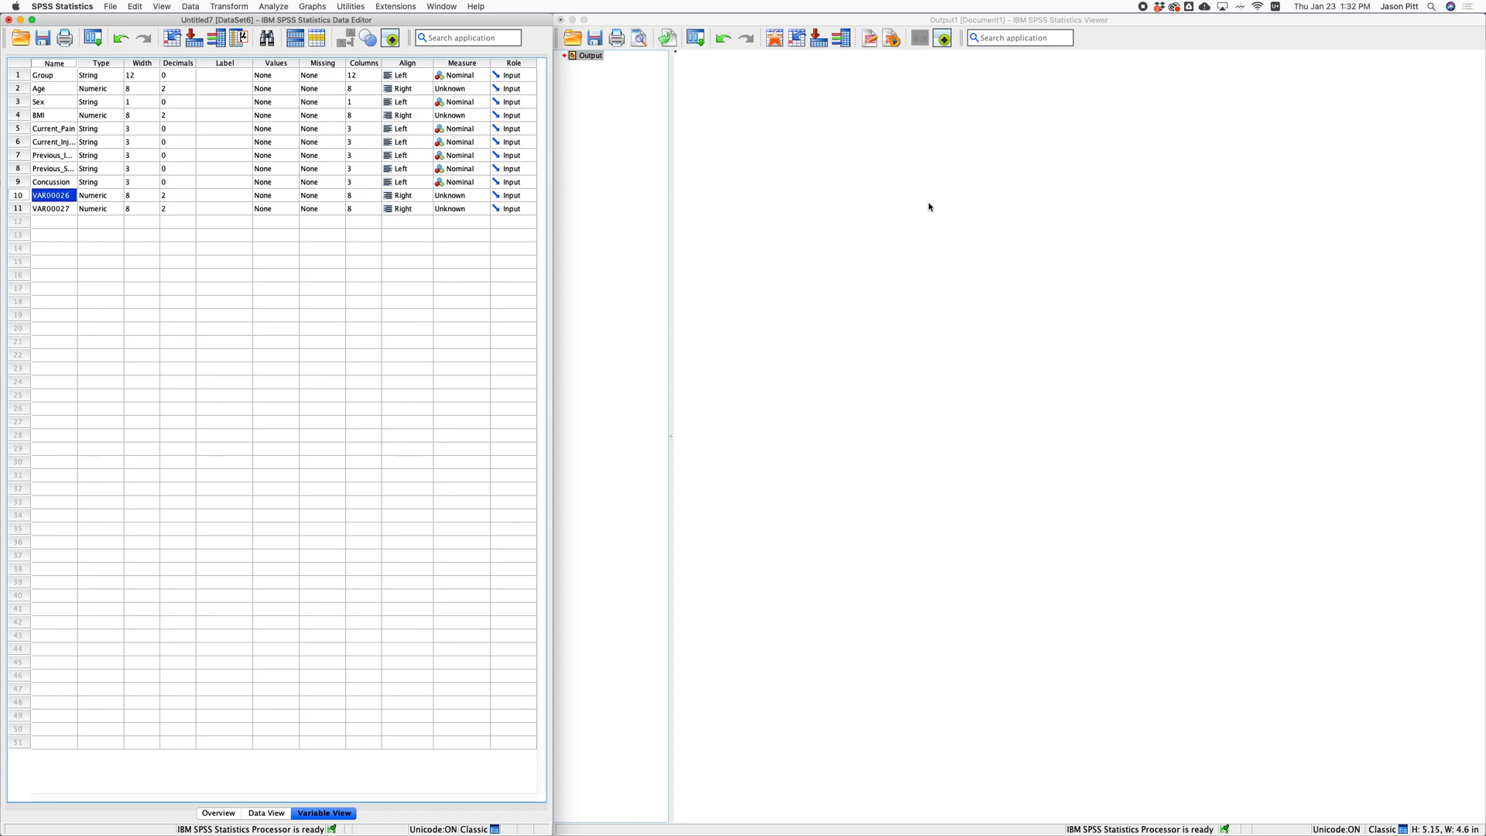
{"action": "type", "text": "Pre"}
{"action": "key", "text": "Return"}
{"action": "type", "text": "Post"}
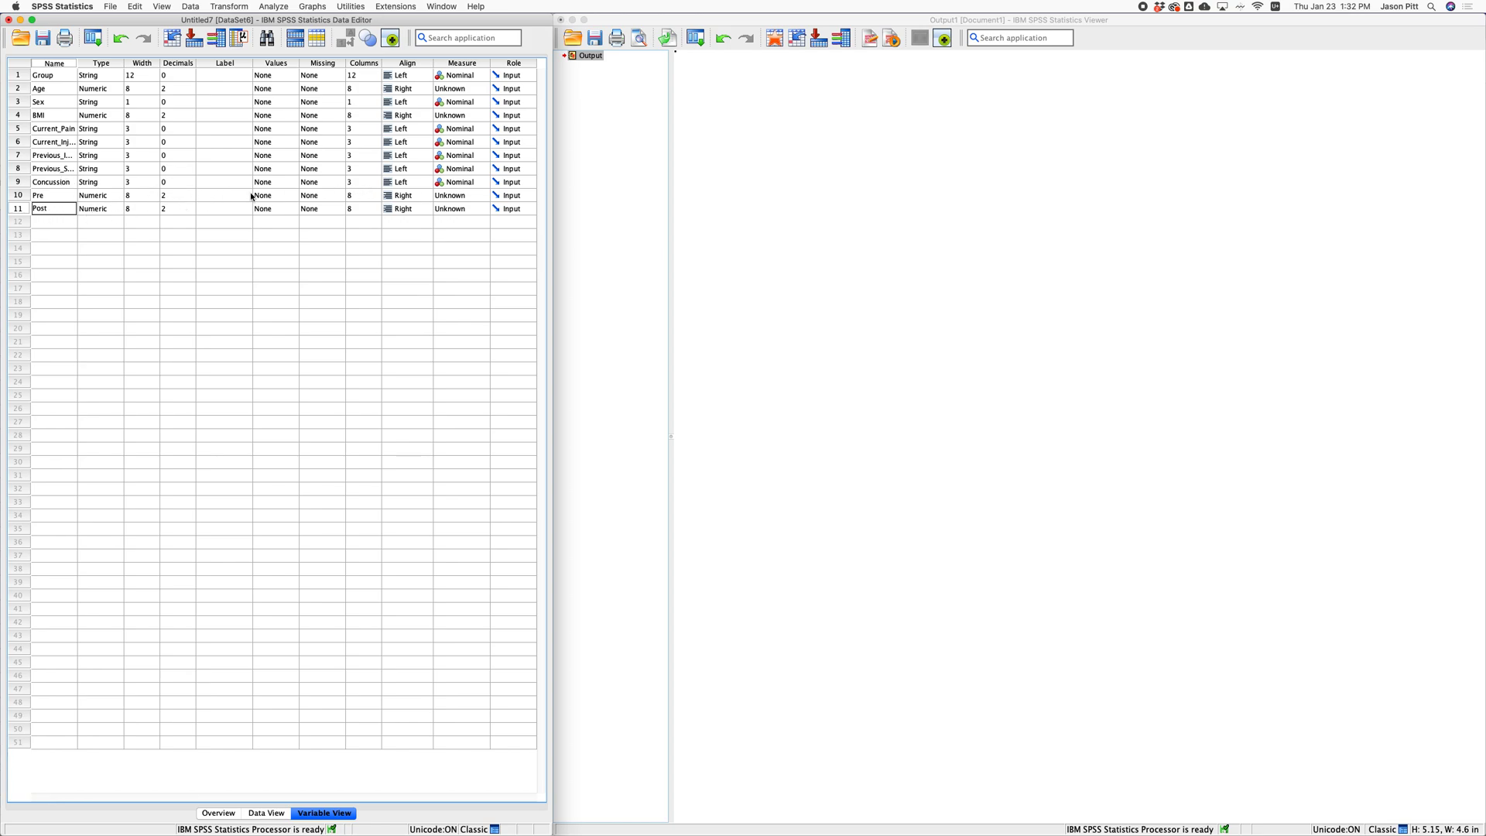
Step: Set the measurement level of Post, Pre, BMI and Age to Scale
{"action": "left_click", "coordinate": [454, 209]}
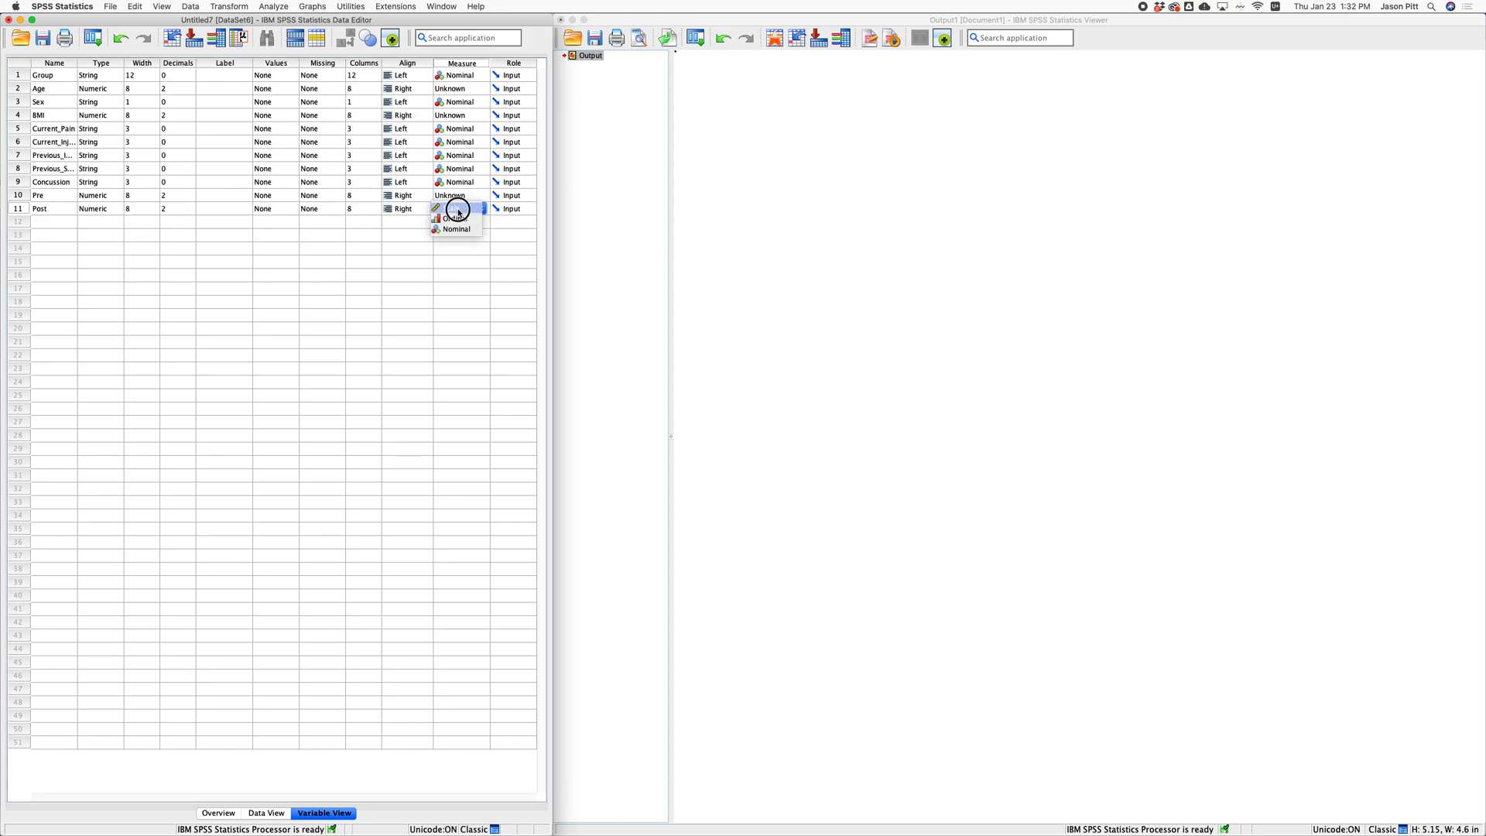
{"action": "left_click", "coordinate": [457, 213]}
{"action": "left_click", "coordinate": [454, 197]}
{"action": "left_click", "coordinate": [457, 115]}
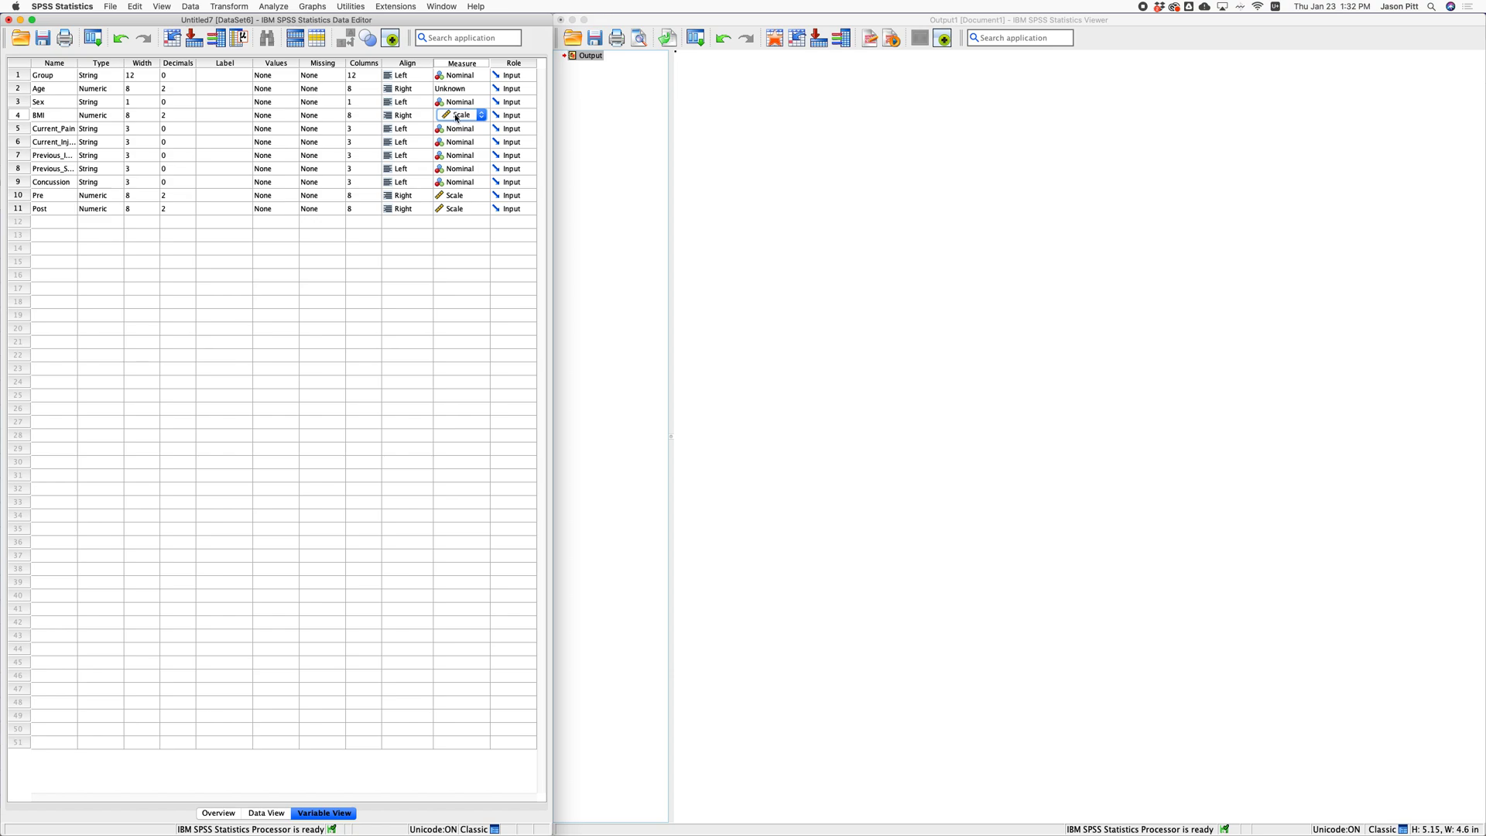
{"action": "left_click", "coordinate": [452, 89]}
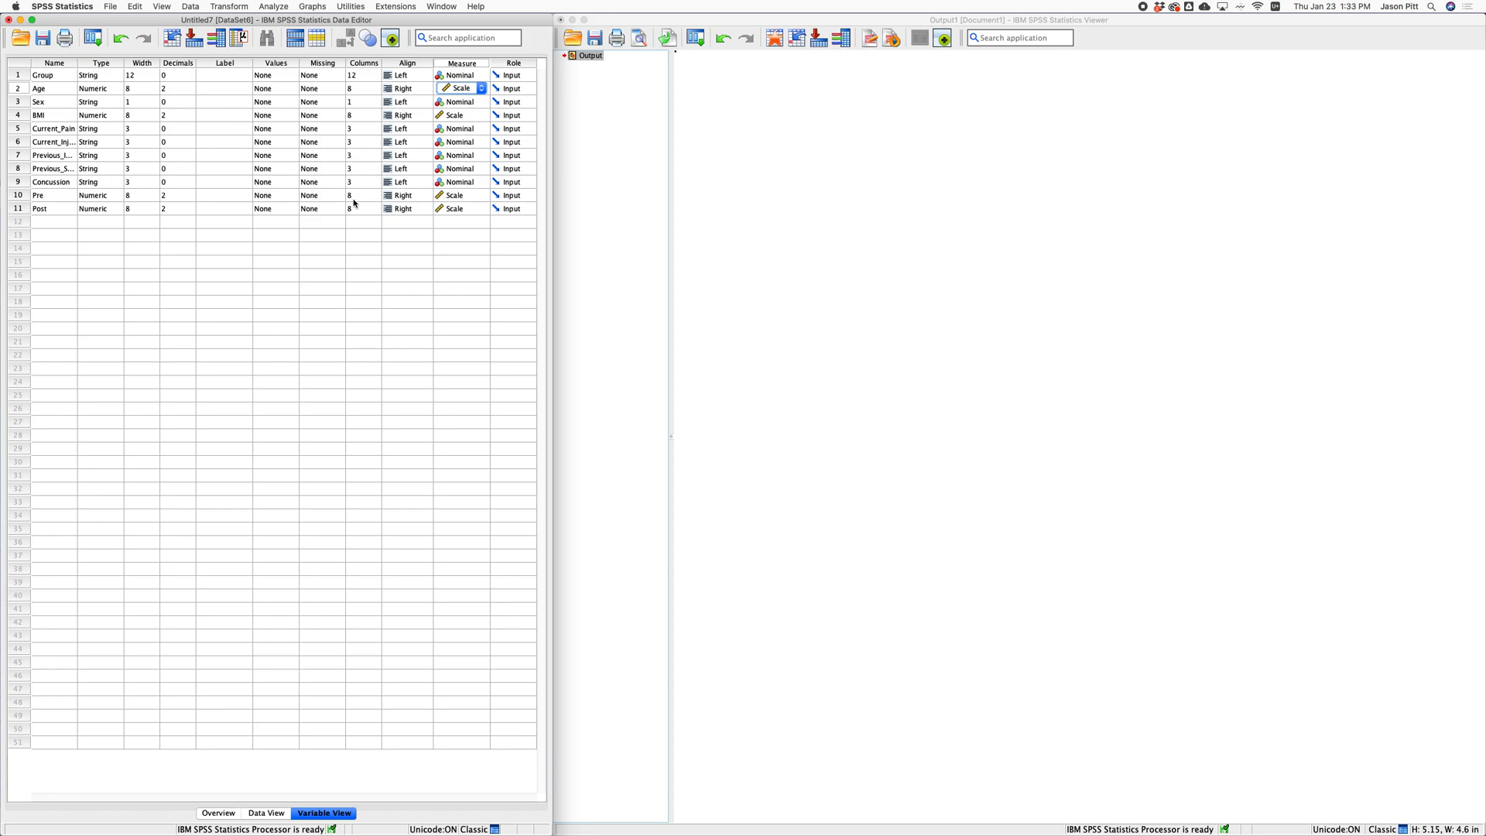
Step: Start a Recode into Same Variables for Group and open its old and new values
{"action": "left_click", "coordinate": [267, 814]}
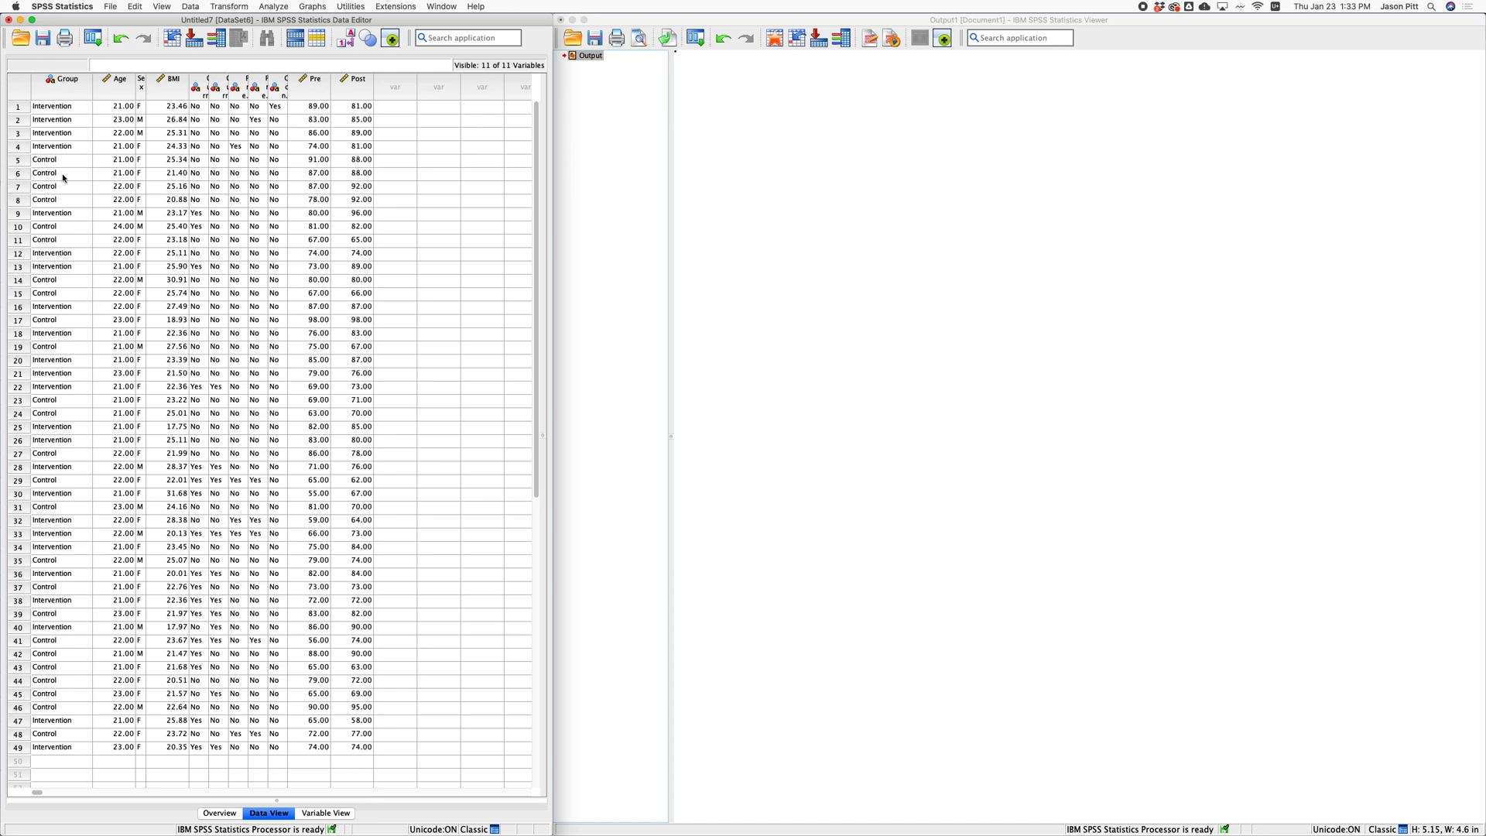
{"action": "left_click", "coordinate": [240, 8]}
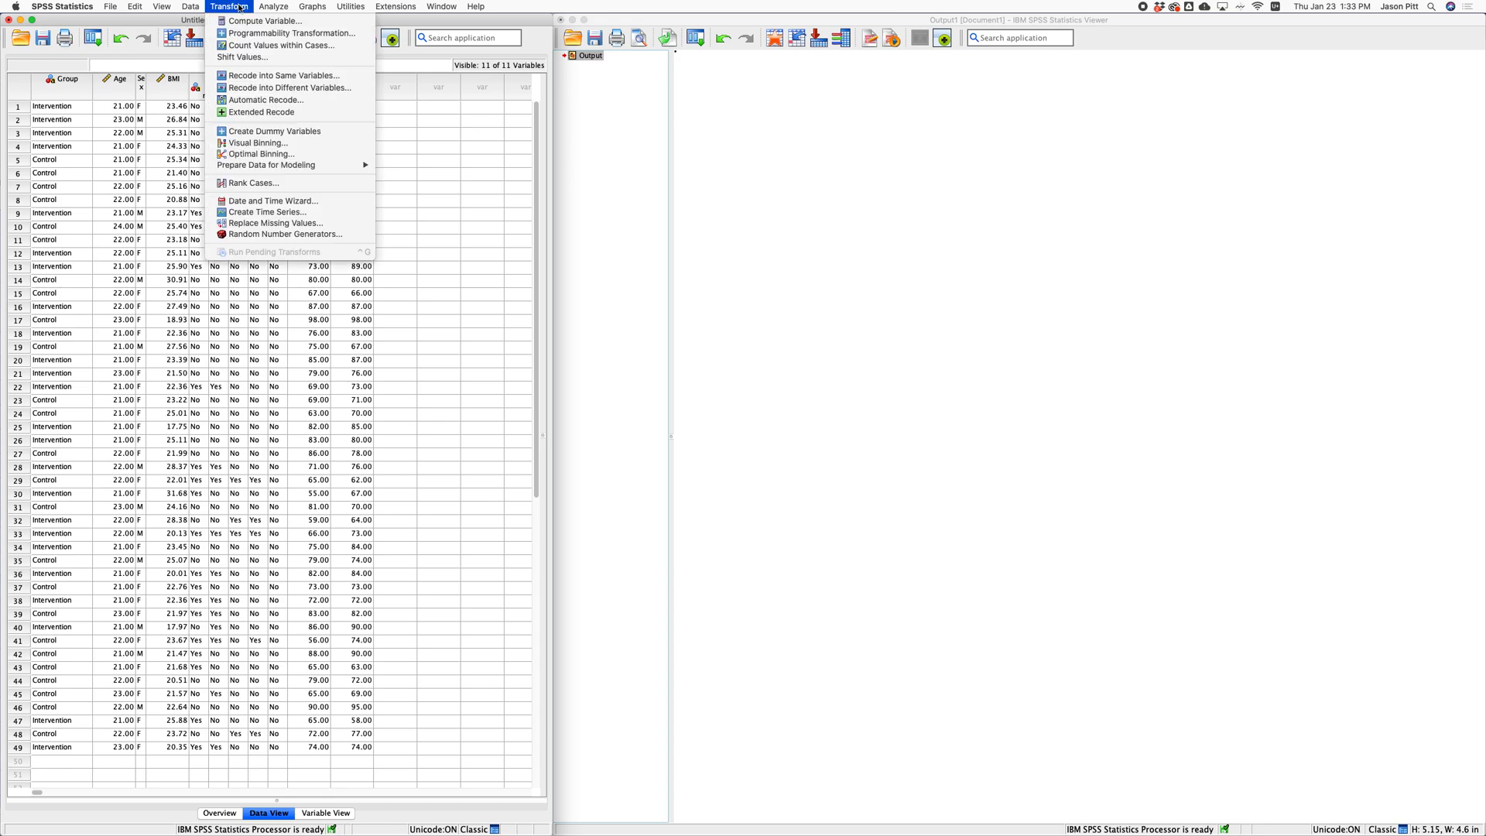
{"action": "left_click", "coordinate": [280, 86]}
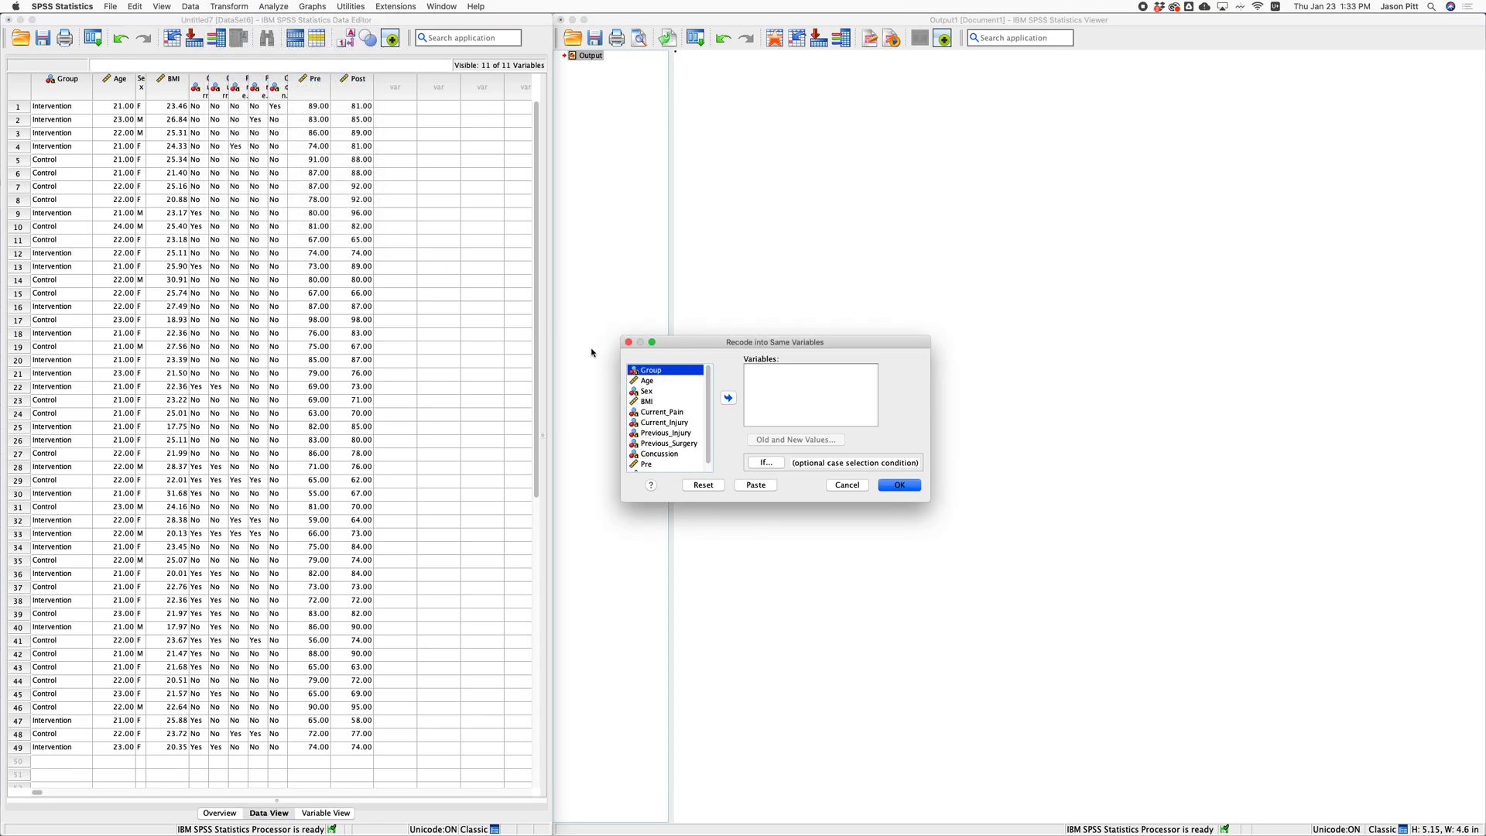
{"action": "left_click", "coordinate": [730, 399]}
{"action": "left_click", "coordinate": [795, 440]}
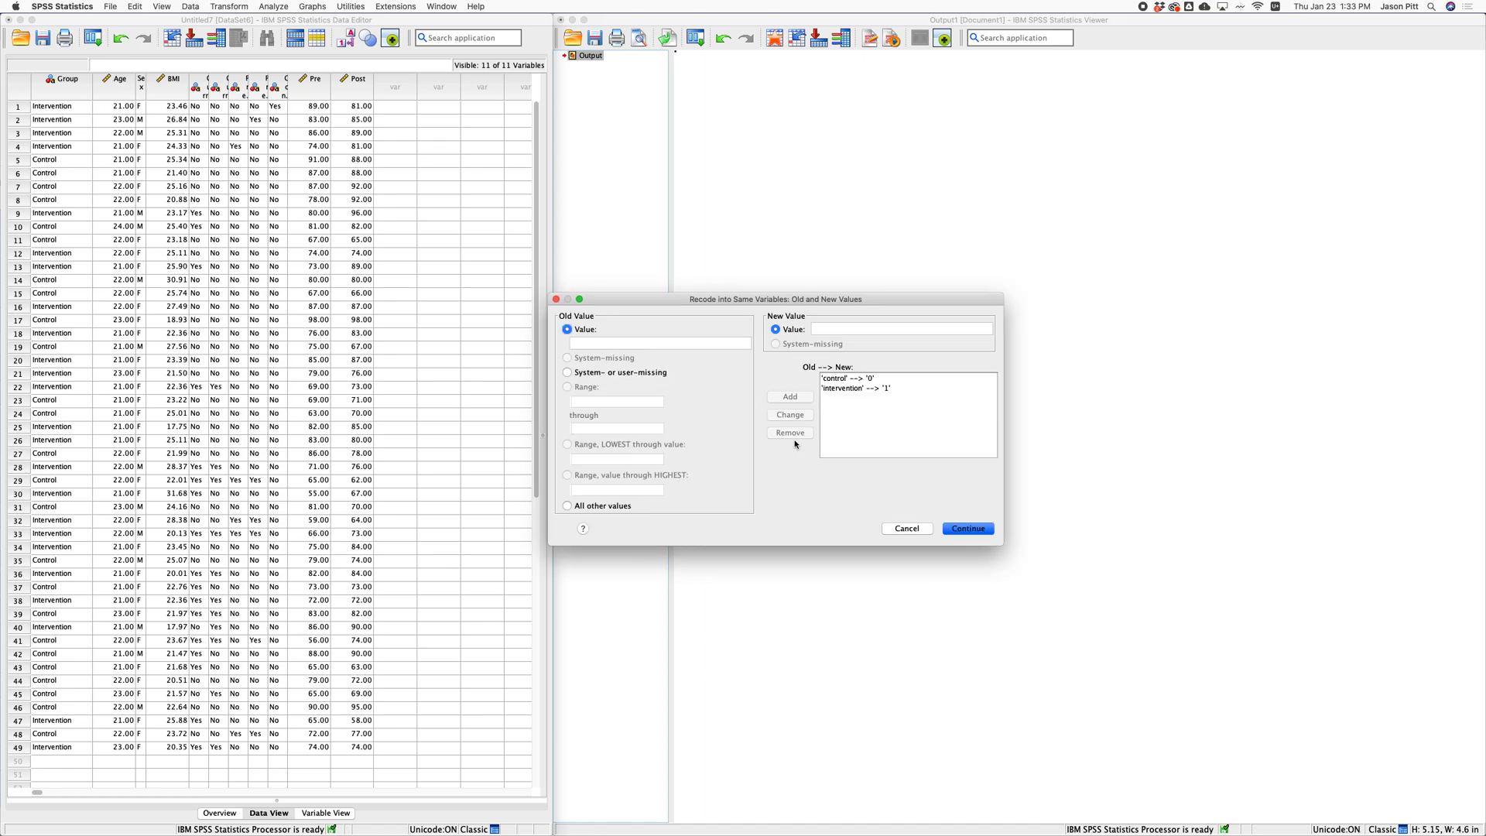
Step: Add a recode rule that changes the old value Control to 0
{"action": "left_click", "coordinate": [829, 379]}
{"action": "left_click", "coordinate": [586, 343]}
{"action": "type", "text": "Control"}
{"action": "key", "text": "Tab"}
{"action": "key", "text": "Tab"}
{"action": "type", "text": "0"}
{"action": "left_click", "coordinate": [791, 397]}
Step: Add a recode rule that changes the old value Intervention to 1 and run the Group recode
{"action": "left_click", "coordinate": [598, 343]}
{"action": "type", "text": "Intervention"}
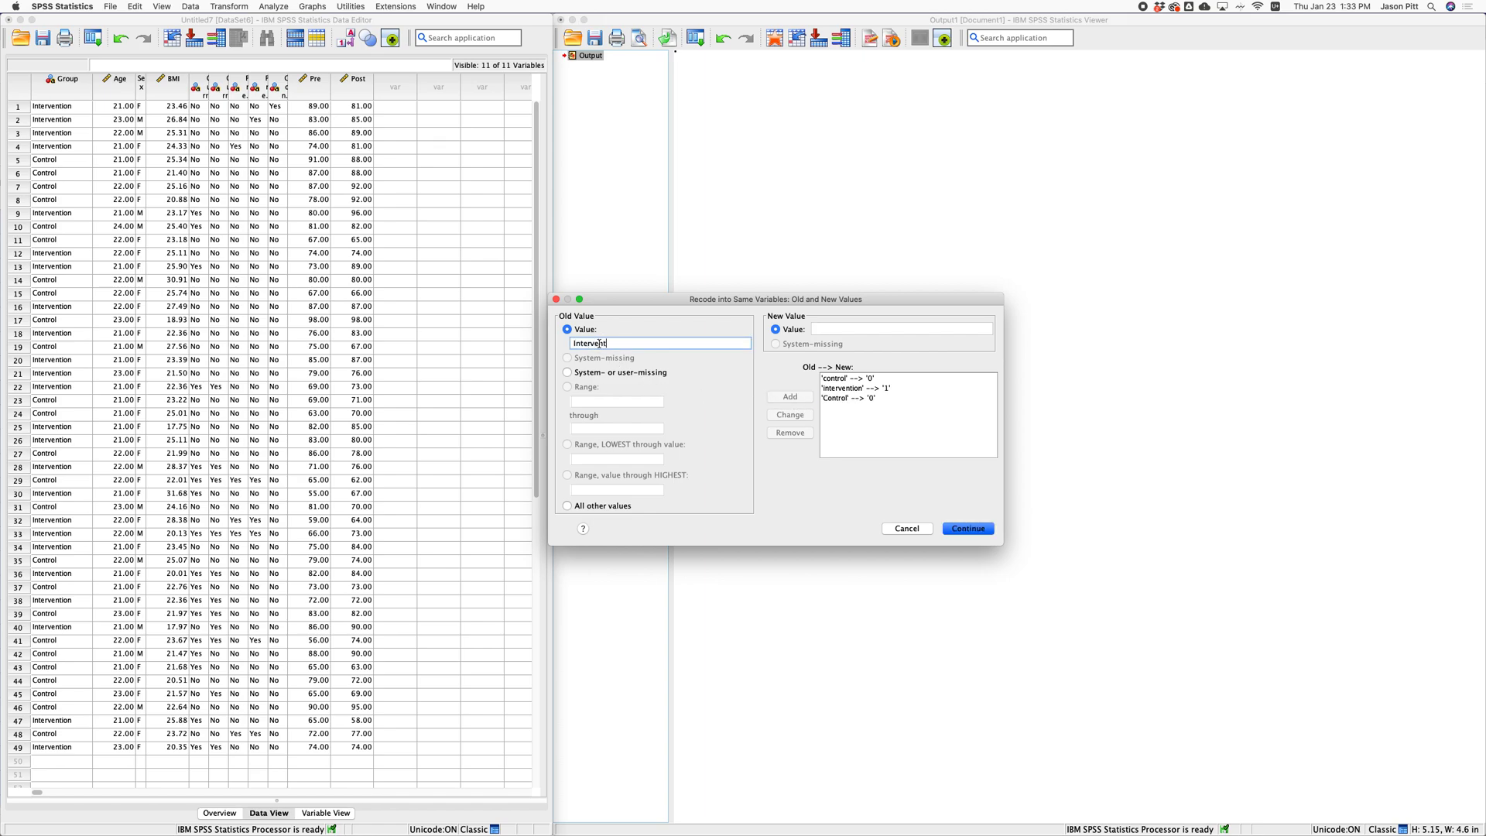
{"action": "left_click", "coordinate": [822, 326]}
{"action": "type", "text": "1"}
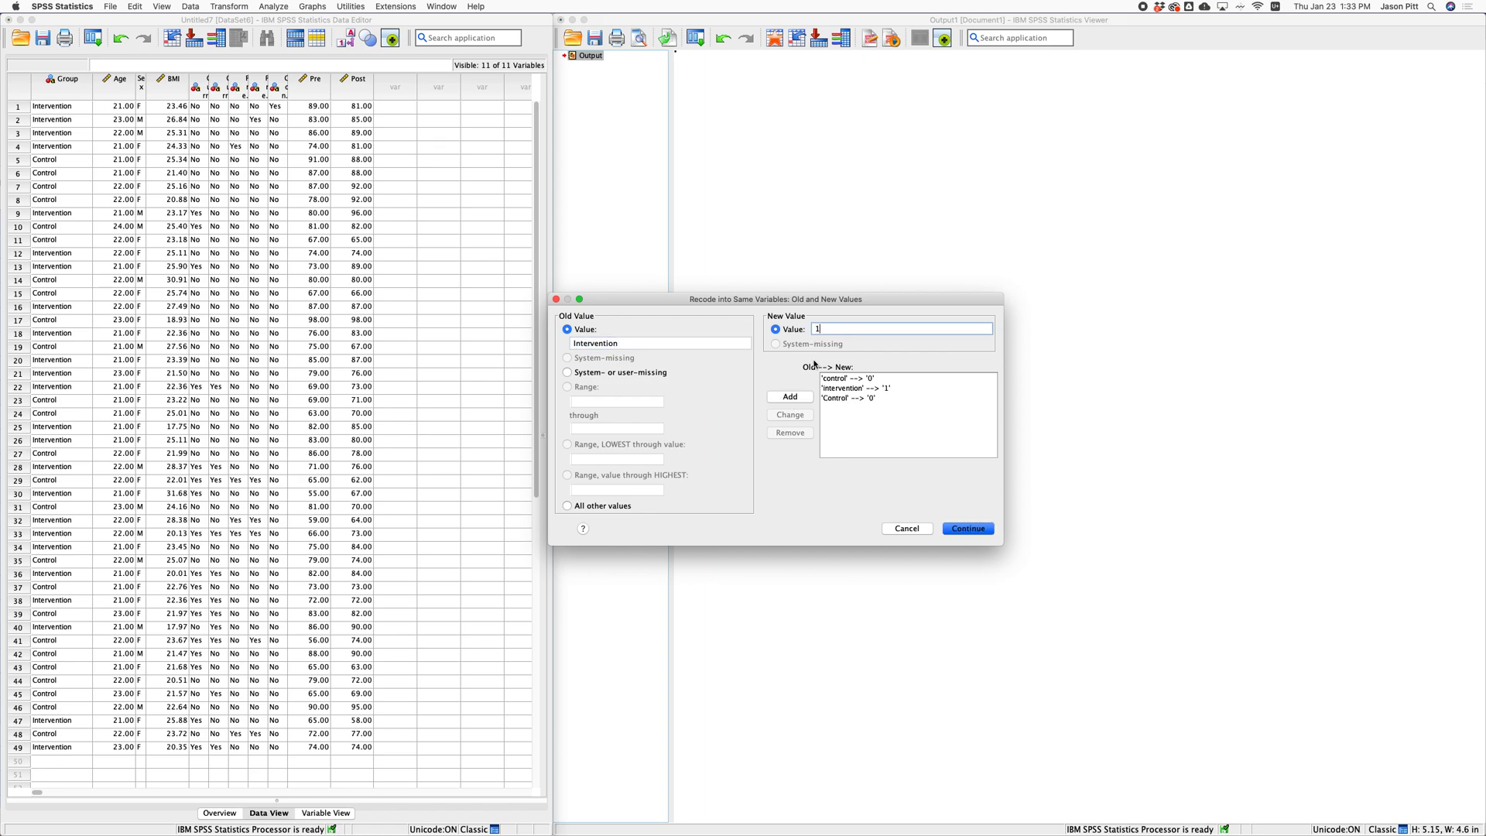
{"action": "left_click", "coordinate": [799, 399]}
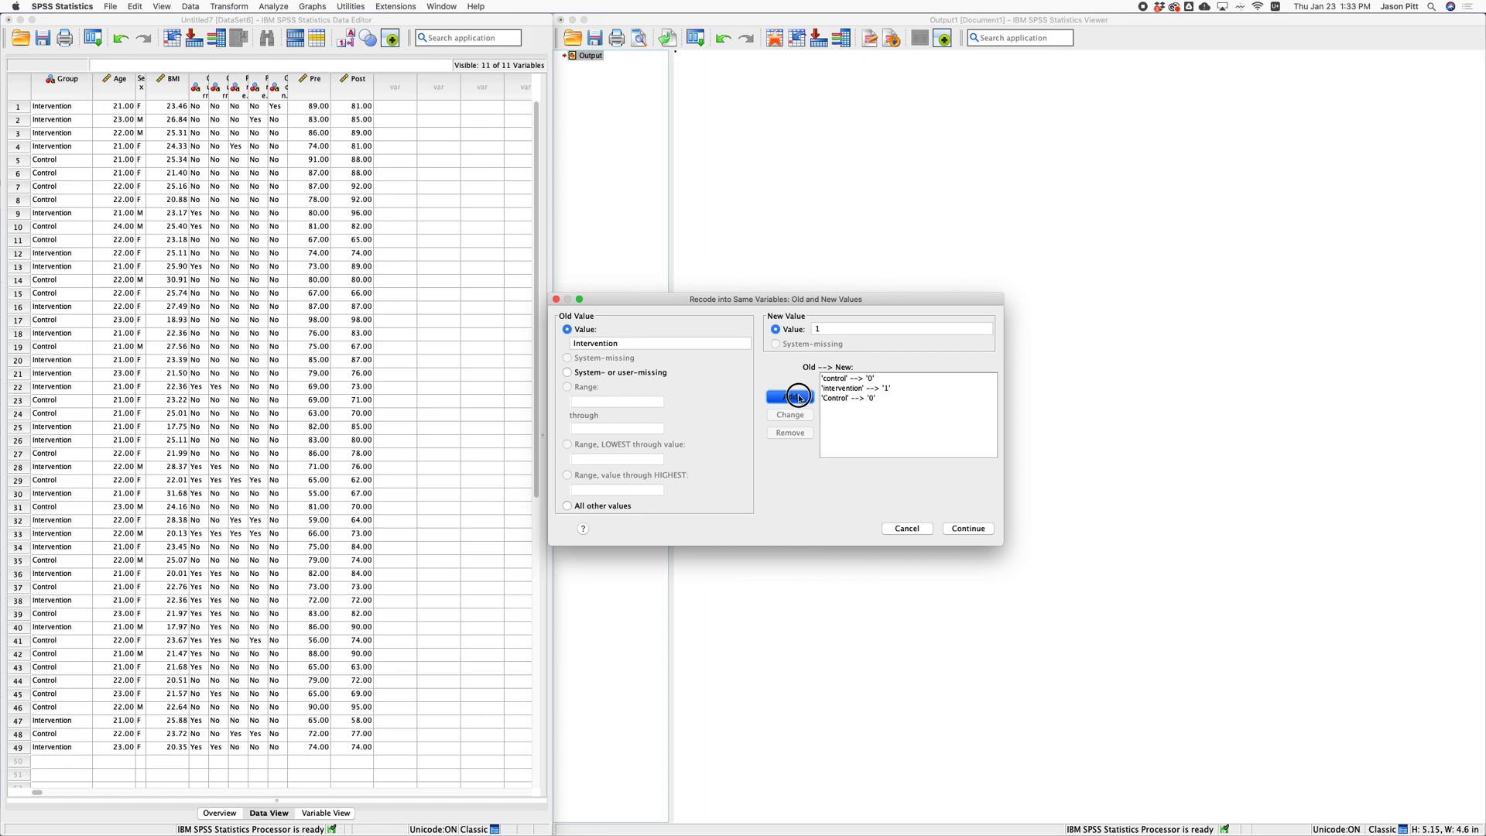
{"action": "left_click", "coordinate": [967, 528]}
{"action": "left_click", "coordinate": [898, 484]}
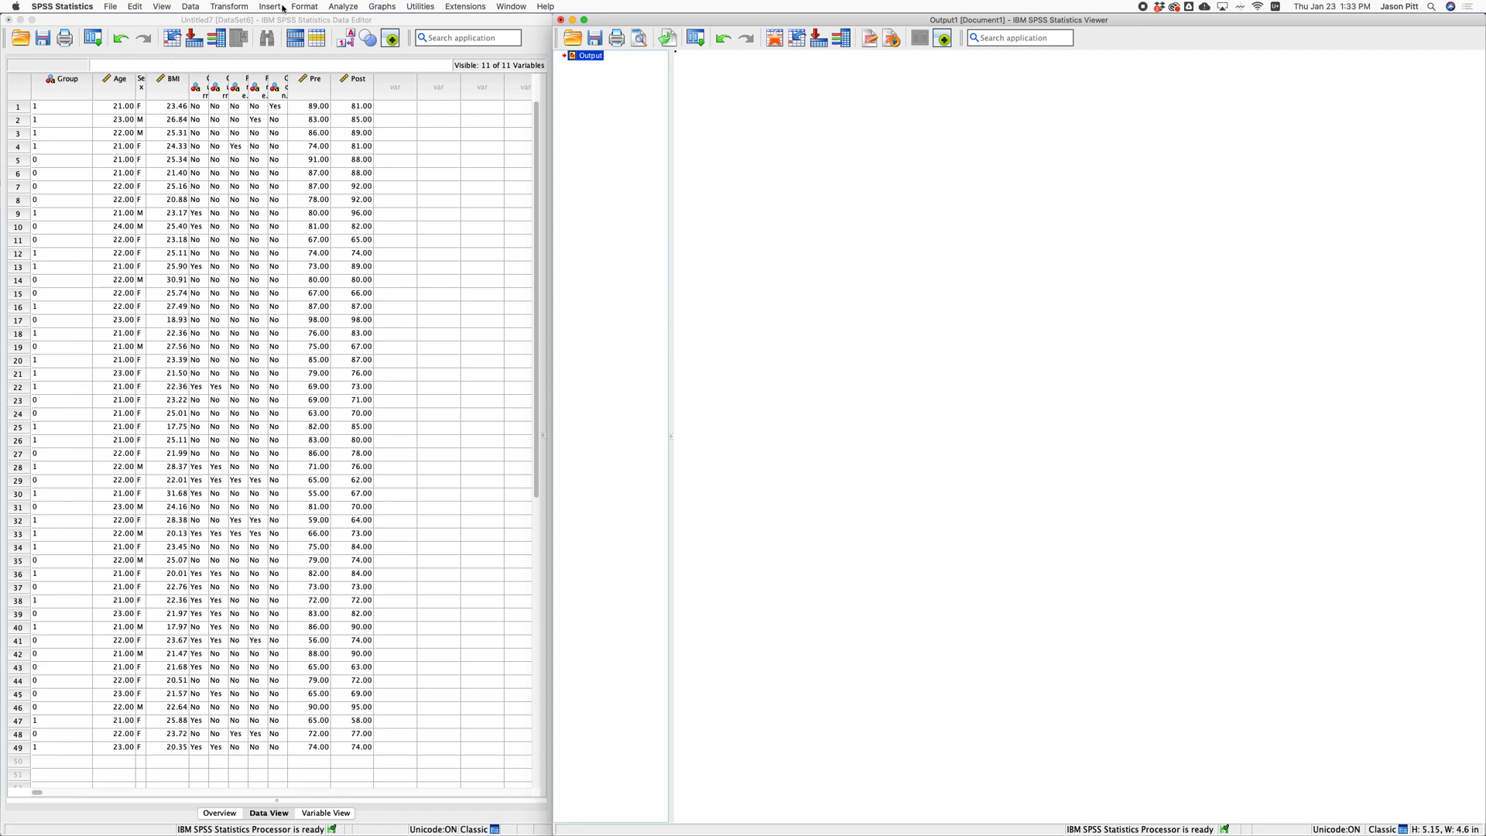
Step: Start a new Recode into Same Variables with Sex in place of Group and open its old and new values
{"action": "left_click", "coordinate": [225, 8]}
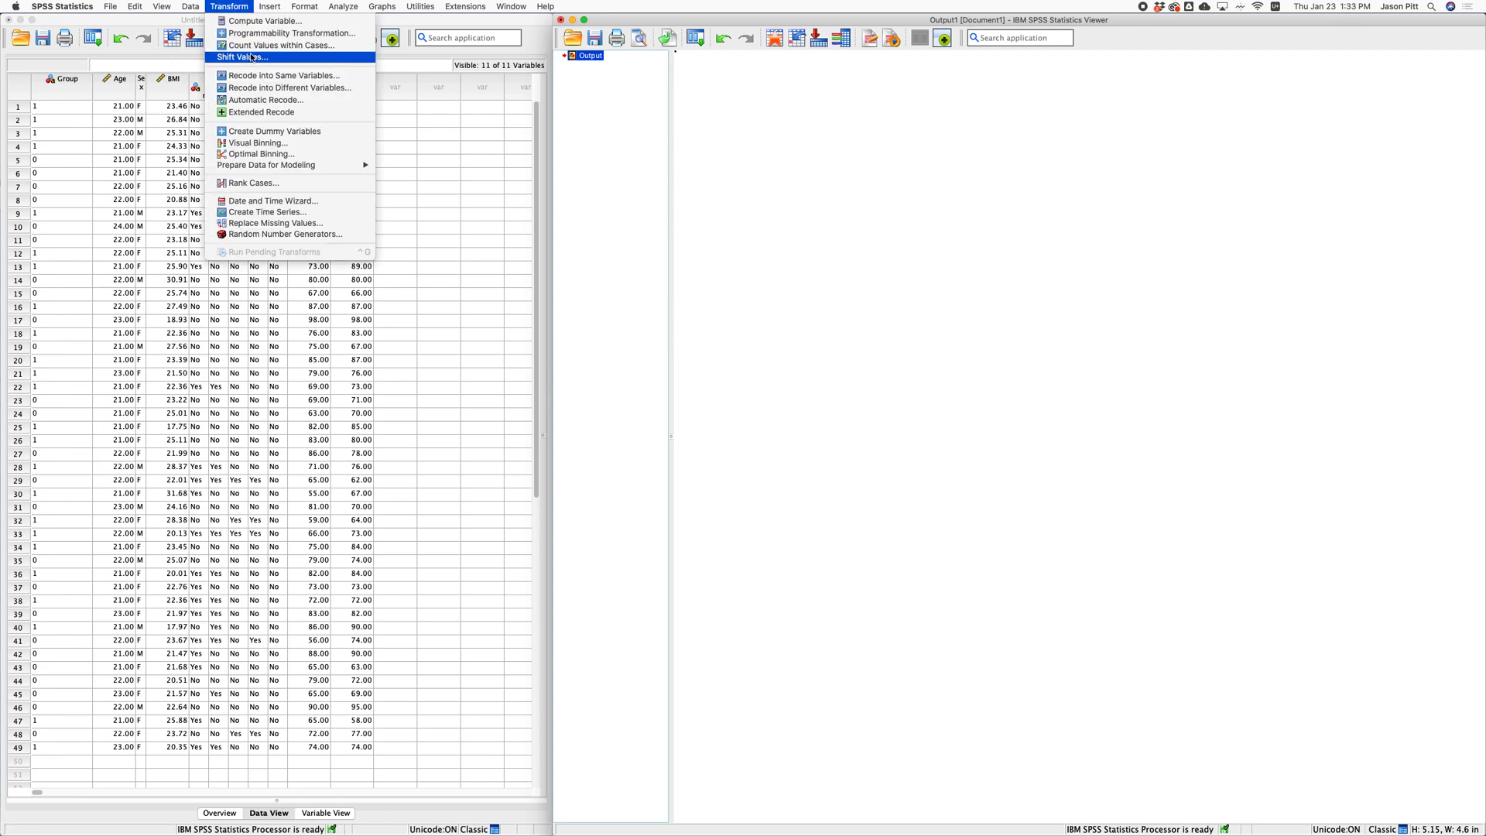
{"action": "left_click", "coordinate": [329, 75]}
{"action": "left_click", "coordinate": [769, 371]}
{"action": "left_click", "coordinate": [728, 397]}
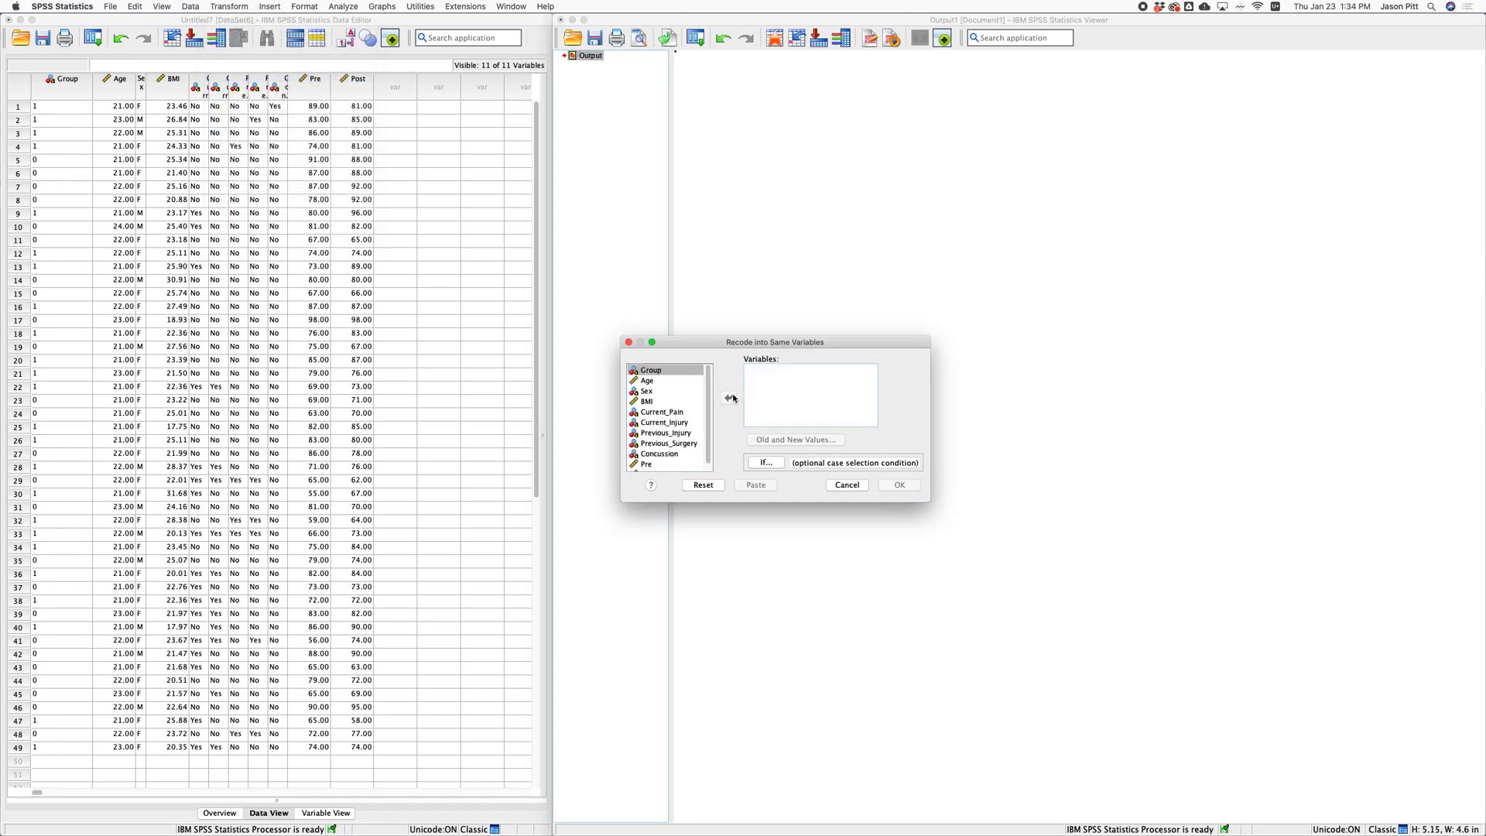
{"action": "left_click", "coordinate": [647, 381]}
{"action": "left_click", "coordinate": [729, 398]}
{"action": "left_click", "coordinate": [788, 440]}
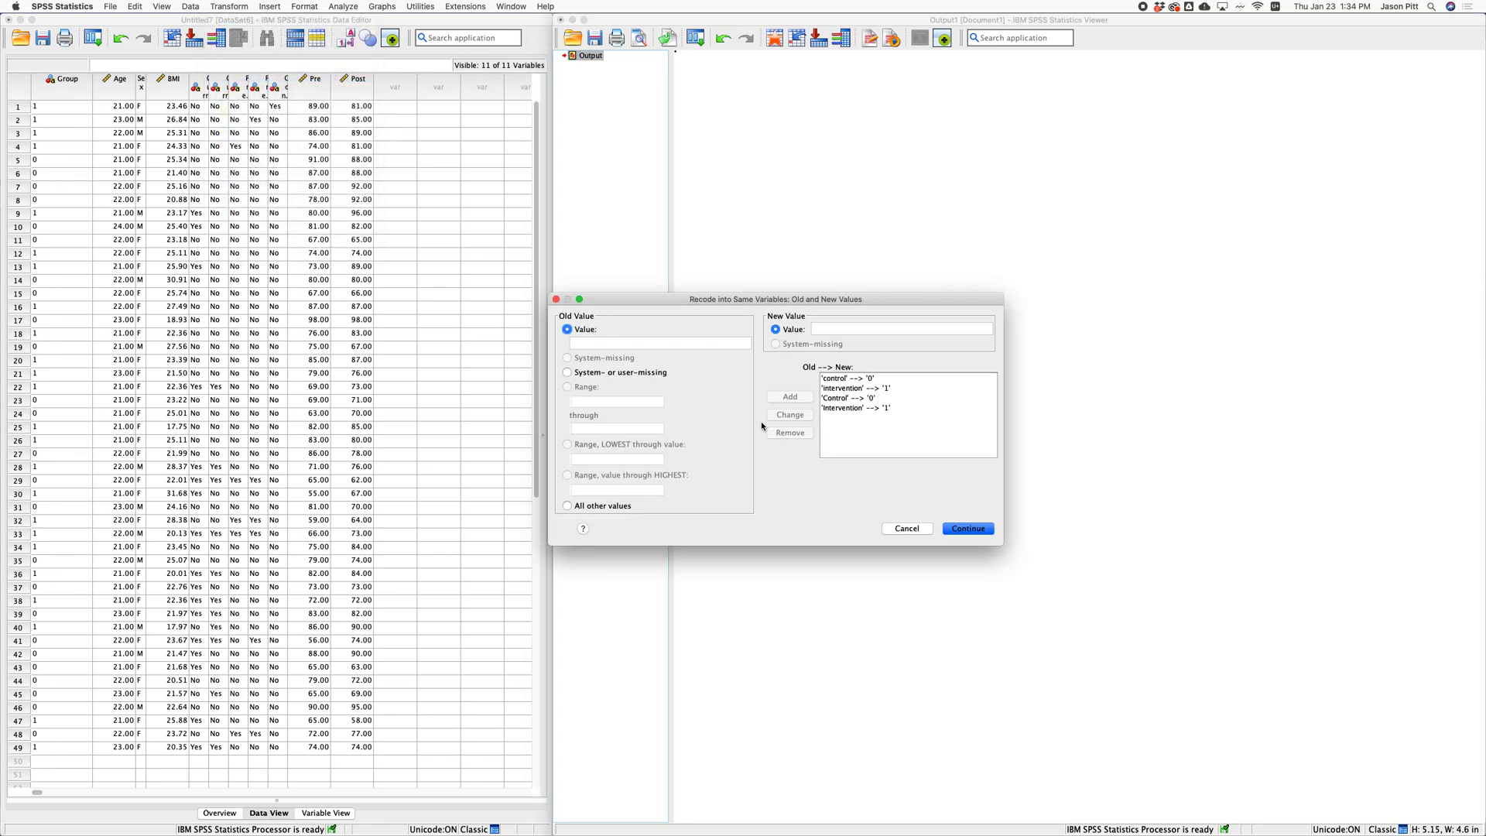
Step: Add recode rules for Sex that change M to 1 and F to 0
{"action": "left_click", "coordinate": [604, 342]}
{"action": "type", "text": "M"}
{"action": "left_click", "coordinate": [816, 329]}
{"action": "type", "text": "1"}
{"action": "left_click", "coordinate": [790, 397]}
{"action": "left_click", "coordinate": [650, 343]}
{"action": "left_click", "coordinate": [812, 331]}
{"action": "type", "text": "0"}
{"action": "left_click", "coordinate": [797, 398]}
{"action": "left_click", "coordinate": [824, 419]}
Step: Run the Sex recode and delete its warning log from the output
{"action": "left_click", "coordinate": [967, 530]}
{"action": "left_click", "coordinate": [896, 486]}
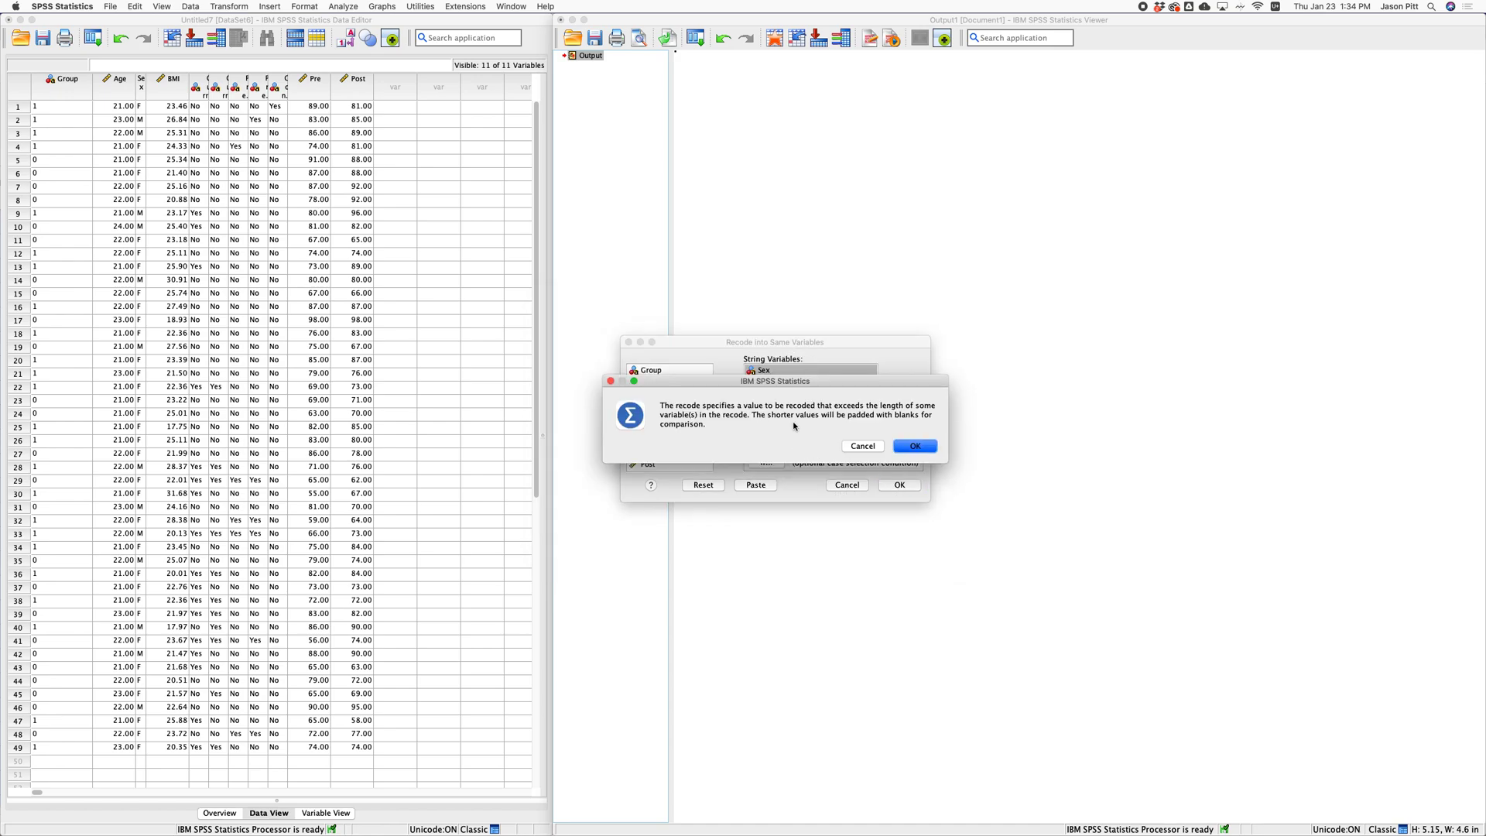
{"action": "left_click", "coordinate": [914, 447]}
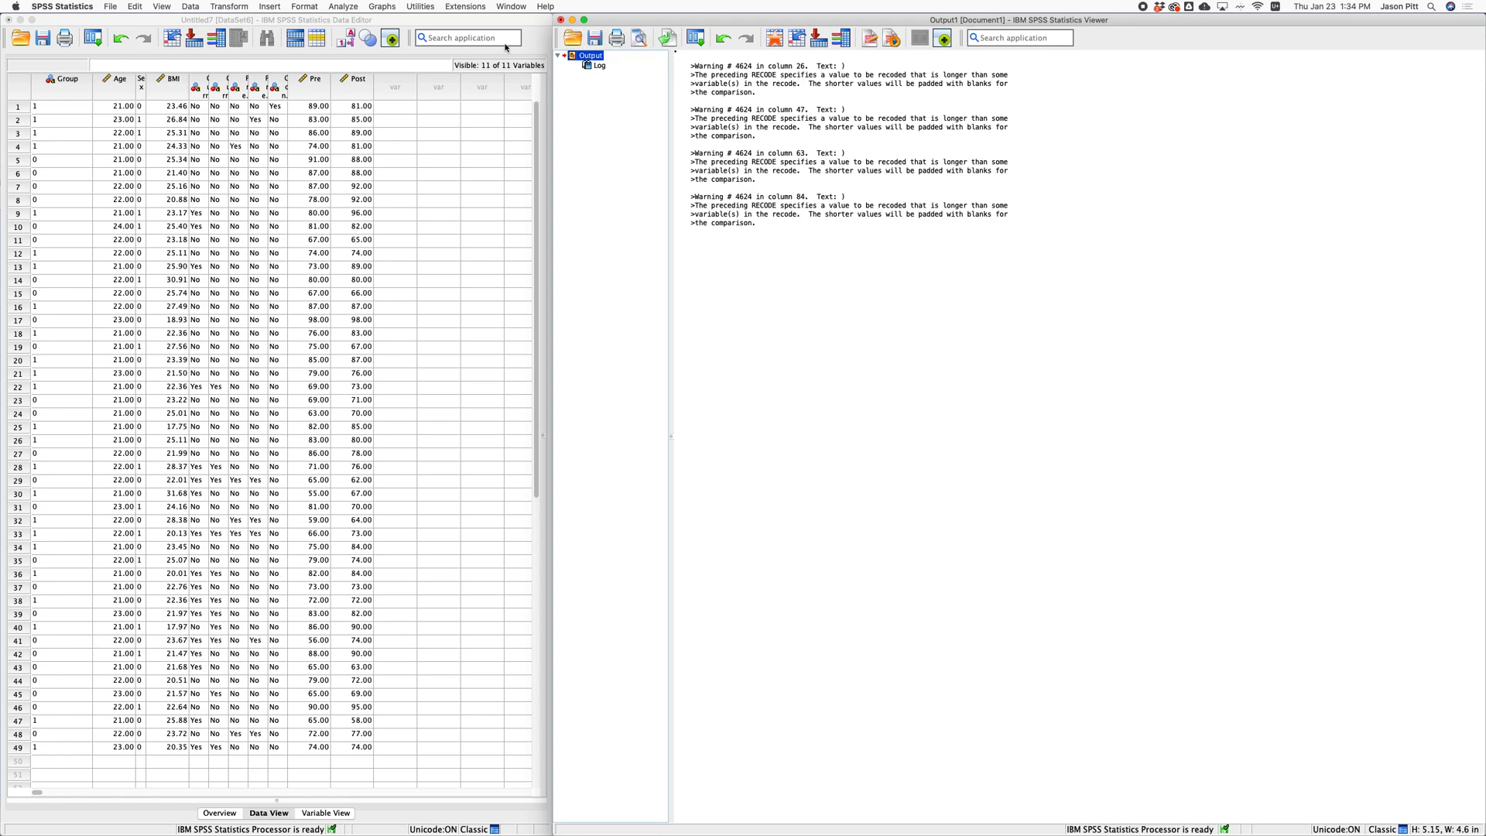
{"action": "left_click", "coordinate": [594, 59]}
{"action": "left_click", "coordinate": [595, 76]}
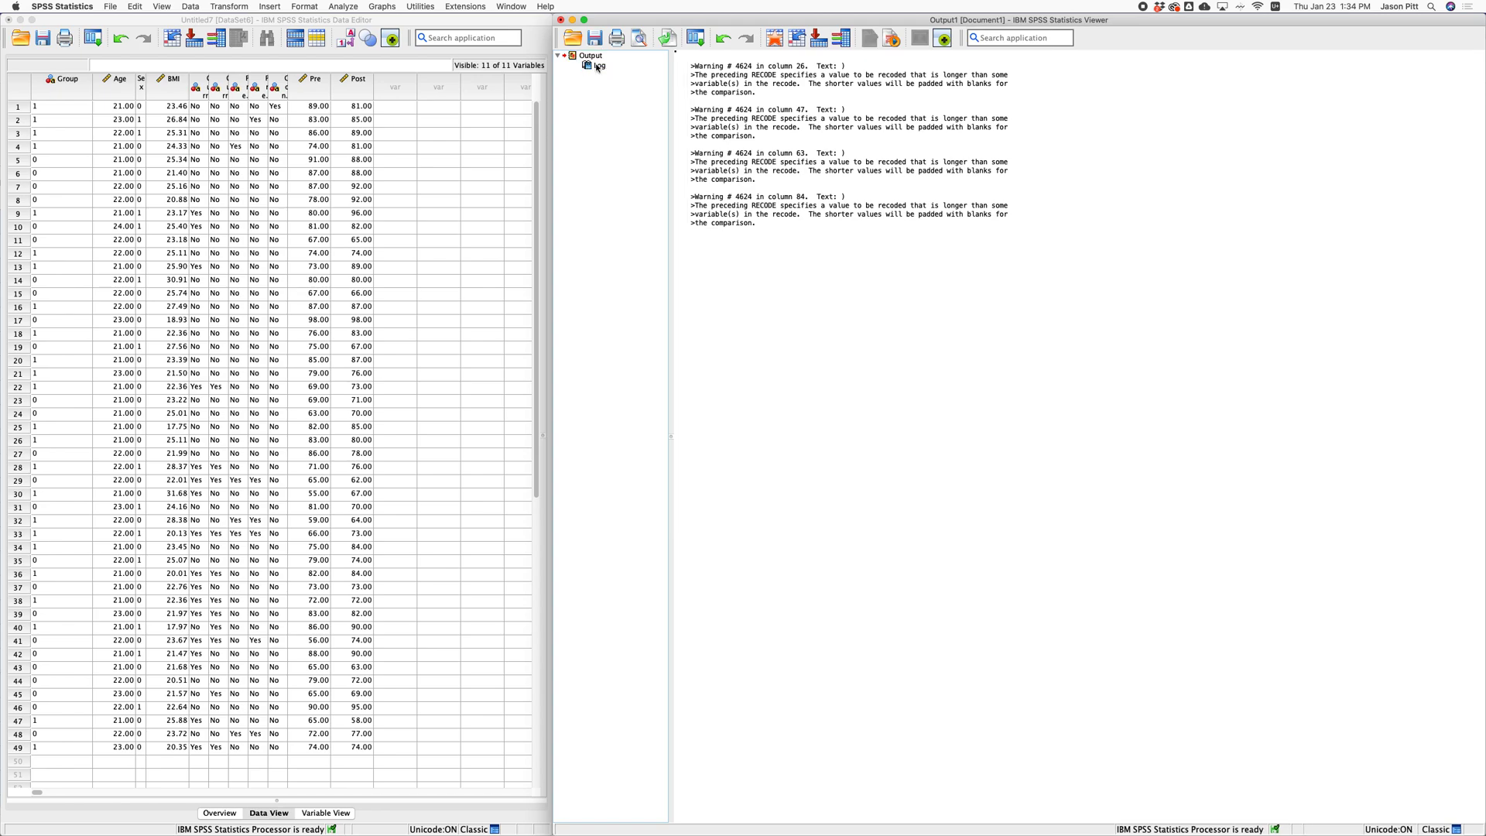
{"action": "double_click", "coordinate": [598, 66]}
{"action": "left_click", "coordinate": [591, 81]}
{"action": "left_click", "coordinate": [588, 66]}
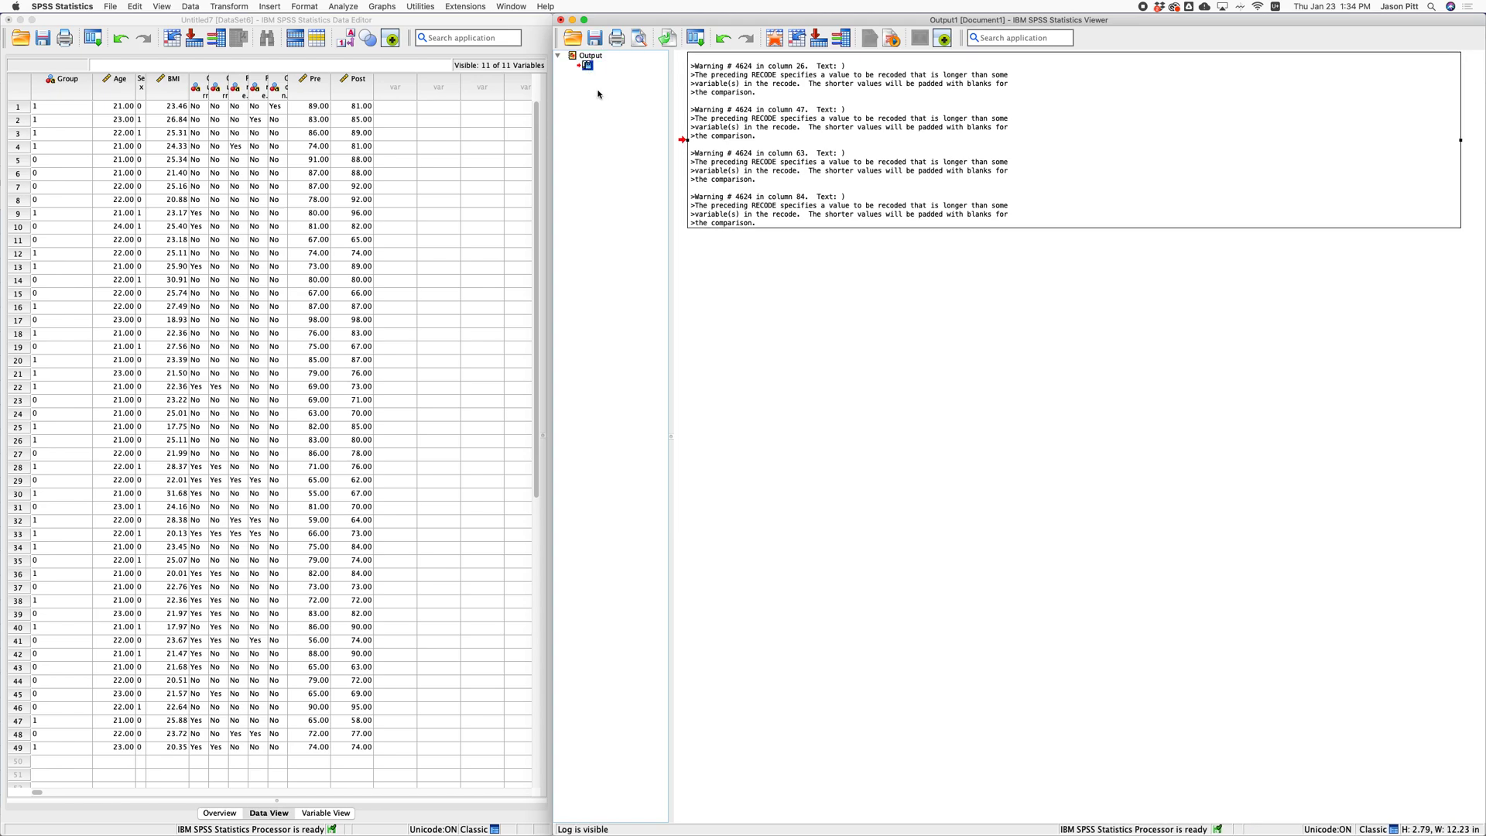
{"action": "key", "text": "Delete"}
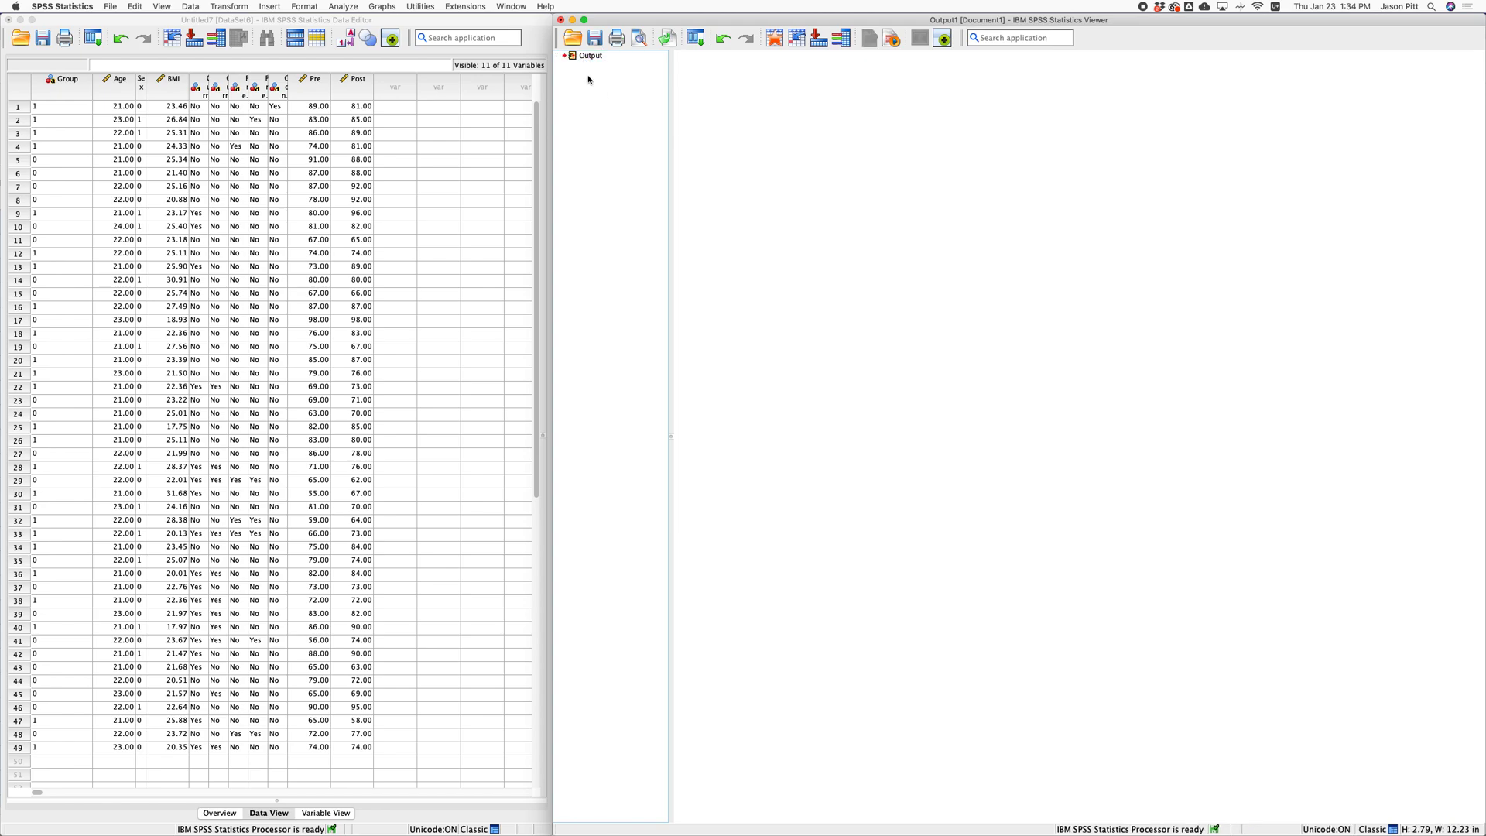
Step: Set up a Recode into Same Variables for Current_Pain through Concussion in place of Sex and open its old and new values
{"action": "left_click", "coordinate": [209, 145]}
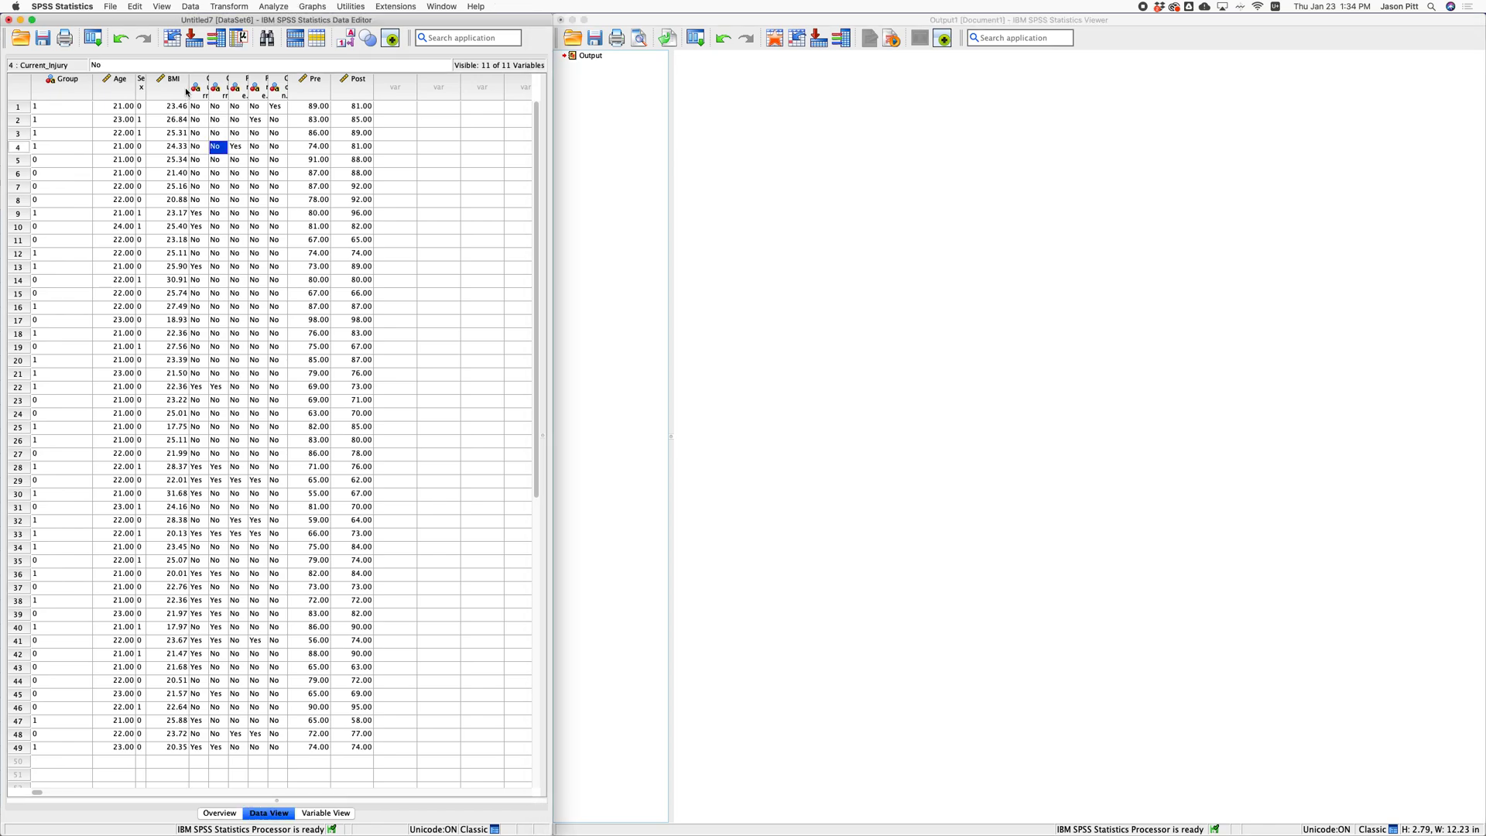
{"action": "left_click", "coordinate": [264, 8]}
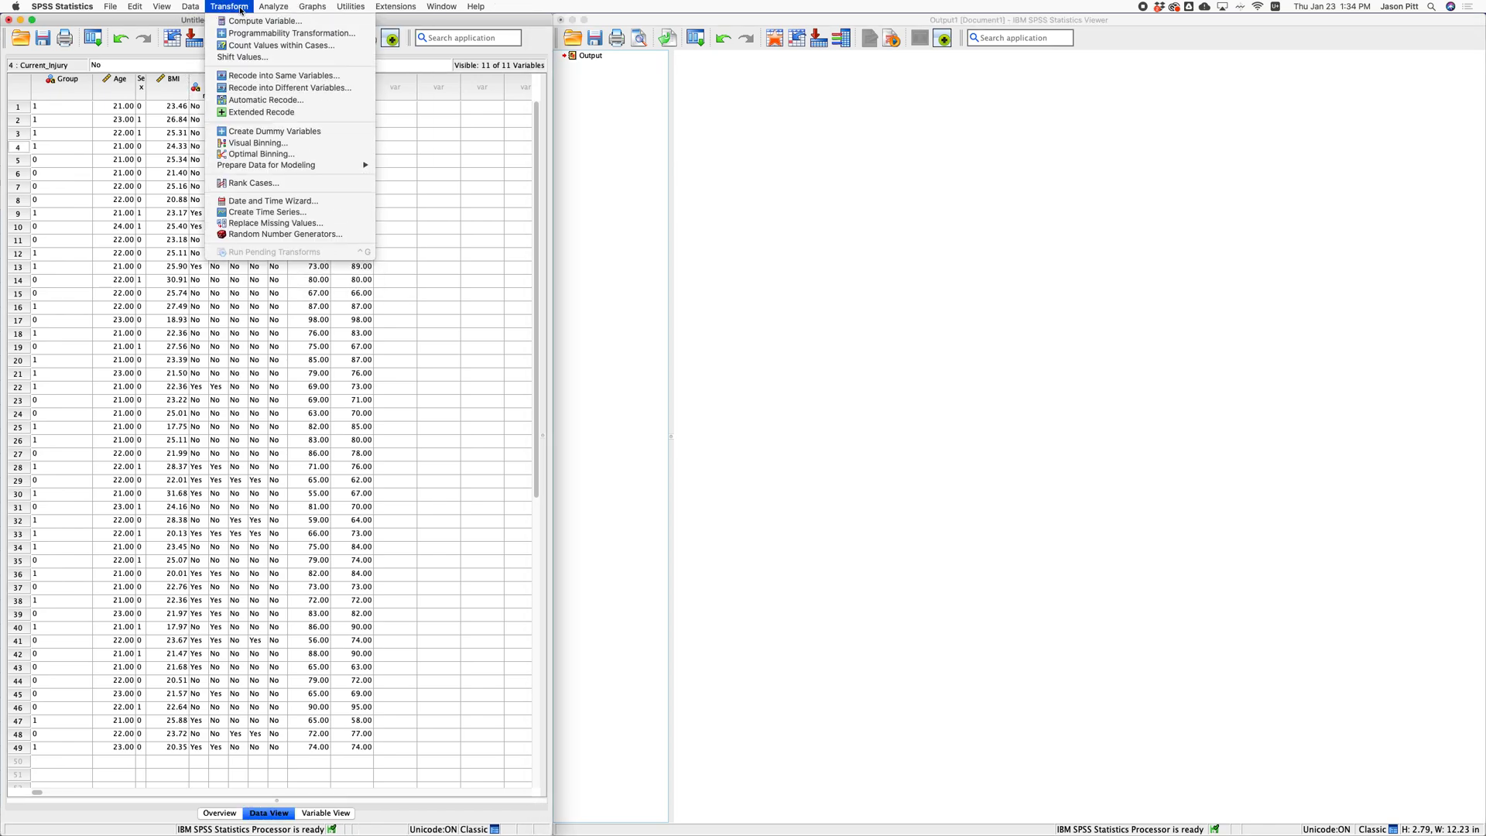
{"action": "left_click", "coordinate": [269, 75]}
{"action": "left_click", "coordinate": [770, 370]}
{"action": "left_click", "coordinate": [727, 396]}
{"action": "left_click", "coordinate": [661, 412]}
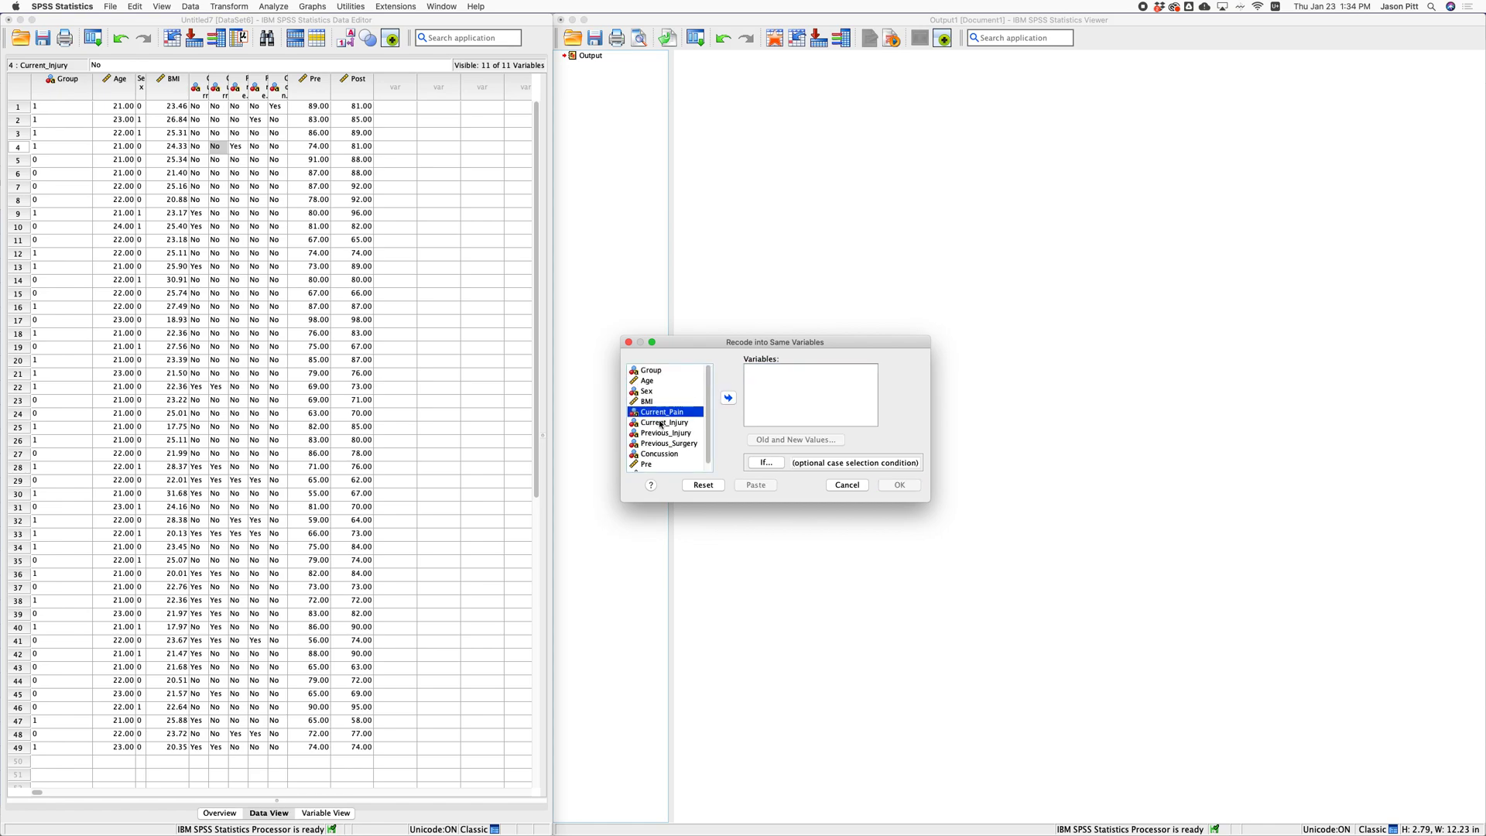
{"action": "left_click", "coordinate": [661, 451], "text": "shift"}
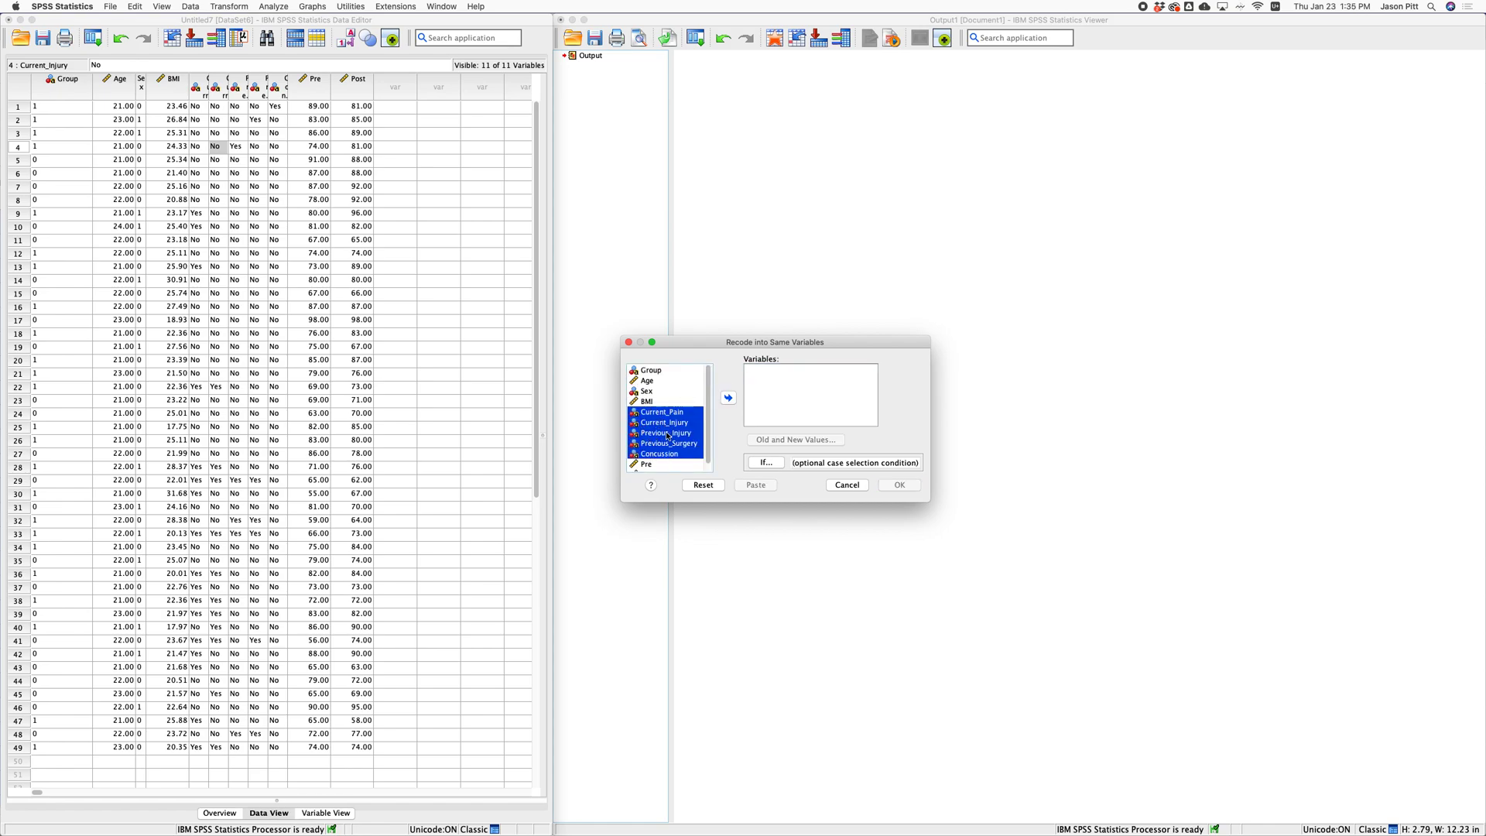
{"action": "left_click", "coordinate": [728, 397]}
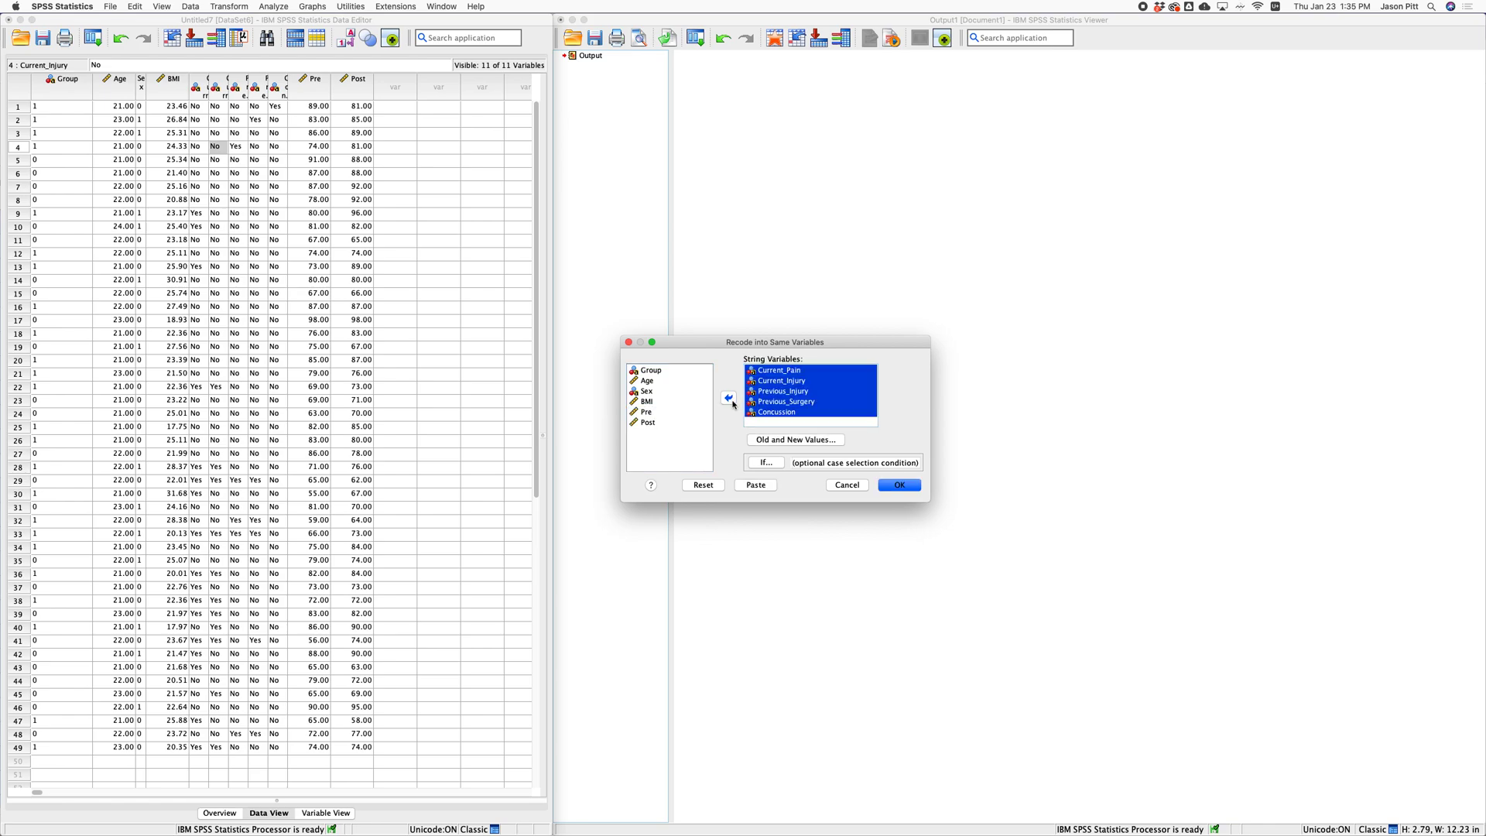
{"action": "left_click", "coordinate": [786, 440]}
Step: Add recode rules for the five history variables that change Yes to 1 and No to 0
{"action": "left_click", "coordinate": [590, 345]}
{"action": "type", "text": "Yes"}
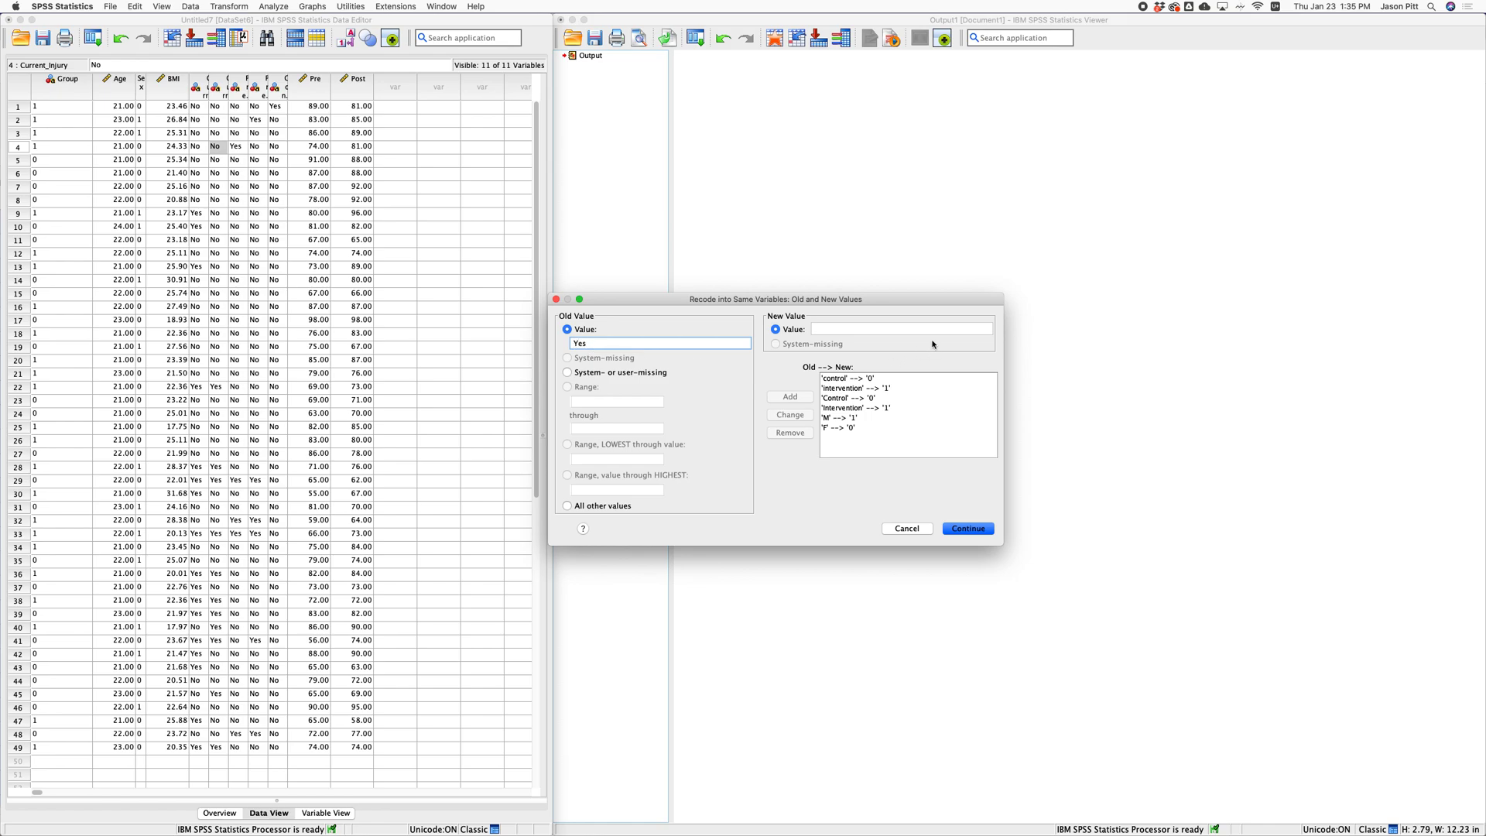
{"action": "left_click", "coordinate": [888, 328]}
{"action": "type", "text": "1"}
{"action": "left_click", "coordinate": [800, 396]}
{"action": "left_click", "coordinate": [636, 346]}
{"action": "type", "text": "No"}
{"action": "left_click", "coordinate": [823, 330]}
{"action": "type", "text": "0"}
{"action": "left_click", "coordinate": [790, 397]}
Step: Run the recode of the five Yes/No variables and delete its warning log from the output
{"action": "left_click", "coordinate": [952, 534]}
{"action": "left_click", "coordinate": [901, 492]}
{"action": "left_click", "coordinate": [911, 448]}
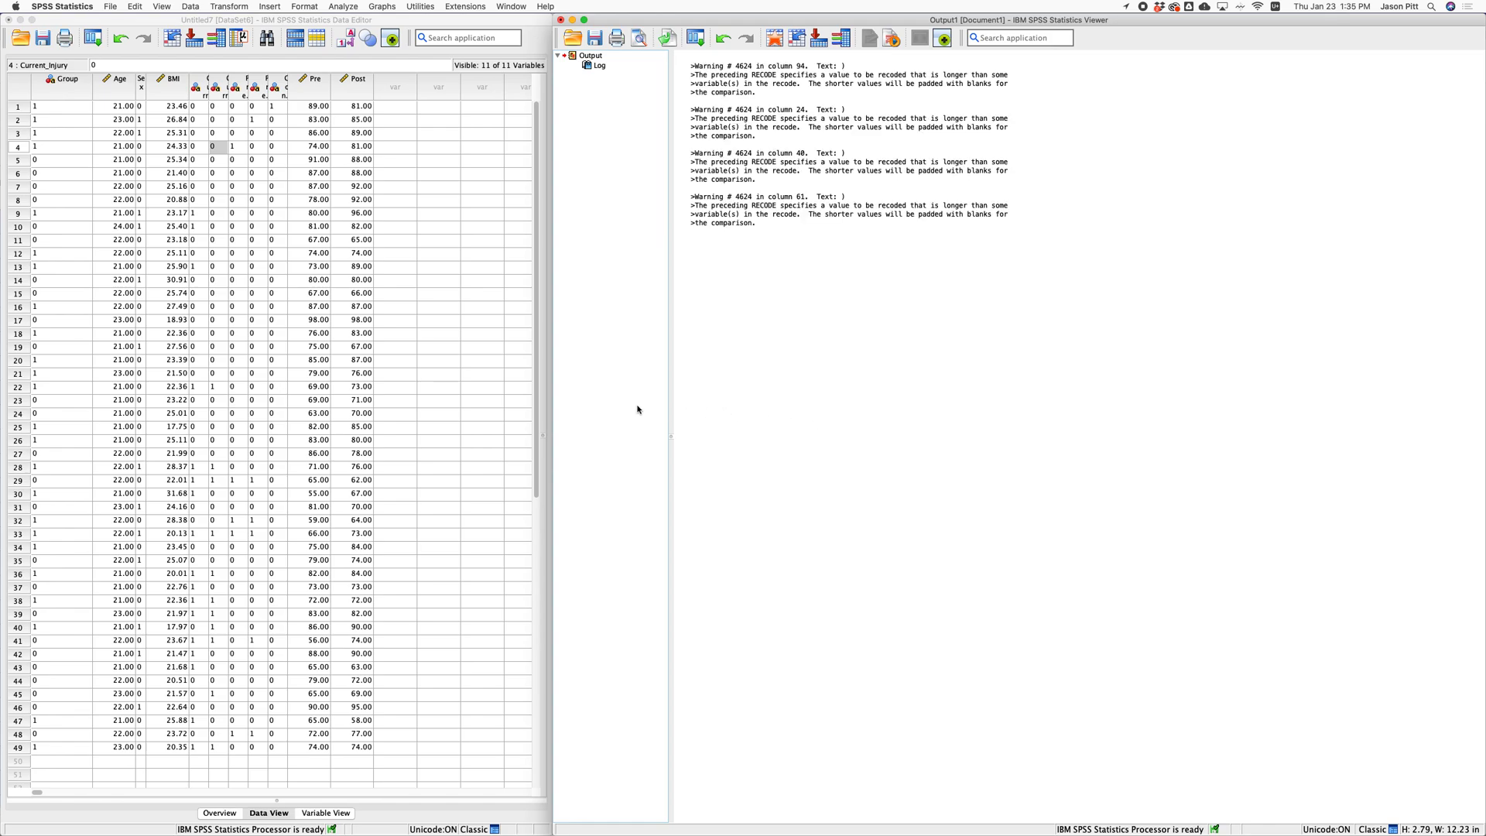
{"action": "left_click", "coordinate": [587, 67]}
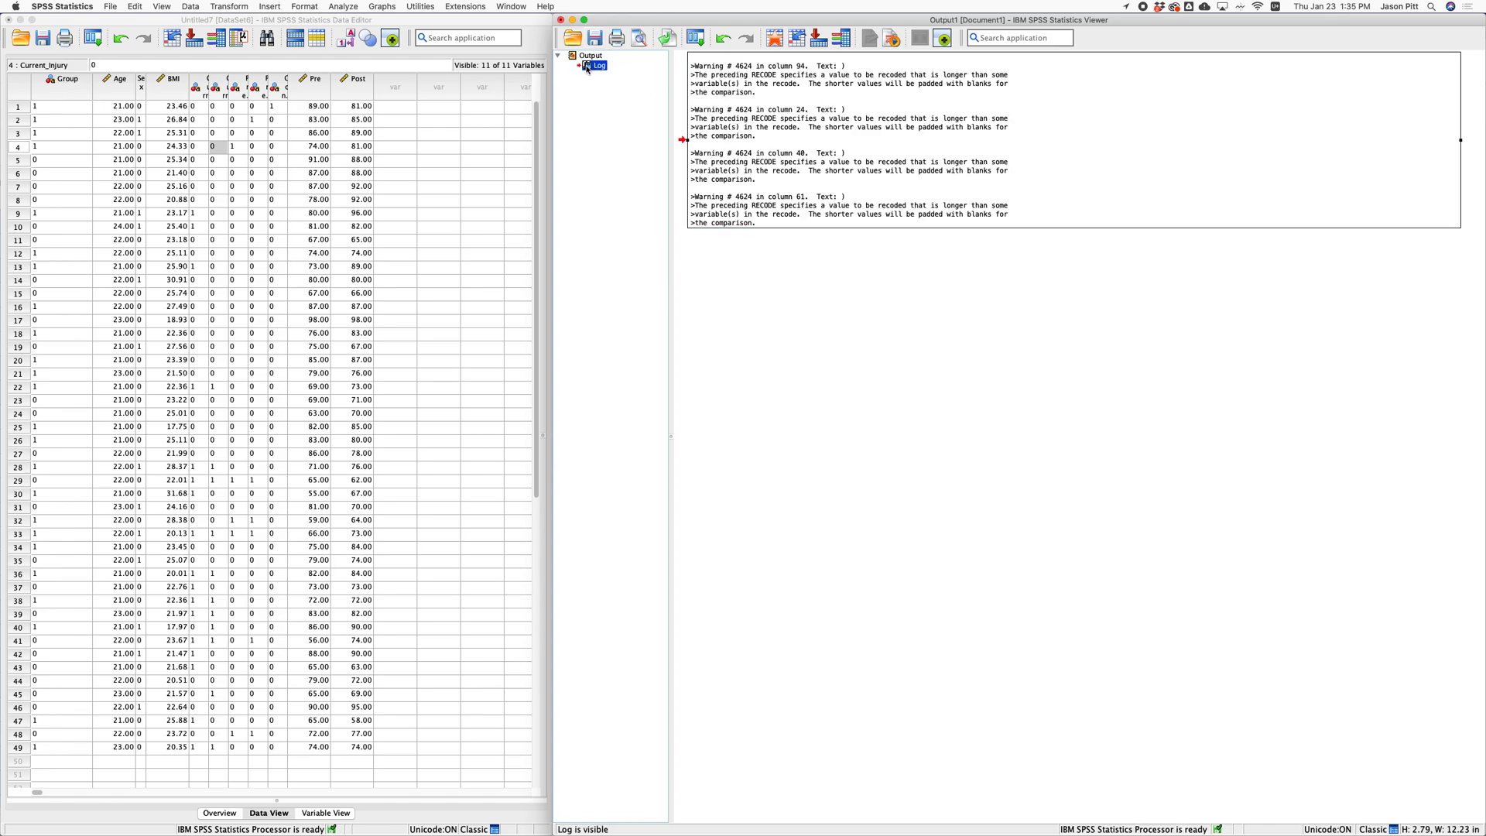
{"action": "key", "text": "Delete"}
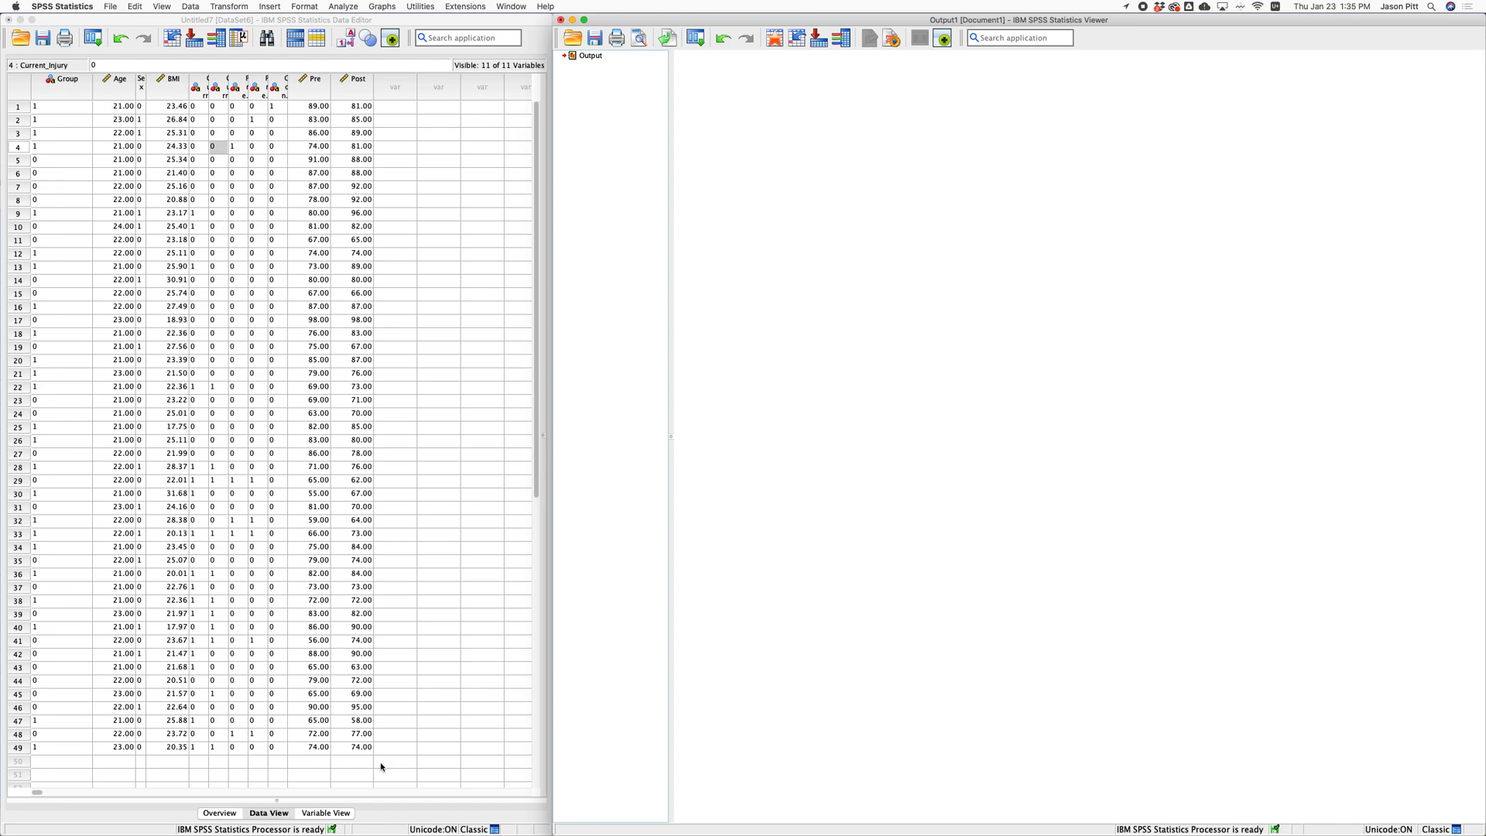
Step: Change the variable type of Group from String to Numeric in the variable definitions
{"action": "left_click", "coordinate": [304, 813]}
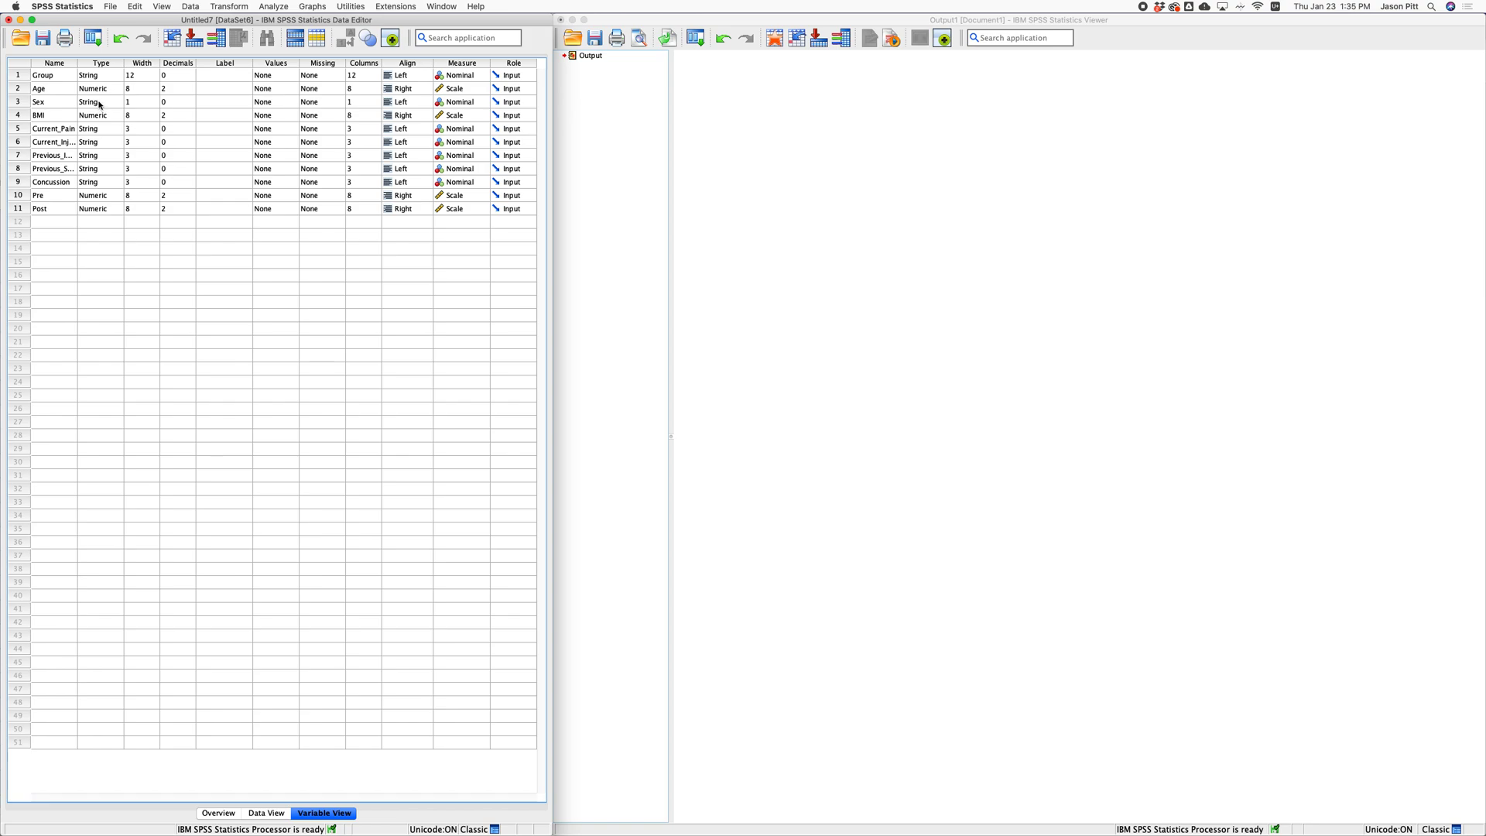
{"action": "left_click", "coordinate": [91, 78]}
{"action": "left_click", "coordinate": [115, 76]}
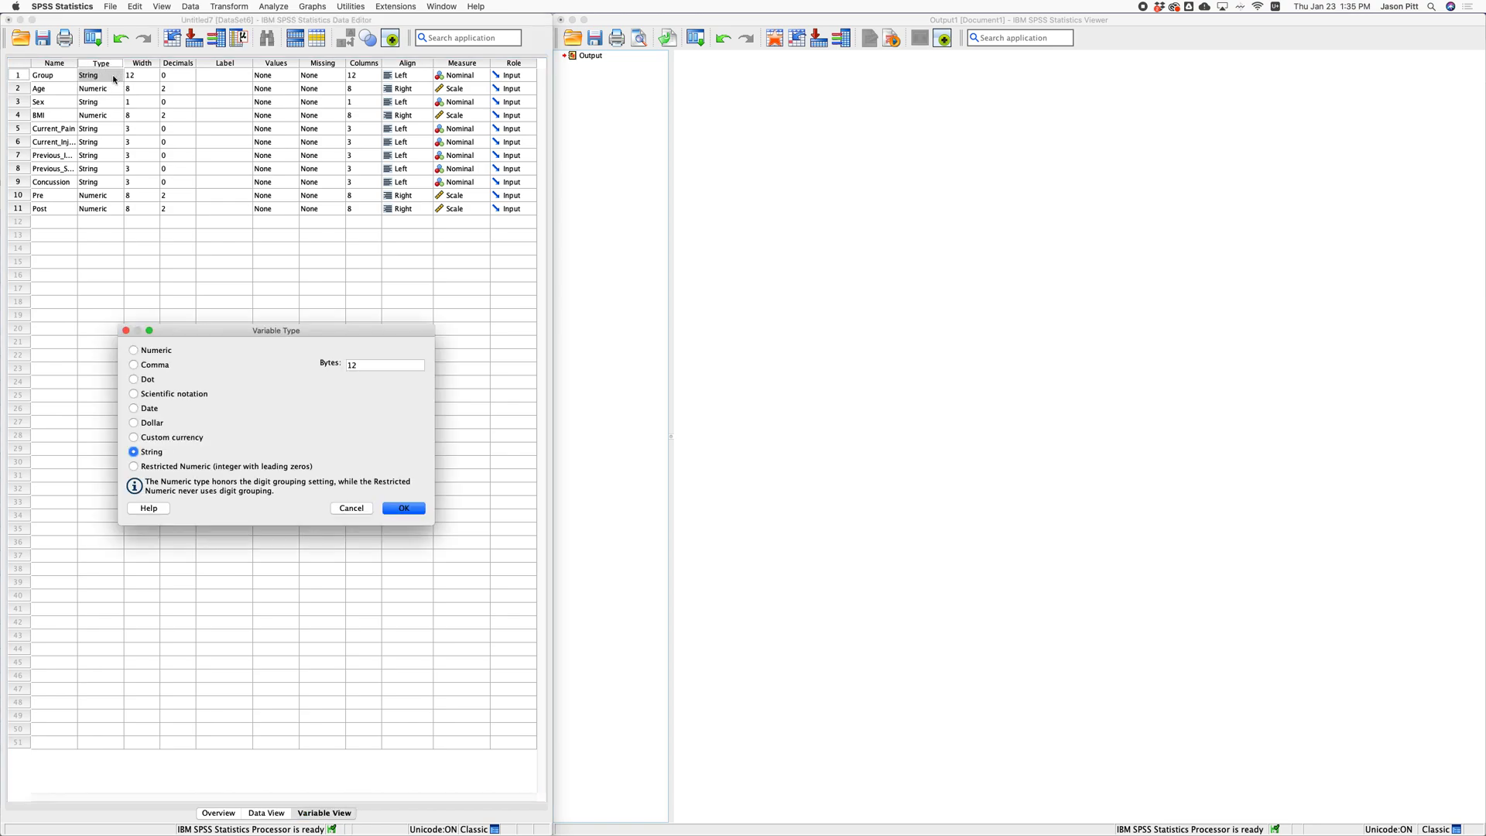
{"action": "left_click", "coordinate": [133, 350]}
{"action": "left_click", "coordinate": [411, 507]}
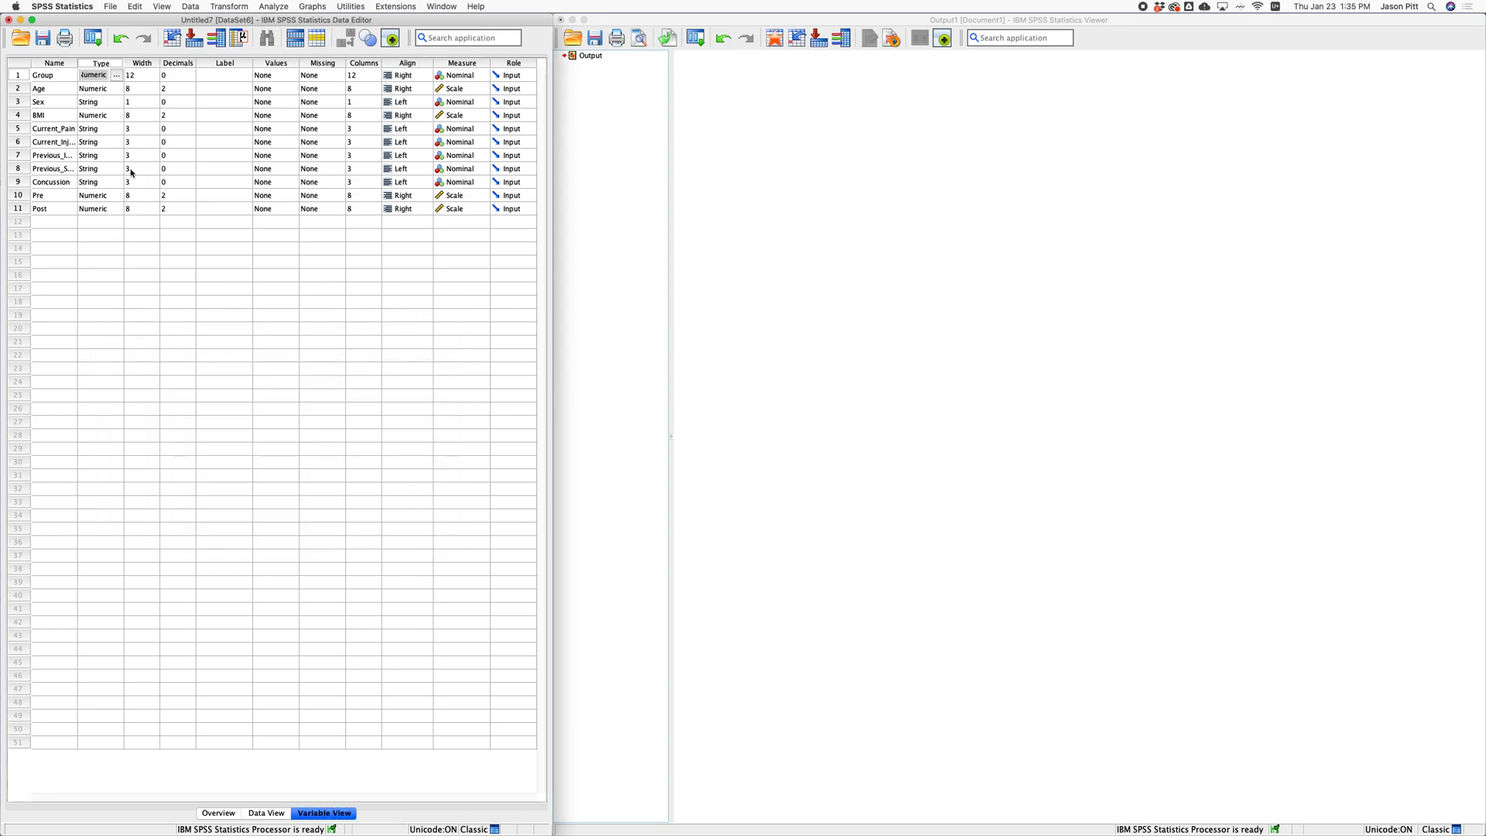
Step: Copy Group's Numeric type to Sex, Current_Pain, Current_Injury, Previous_Injury, Previous_Surgery and Concussion
{"action": "left_click", "coordinate": [94, 90]}
{"action": "key", "text": "Up"}
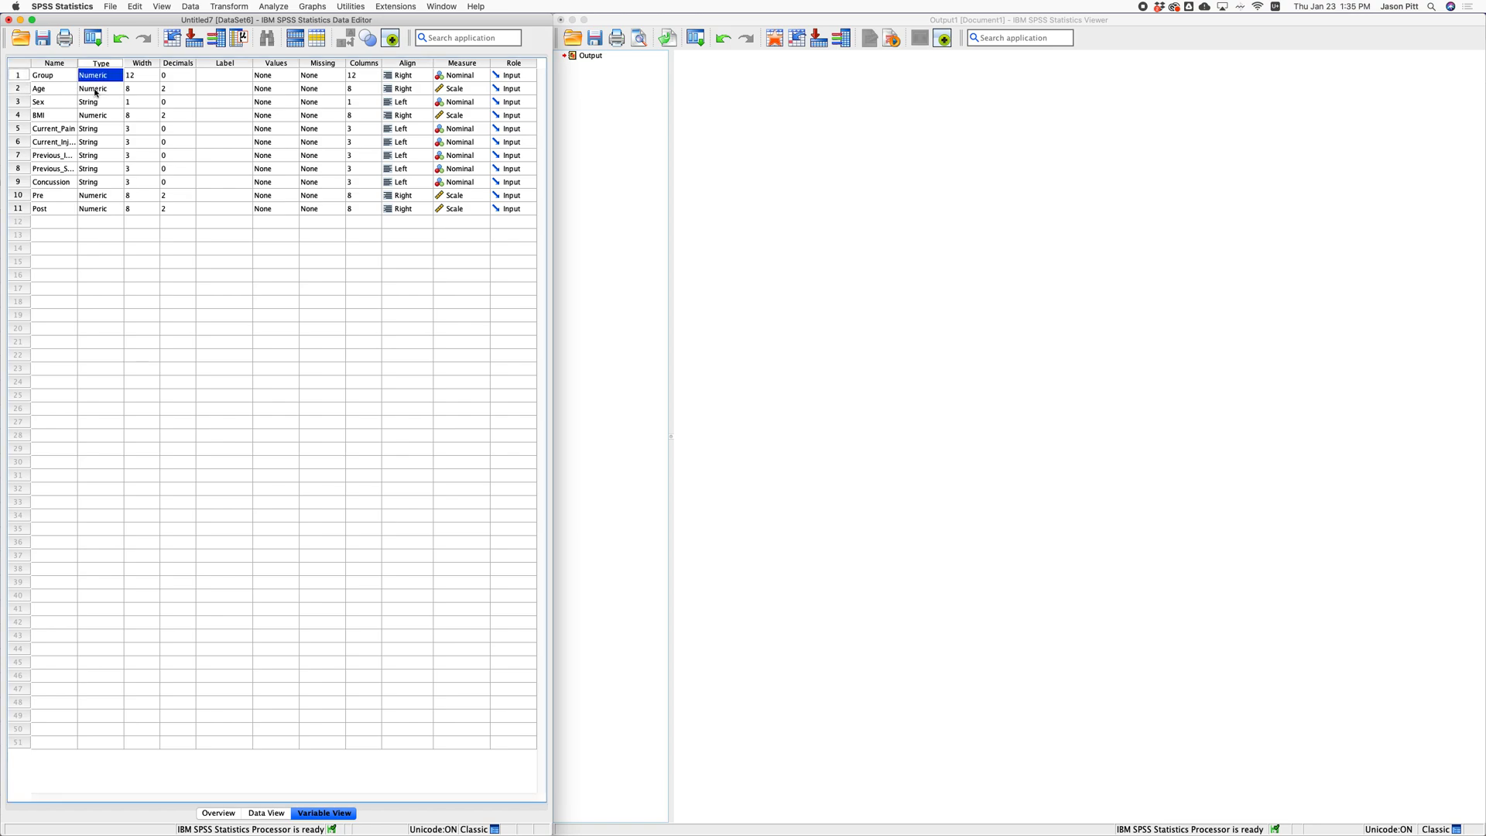
{"action": "key", "text": "super+c"}
{"action": "key", "text": "Down"}
{"action": "key", "text": "Down"}
{"action": "key", "text": "super+v"}
{"action": "key", "text": "Down"}
{"action": "key", "text": "Down"}
{"action": "key", "text": "super+v"}
{"action": "key", "text": "Down"}
{"action": "key", "text": "super+v"}
{"action": "key", "text": "Down"}
{"action": "key", "text": "super+v"}
{"action": "key", "text": "Down"}
{"action": "key", "text": "super+v"}
{"action": "key", "text": "Down"}
{"action": "key", "text": "super+v"}
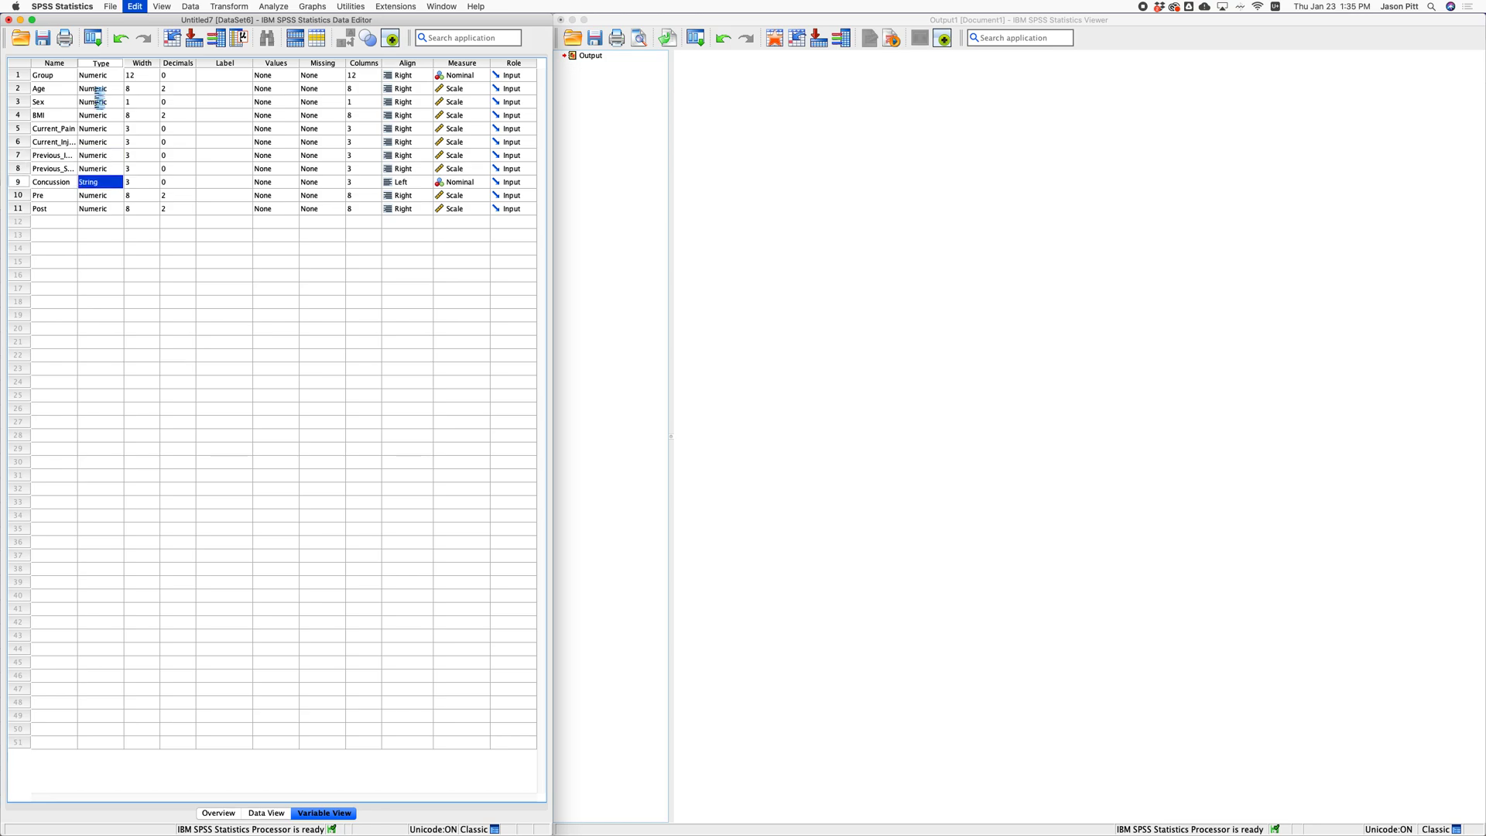
{"action": "key", "text": "Up"}
{"action": "key", "text": "Up"}
{"action": "key", "text": "Up"}
{"action": "key", "text": "Up"}
{"action": "key", "text": "Up"}
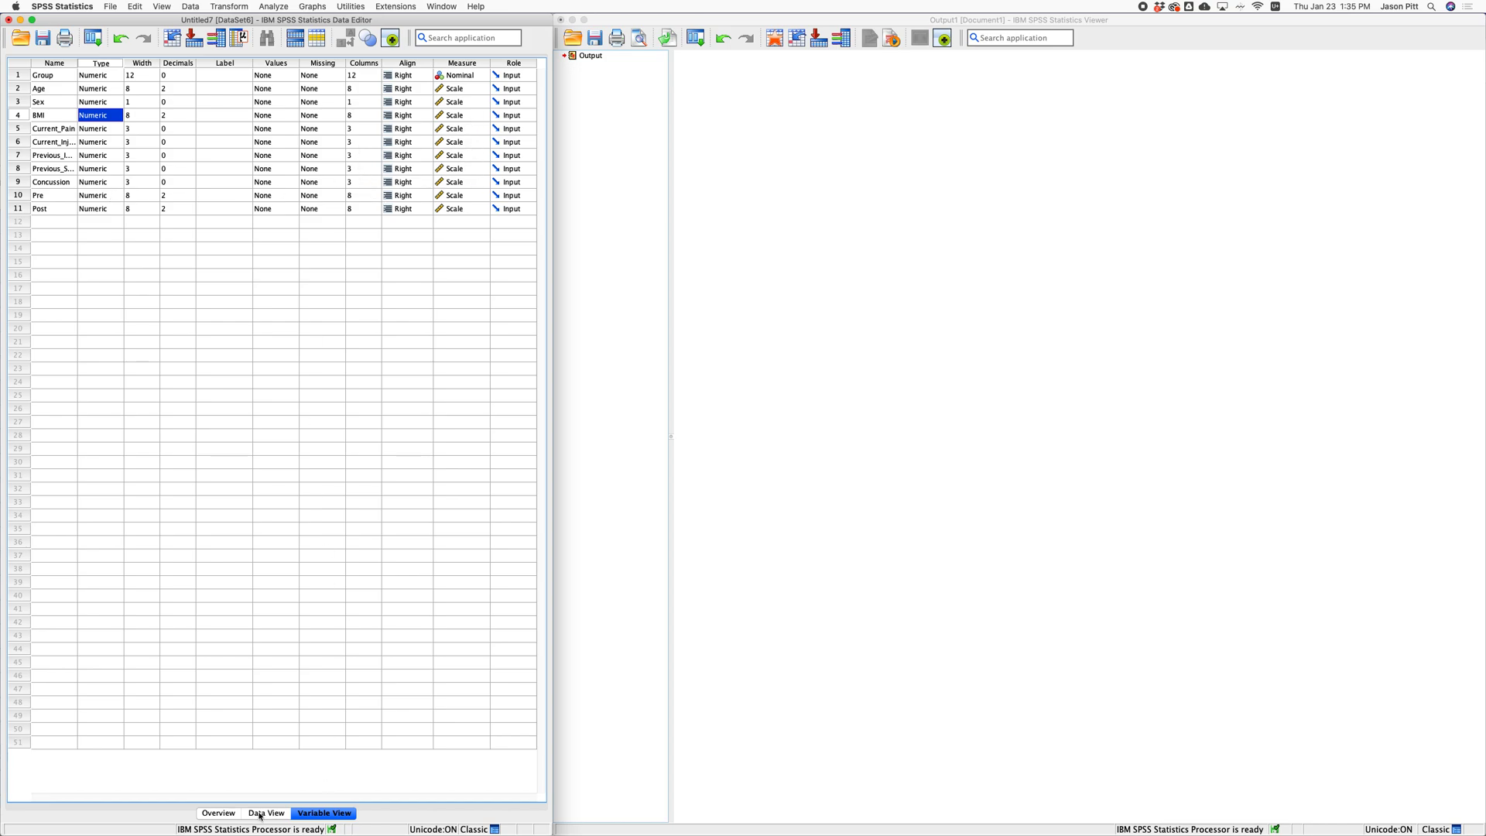
Step: Set the measurement level of Group to Scale and return to the data sheet
{"action": "left_click", "coordinate": [455, 75]}
{"action": "left_click", "coordinate": [451, 55]}
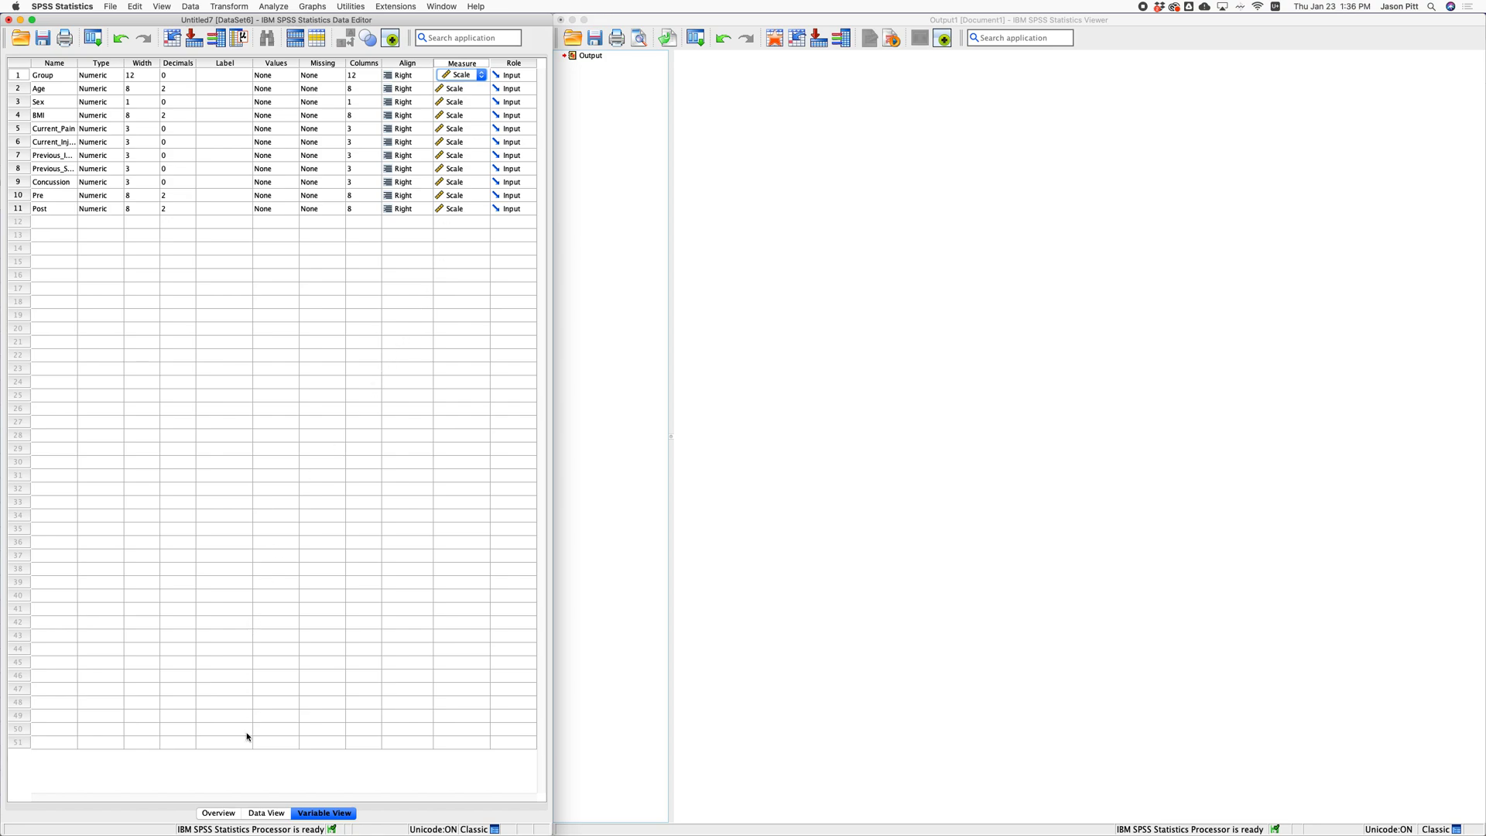
{"action": "left_click", "coordinate": [266, 813]}
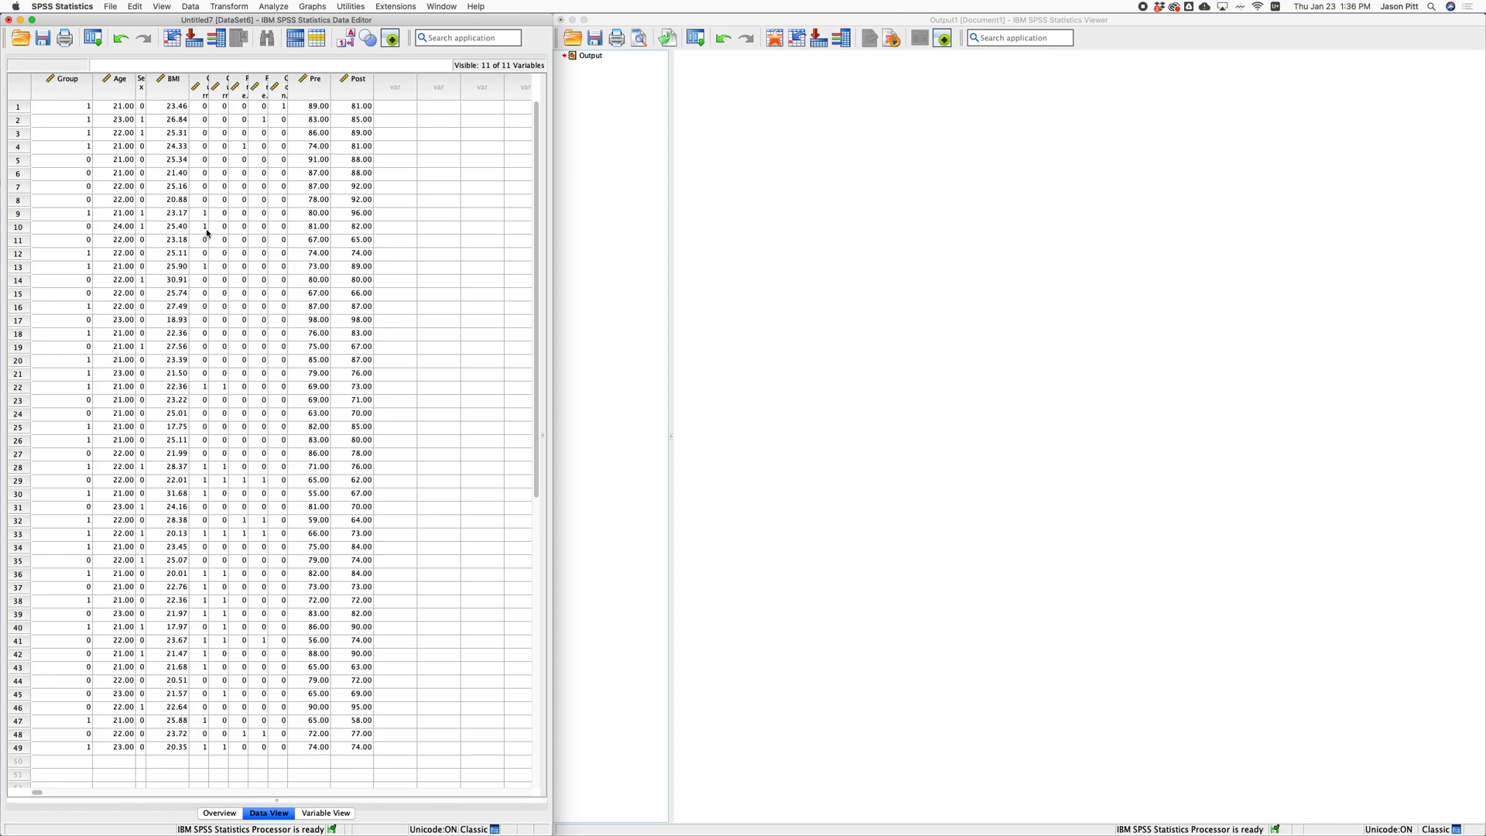
Step: Widen the Current_Pain, Current_Injury, Previous_Injury, Previous_Surgery, Concussion and Sex columns so their full names fit
{"action": "left_click_drag", "start_coordinate": [207, 90], "coordinate": [320, 91]}
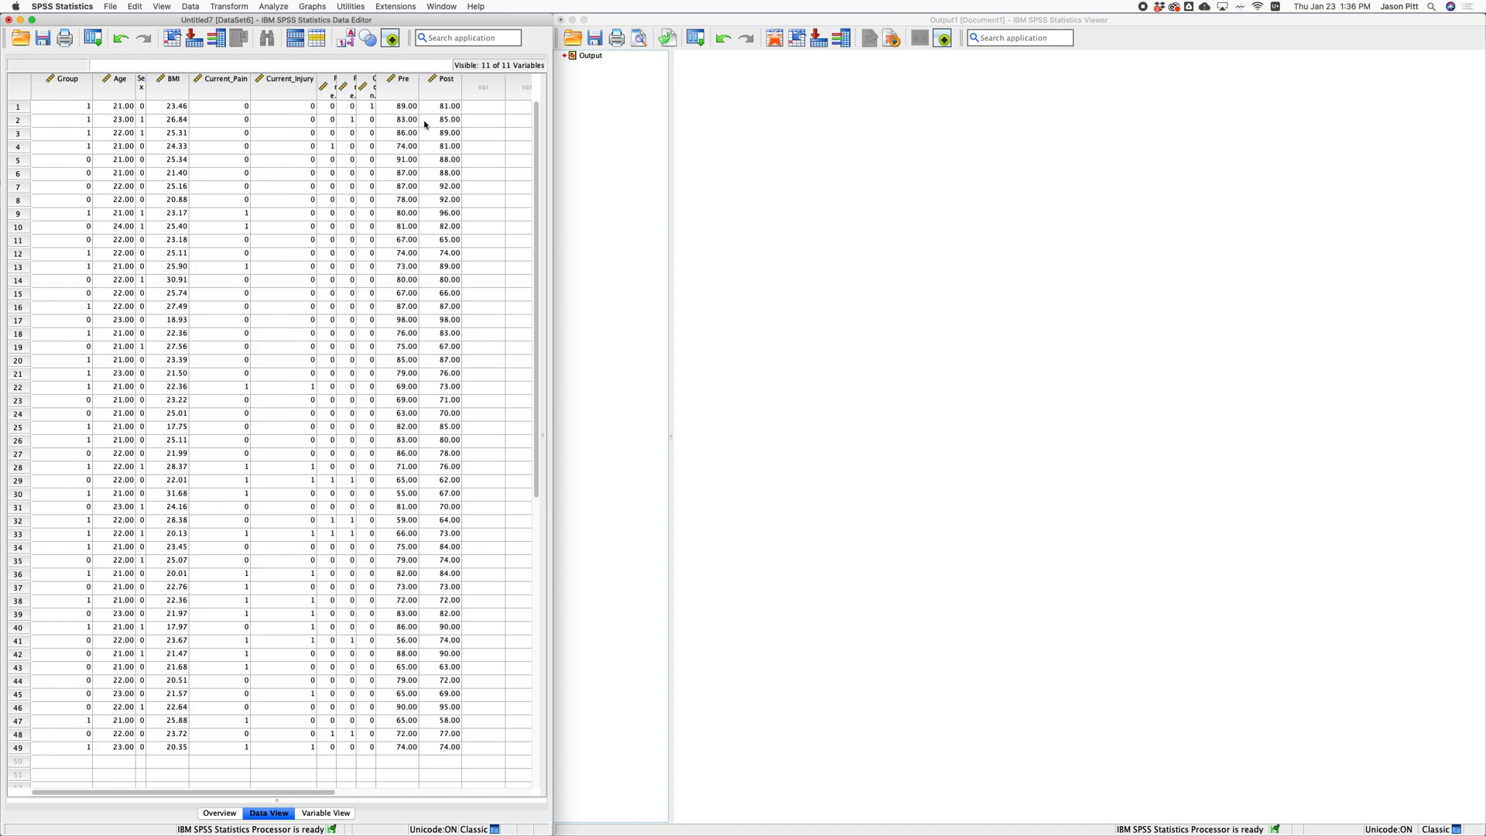
{"action": "left_click_drag", "start_coordinate": [336, 81], "coordinate": [453, 84]}
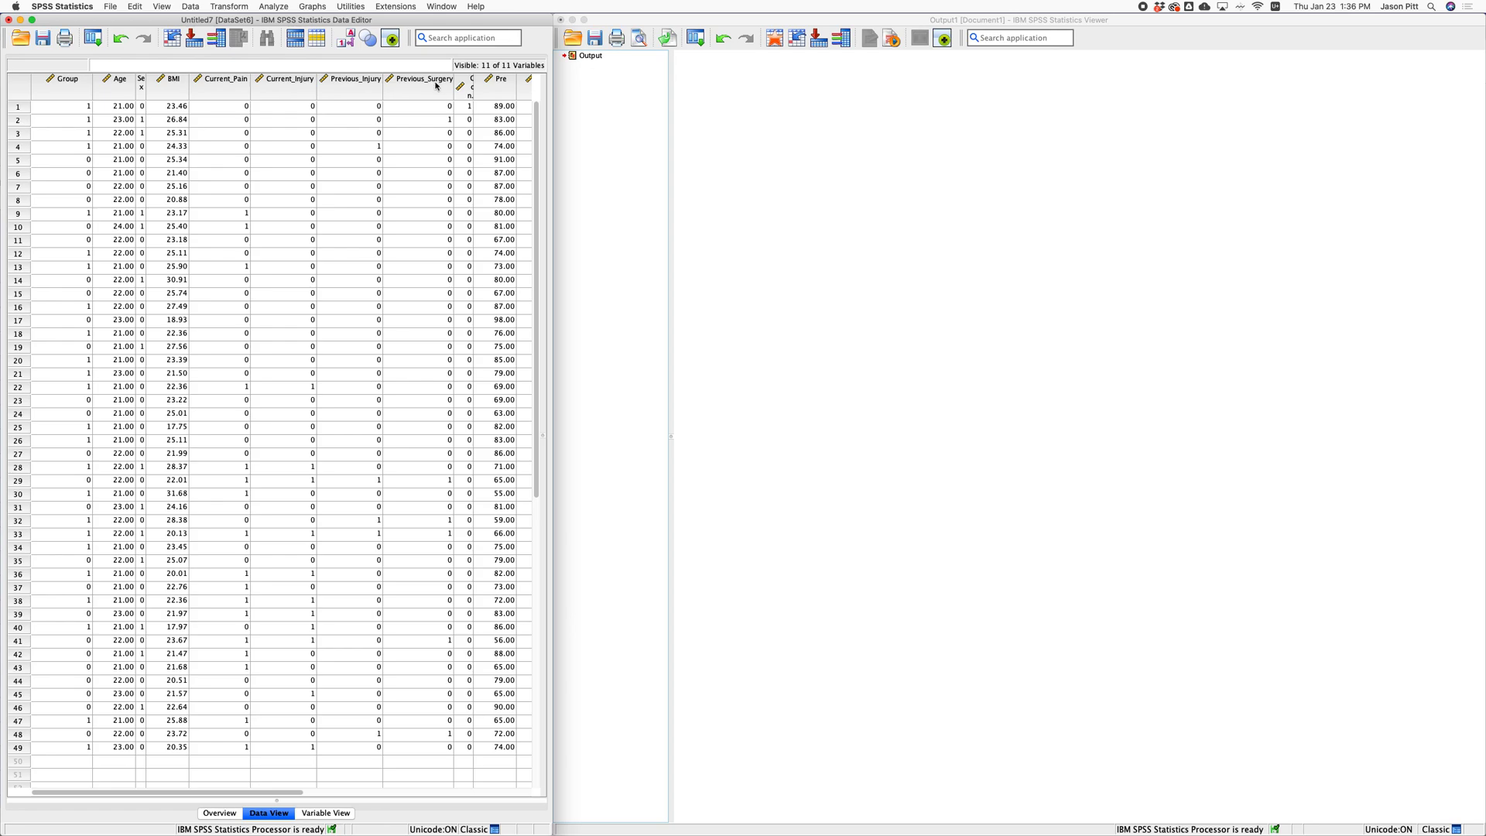
{"action": "left_click_drag", "start_coordinate": [473, 87], "coordinate": [509, 86]}
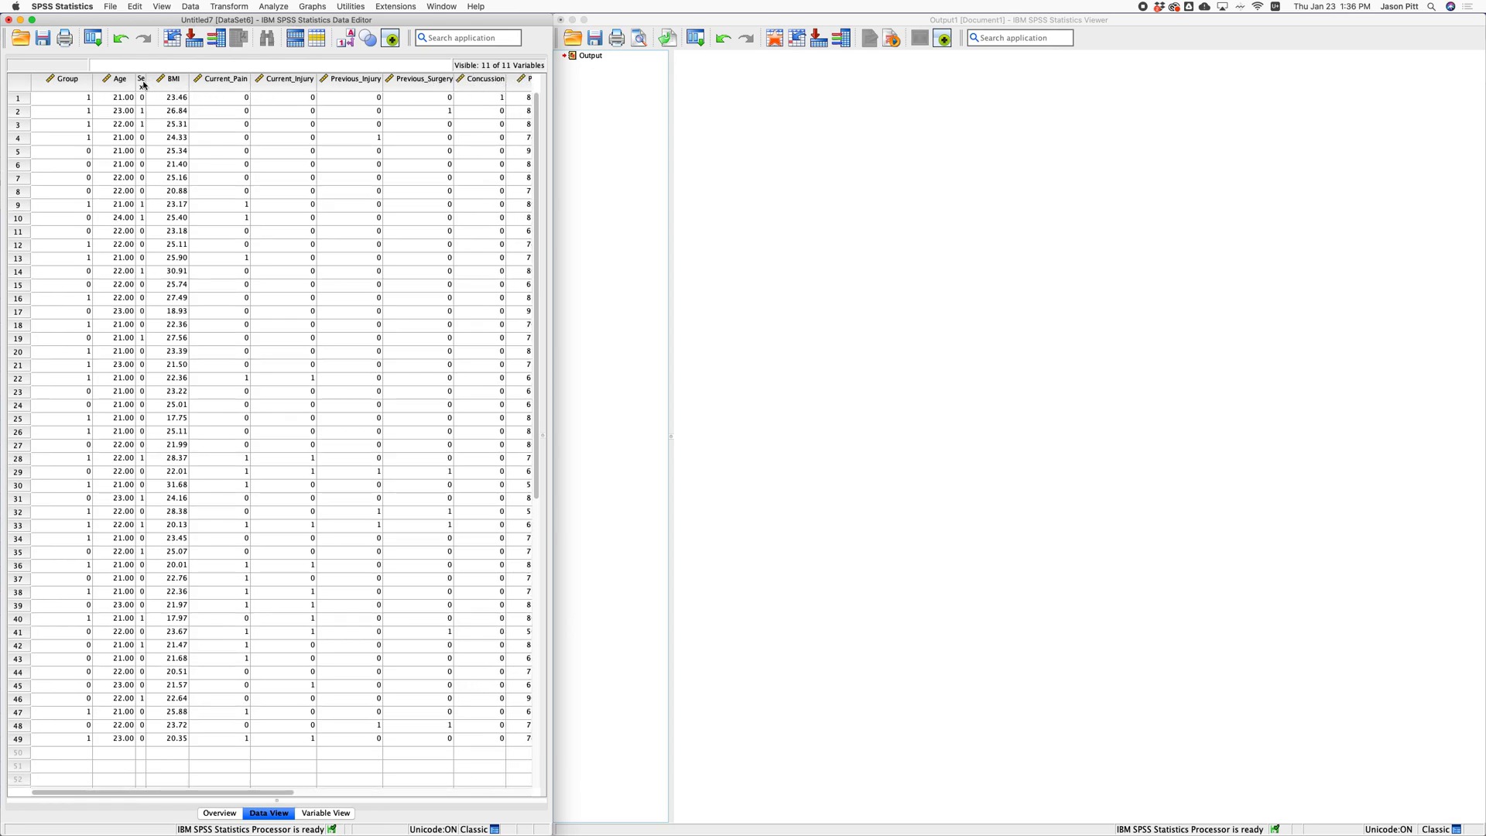
{"action": "left_click_drag", "start_coordinate": [147, 84], "coordinate": [168, 80]}
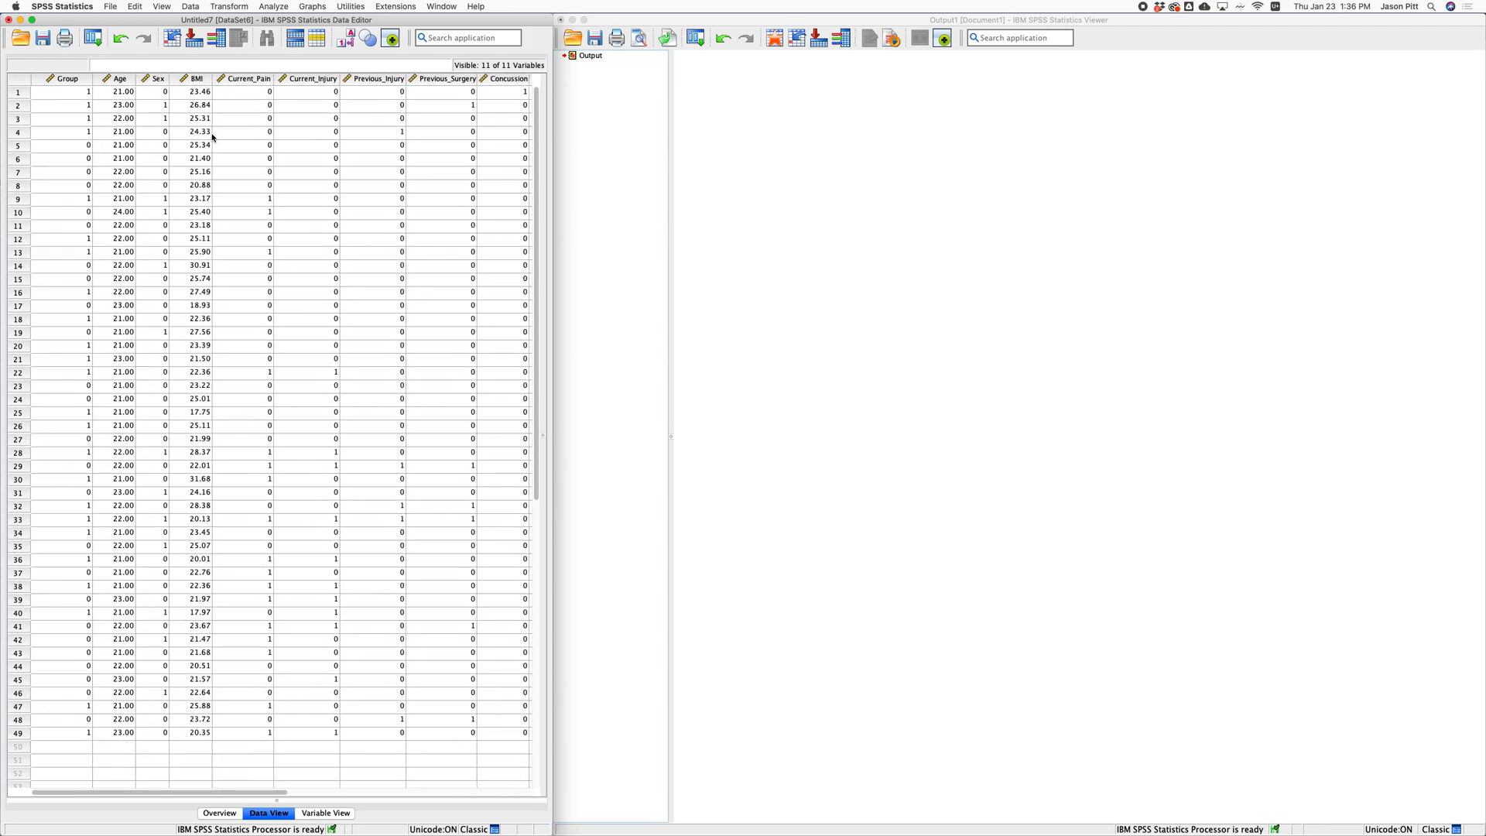
{"action": "scroll", "coordinate": [209, 133], "scroll_direction": "right", "scroll_amount": 5}
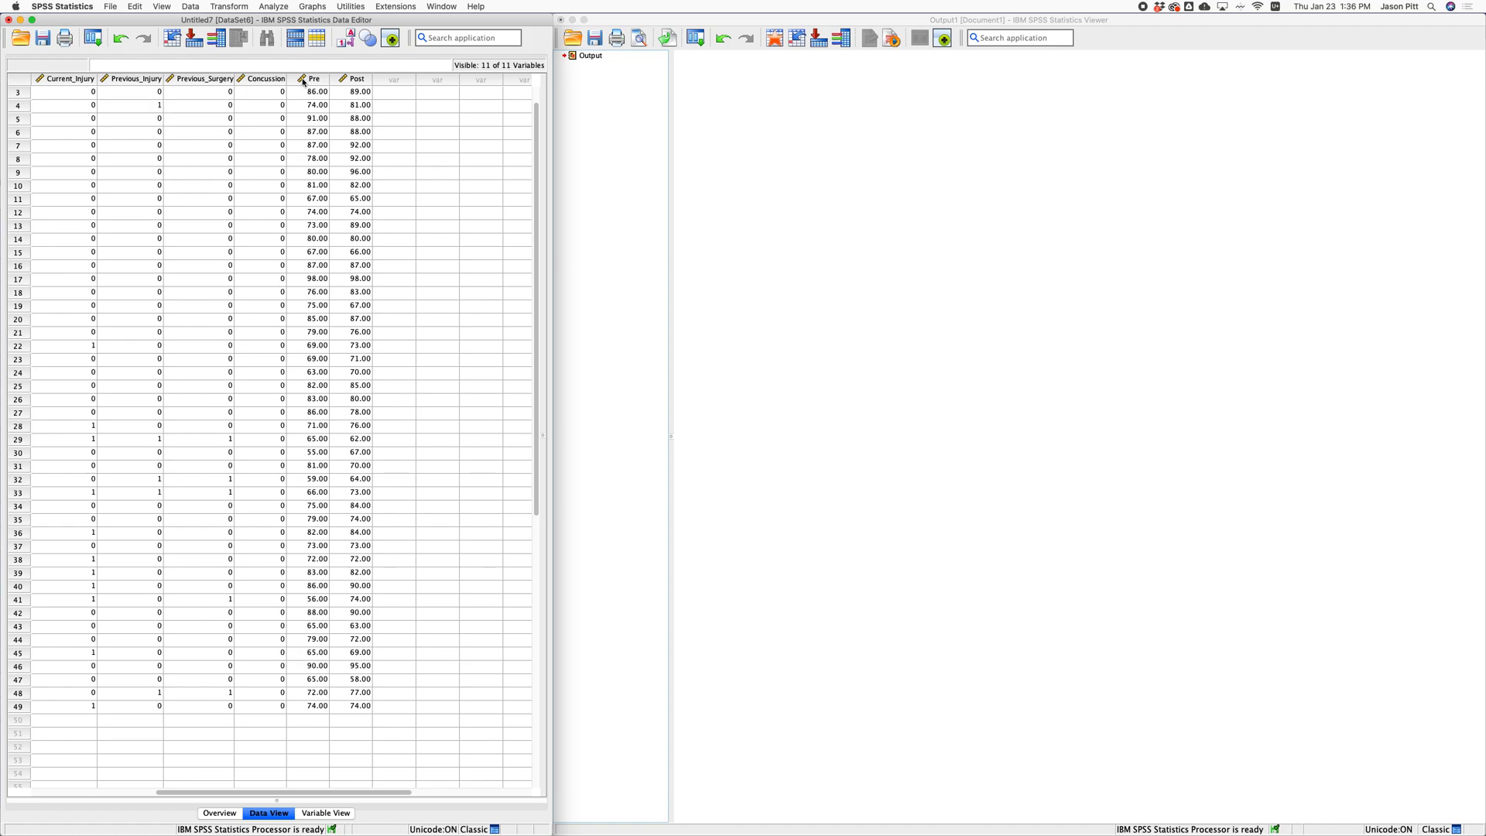
{"action": "scroll", "coordinate": [331, 114], "scroll_direction": "left", "scroll_amount": 5}
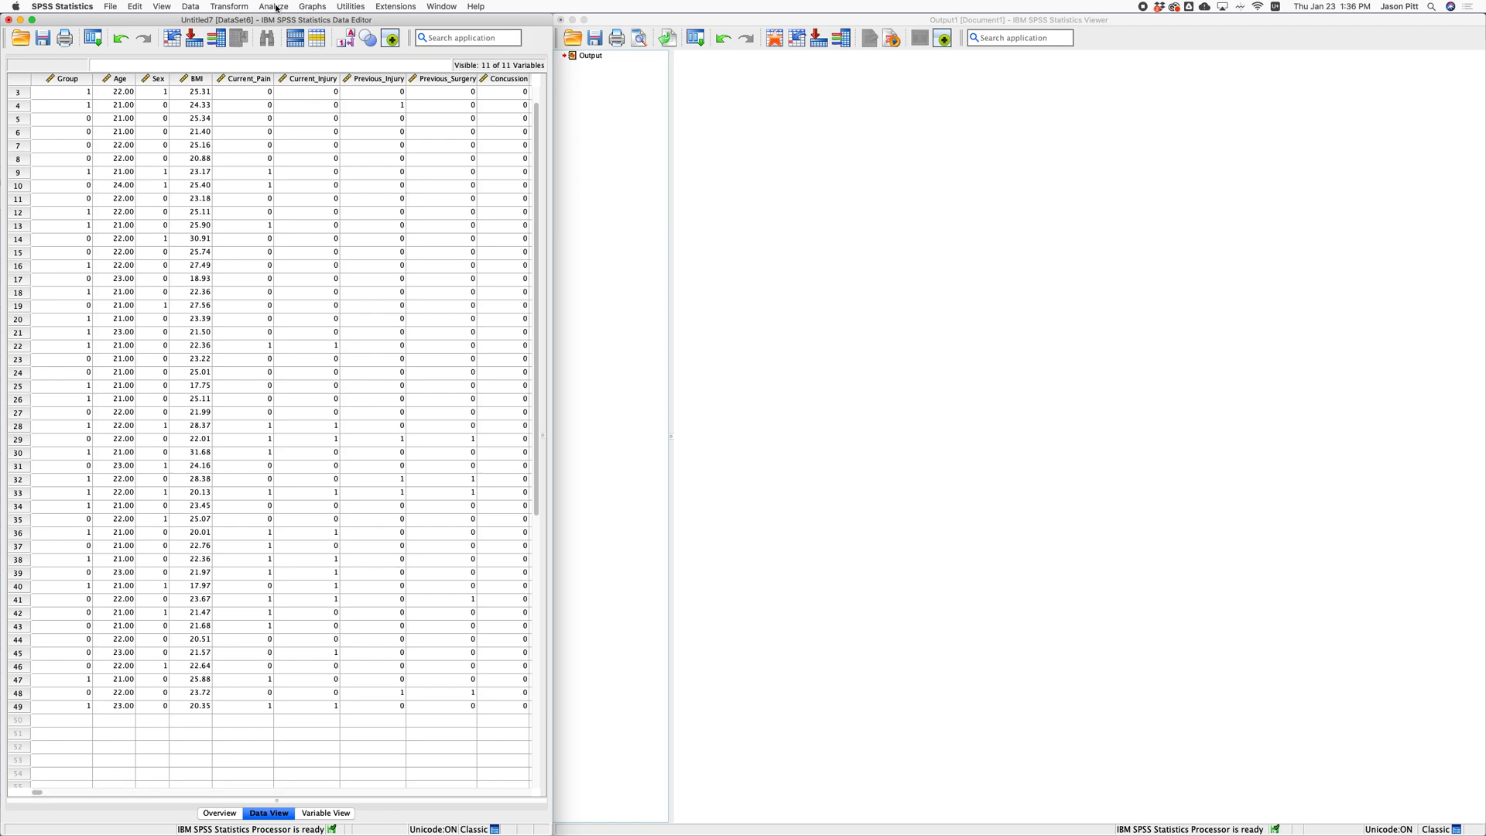
Step: Open the Linear Regression setup and remove the leftover Pre and Group predictors from block 1
{"action": "scroll", "coordinate": [351, 120], "scroll_direction": "right", "scroll_amount": 5}
{"action": "scroll", "coordinate": [301, 97], "scroll_direction": "left", "scroll_amount": 5}
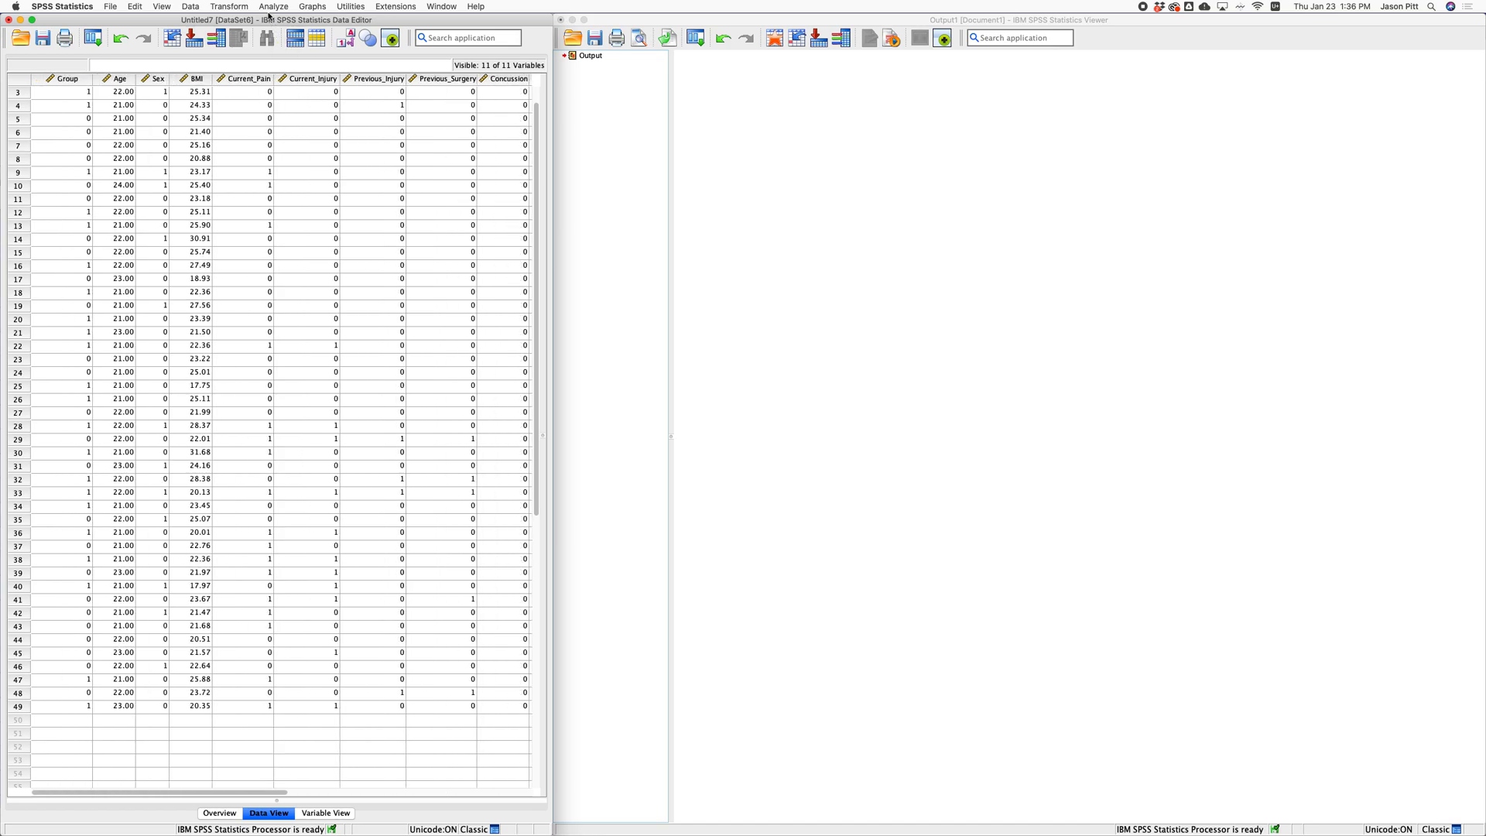
{"action": "left_click", "coordinate": [273, 7]}
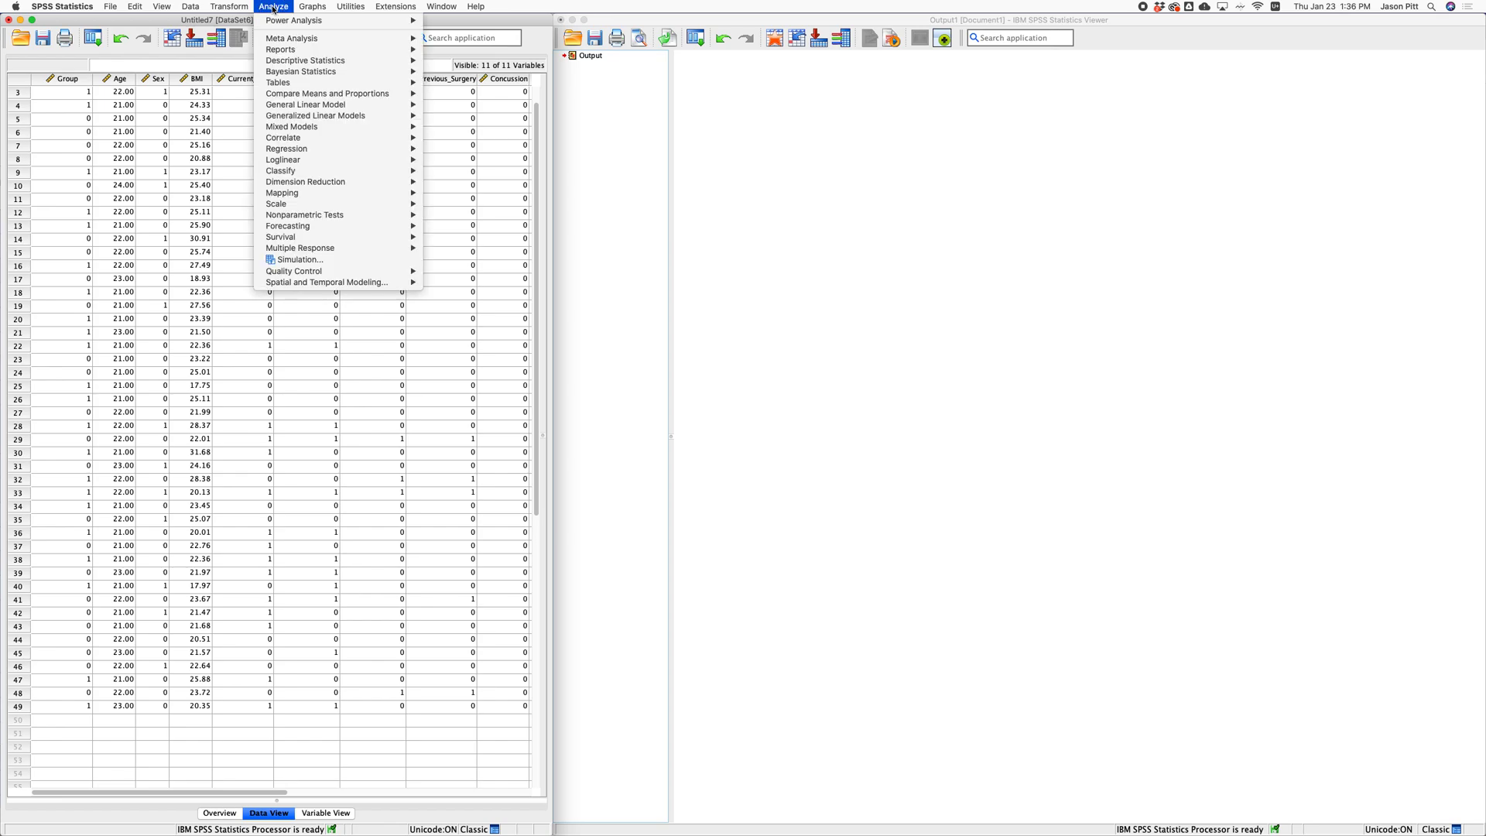
{"action": "mouse_move", "coordinate": [311, 108]}
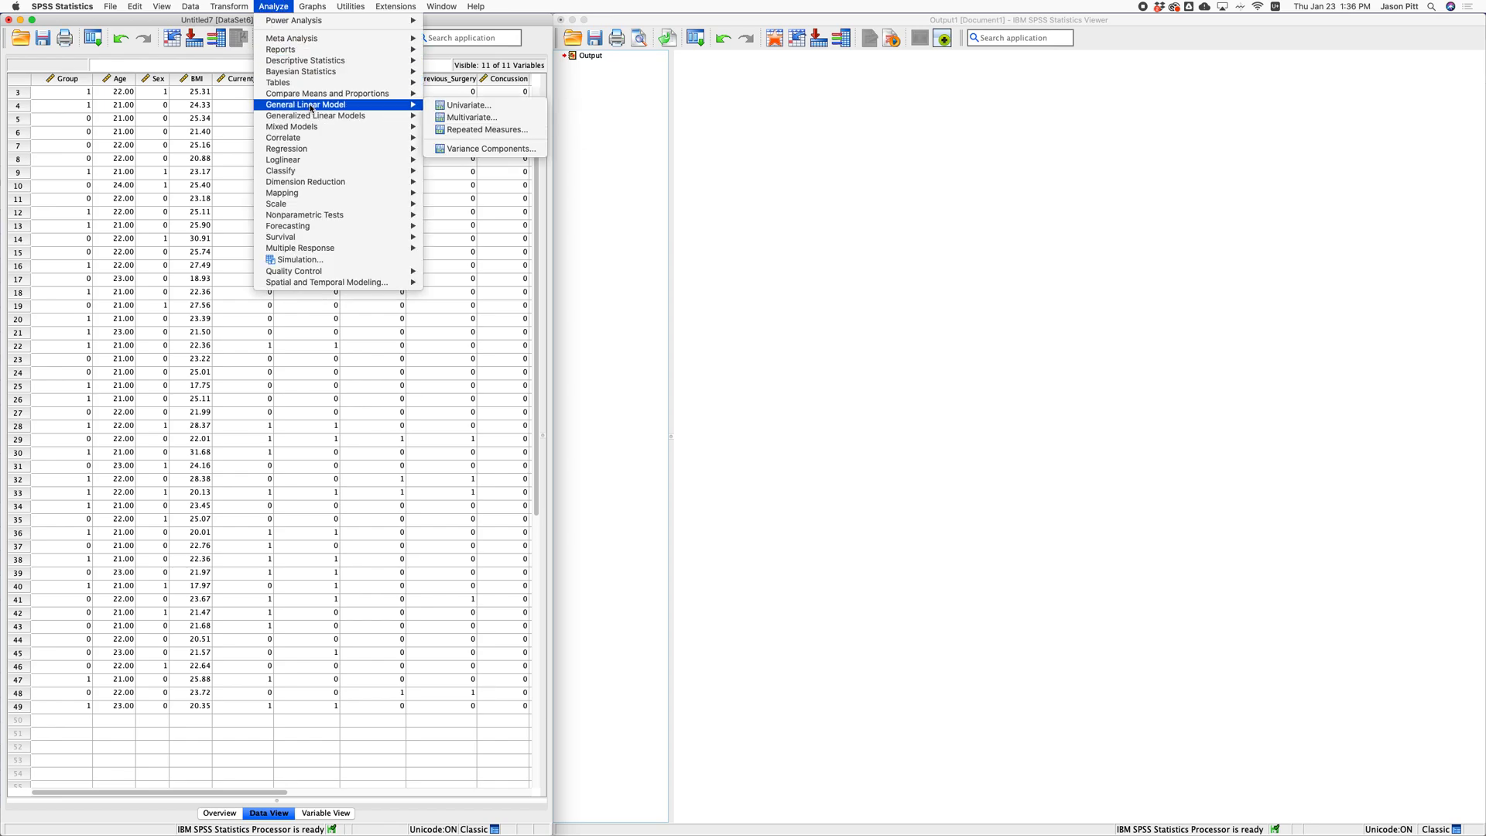
{"action": "mouse_move", "coordinate": [355, 152]}
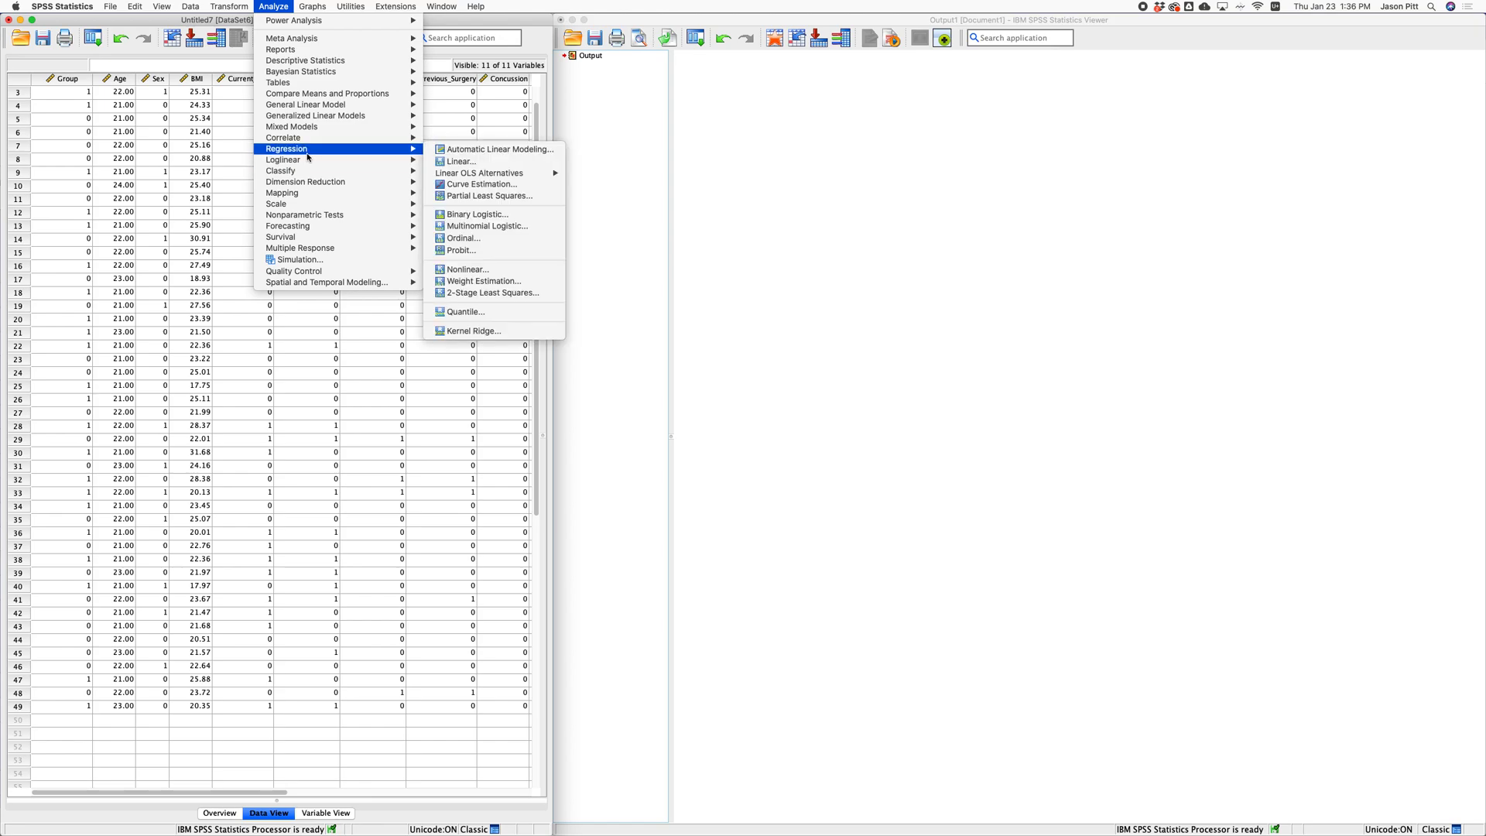
{"action": "left_click", "coordinate": [456, 164]}
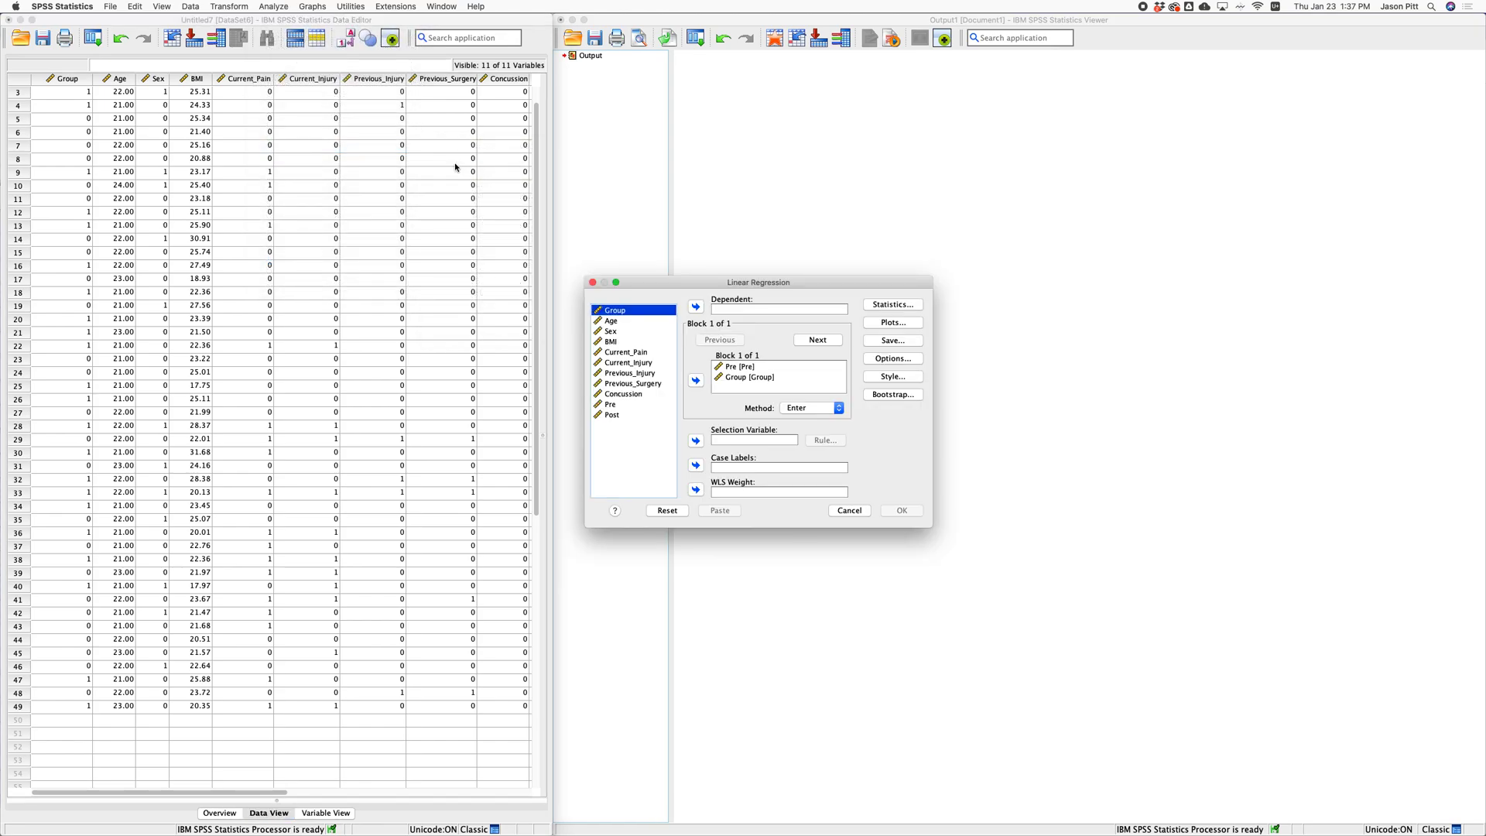
{"action": "left_click", "coordinate": [739, 366]}
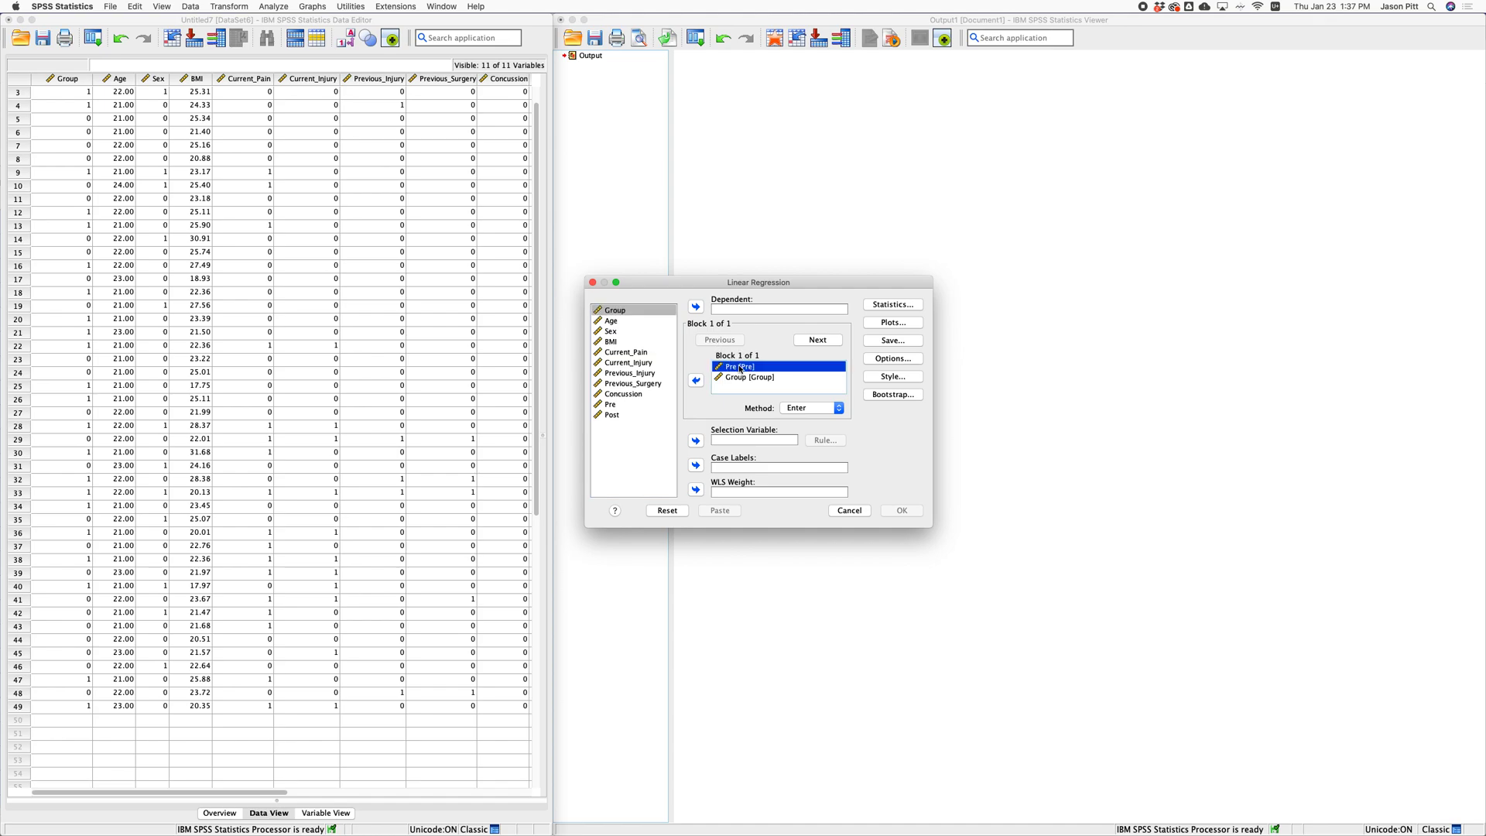
{"action": "left_click", "coordinate": [695, 380]}
{"action": "left_click", "coordinate": [729, 371]}
{"action": "left_click", "coordinate": [695, 380]}
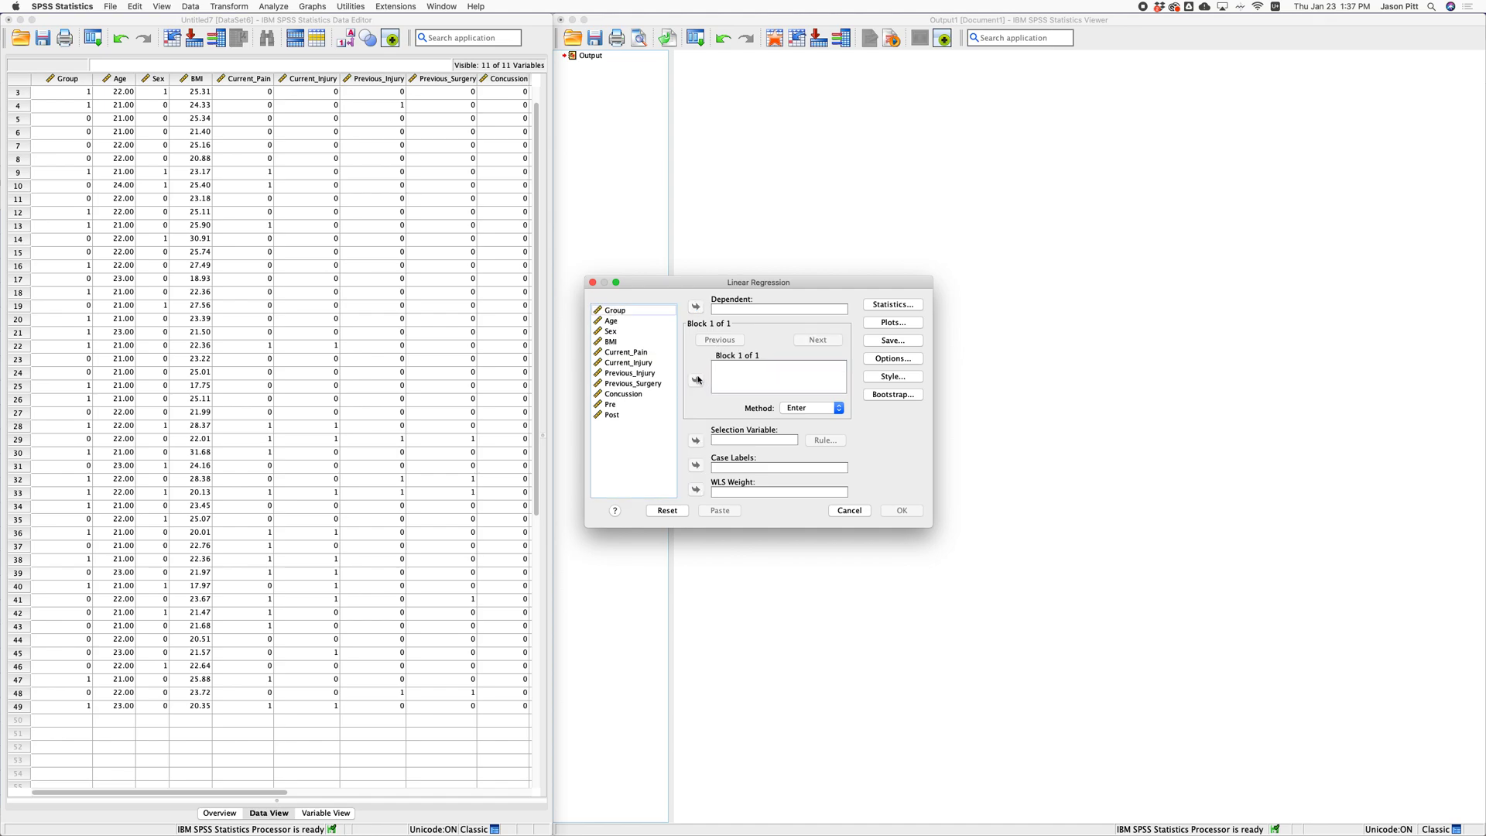
Step: Set up a Stepwise regression with Post as the dependent variable and all remaining variables as block 1 predictors
{"action": "left_click", "coordinate": [611, 414]}
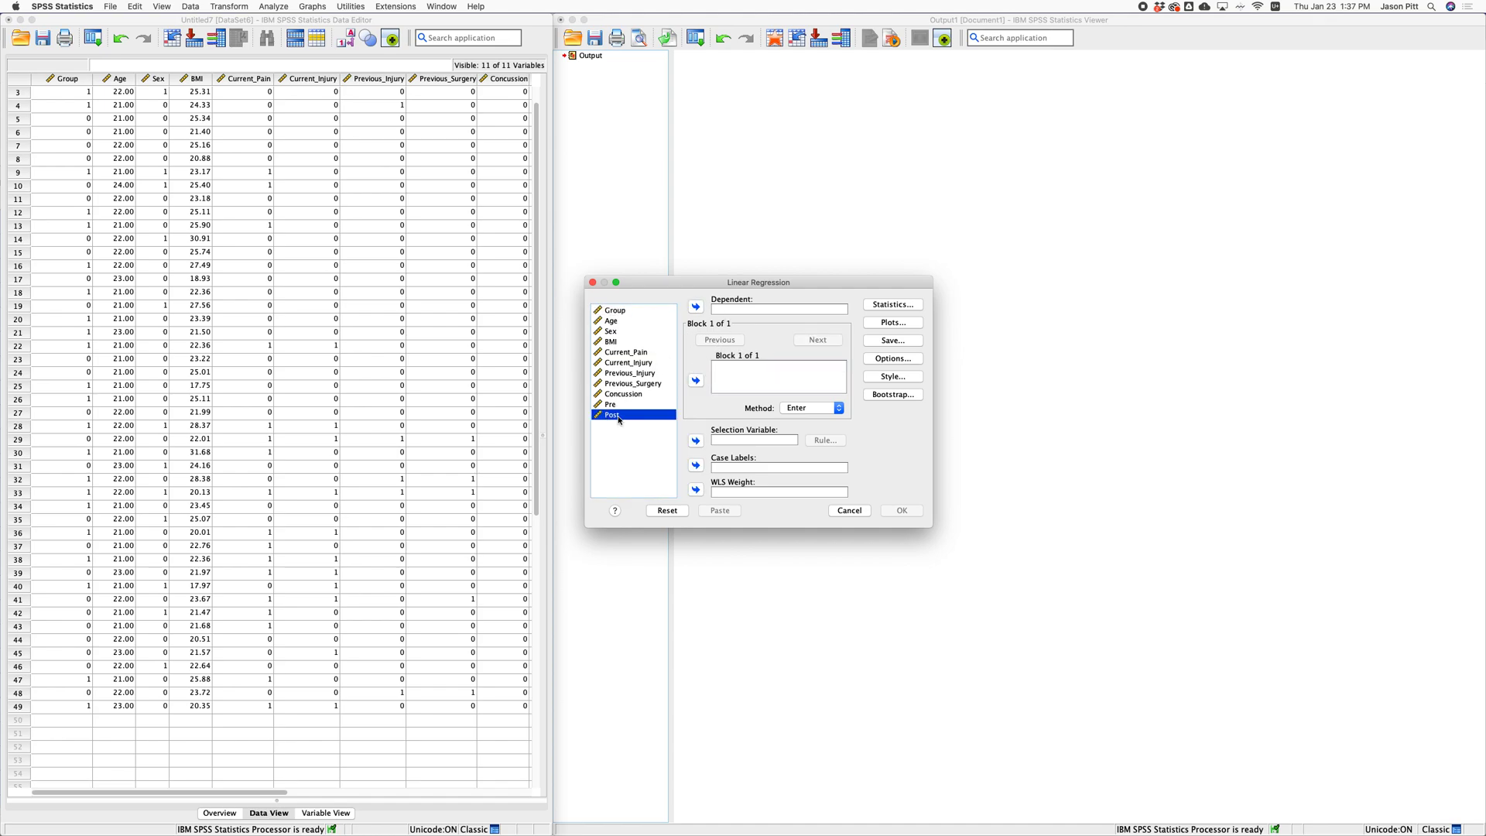
{"action": "left_click", "coordinate": [696, 307]}
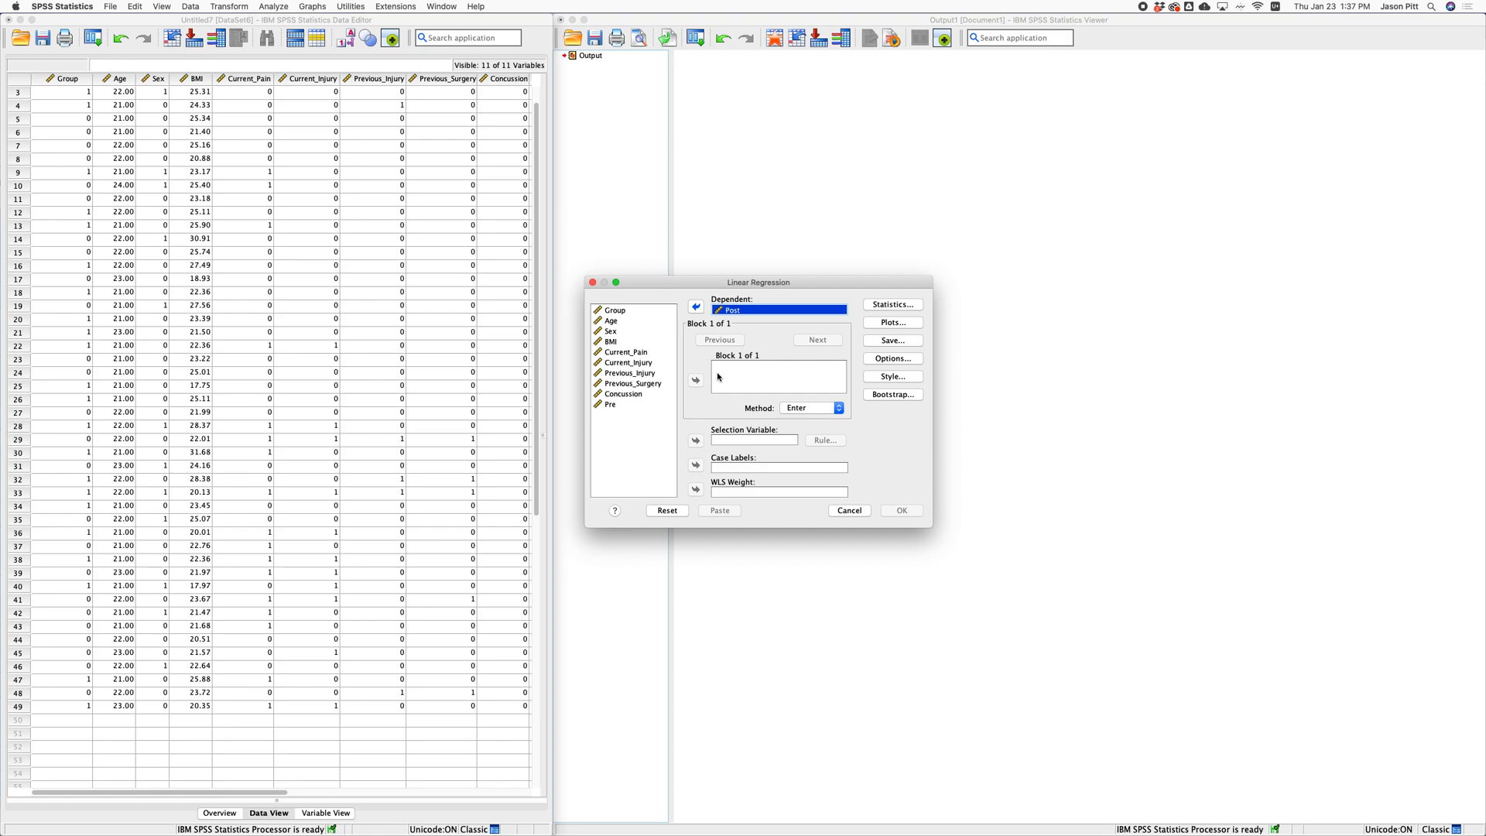
{"action": "left_click", "coordinate": [623, 384]}
{"action": "key", "text": "super+a"}
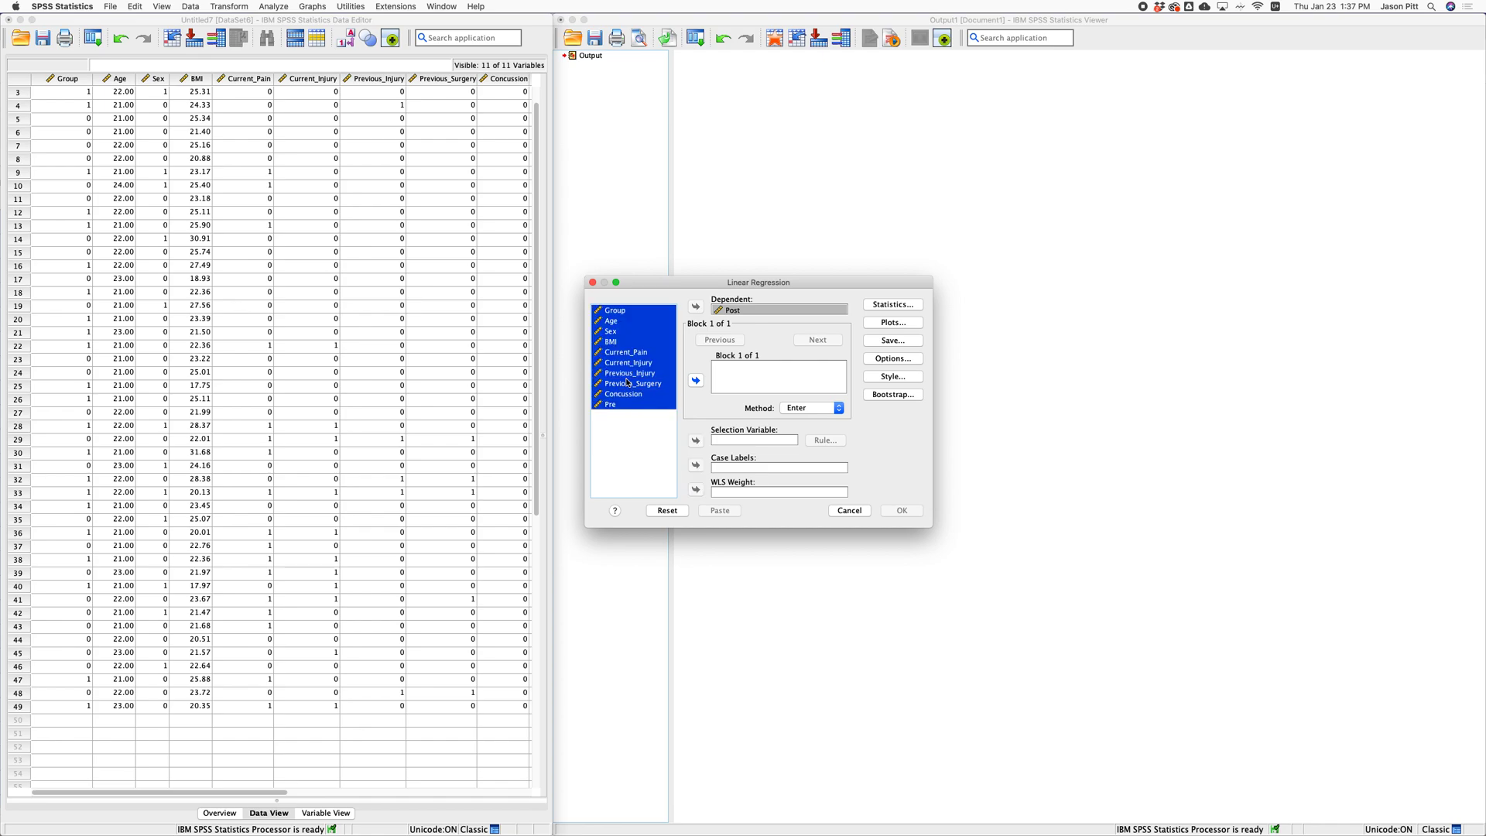
{"action": "left_click", "coordinate": [695, 380]}
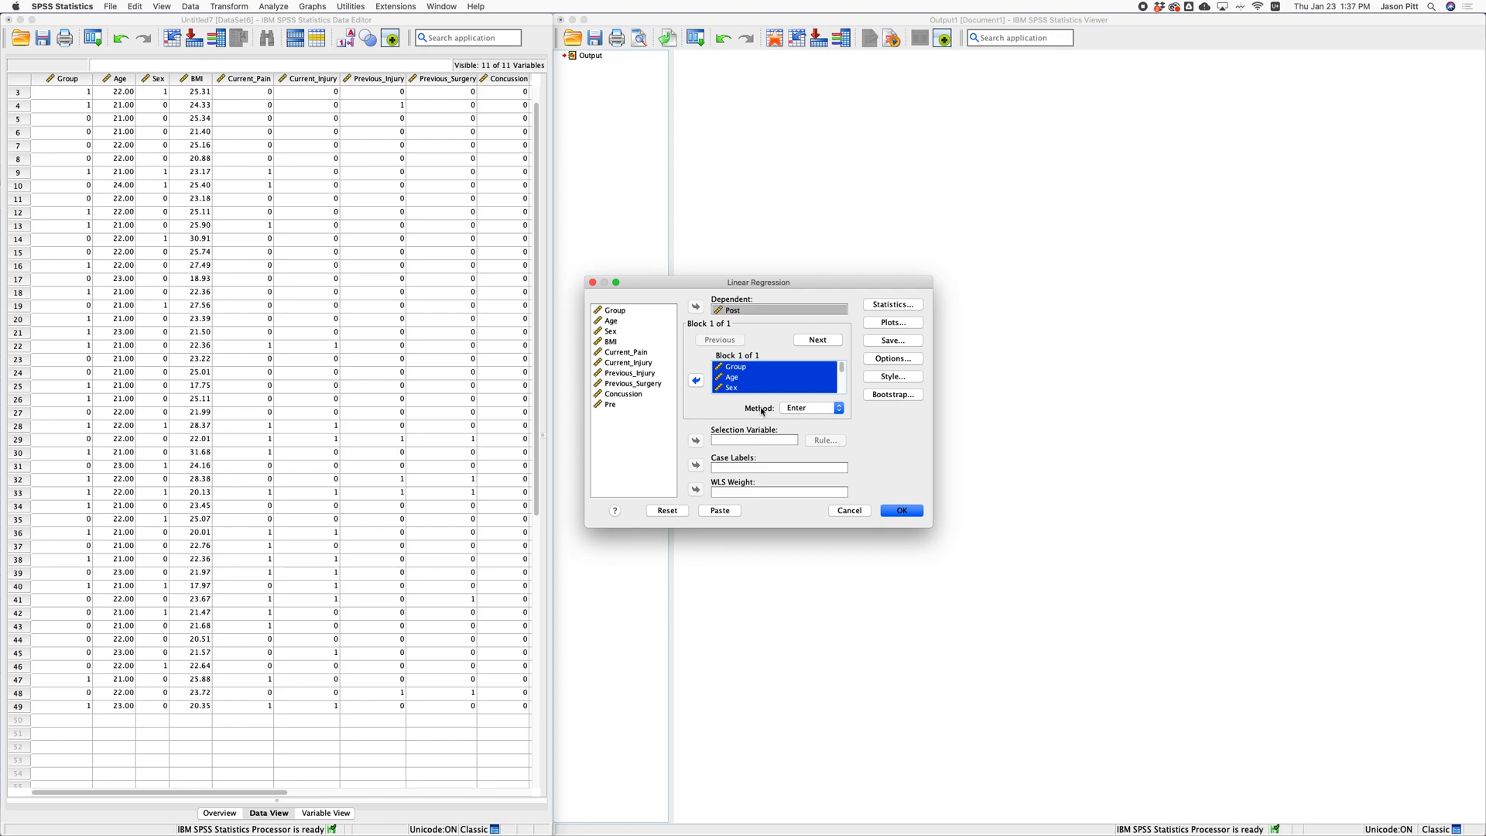
{"action": "left_click", "coordinate": [810, 410]}
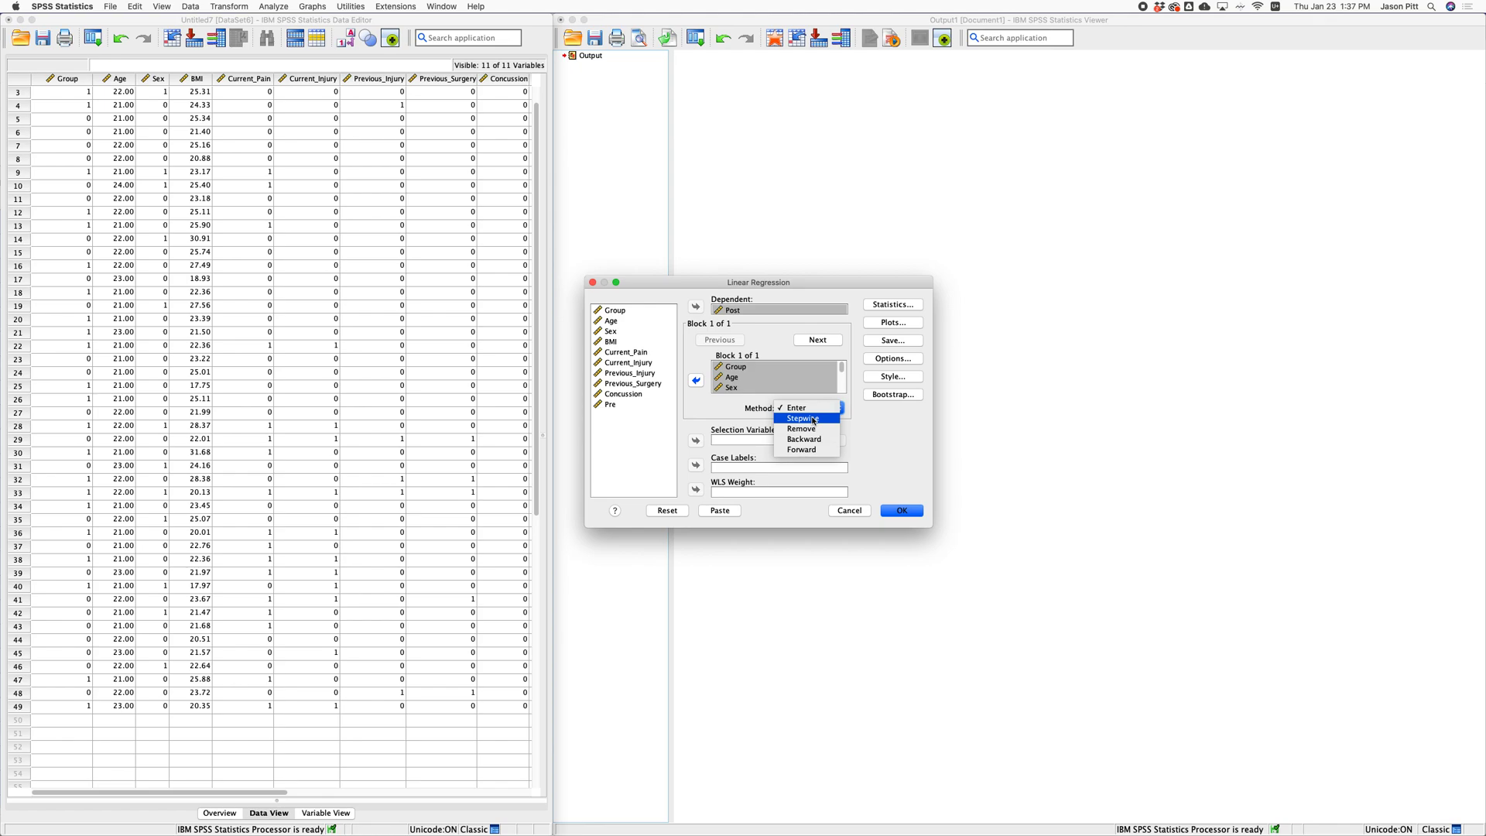
{"action": "left_click", "coordinate": [813, 418]}
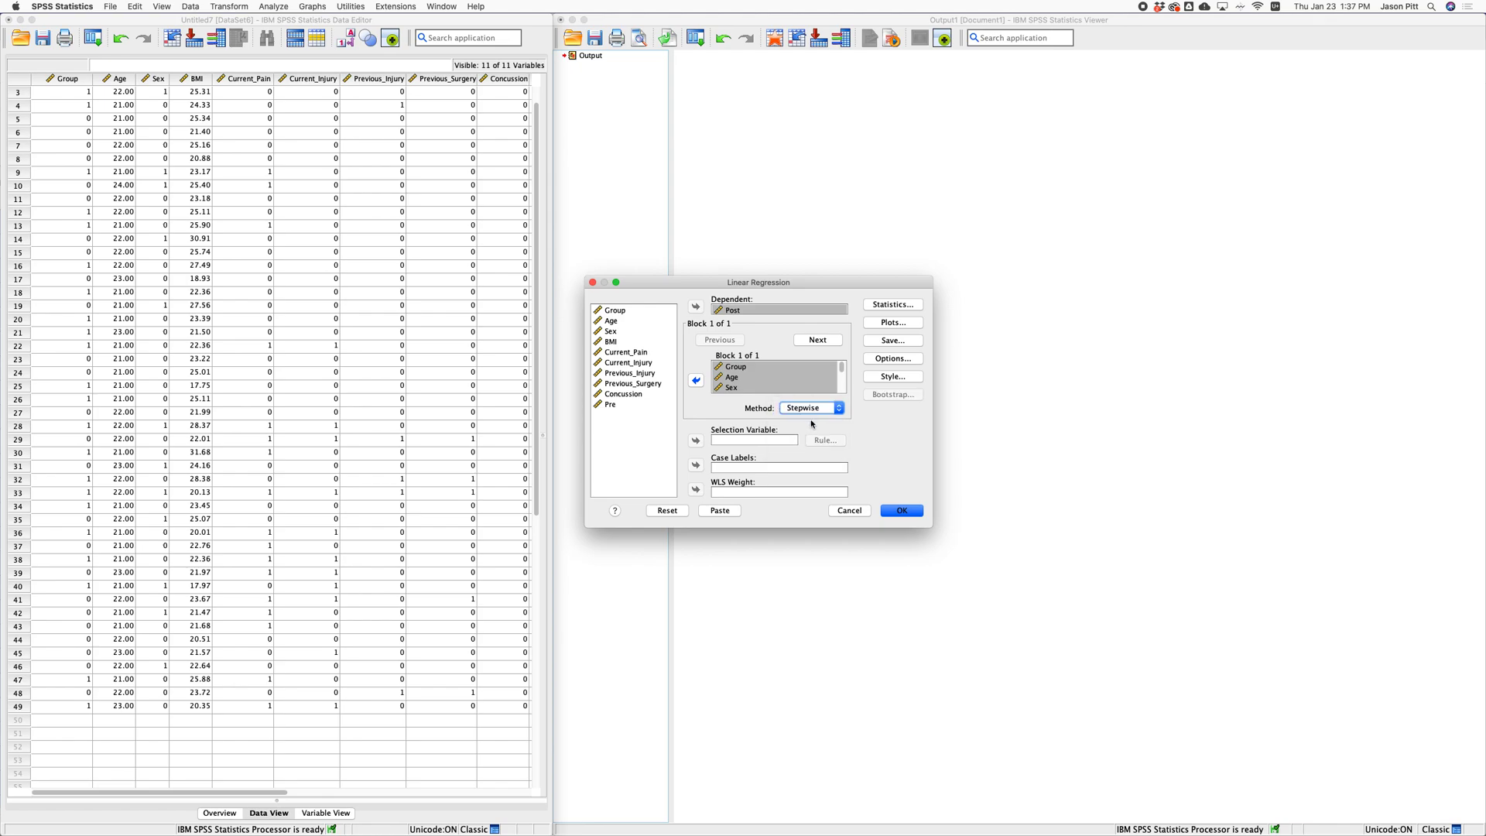
Step: Check the regression's statistics, plots and save settings, leaving the save settings without changes, and run the stepwise analysis
{"action": "left_click", "coordinate": [893, 308]}
{"action": "left_click", "coordinate": [854, 492]}
{"action": "left_click", "coordinate": [888, 323]}
{"action": "left_click", "coordinate": [847, 476]}
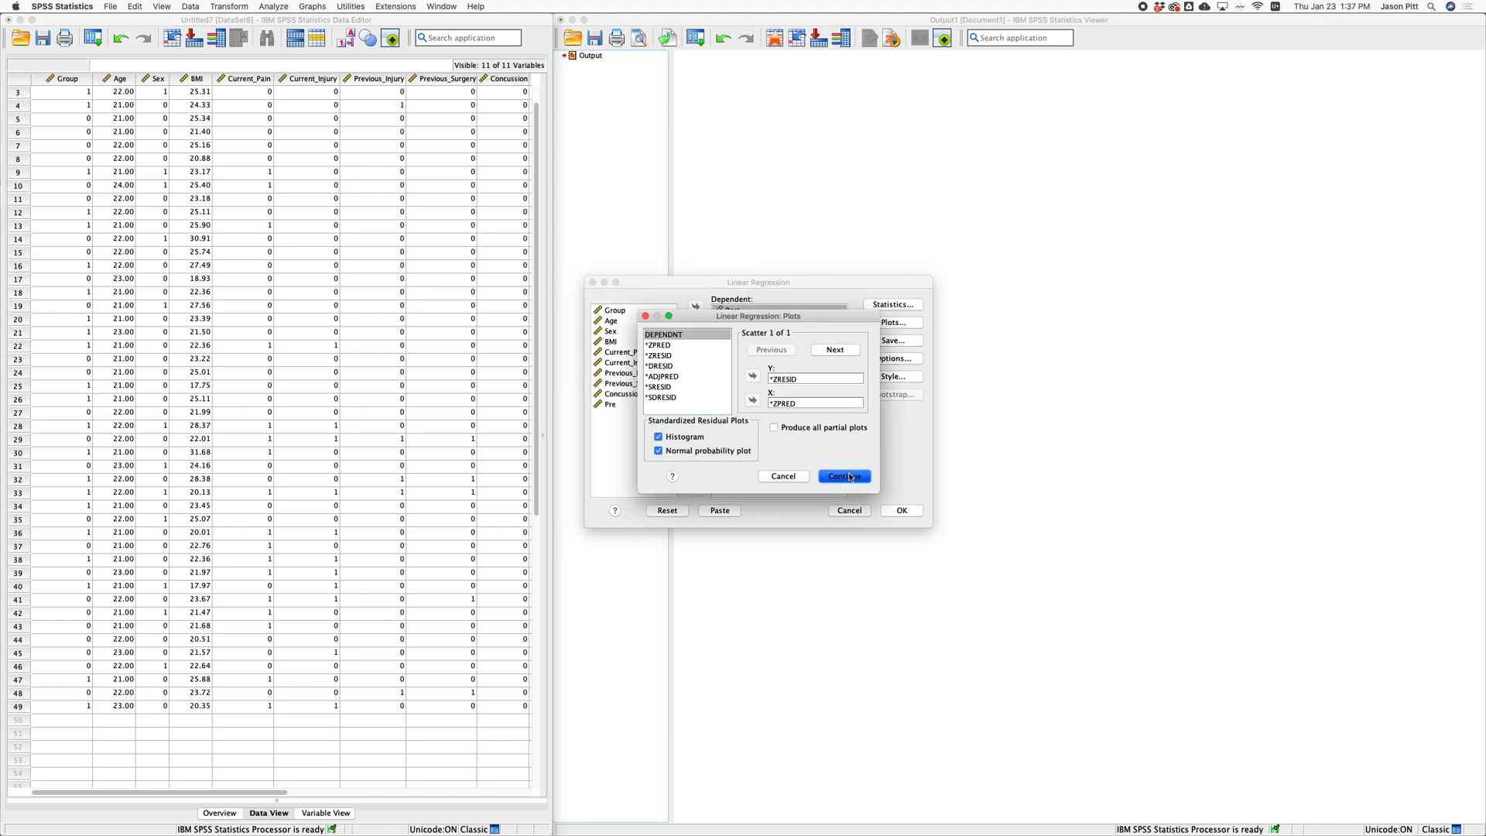
{"action": "left_click", "coordinate": [890, 340]}
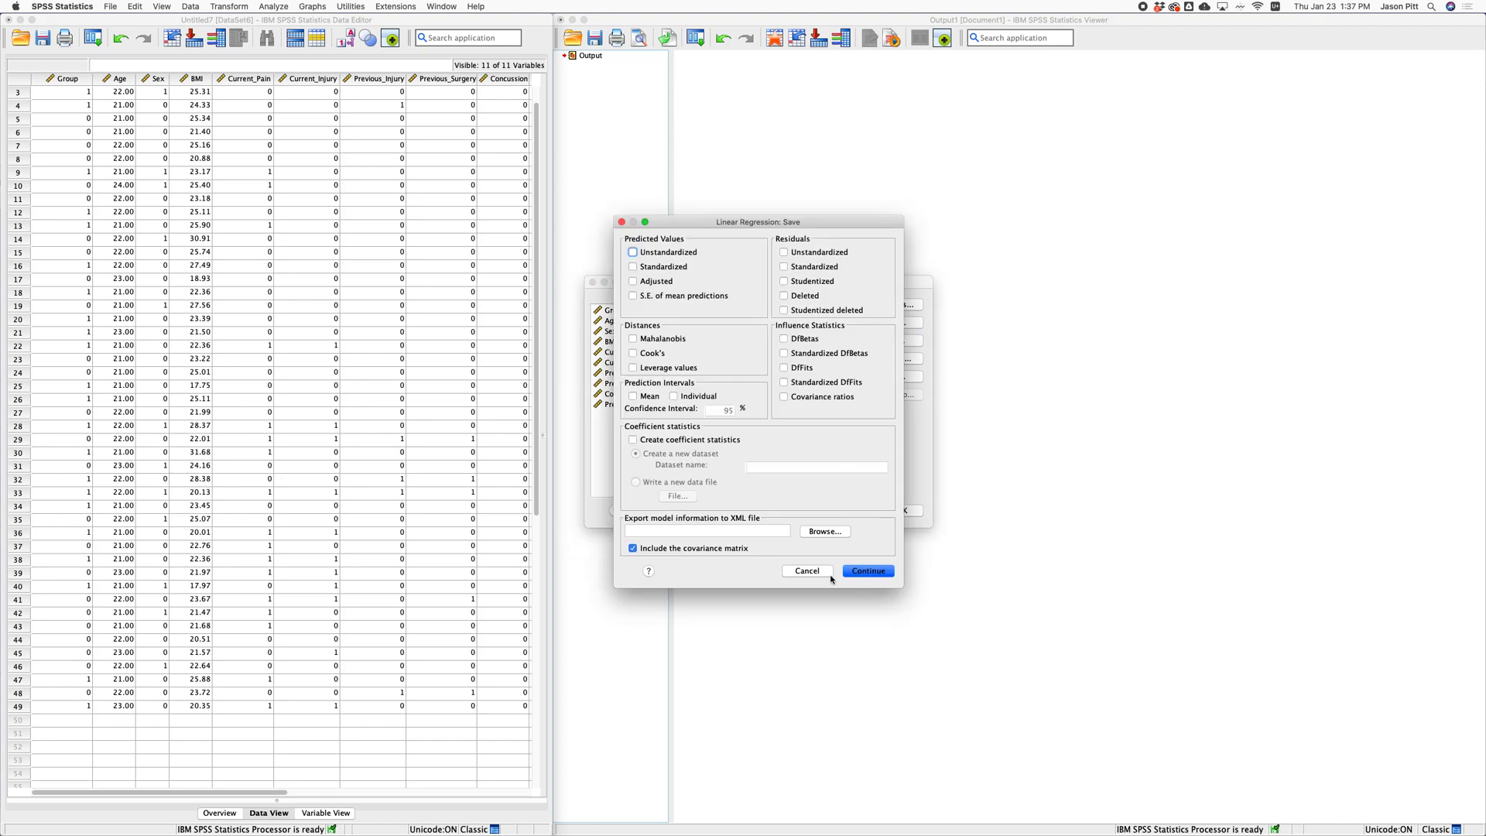
{"action": "left_click", "coordinate": [810, 573]}
{"action": "left_click", "coordinate": [898, 510]}
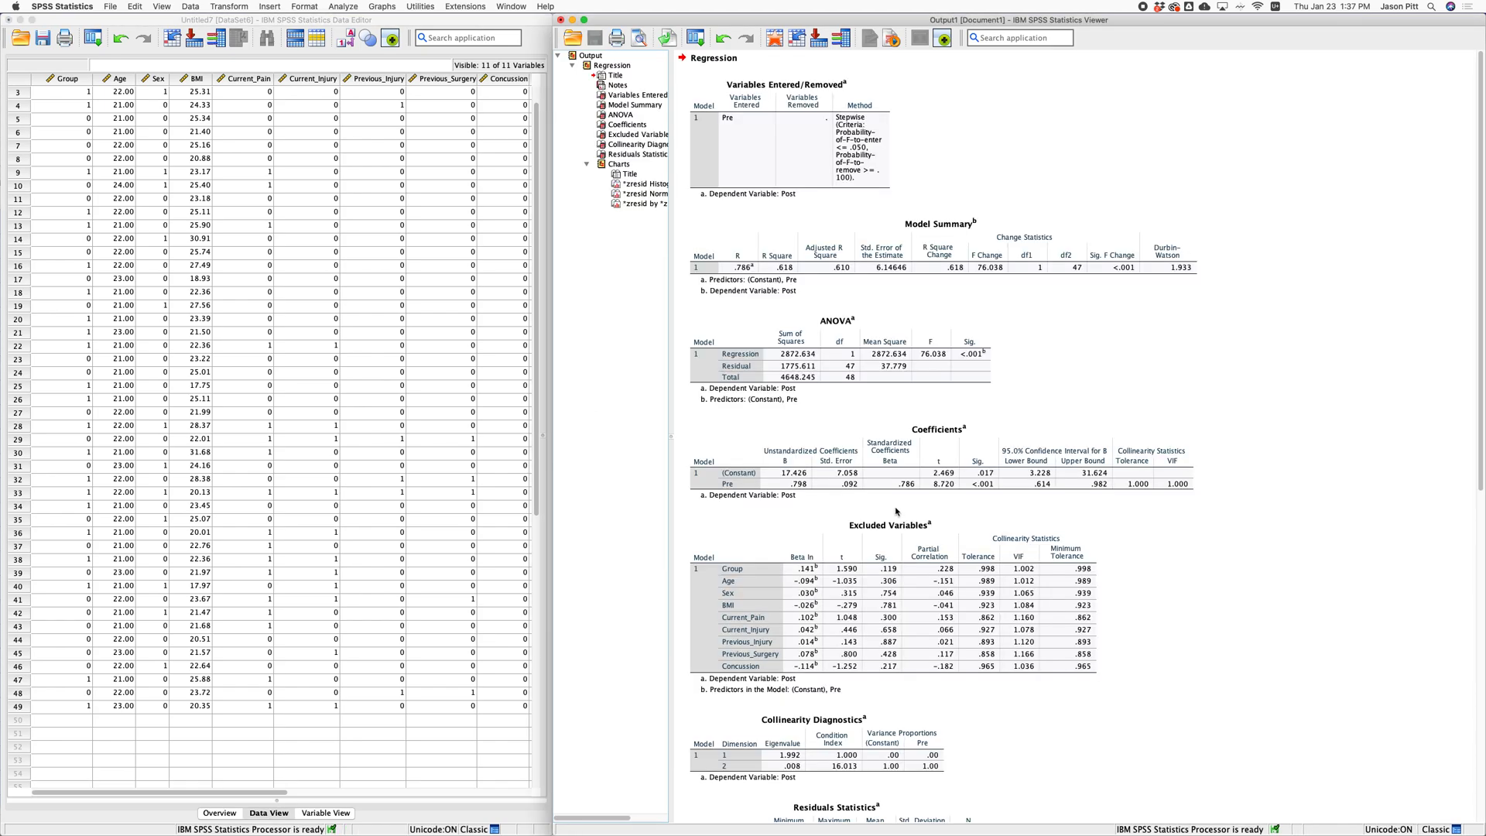
Step: Look over the Coefficients and Excluded Variables tables, and delete the whole Regression output
{"action": "left_click", "coordinate": [888, 495]}
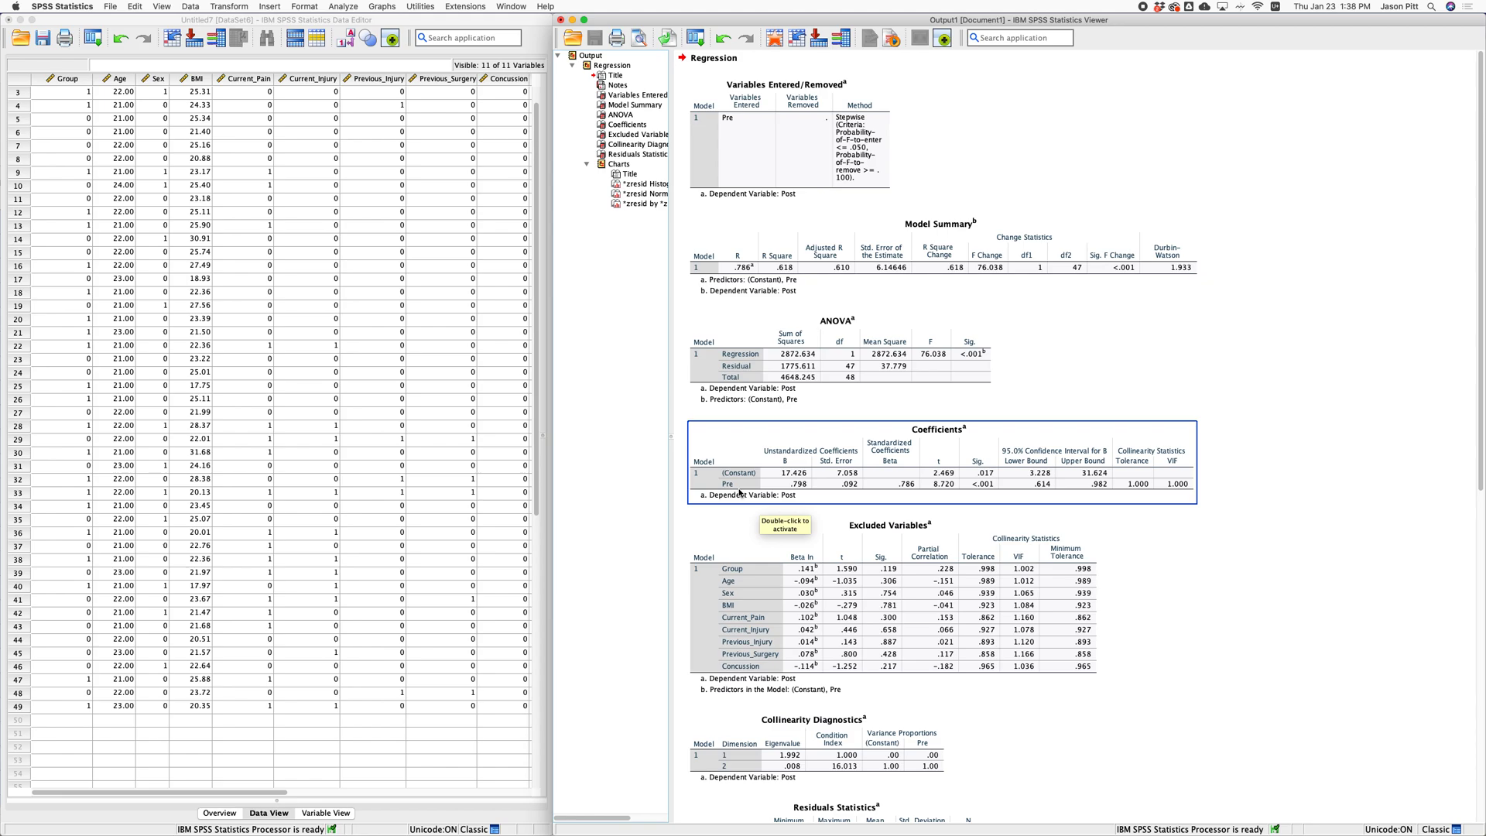
{"action": "left_click", "coordinate": [760, 577]}
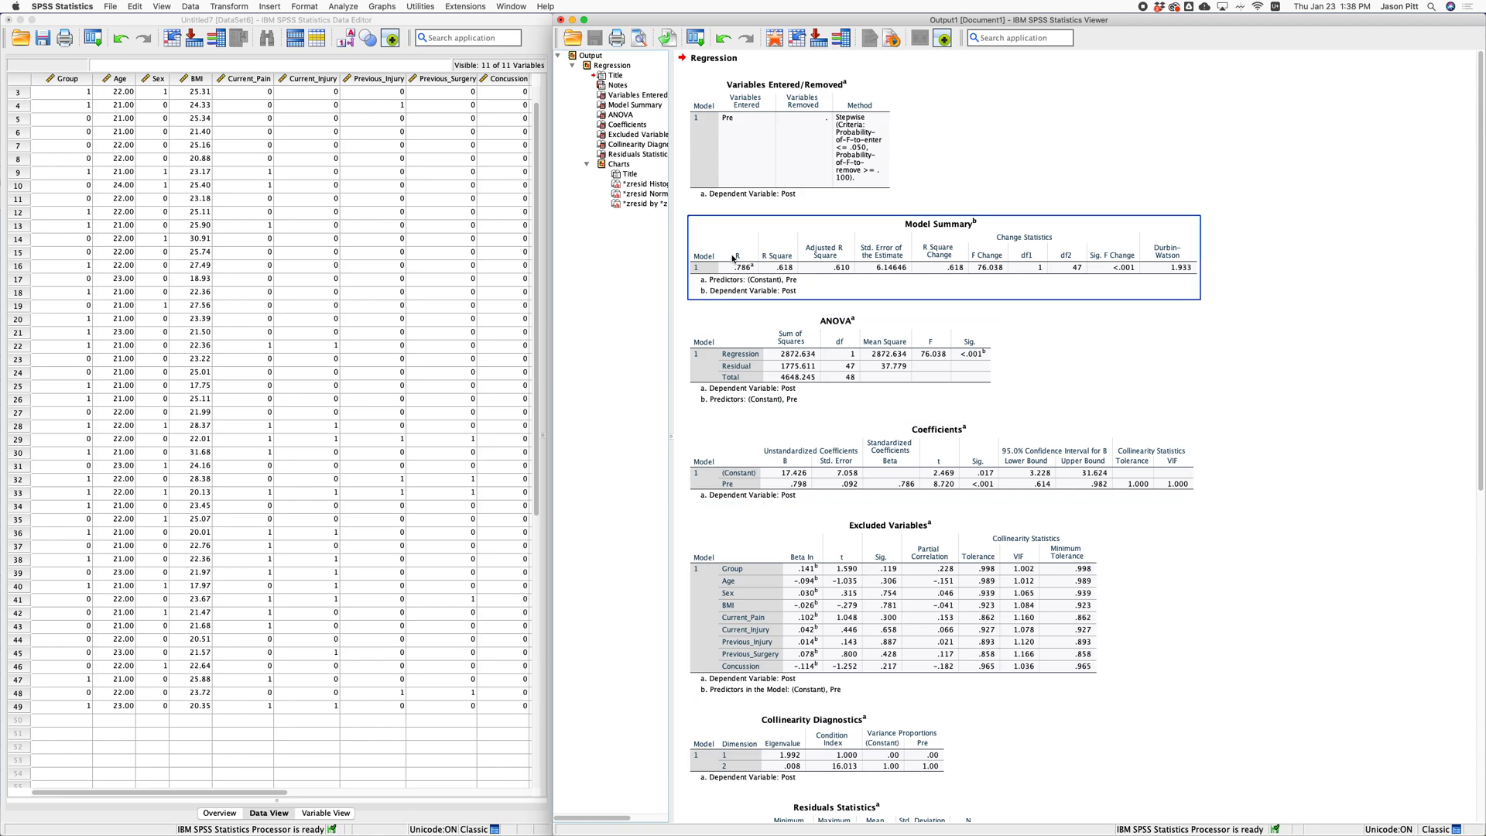
{"action": "left_click", "coordinate": [587, 66]}
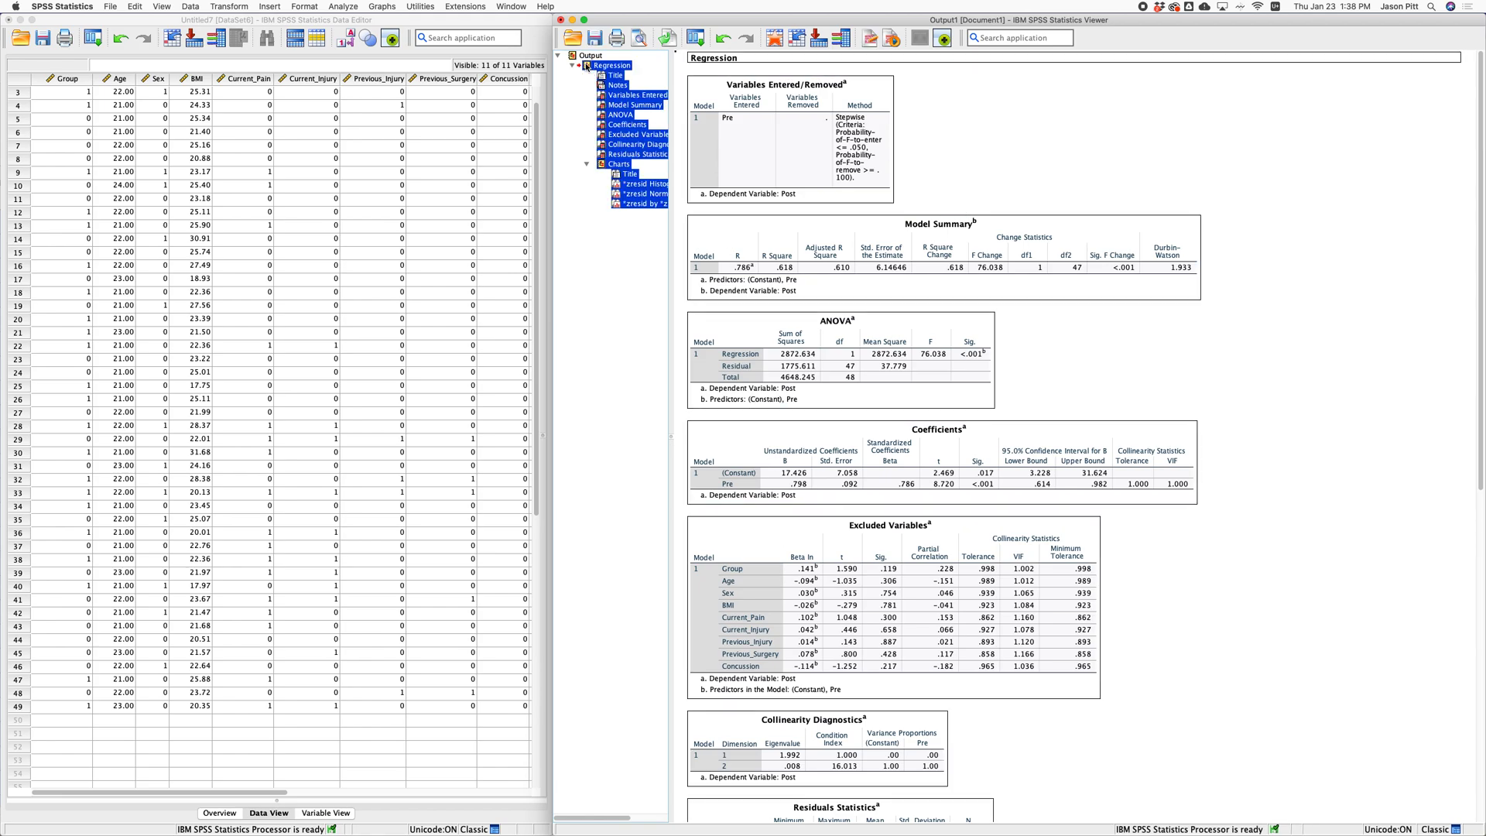
{"action": "key", "text": "Delete"}
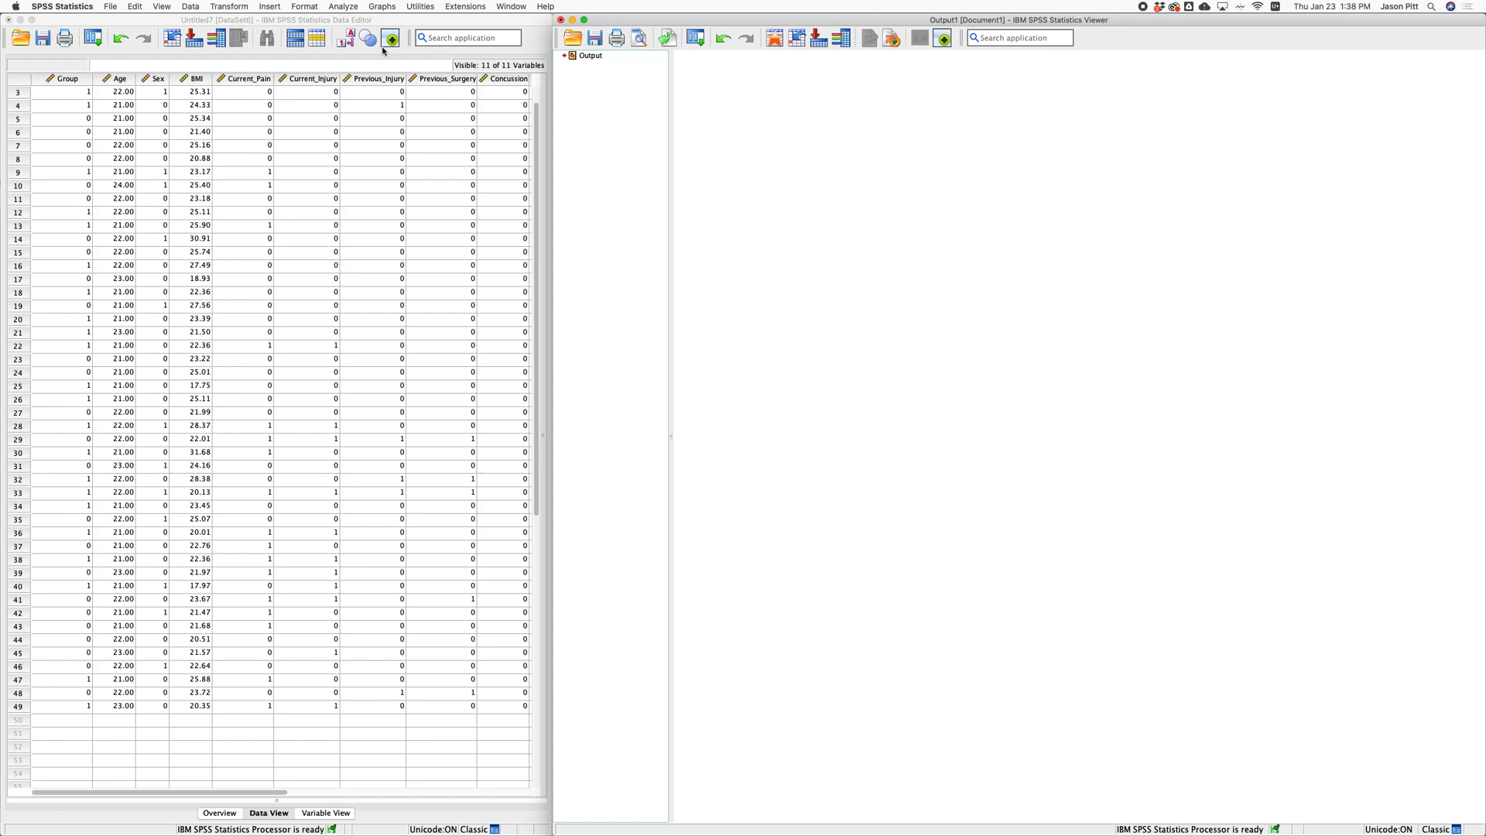
Step: Reopen the Linear Regression setup for the dataset and clear all predictors from block 1
{"action": "left_click", "coordinate": [349, 24]}
{"action": "left_click", "coordinate": [275, 7]}
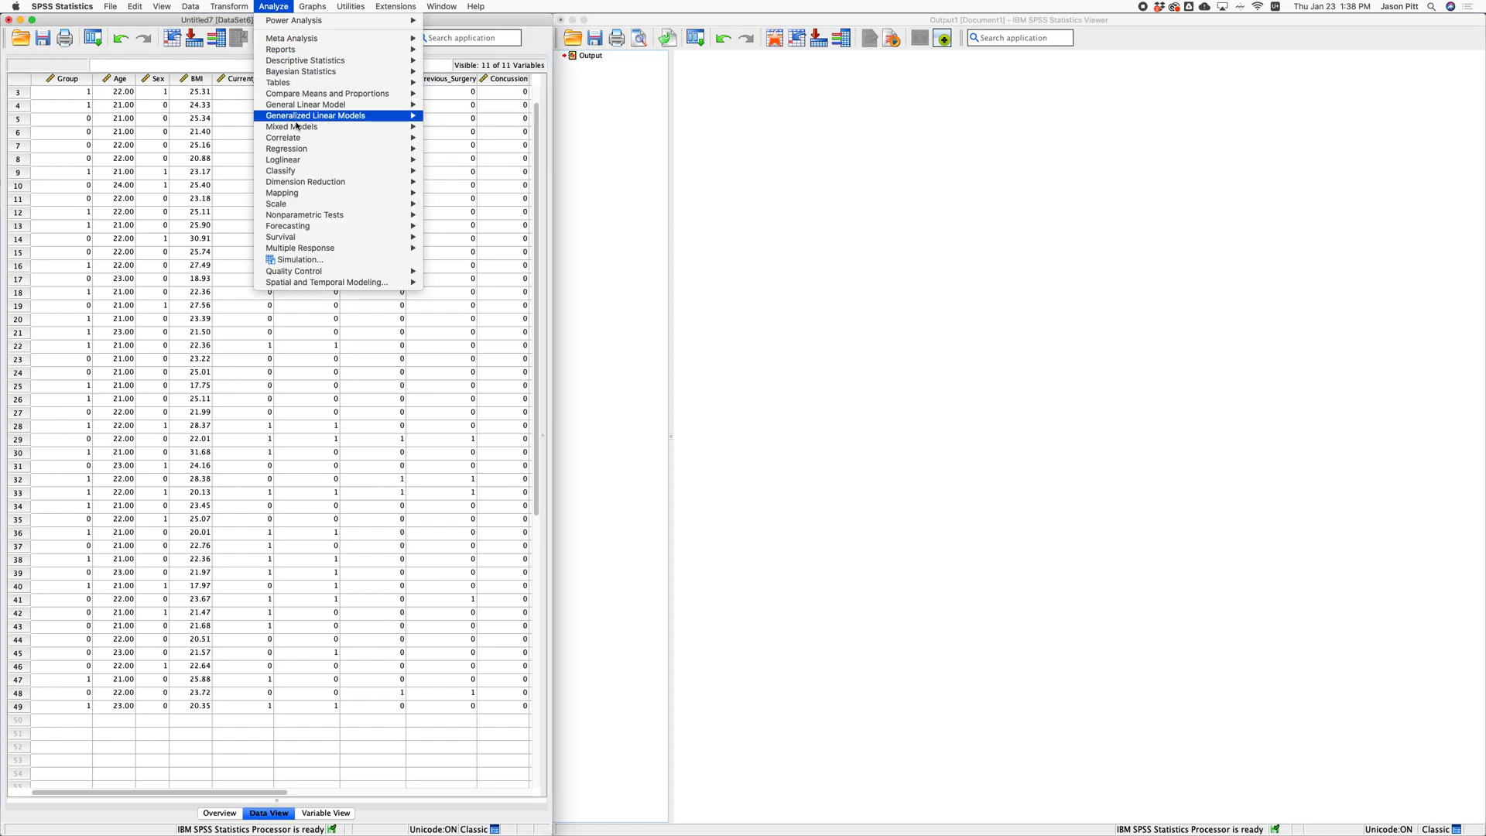
{"action": "mouse_move", "coordinate": [318, 151]}
{"action": "left_click", "coordinate": [458, 161]}
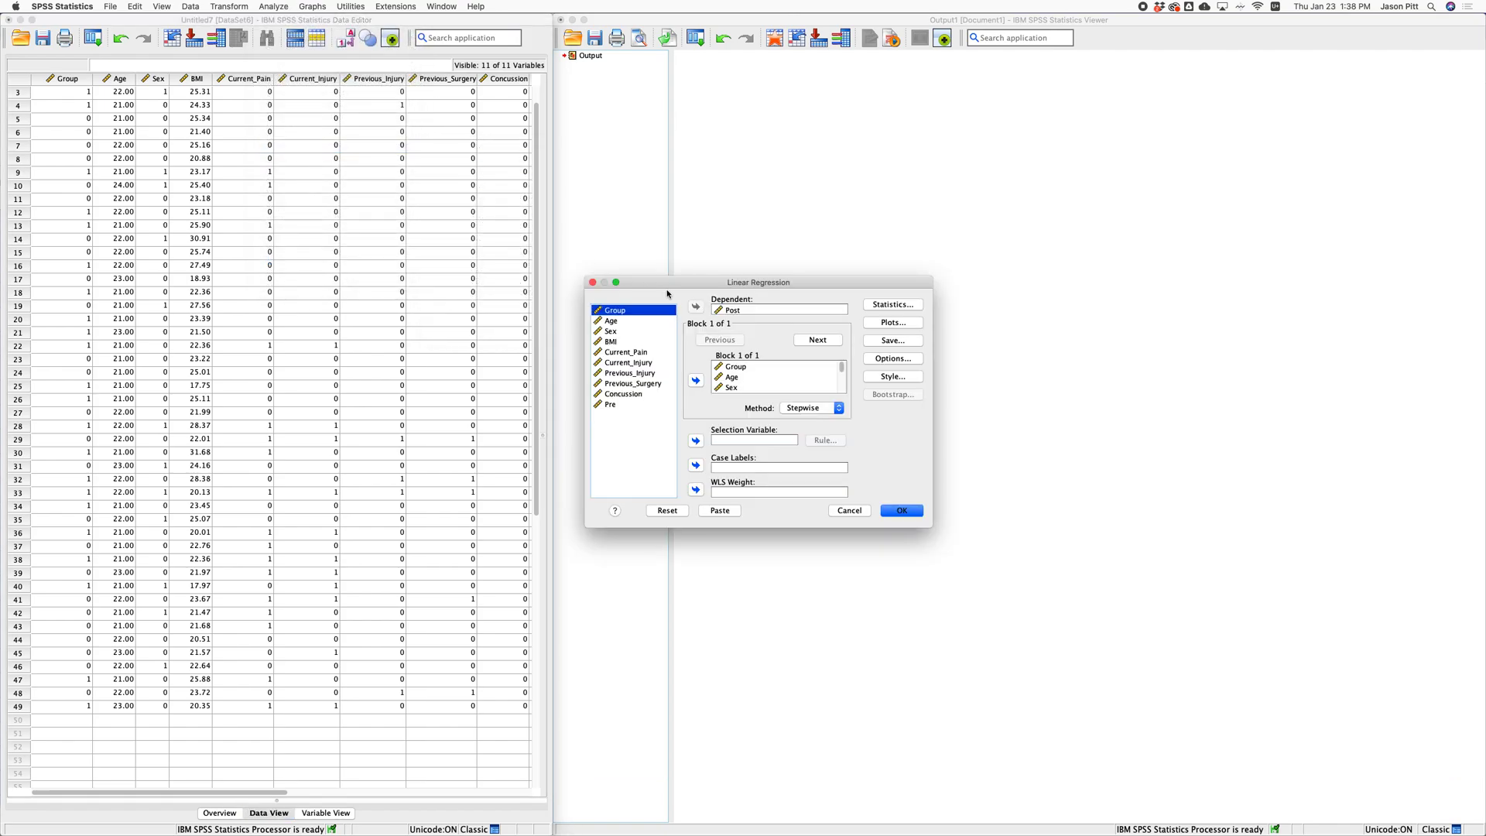
{"action": "left_click", "coordinate": [741, 370]}
{"action": "left_click_drag", "start_coordinate": [740, 370], "coordinate": [650, 385]}
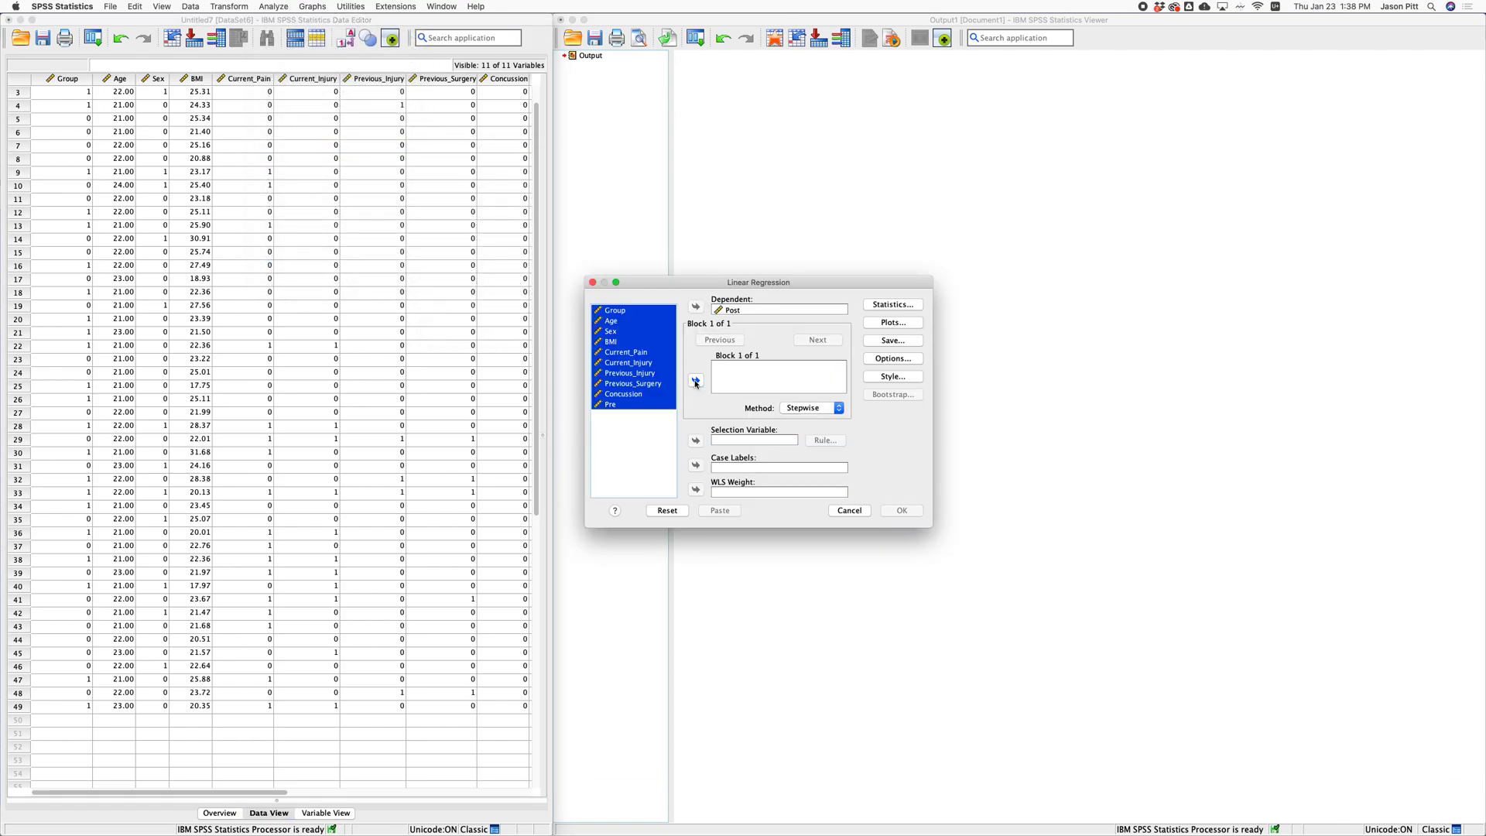
{"action": "left_click", "coordinate": [632, 430]}
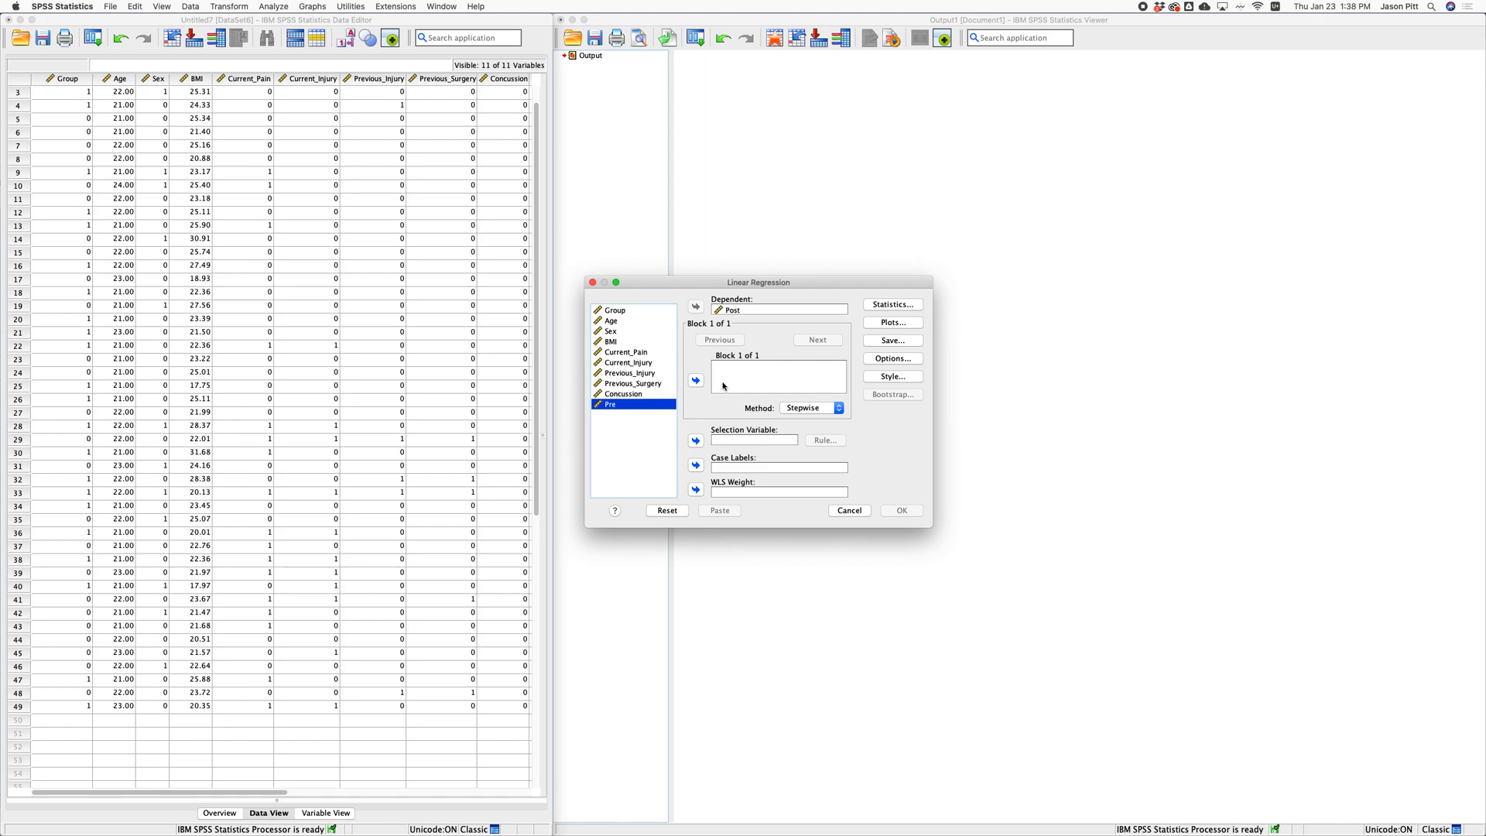
Step: Set the regression method to Enter and add Pre and Group as the block 1 predictors
{"action": "left_click", "coordinate": [810, 408]}
{"action": "left_click", "coordinate": [805, 396]}
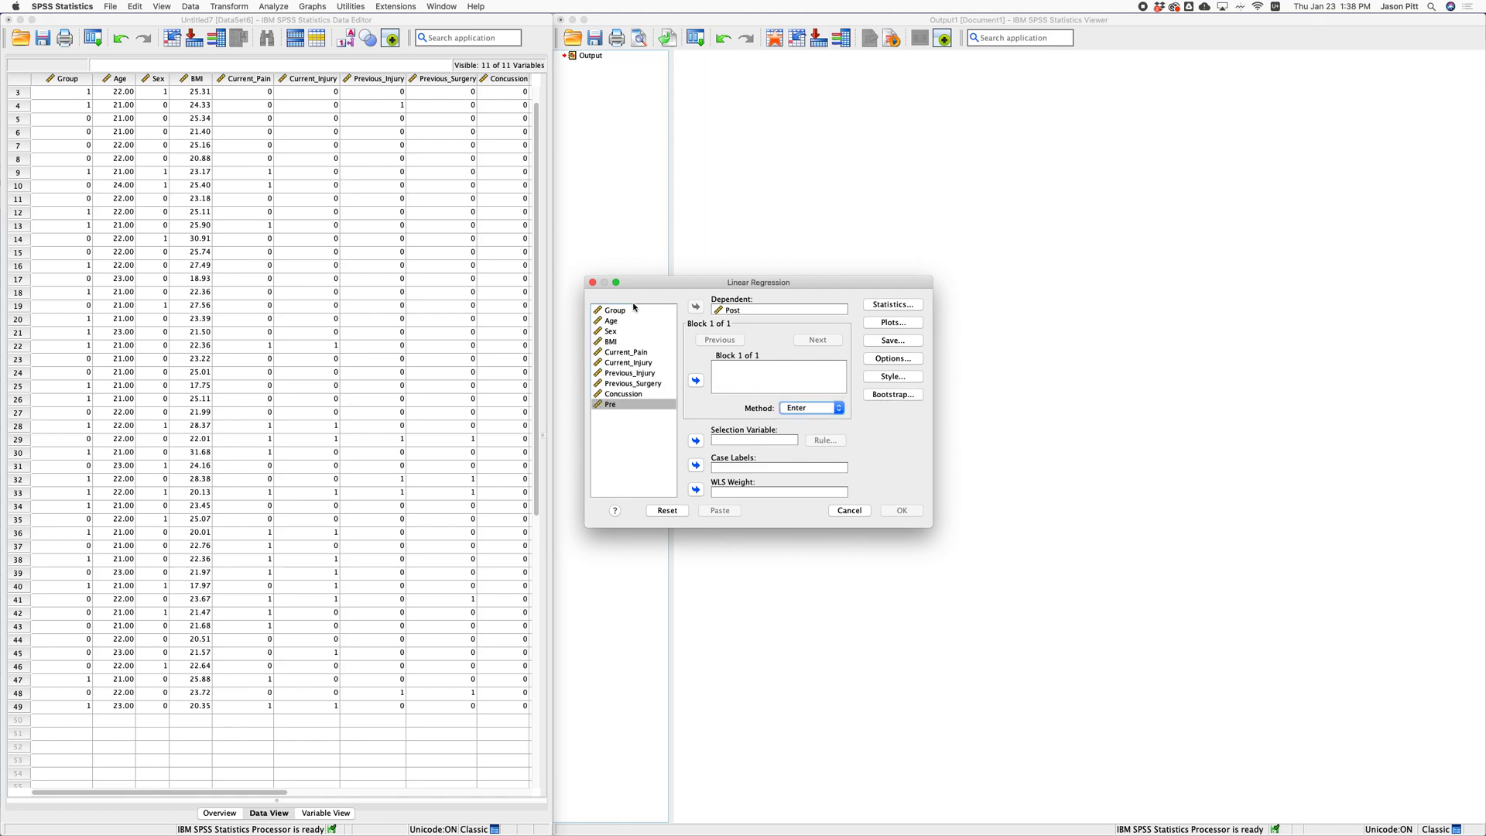
{"action": "left_click", "coordinate": [628, 319]}
{"action": "left_click", "coordinate": [613, 408]}
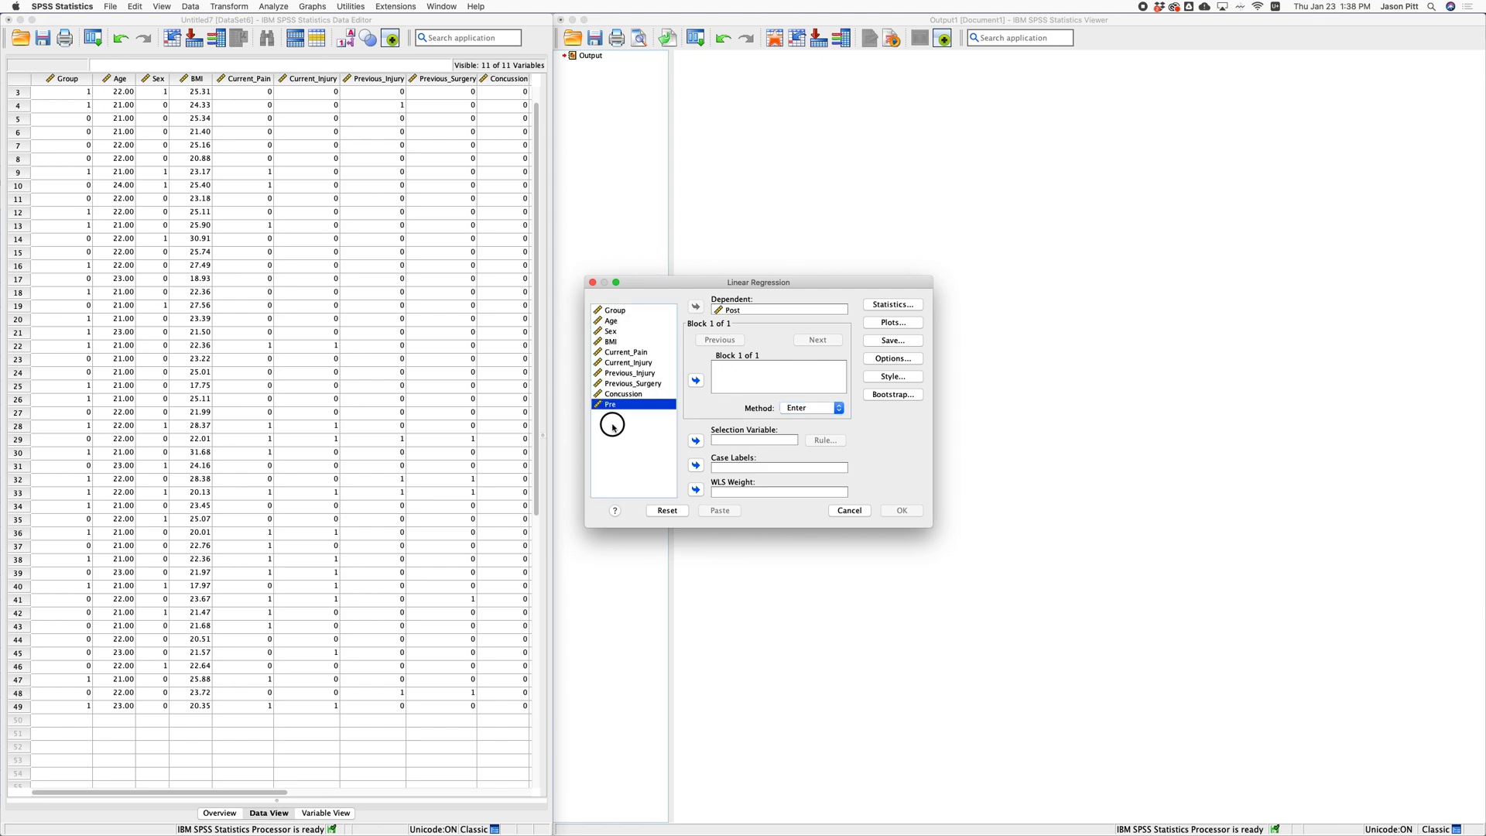
{"action": "left_click", "coordinate": [695, 380]}
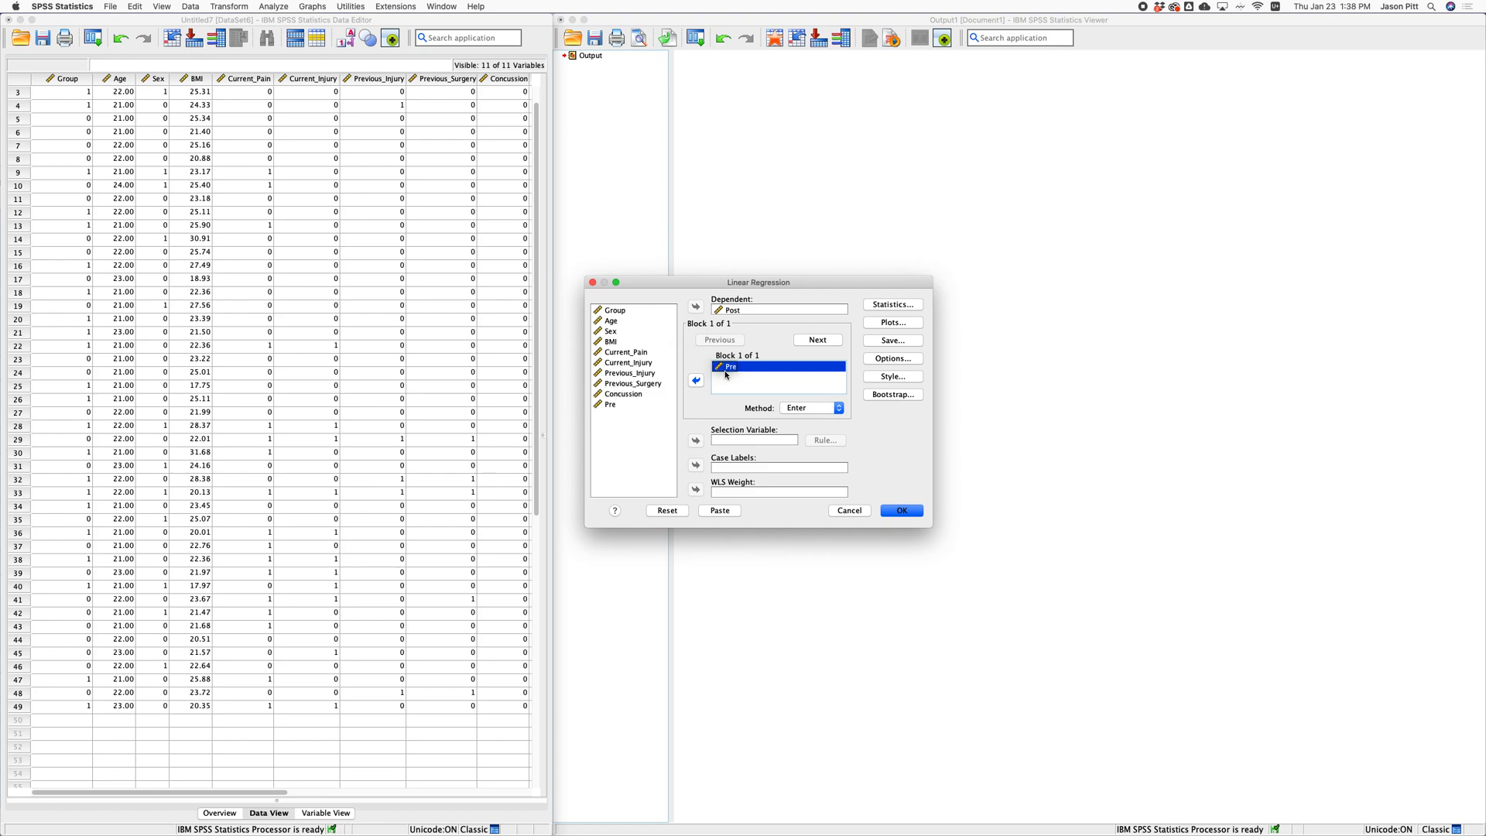
{"action": "left_click", "coordinate": [616, 312]}
{"action": "left_click", "coordinate": [696, 380]}
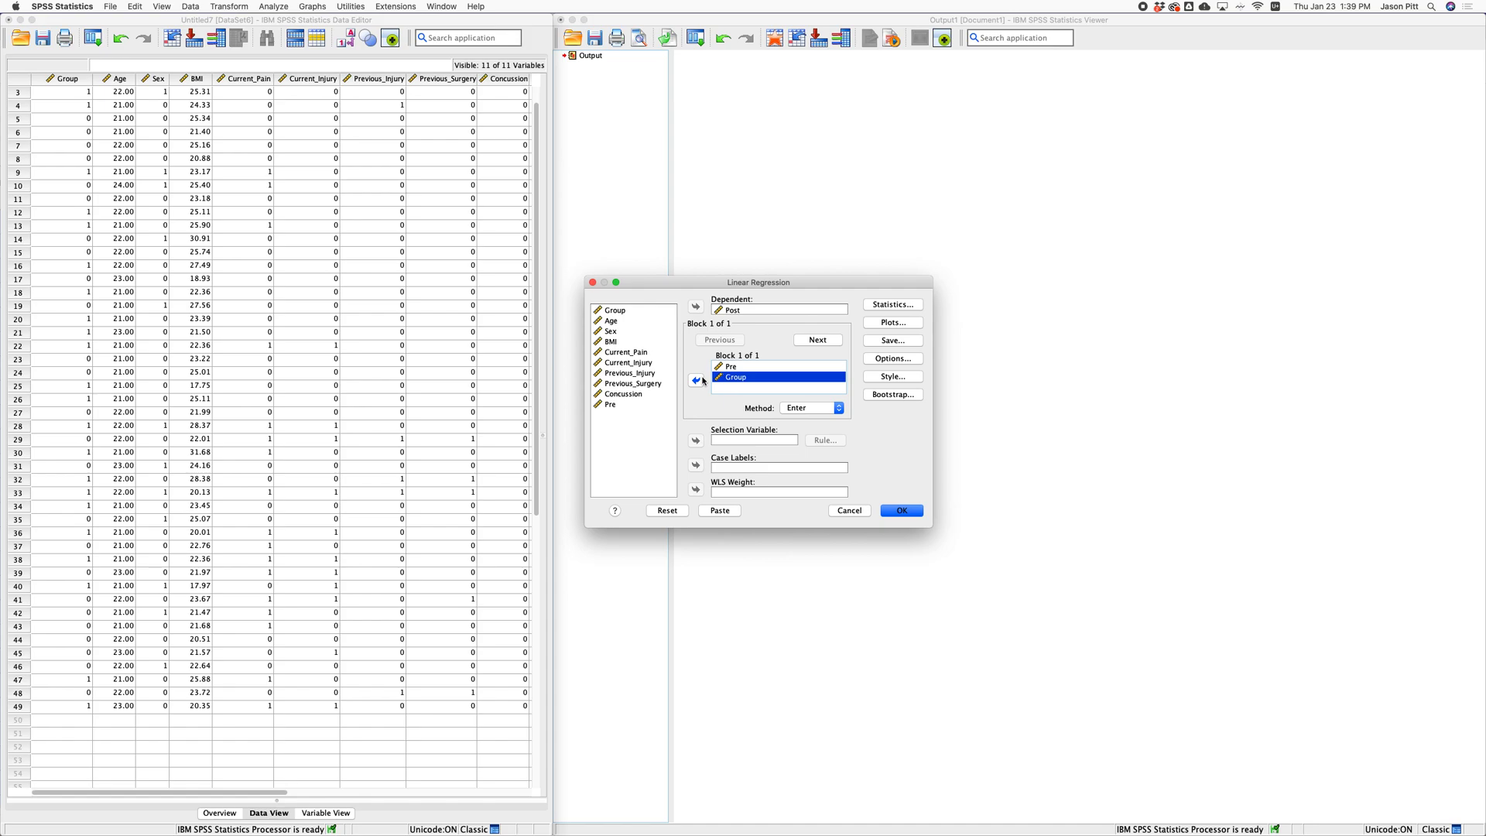
Step: Create a second predictor block containing Pre, Group, Age, Sex and BMI
{"action": "left_click", "coordinate": [814, 343]}
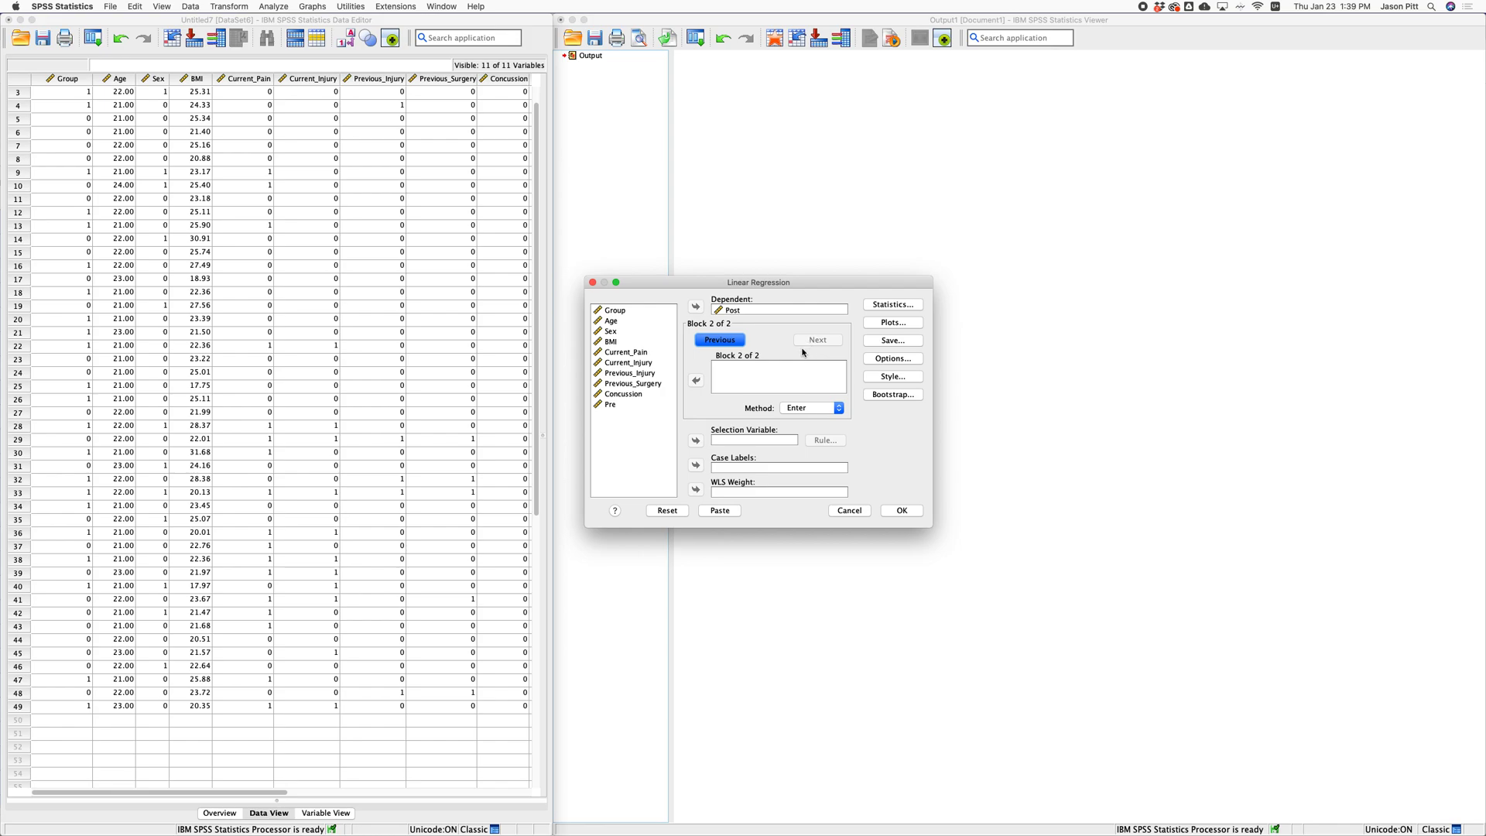
{"action": "left_click", "coordinate": [610, 404]}
{"action": "left_click", "coordinate": [695, 380]}
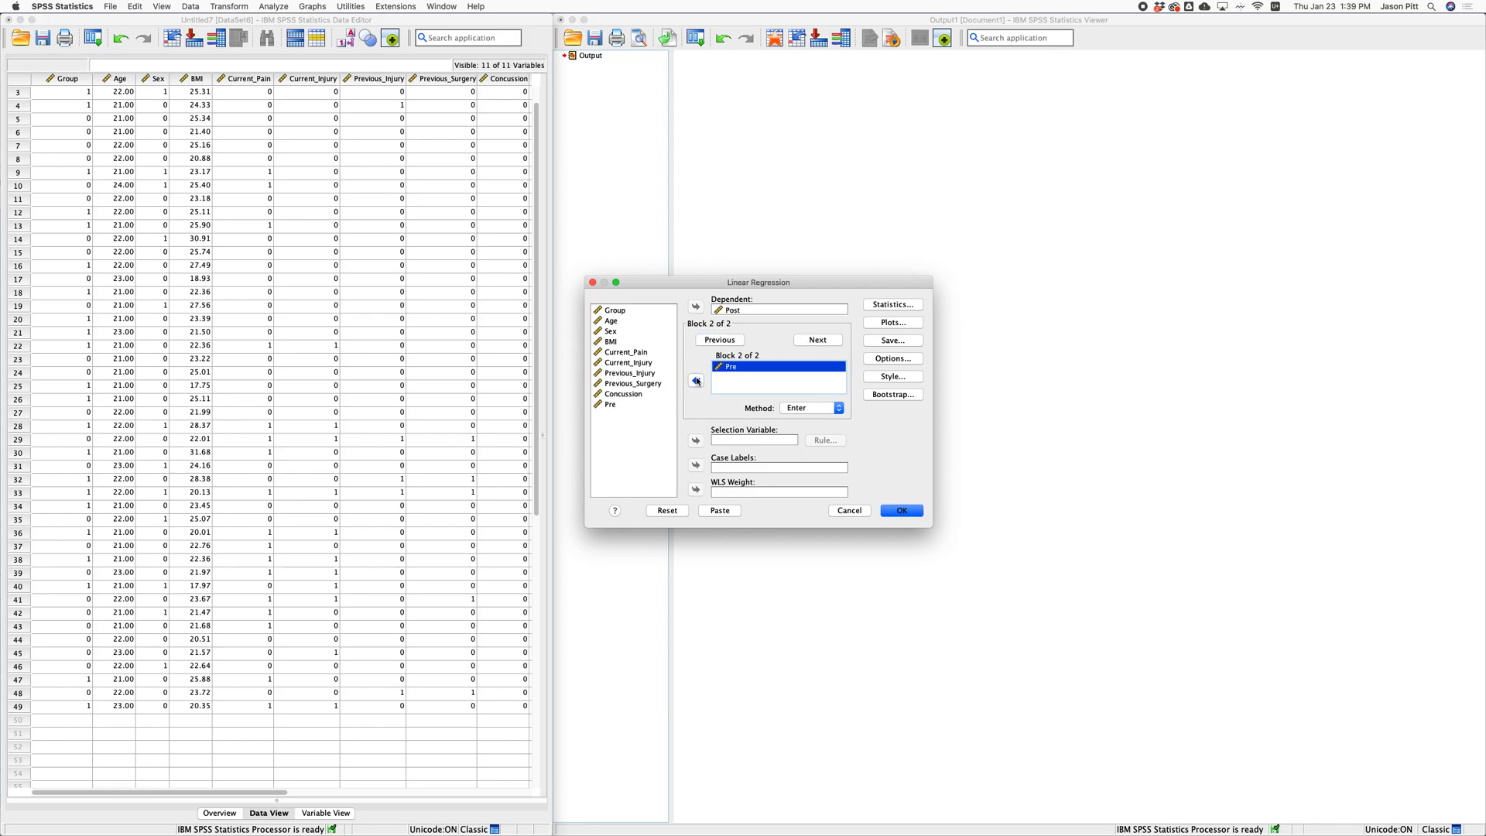
{"action": "left_click", "coordinate": [613, 311]}
{"action": "left_click", "coordinate": [696, 380]}
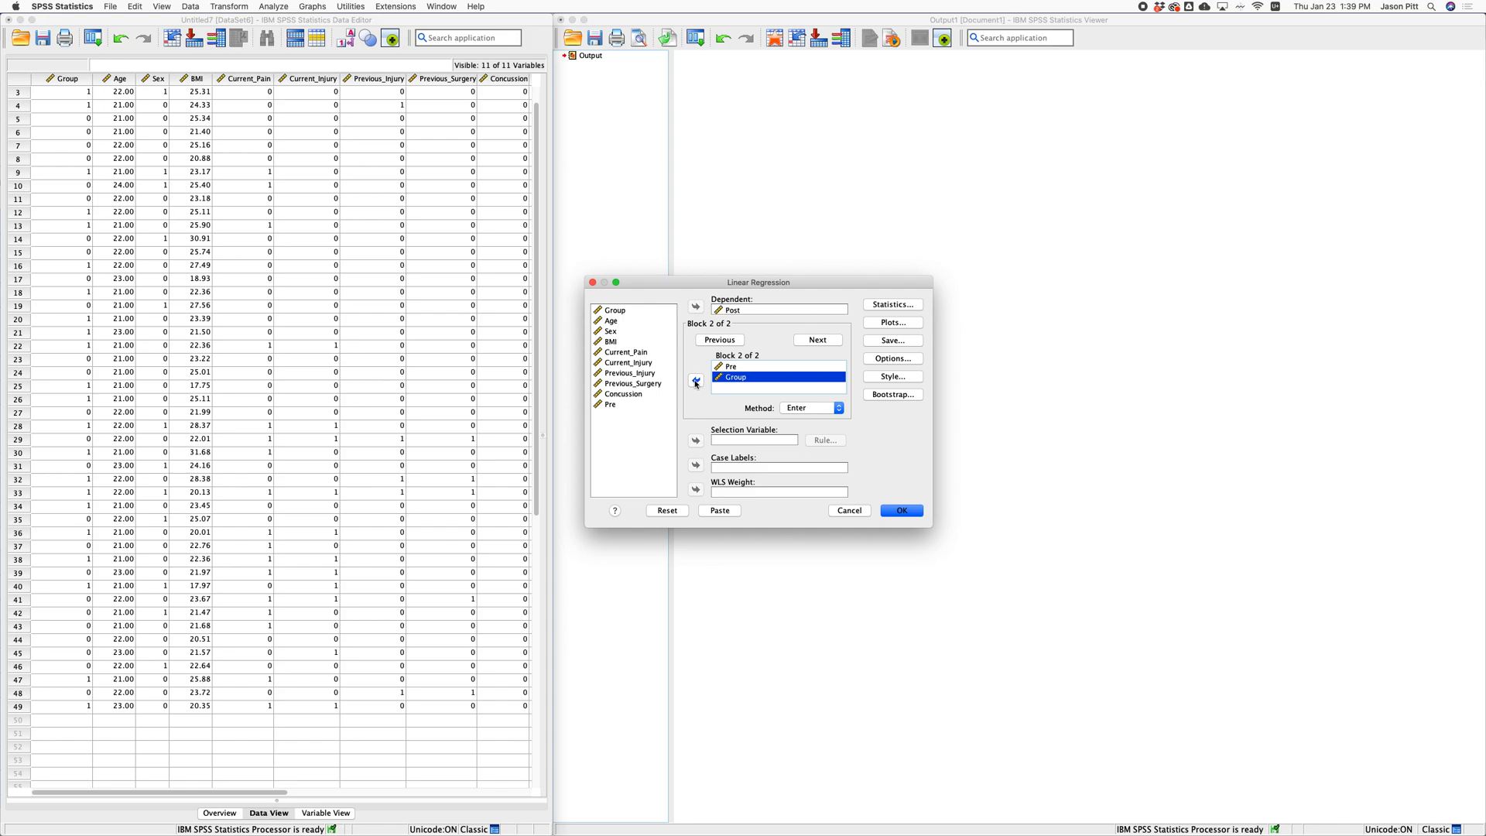
{"action": "left_click", "coordinate": [613, 321]}
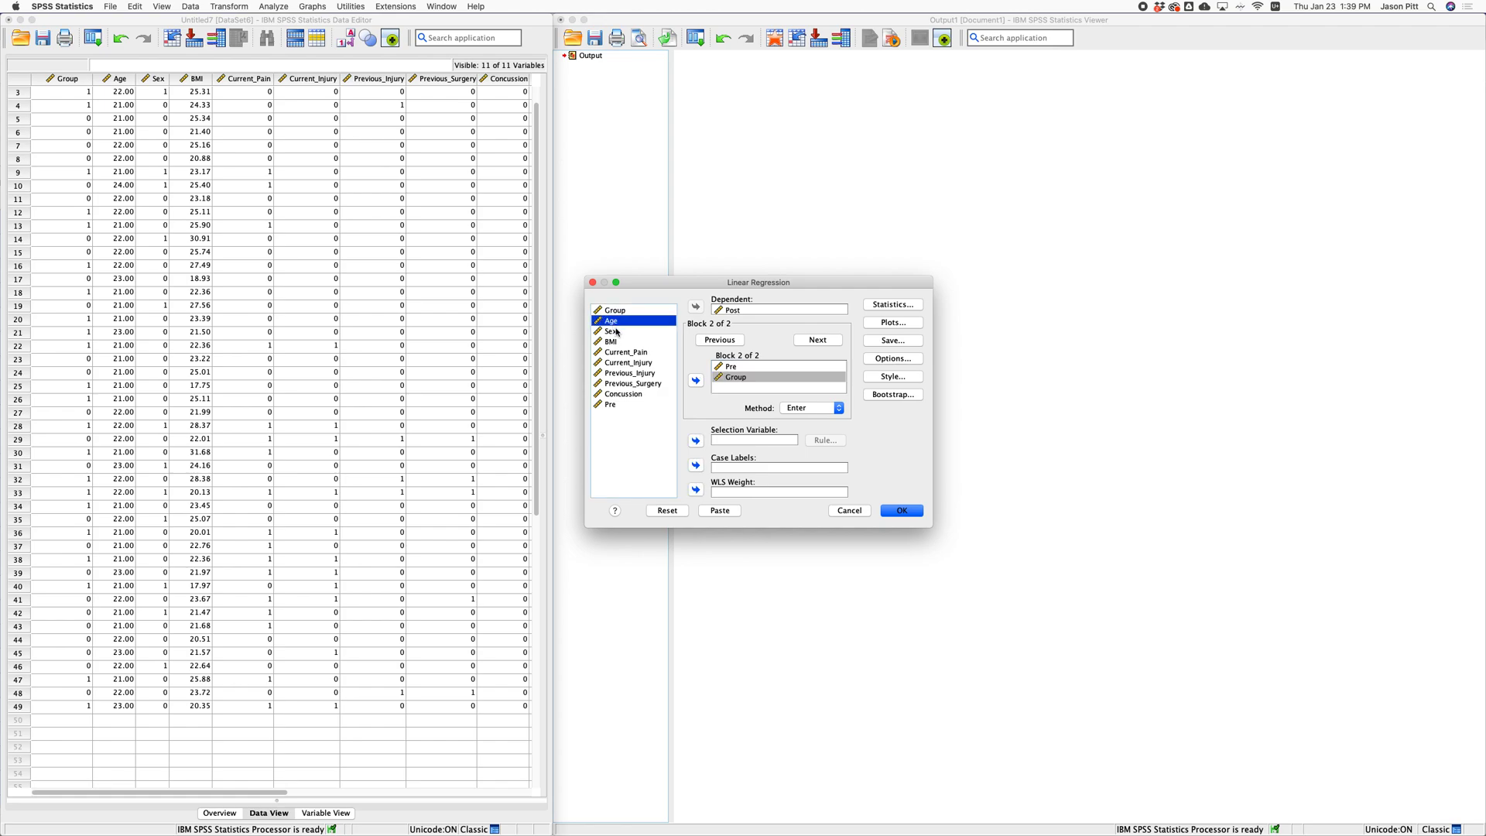
{"action": "left_click", "coordinate": [621, 342], "text": "shift"}
{"action": "left_click", "coordinate": [692, 380]}
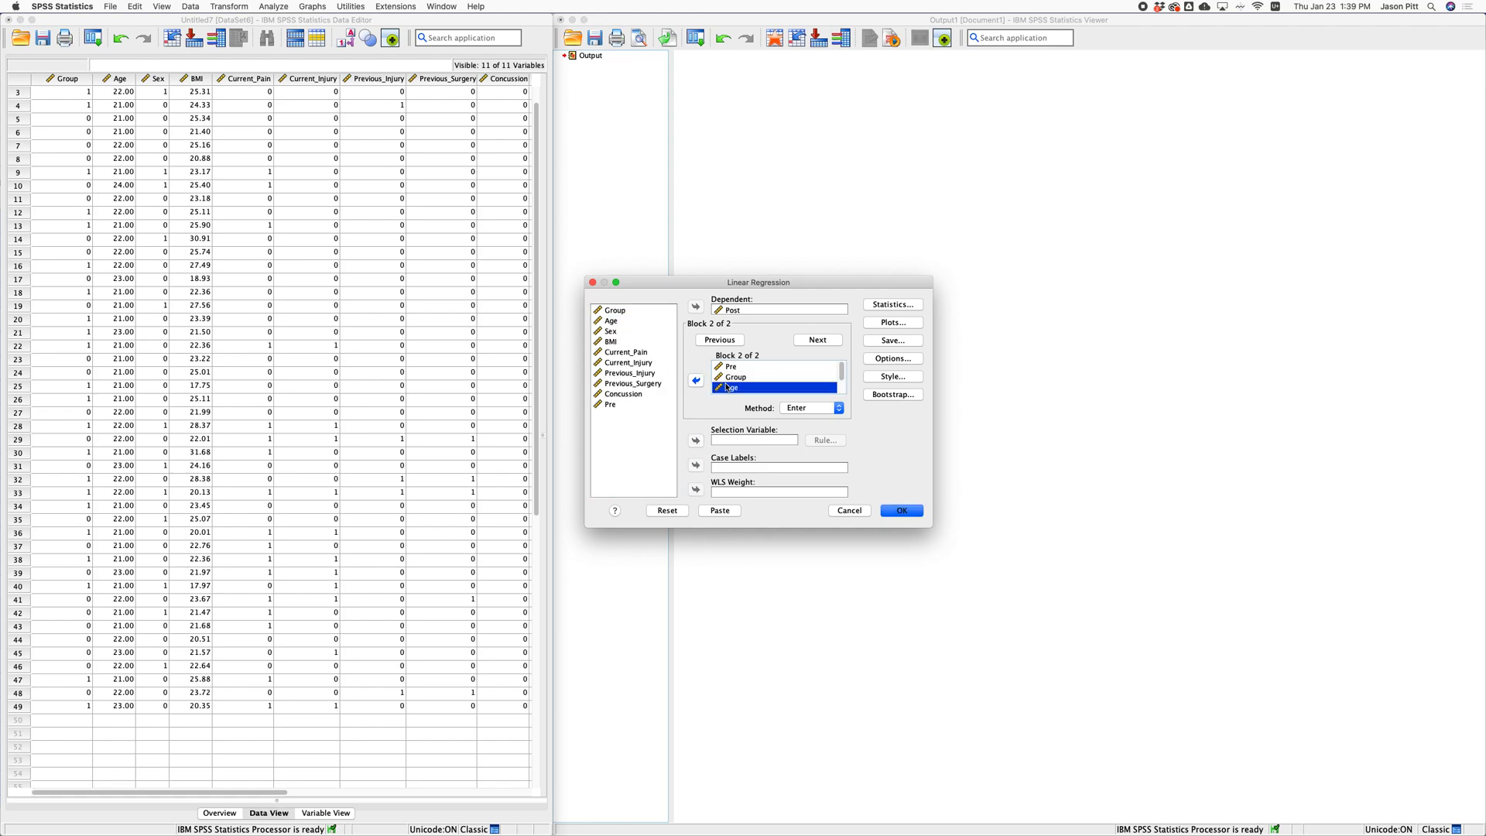
Step: Check the block 2 predictor list, run the two-block regression and select the ANOVA table in the output
{"action": "scroll", "coordinate": [726, 387], "scroll_direction": "down", "scroll_amount": 2}
{"action": "scroll", "coordinate": [725, 386], "scroll_direction": "up", "scroll_amount": 2}
{"action": "left_click", "coordinate": [901, 508]}
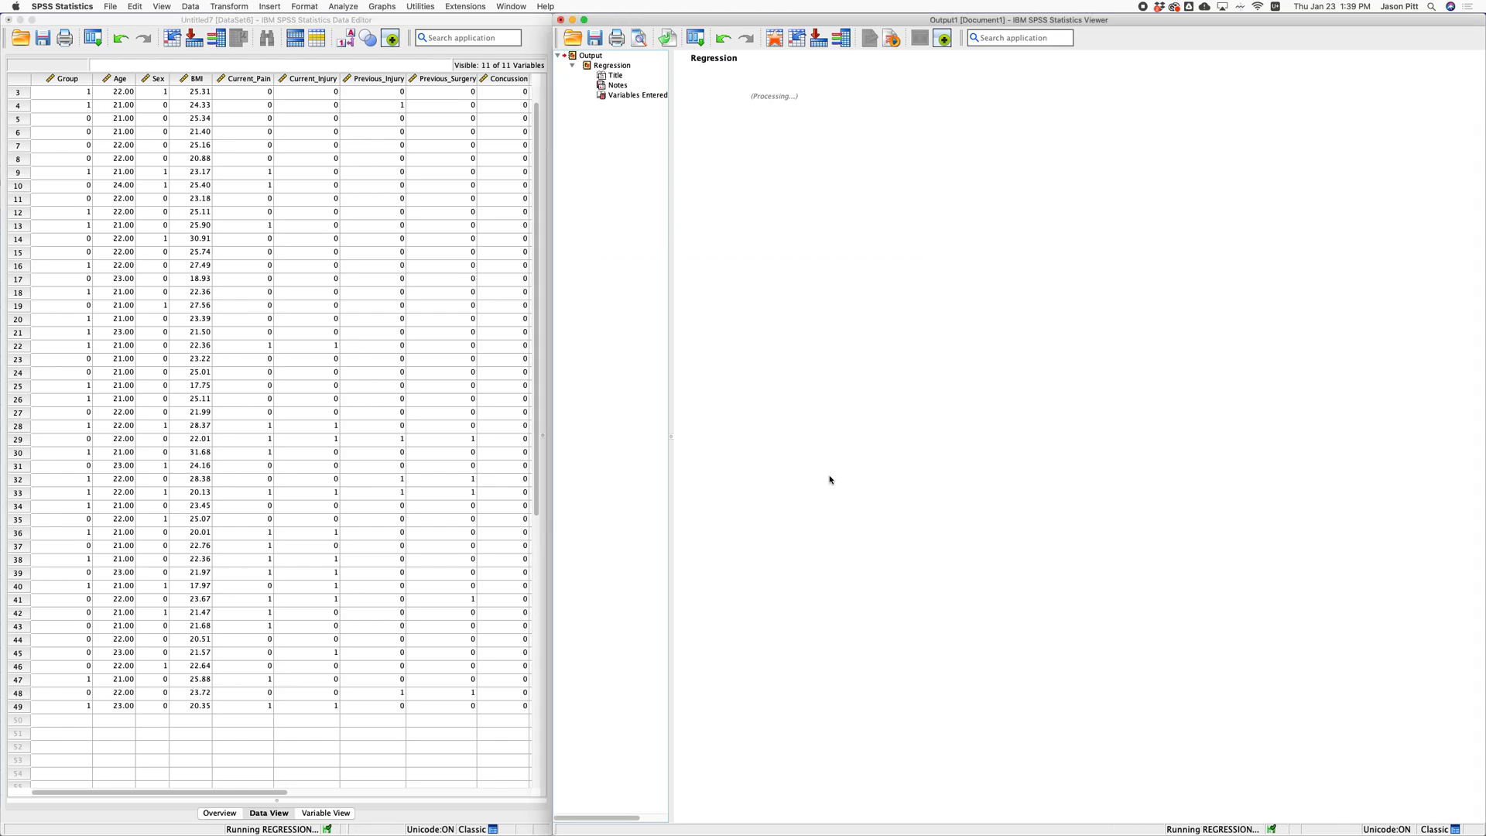
{"action": "left_click", "coordinate": [799, 432]}
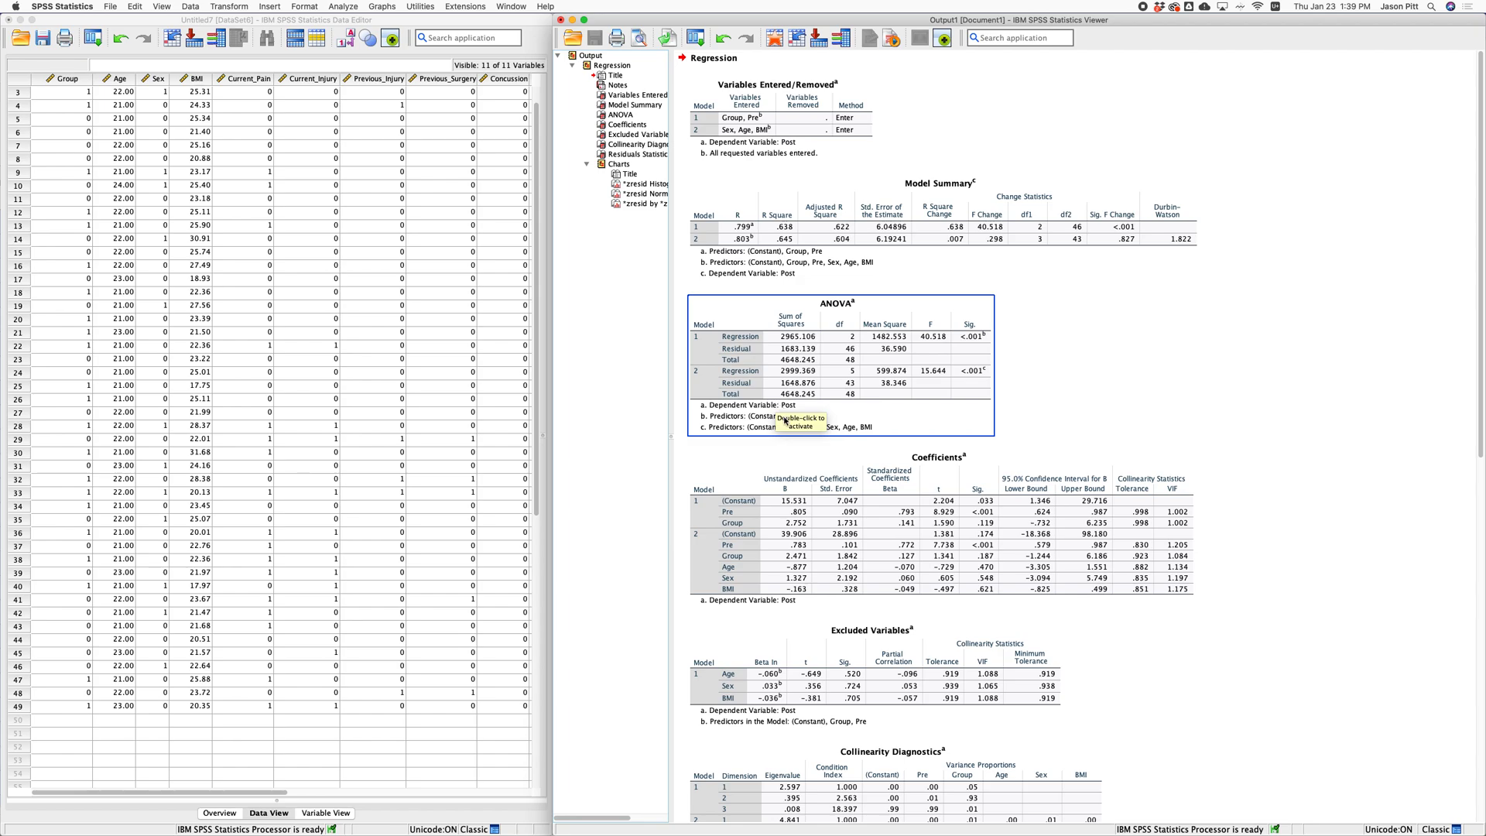
Step: Check the Coefficients table of the two-block regression, and clear the whole regression output from the viewer
{"action": "left_click", "coordinate": [783, 472]}
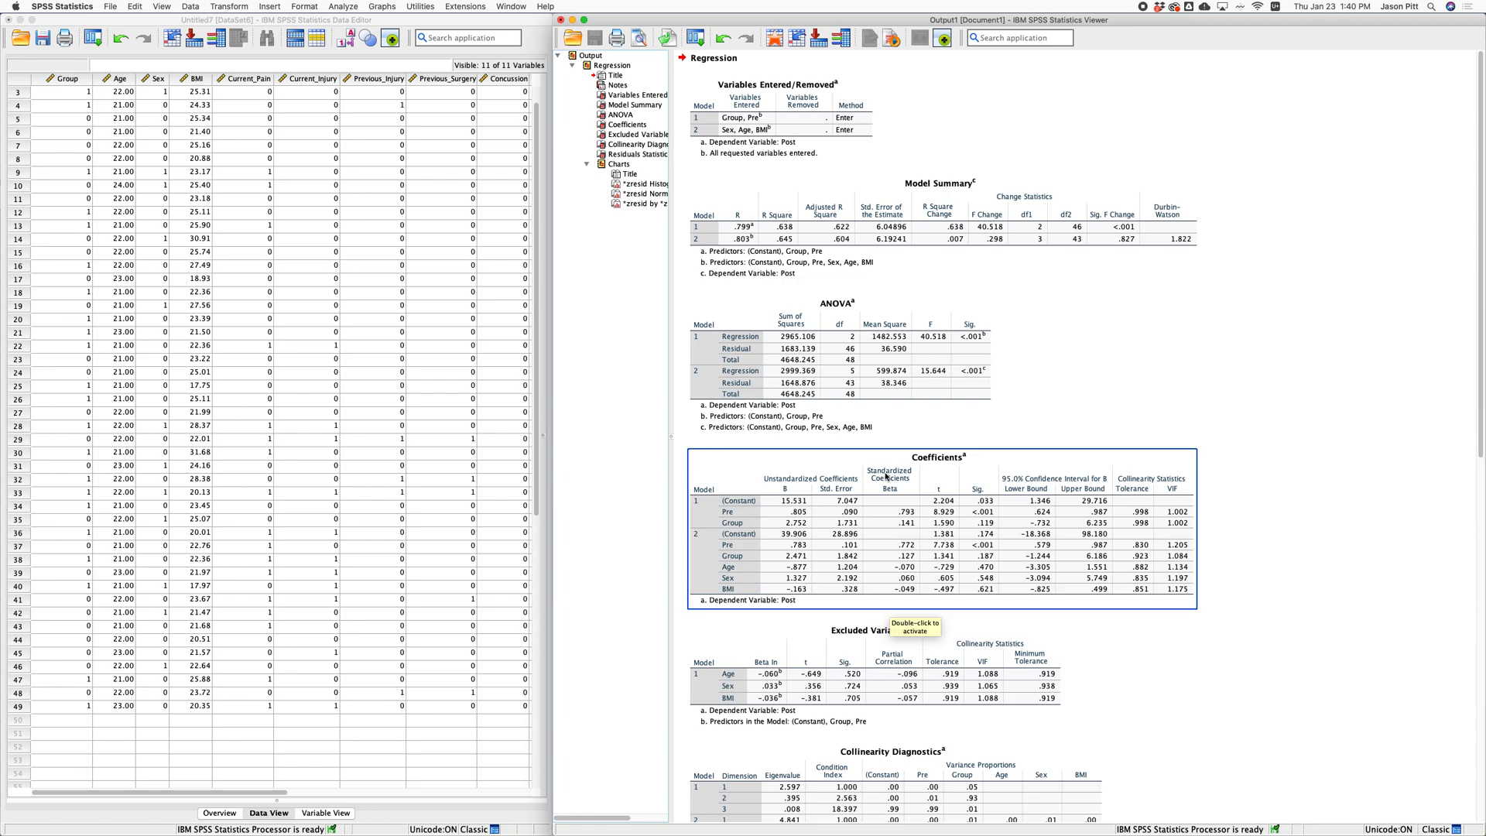
{"action": "left_click", "coordinate": [587, 66]}
{"action": "key", "text": "Delete"}
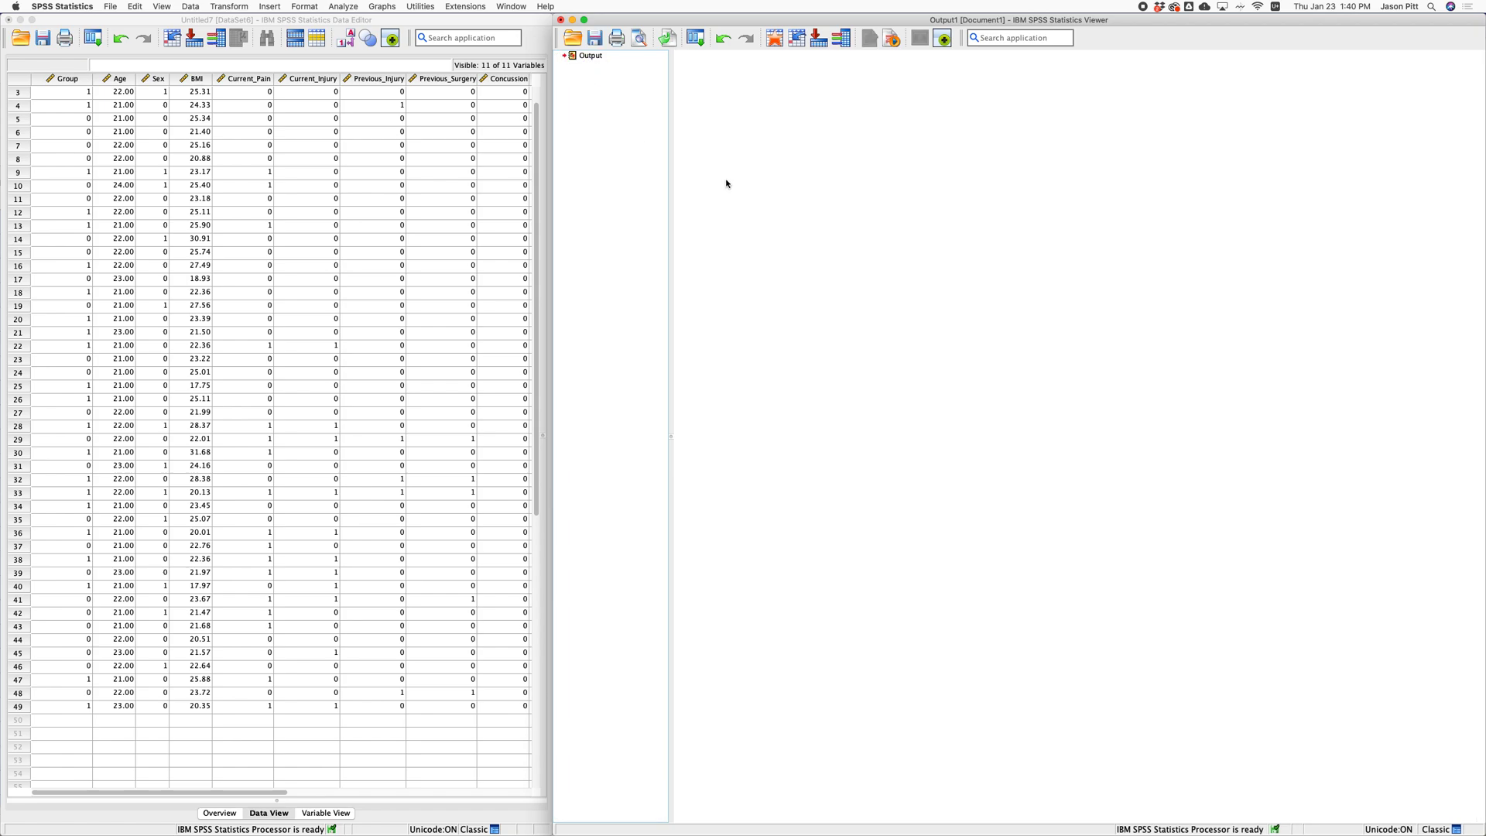
Step: Compare the coded health history columns in the data editor with the original Yes/No answers on the Stepwise sheet in Google Sheets
{"action": "left_click", "coordinate": [322, 132]}
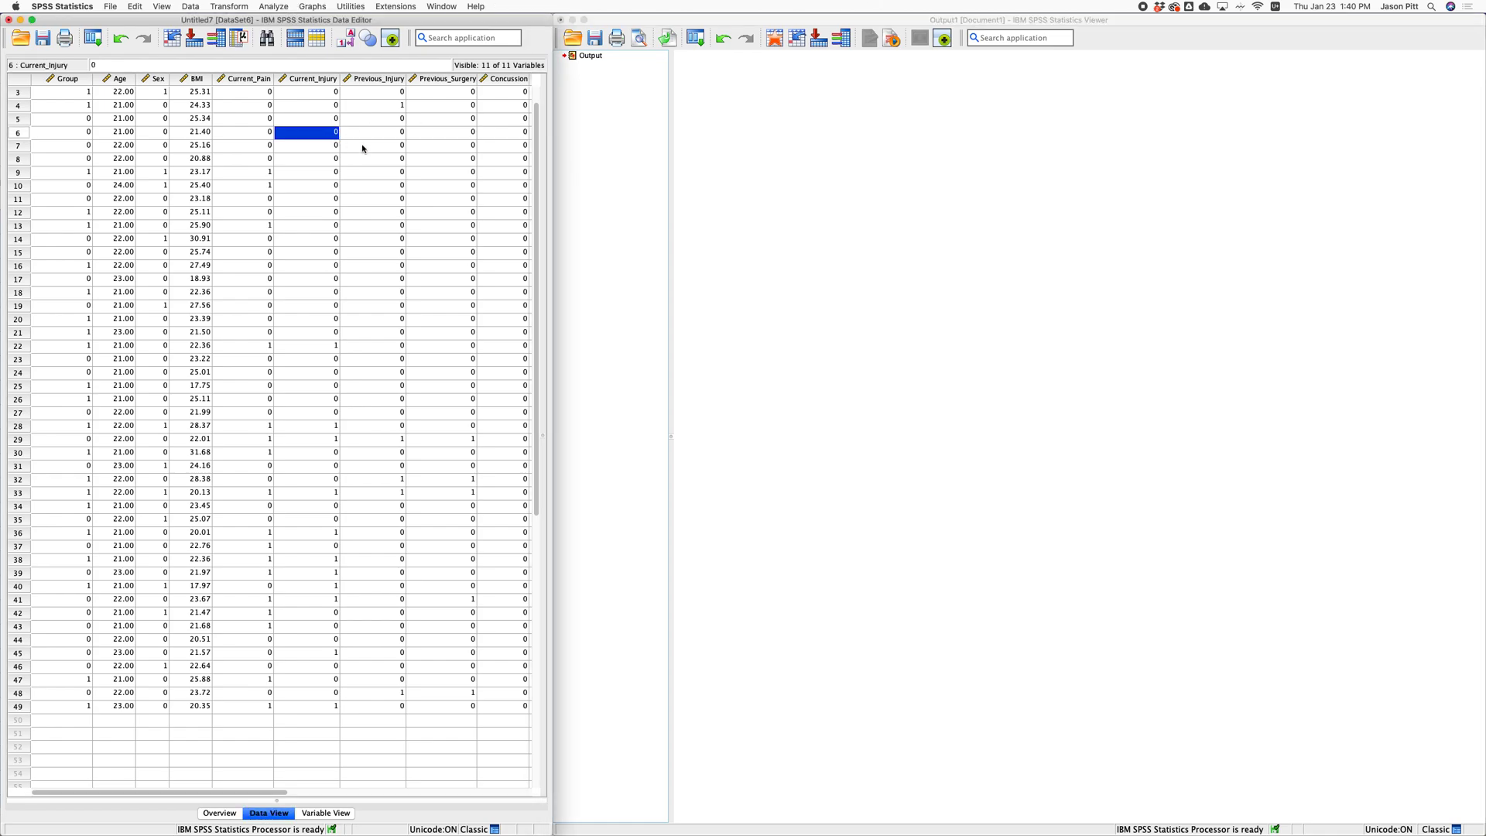
{"action": "scroll", "coordinate": [295, 122], "scroll_direction": "right", "scroll_amount": 3}
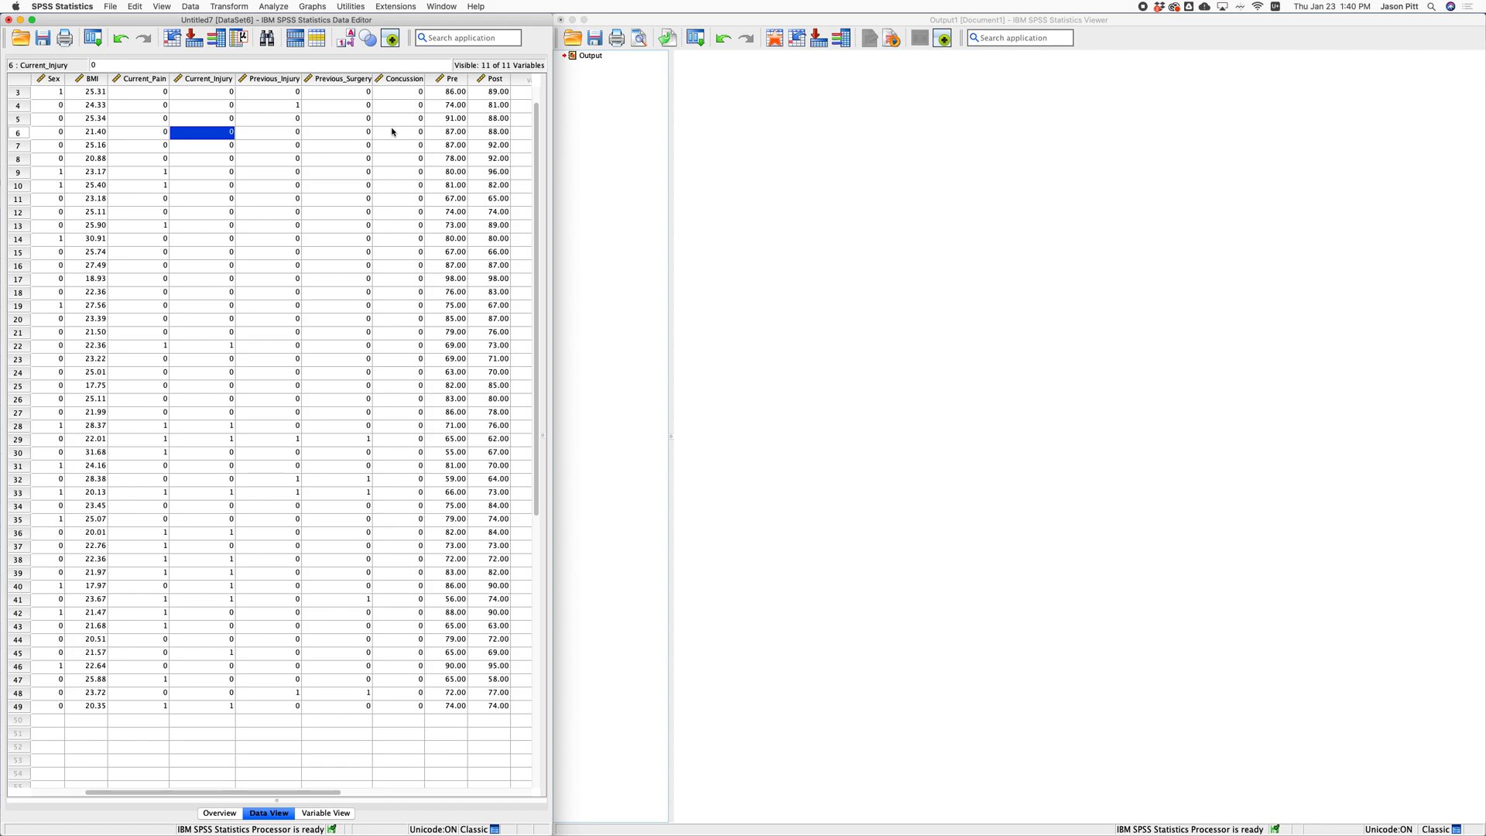
{"action": "scroll", "coordinate": [392, 132], "scroll_direction": "left", "scroll_amount": 3}
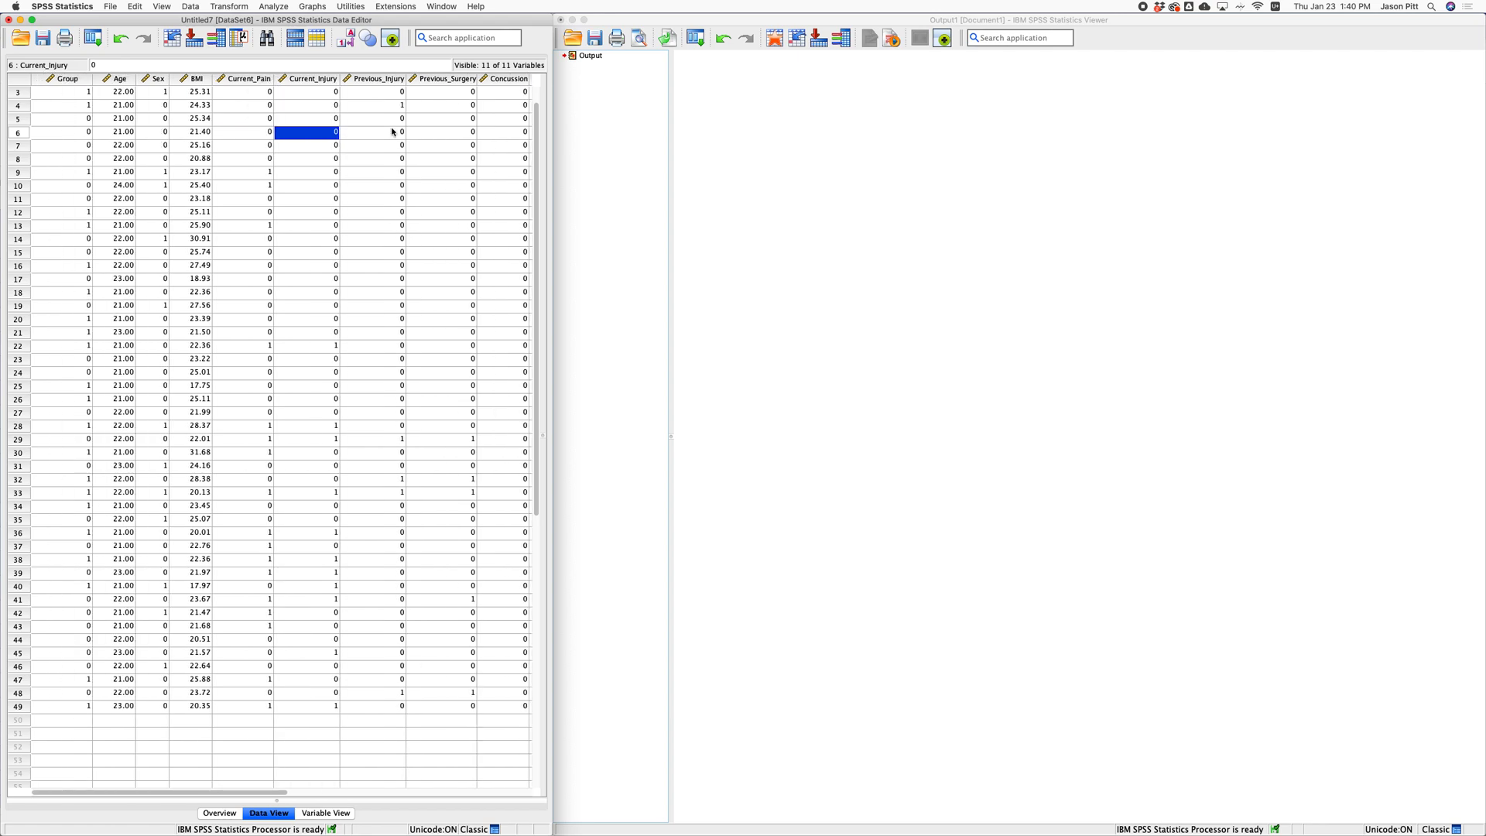
{"action": "scroll", "coordinate": [392, 131], "scroll_direction": "right", "scroll_amount": 3}
{"action": "key", "text": "super+Tab"}
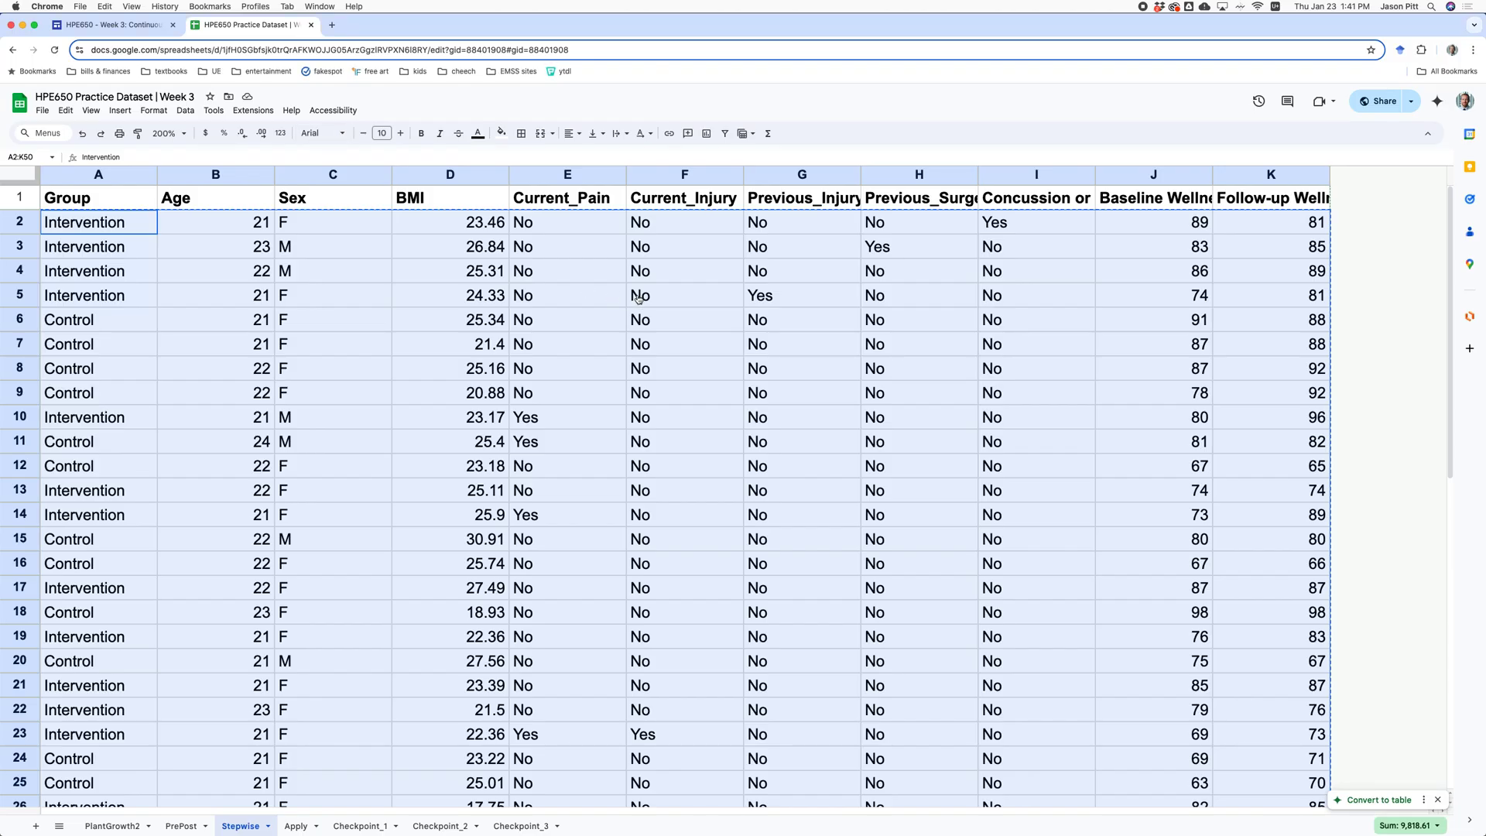
{"action": "scroll", "coordinate": [967, 255], "scroll_direction": "down", "scroll_amount": 3}
{"action": "scroll", "coordinate": [967, 256], "scroll_direction": "up", "scroll_amount": 3}
{"action": "left_click", "coordinate": [997, 231]}
{"action": "key", "text": "super+Tab"}
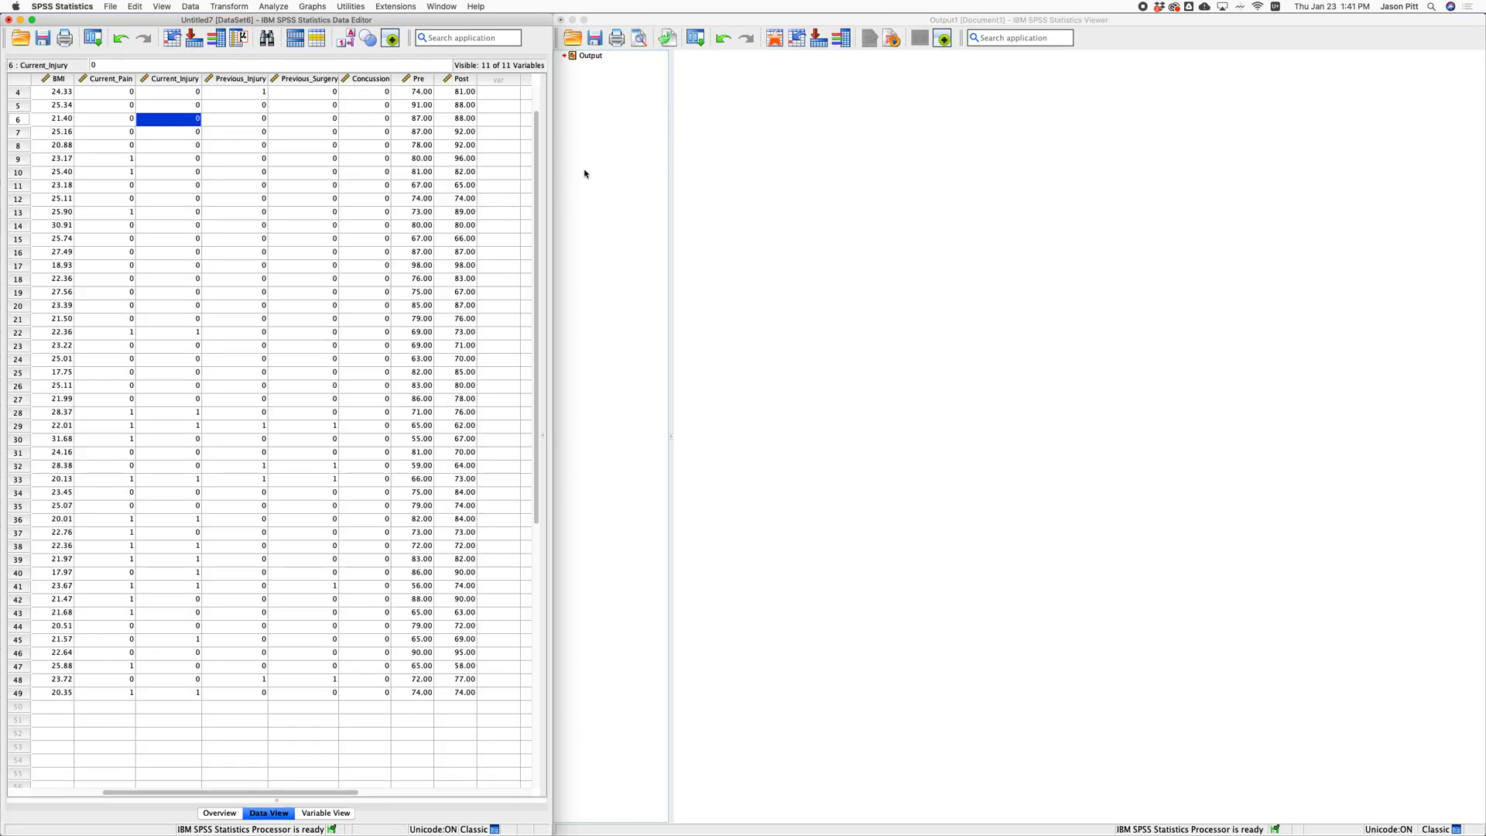
{"action": "key", "text": "super+Tab"}
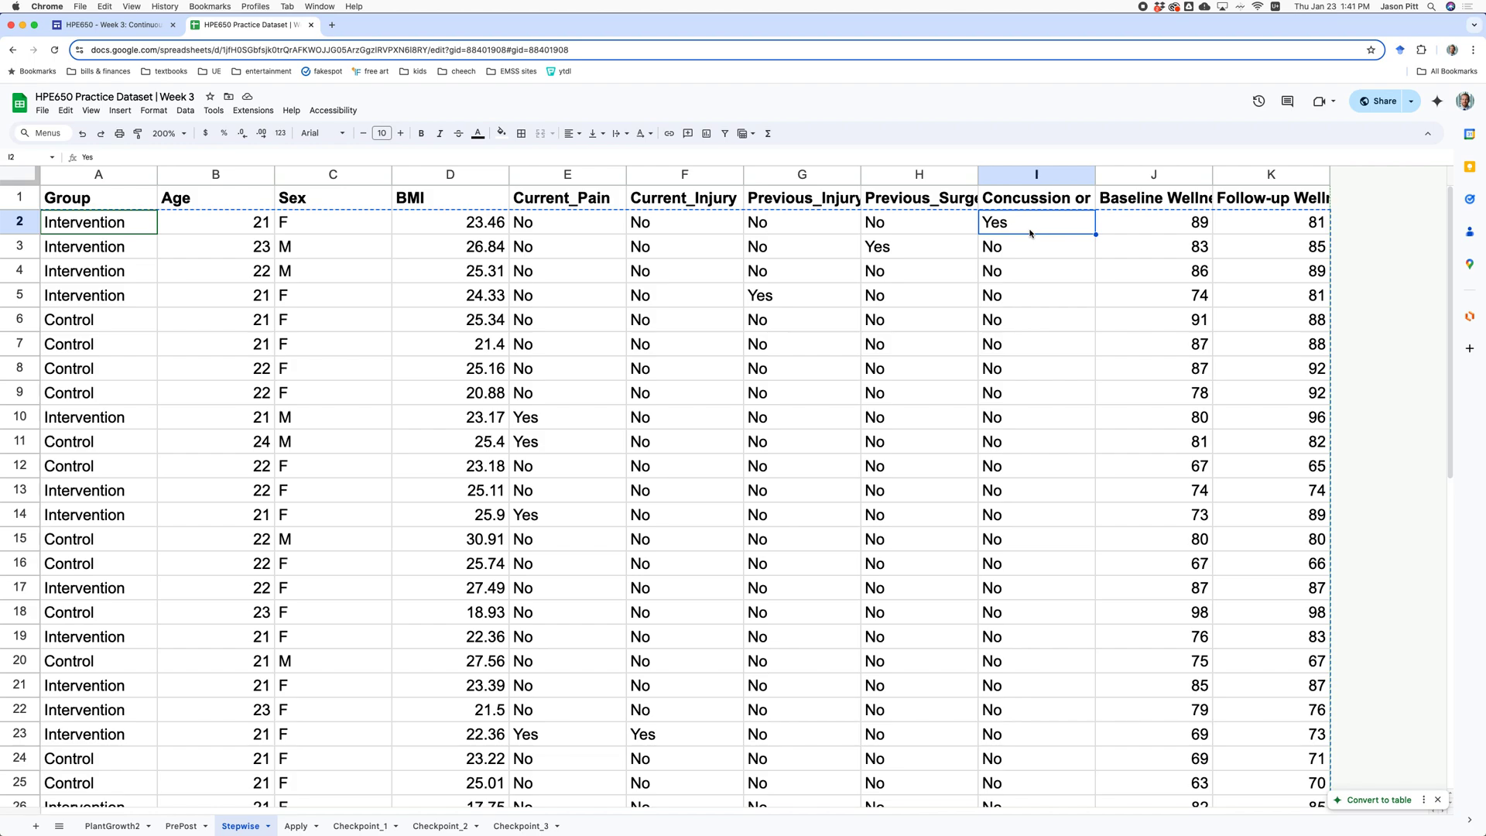
{"action": "scroll", "coordinate": [1028, 229], "scroll_direction": "down", "scroll_amount": 1}
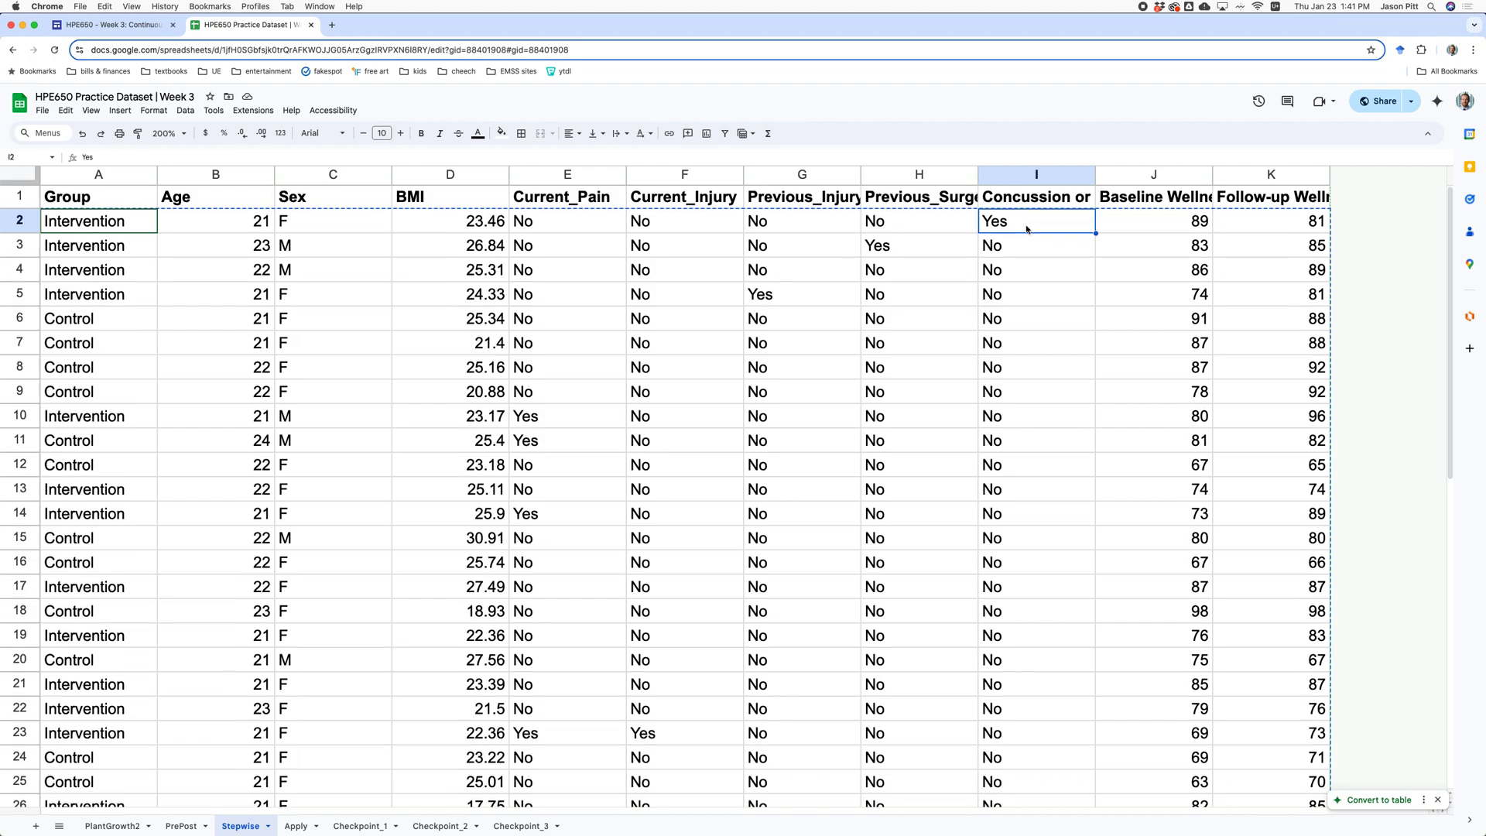
Step: Switch back to SPSS and examine the coded columns from Current_Pain to Concussion, including the first case's Concussion value
{"action": "key", "text": "super+Tab"}
{"action": "scroll", "coordinate": [245, 114], "scroll_direction": "right", "scroll_amount": 5}
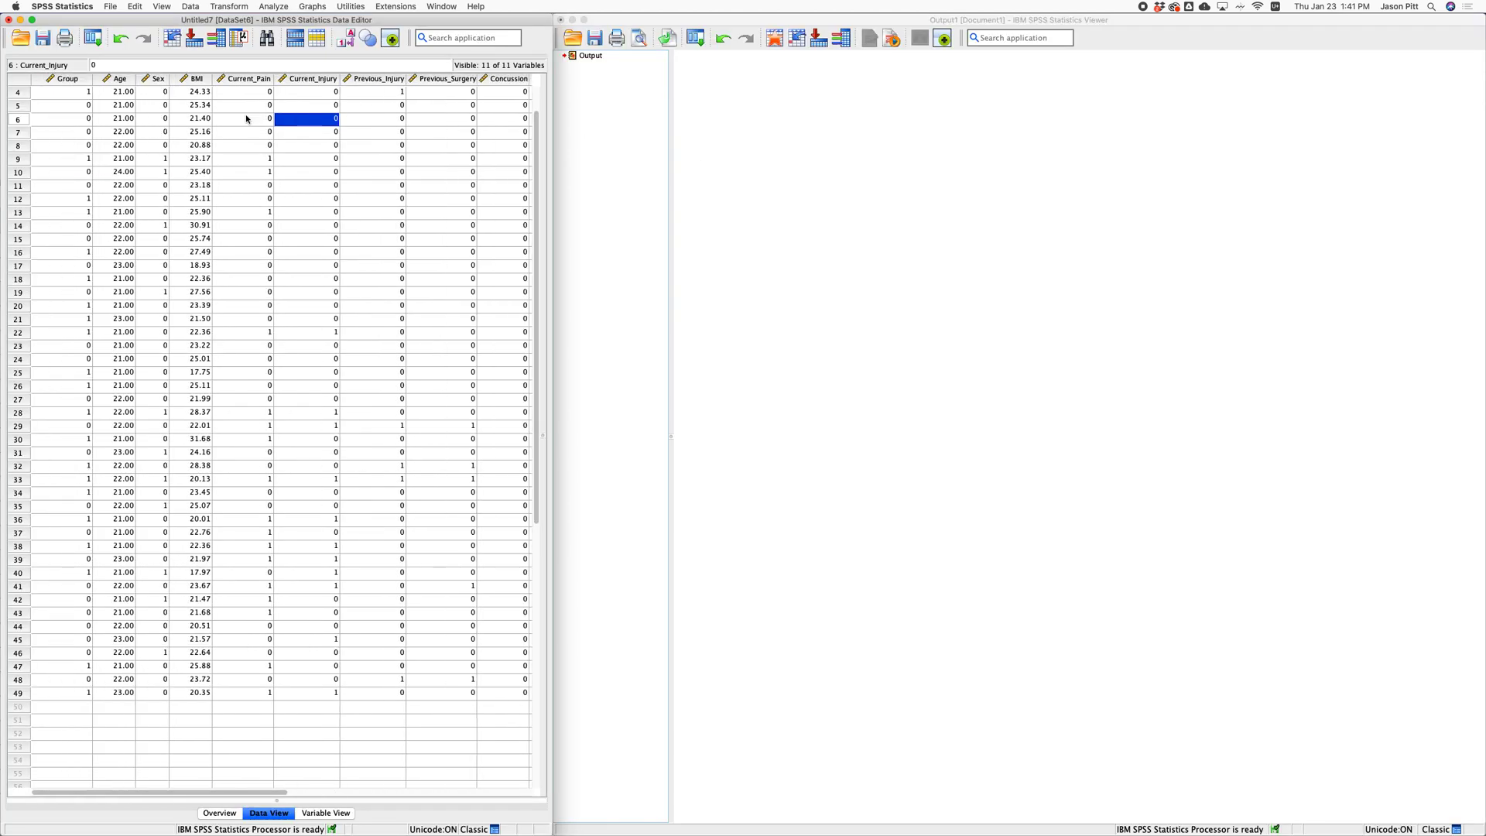
{"action": "scroll", "coordinate": [246, 118], "scroll_direction": "left", "scroll_amount": 5}
{"action": "scroll", "coordinate": [246, 119], "scroll_direction": "up", "scroll_amount": 2}
{"action": "scroll", "coordinate": [246, 118], "scroll_direction": "right", "scroll_amount": 5}
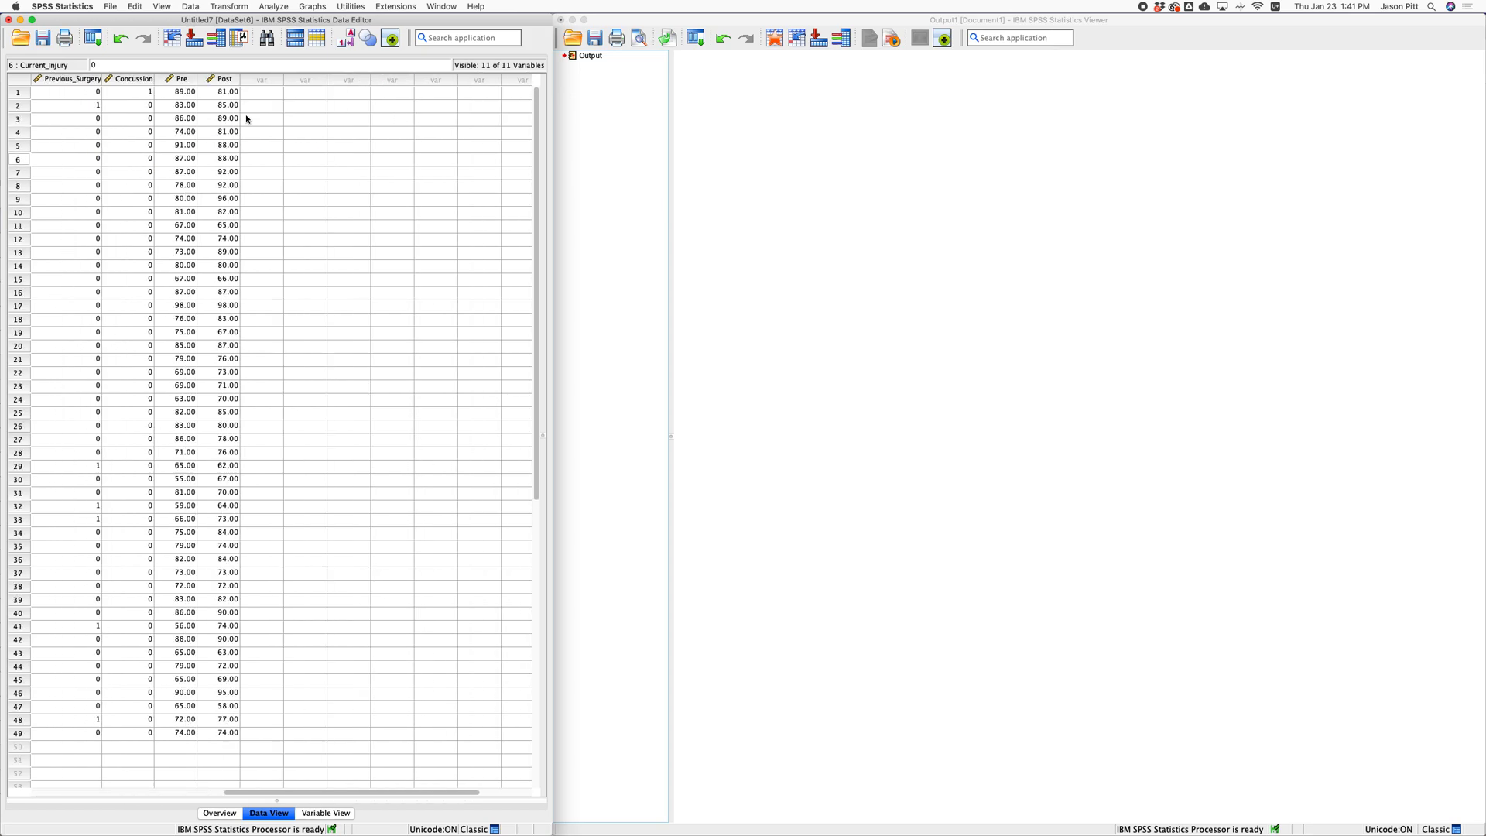
{"action": "scroll", "coordinate": [246, 118], "scroll_direction": "left", "scroll_amount": 4}
{"action": "left_click", "coordinate": [254, 94]}
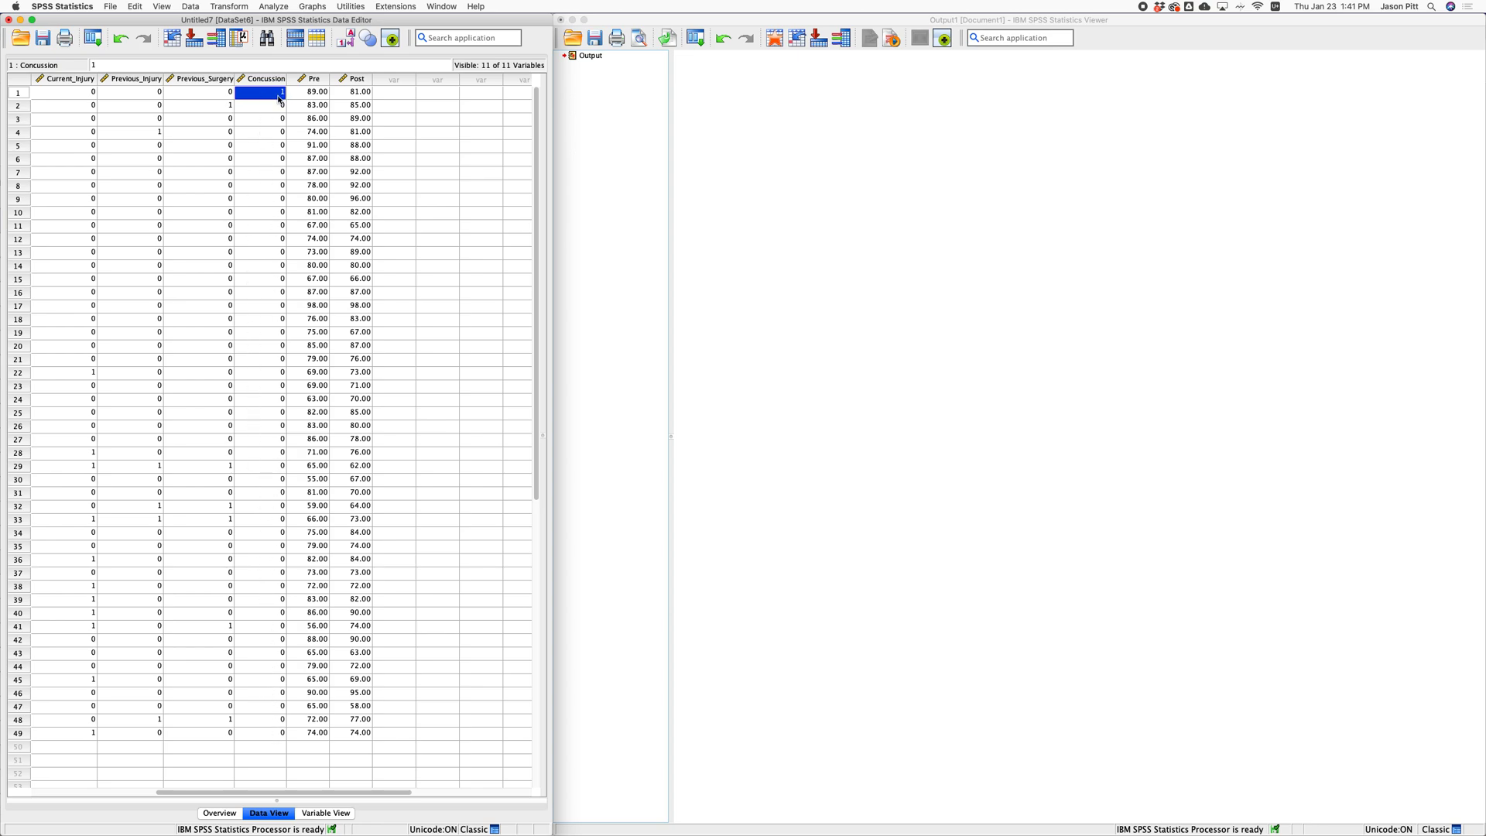
{"action": "scroll", "coordinate": [279, 99], "scroll_direction": "left", "scroll_amount": 2}
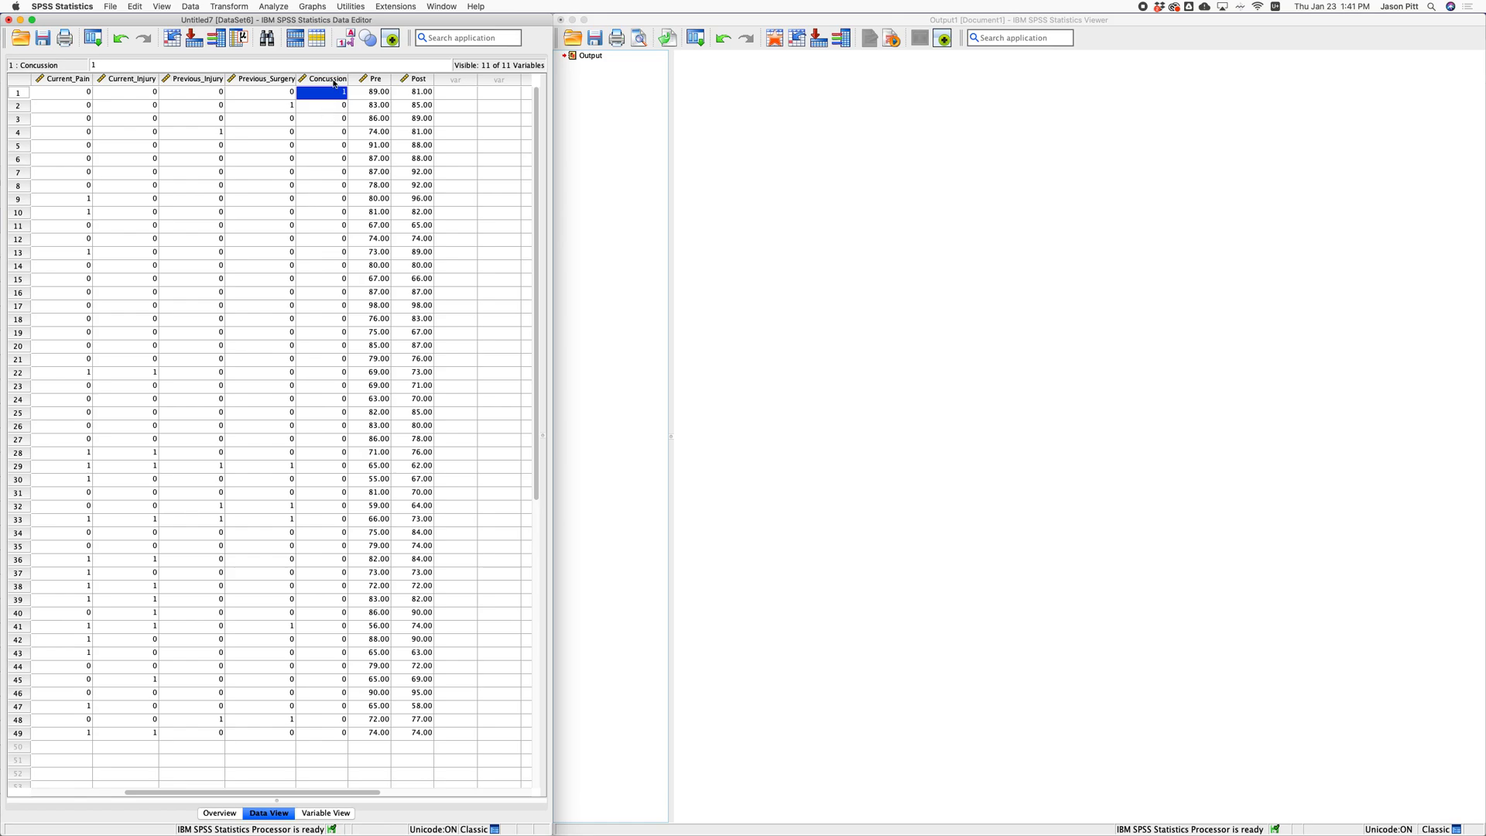
{"action": "scroll", "coordinate": [334, 83], "scroll_direction": "left", "scroll_amount": 3}
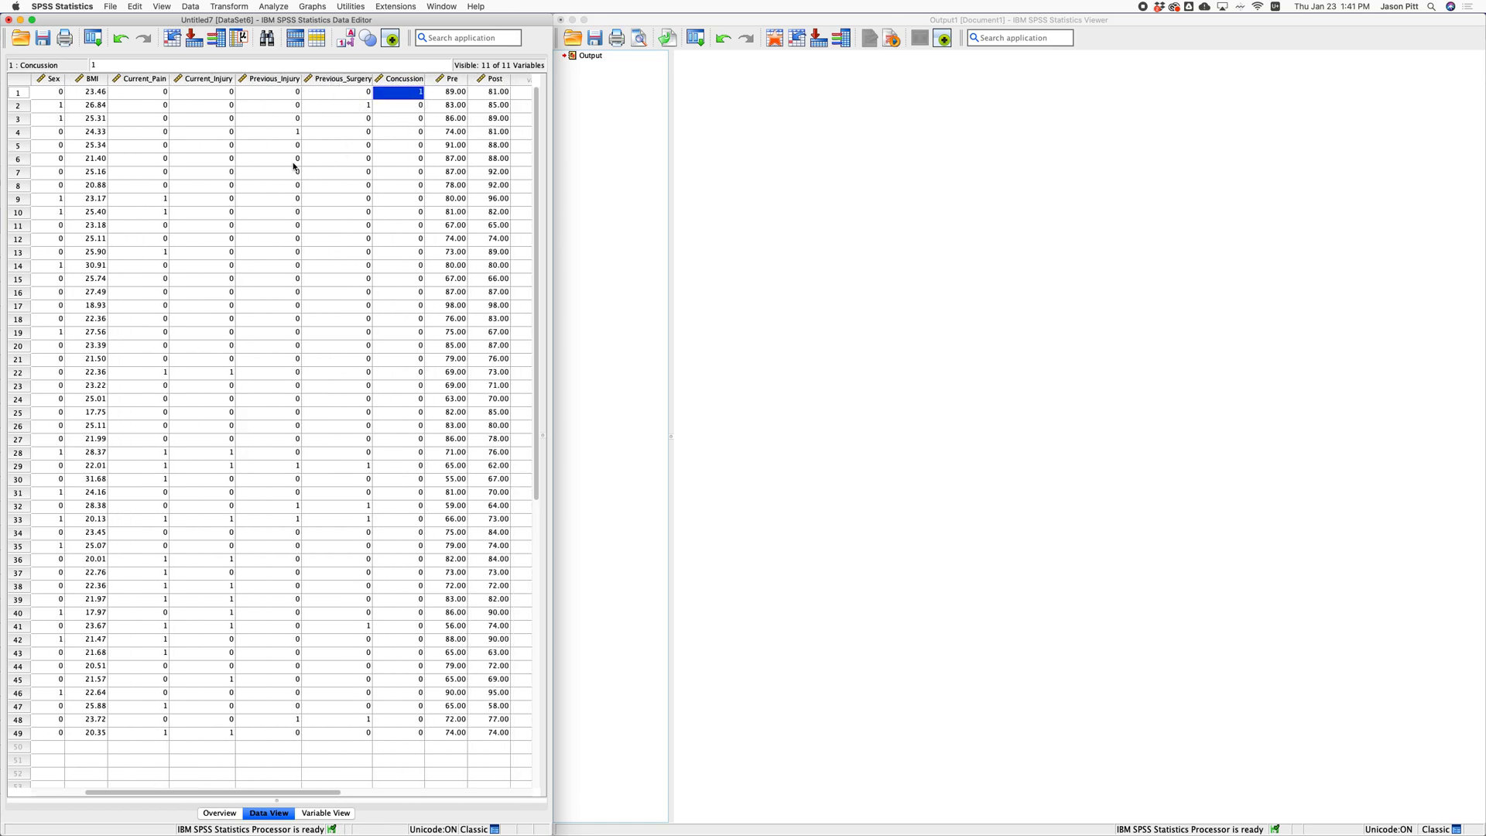
Step: Set up a Crosstabs analysis with Group in rows and Current_Pain, Current_Injury, Previous_Injury, Previous_Surgery and Concussion in columns
{"action": "left_click", "coordinate": [274, 7]}
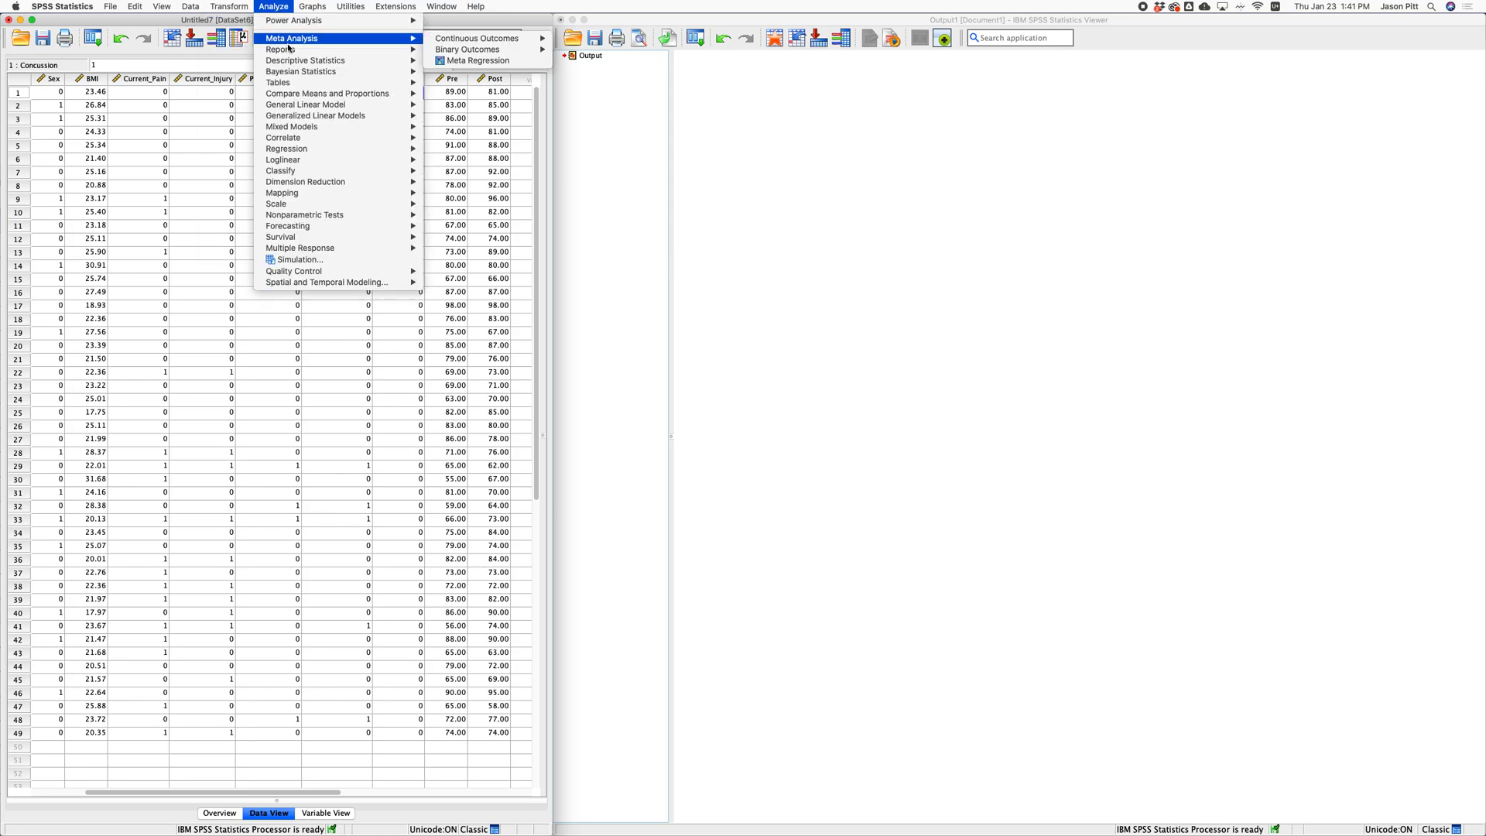
{"action": "mouse_move", "coordinate": [343, 66]}
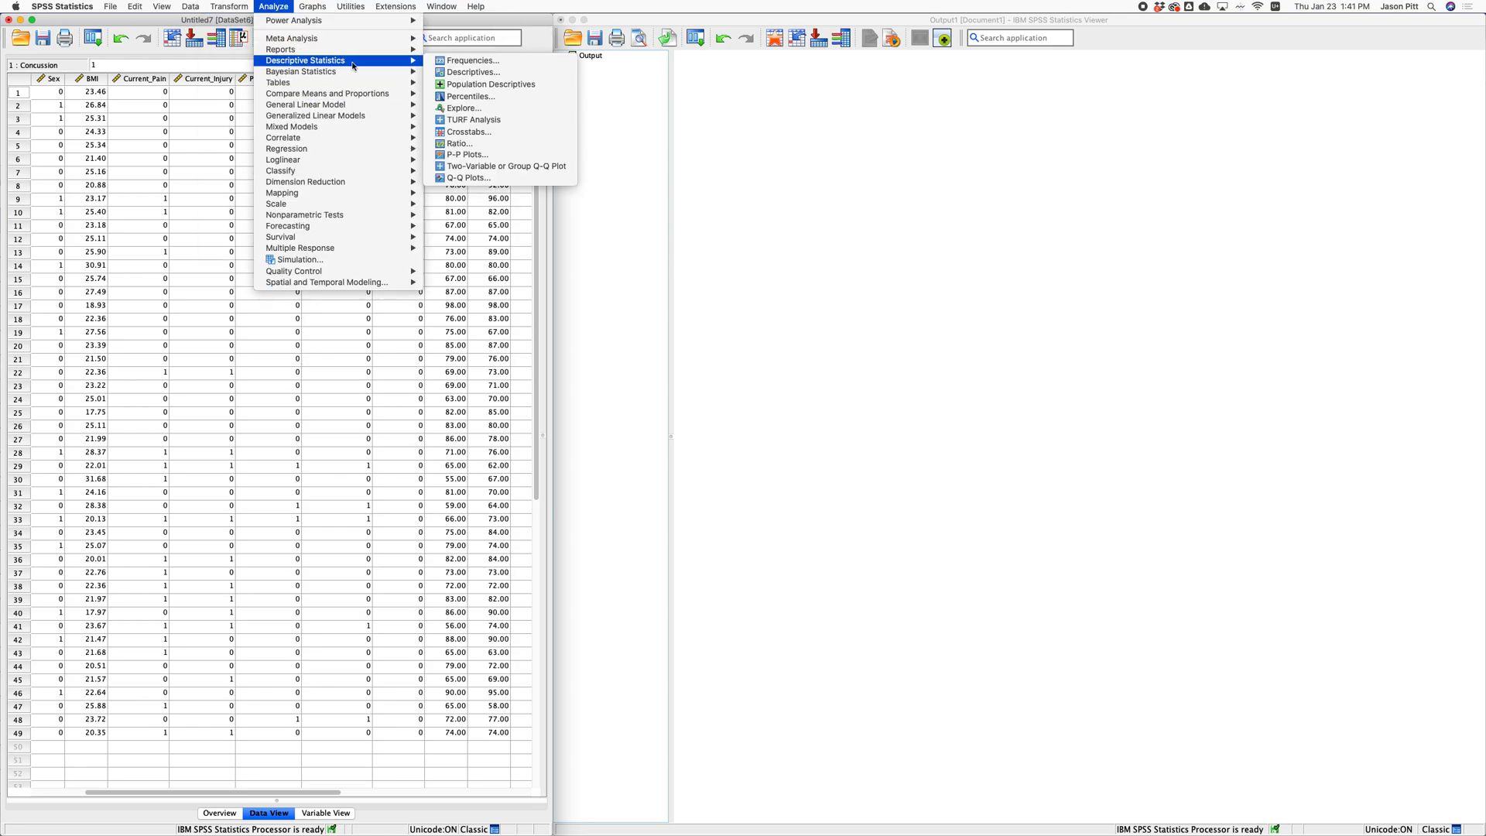
{"action": "left_click", "coordinate": [476, 133]}
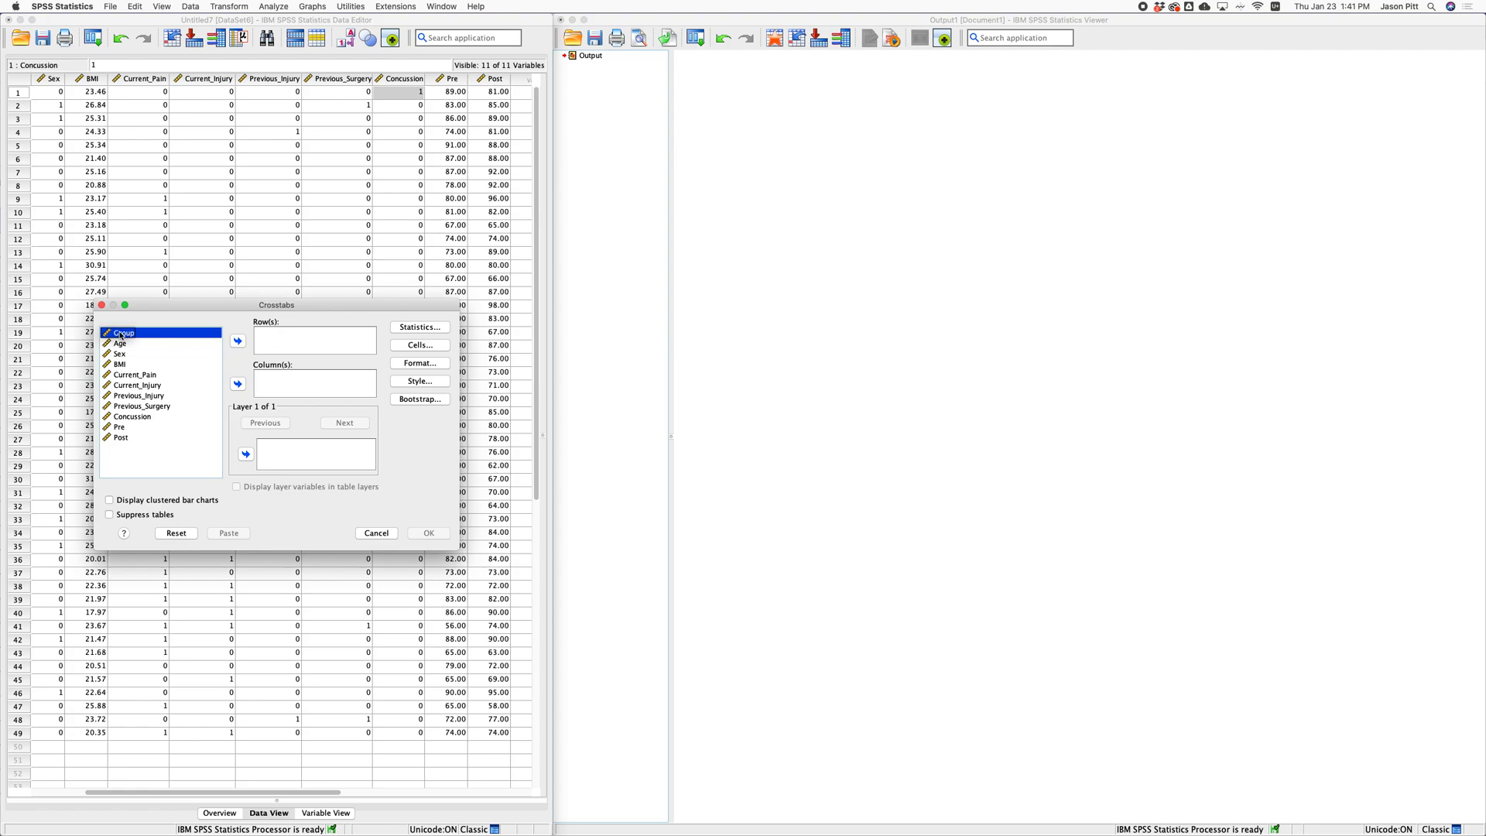
{"action": "left_click", "coordinate": [239, 343]}
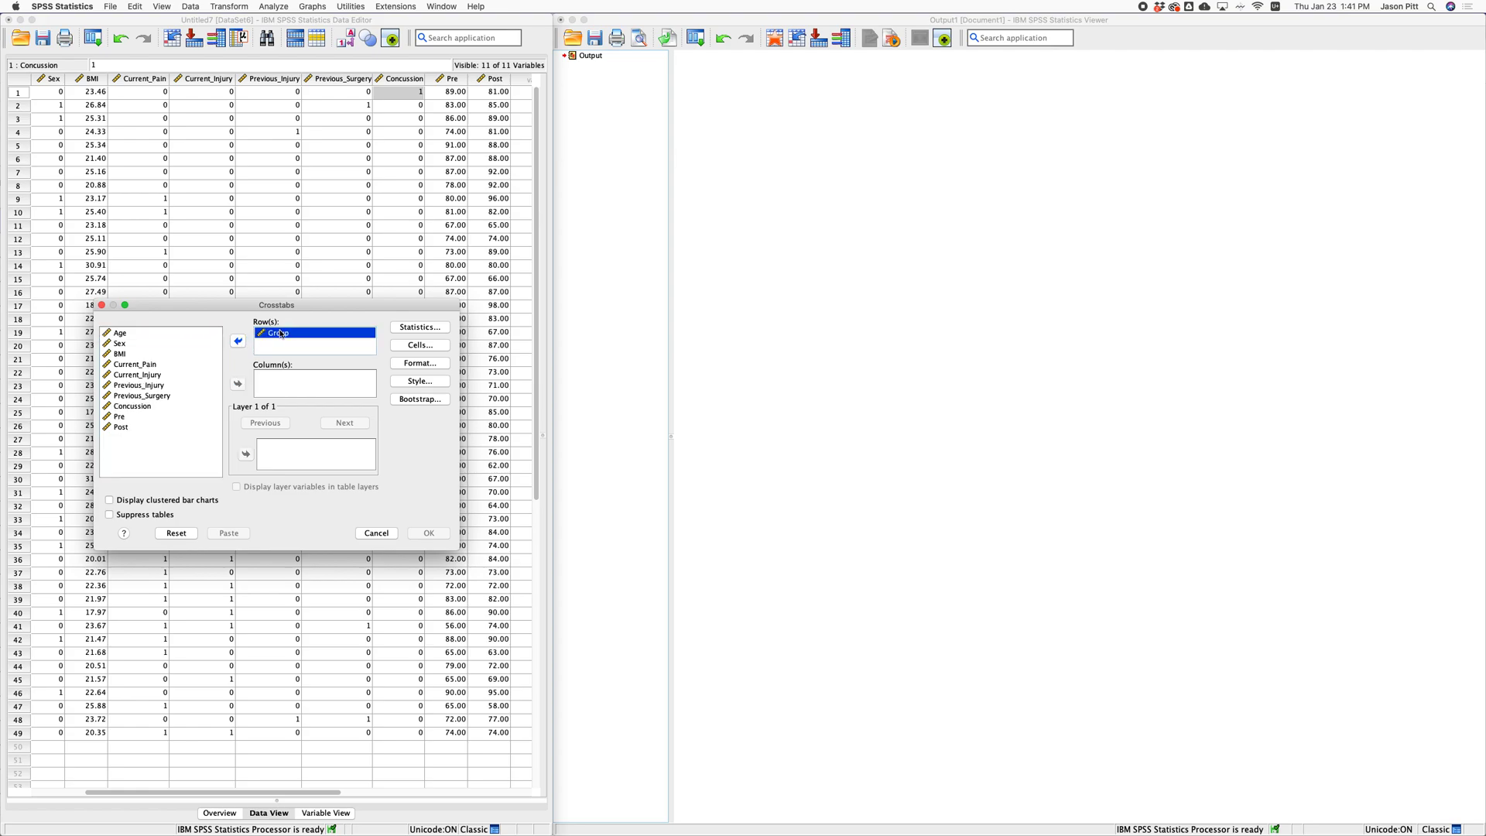
{"action": "left_click", "coordinate": [277, 384]}
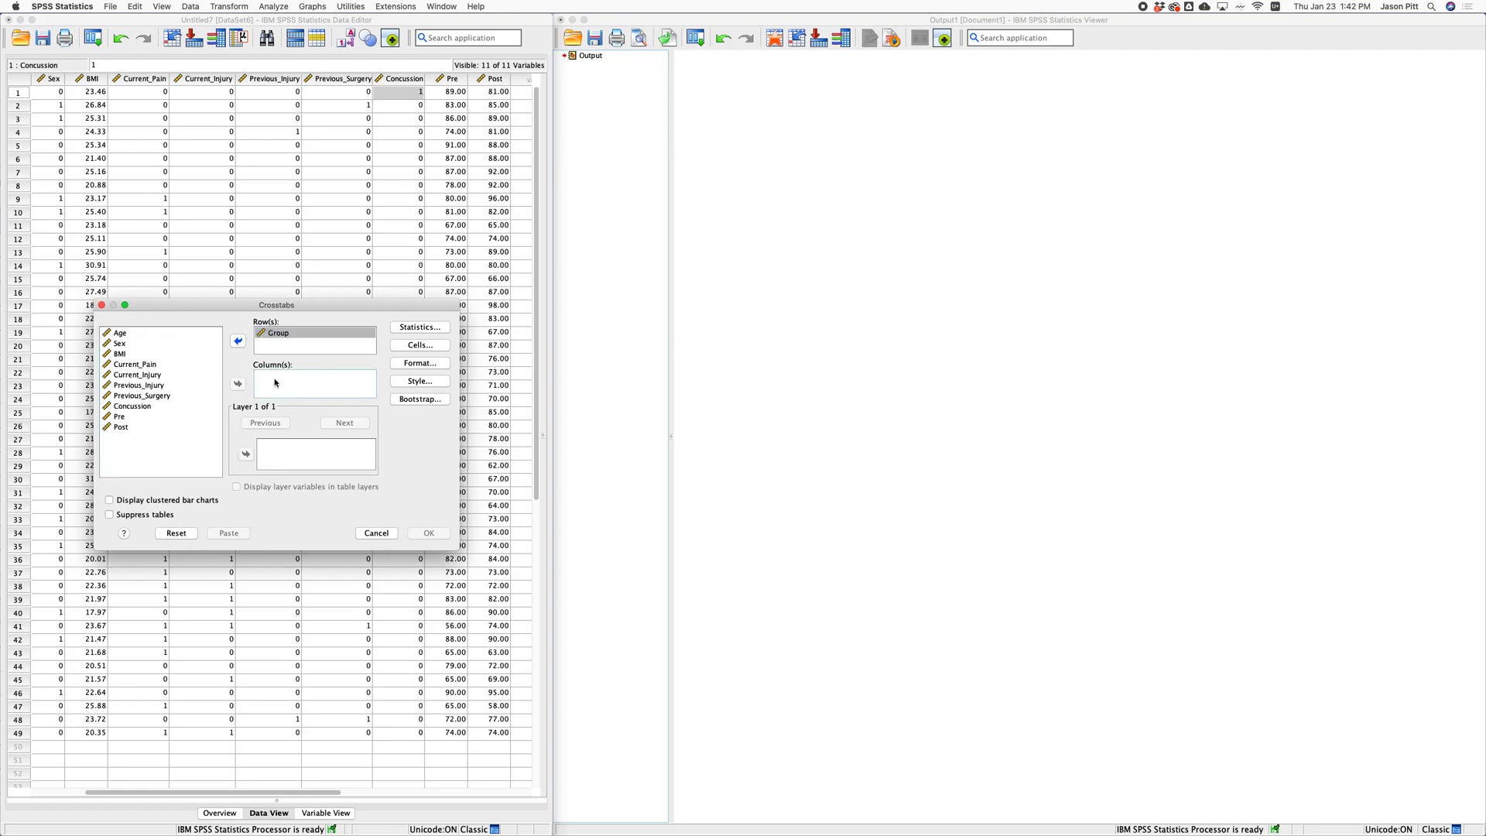
{"action": "left_click", "coordinate": [132, 366]}
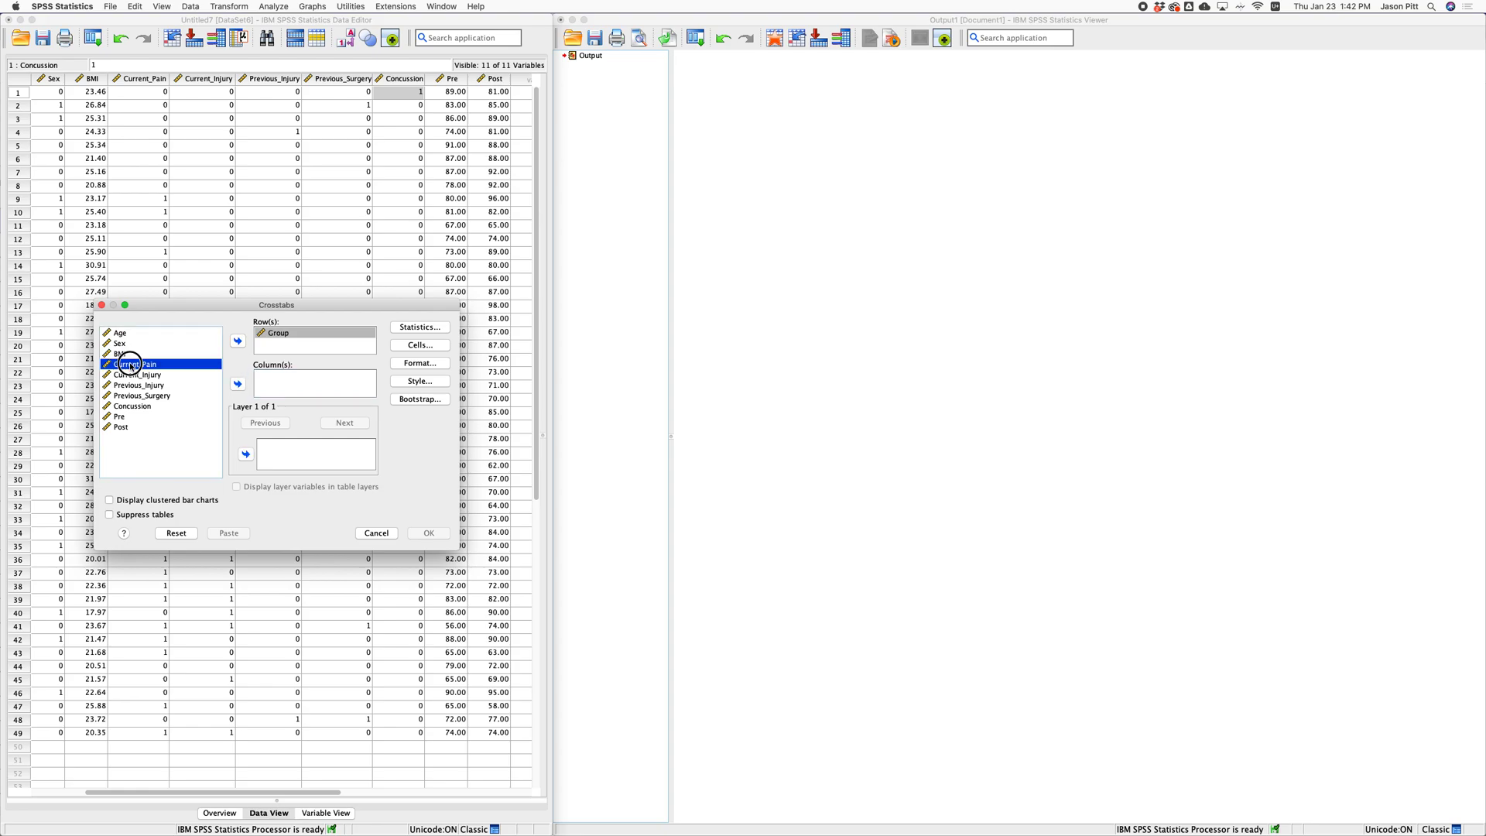
{"action": "left_click", "coordinate": [142, 407], "text": "shift"}
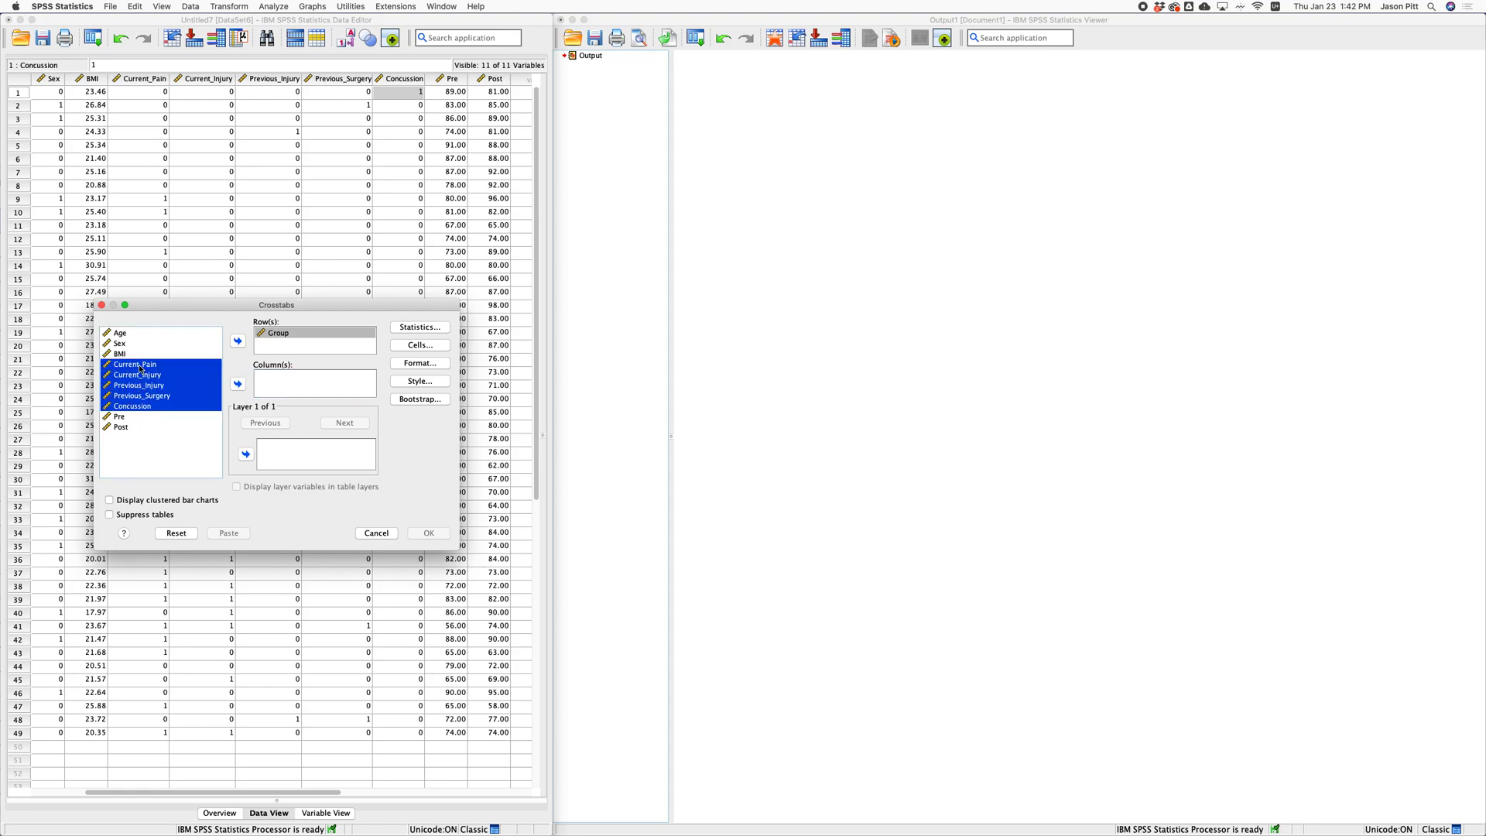
{"action": "left_click", "coordinate": [239, 384]}
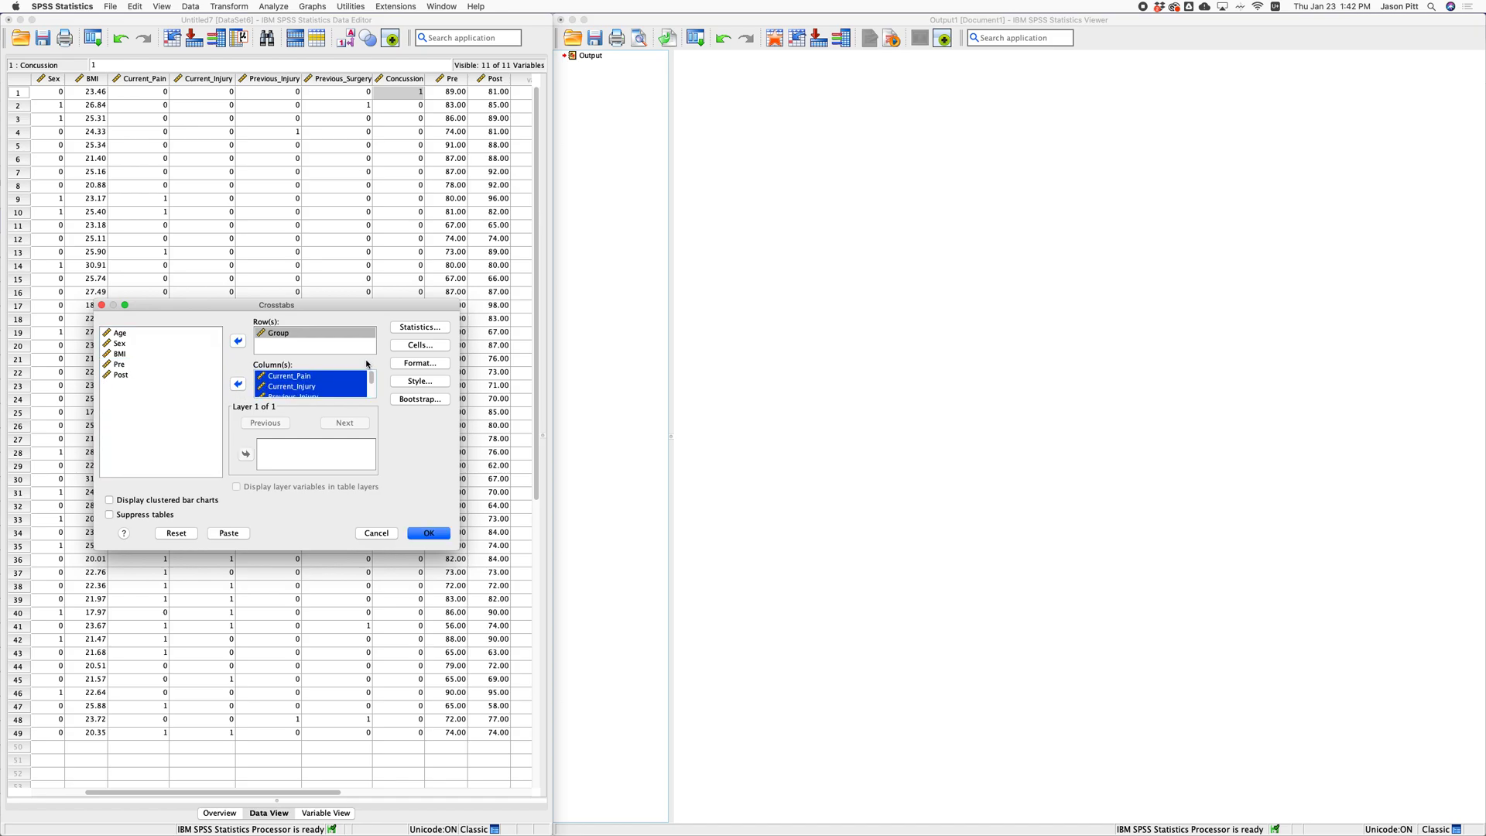
Step: Request the Chi-square statistic for the crosstabs and run the analysis
{"action": "left_click", "coordinate": [425, 328]}
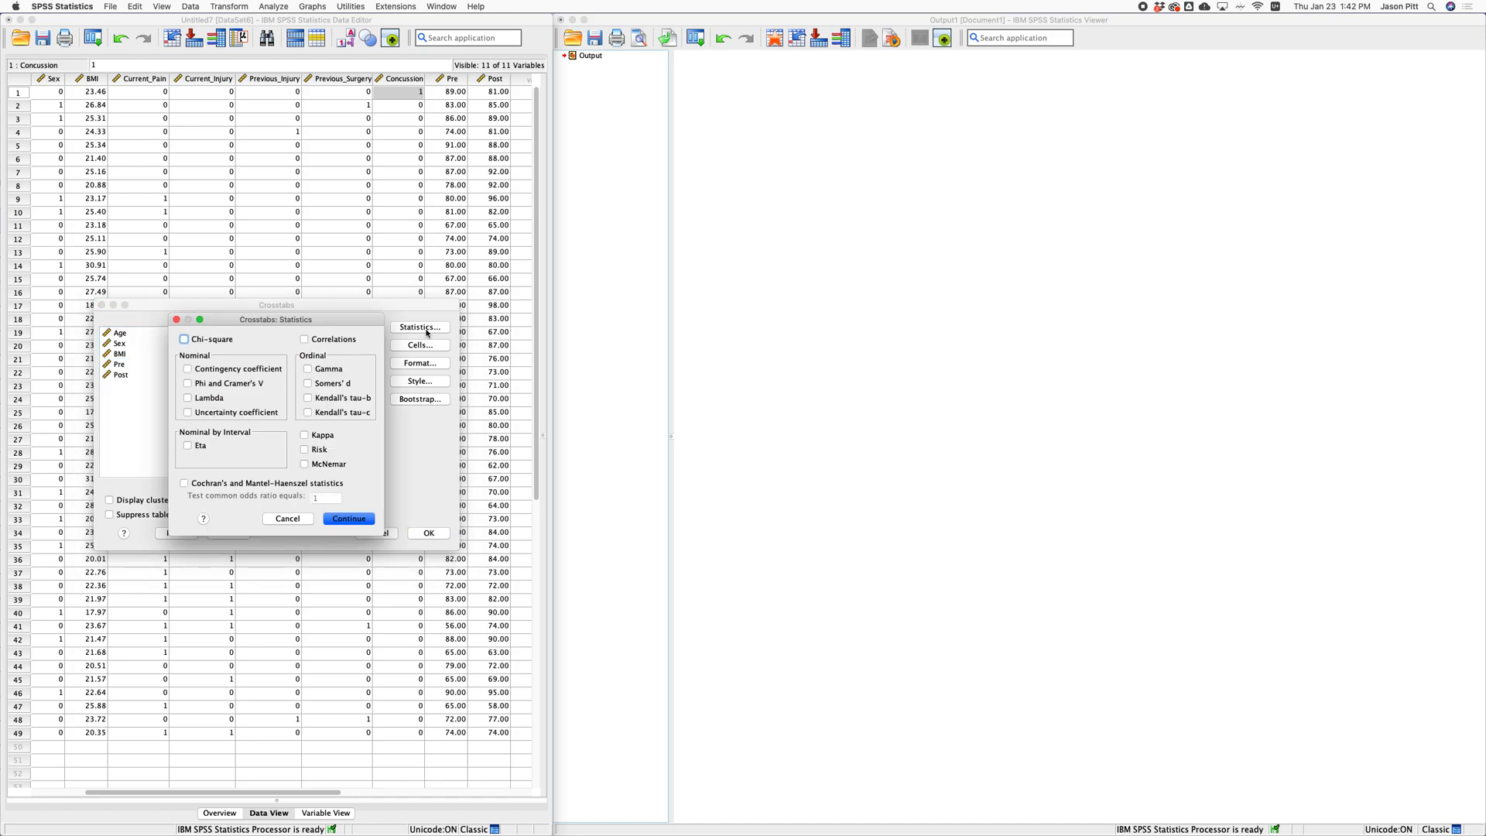
{"action": "left_click", "coordinate": [182, 340]}
{"action": "left_click", "coordinate": [369, 519]}
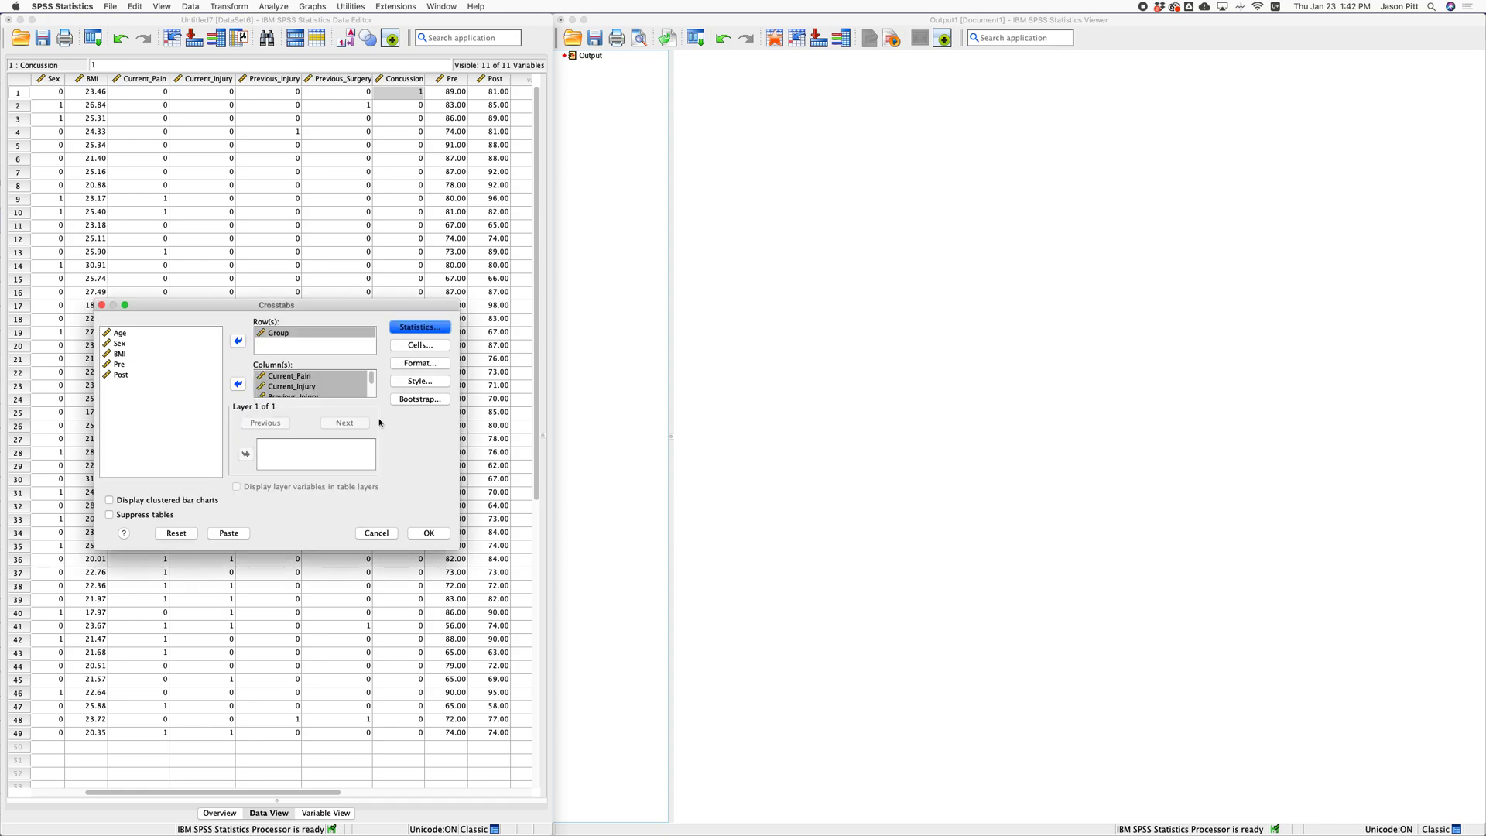
{"action": "left_click", "coordinate": [427, 533]}
Step: Compare the Current_Pain and Current_Injury counts between groups and read the chi-square significance for Current_Injury
{"action": "left_click", "coordinate": [801, 328]}
{"action": "left_click", "coordinate": [804, 251]}
{"action": "left_click", "coordinate": [786, 544]}
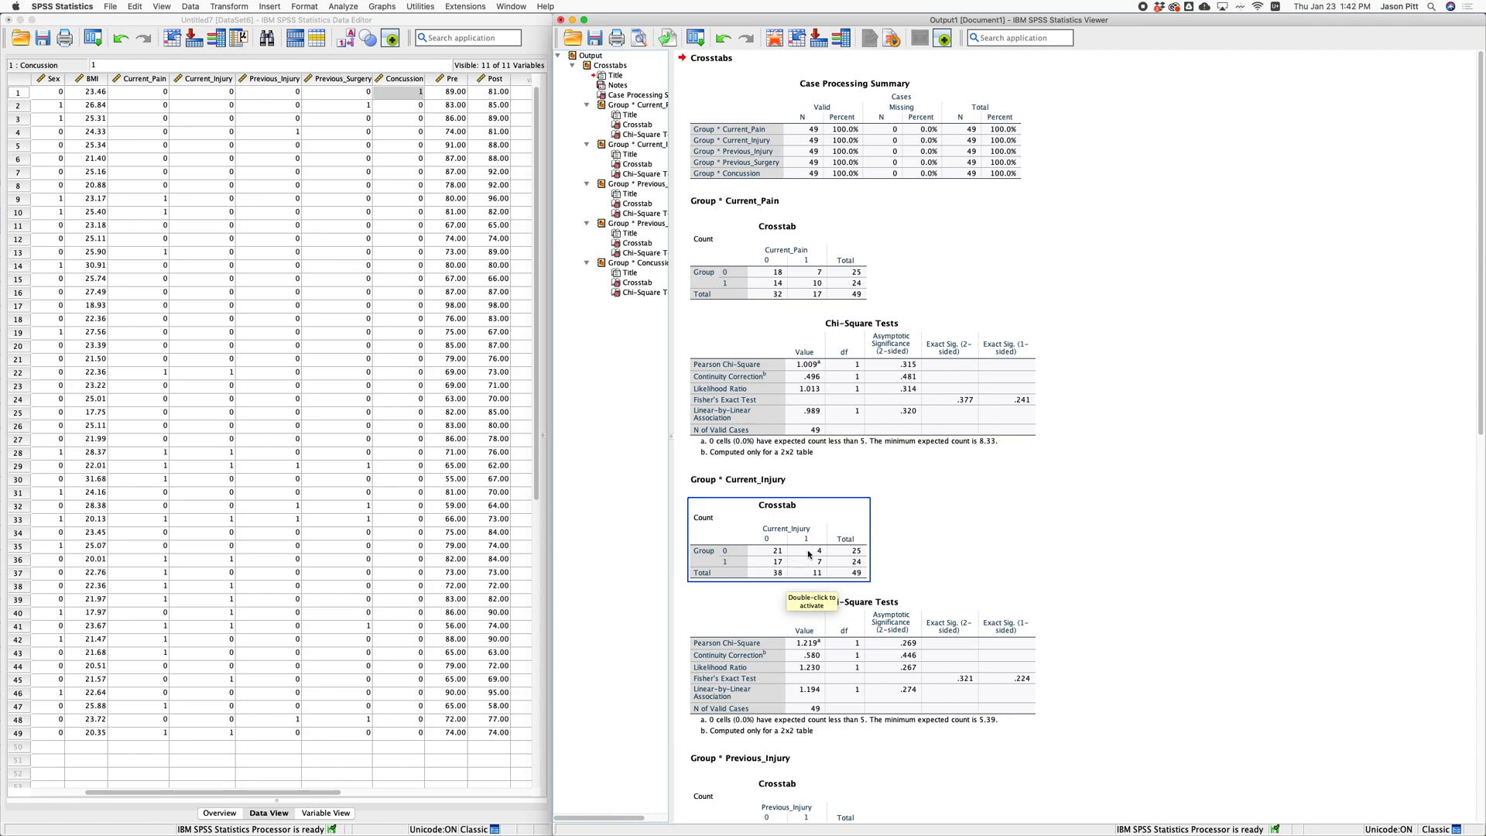
{"action": "left_click", "coordinate": [918, 646]}
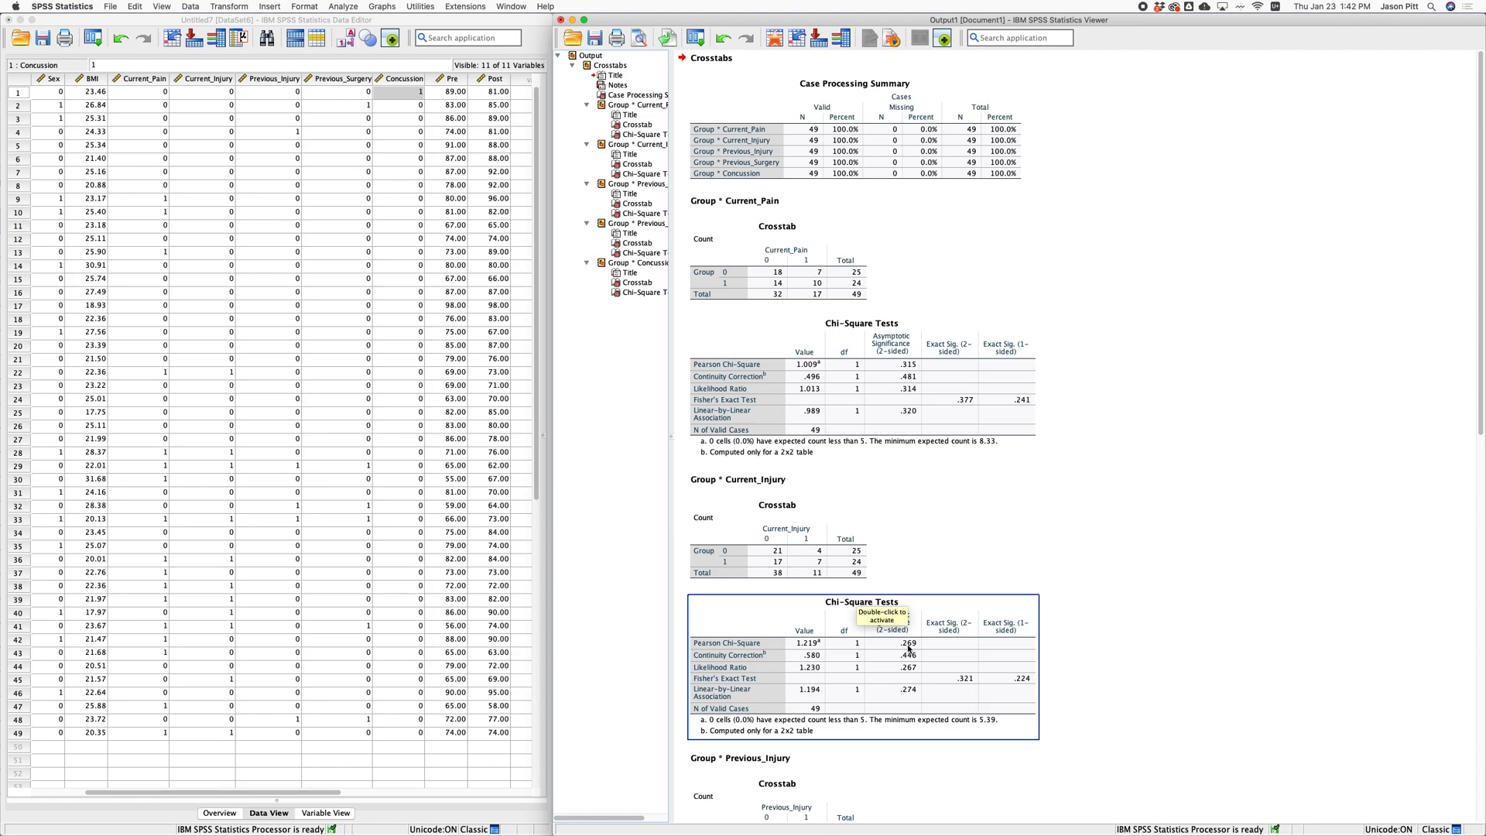
{"action": "left_click", "coordinate": [816, 557]}
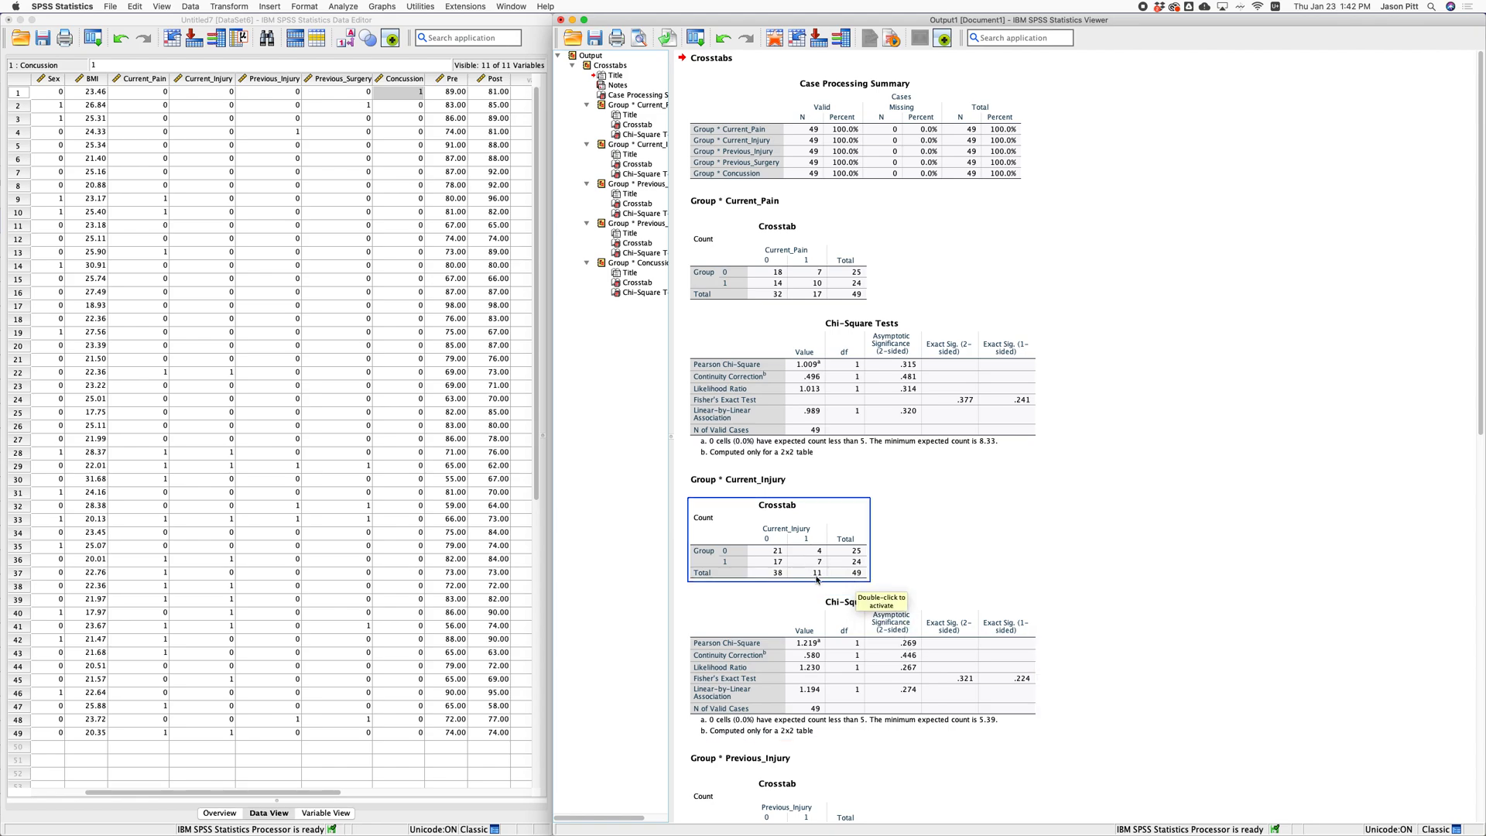
{"action": "left_click", "coordinate": [817, 298]}
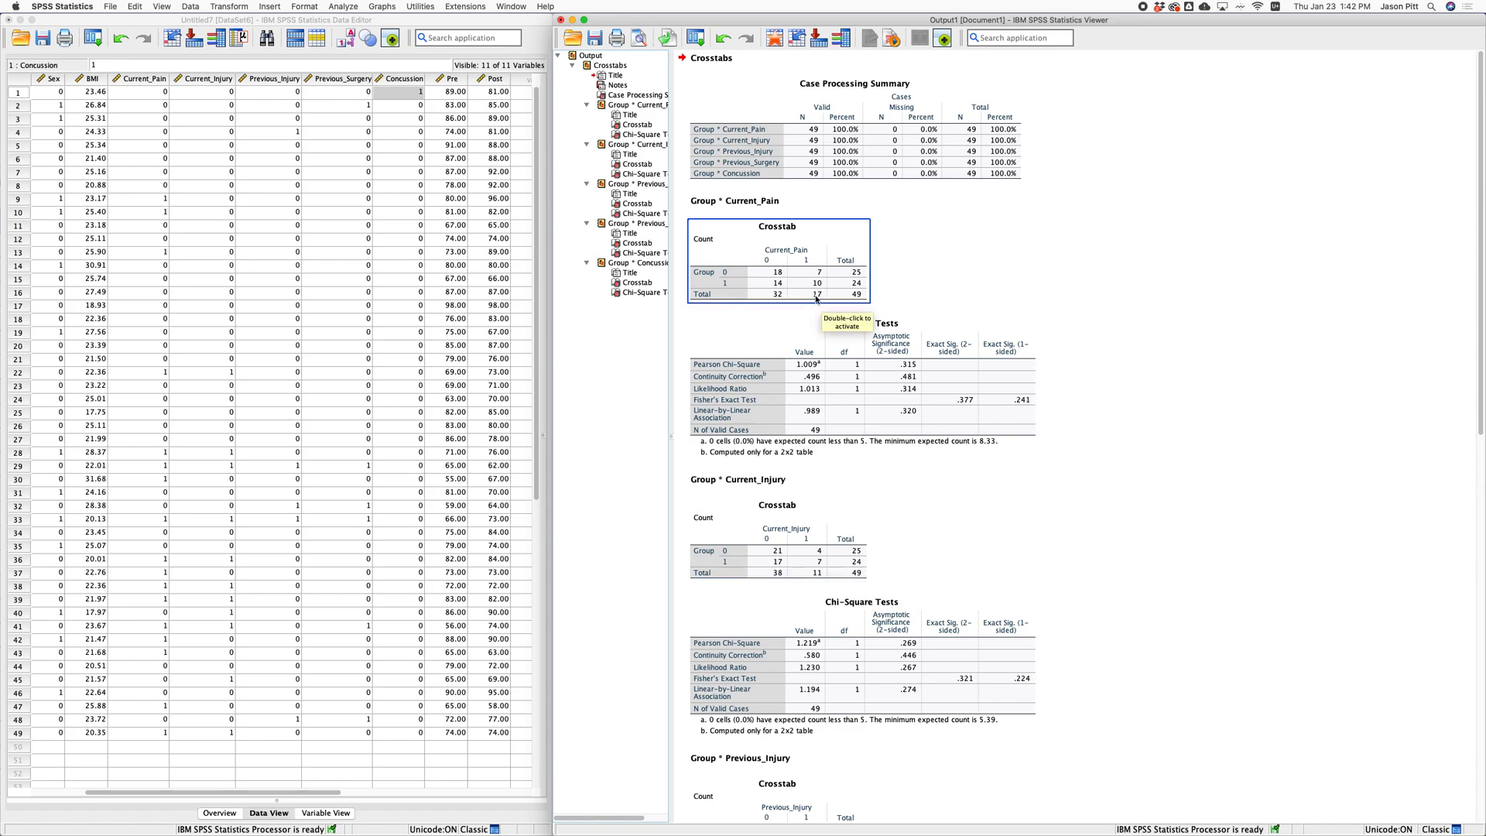
{"action": "left_click", "coordinate": [816, 579]}
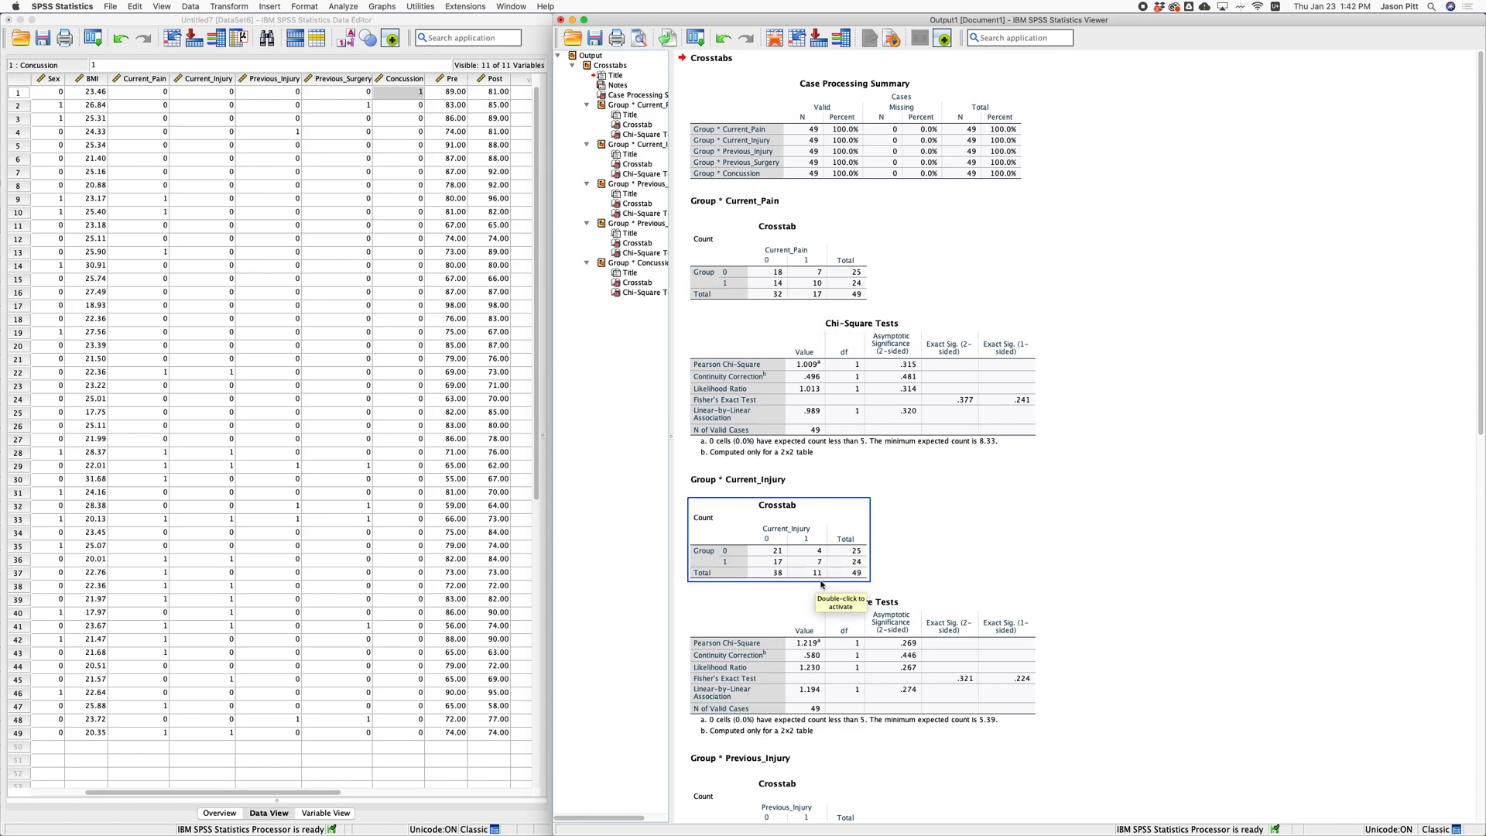
Step: Examine the crosstab counts of Group by Previous_Injury, Previous_Surgery and Concussion
{"action": "scroll", "coordinate": [812, 579], "scroll_direction": "down", "scroll_amount": 5}
{"action": "left_click", "coordinate": [810, 631]}
{"action": "scroll", "coordinate": [812, 642], "scroll_direction": "down", "scroll_amount": 3}
{"action": "left_click", "coordinate": [813, 654]}
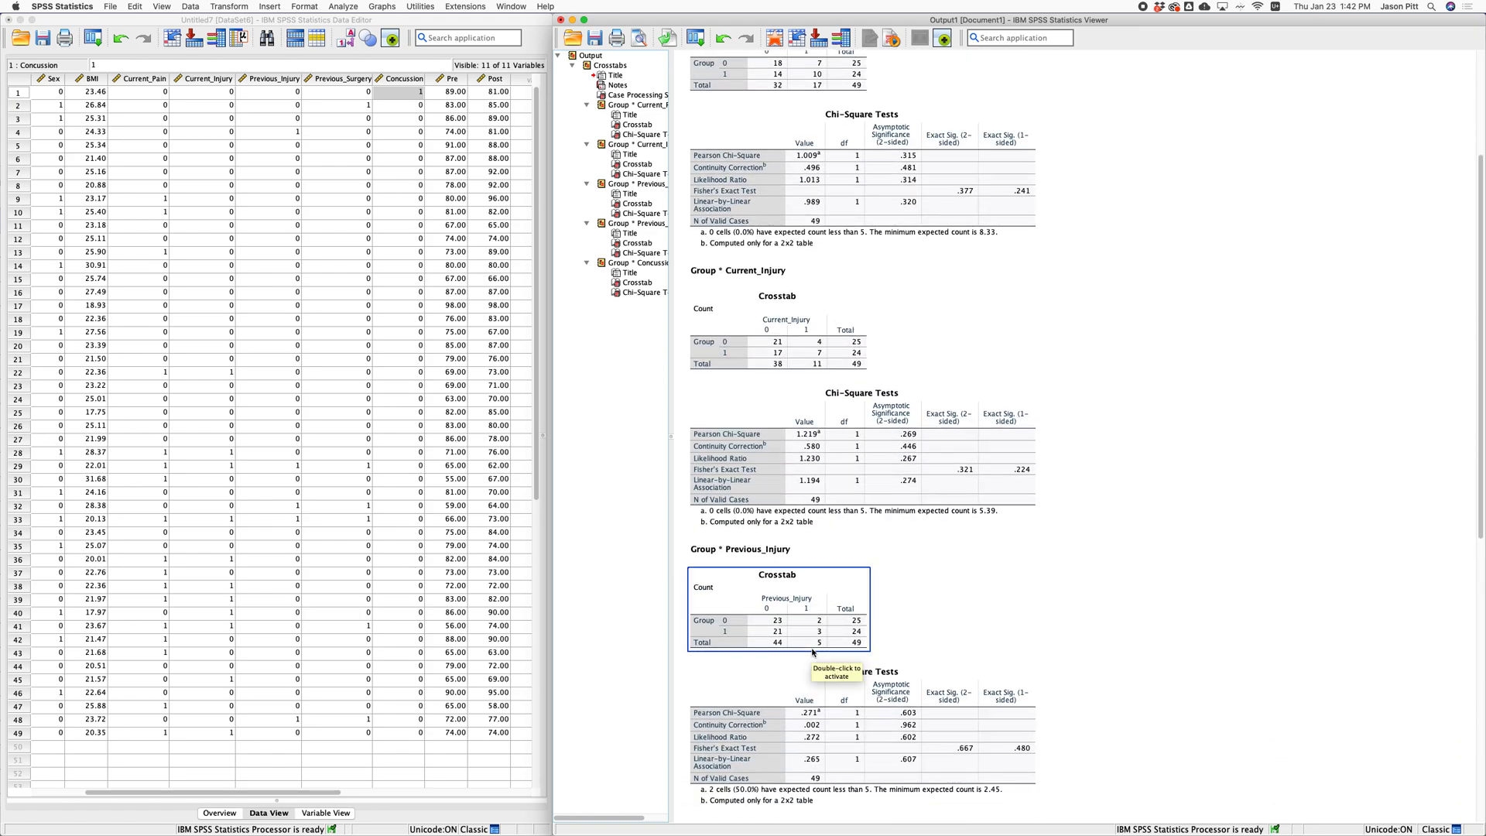
{"action": "left_click", "coordinate": [818, 545]}
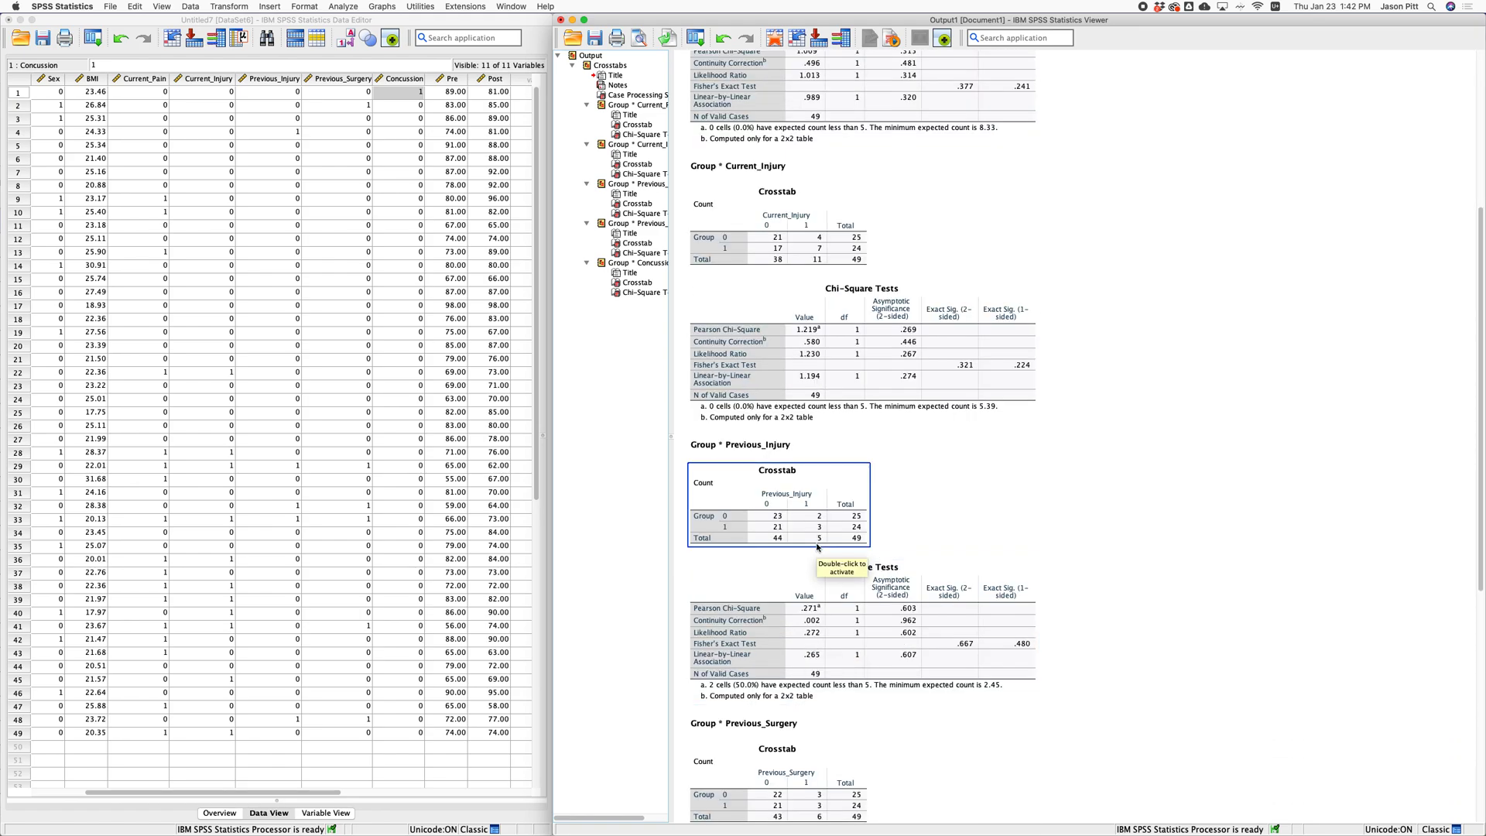
{"action": "scroll", "coordinate": [817, 548], "scroll_direction": "down", "scroll_amount": 1}
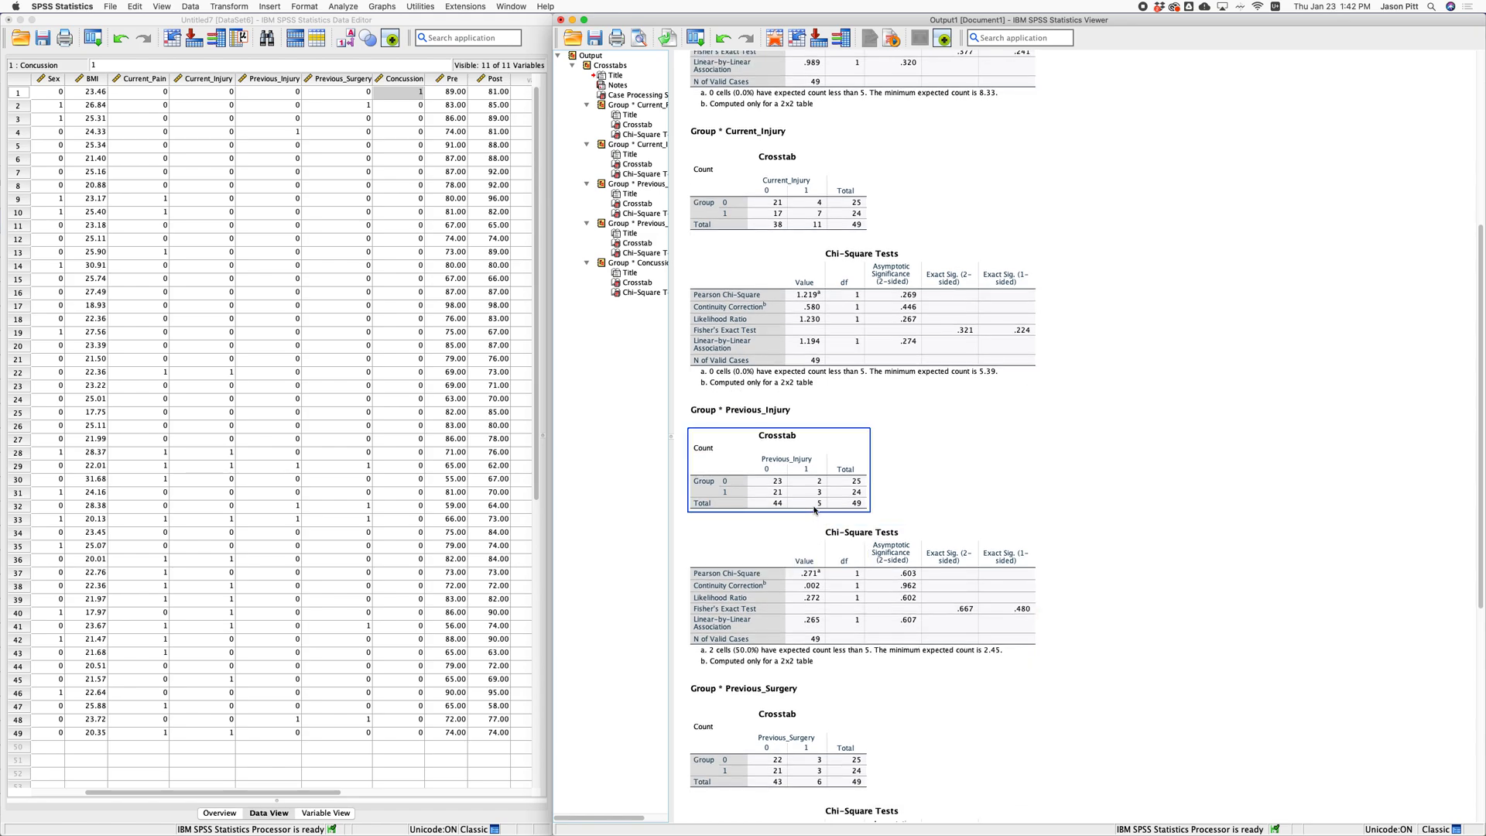
{"action": "scroll", "coordinate": [814, 509], "scroll_direction": "down", "scroll_amount": 1}
{"action": "scroll", "coordinate": [812, 732], "scroll_direction": "down", "scroll_amount": 2}
{"action": "scroll", "coordinate": [812, 732], "scroll_direction": "down", "scroll_amount": 6}
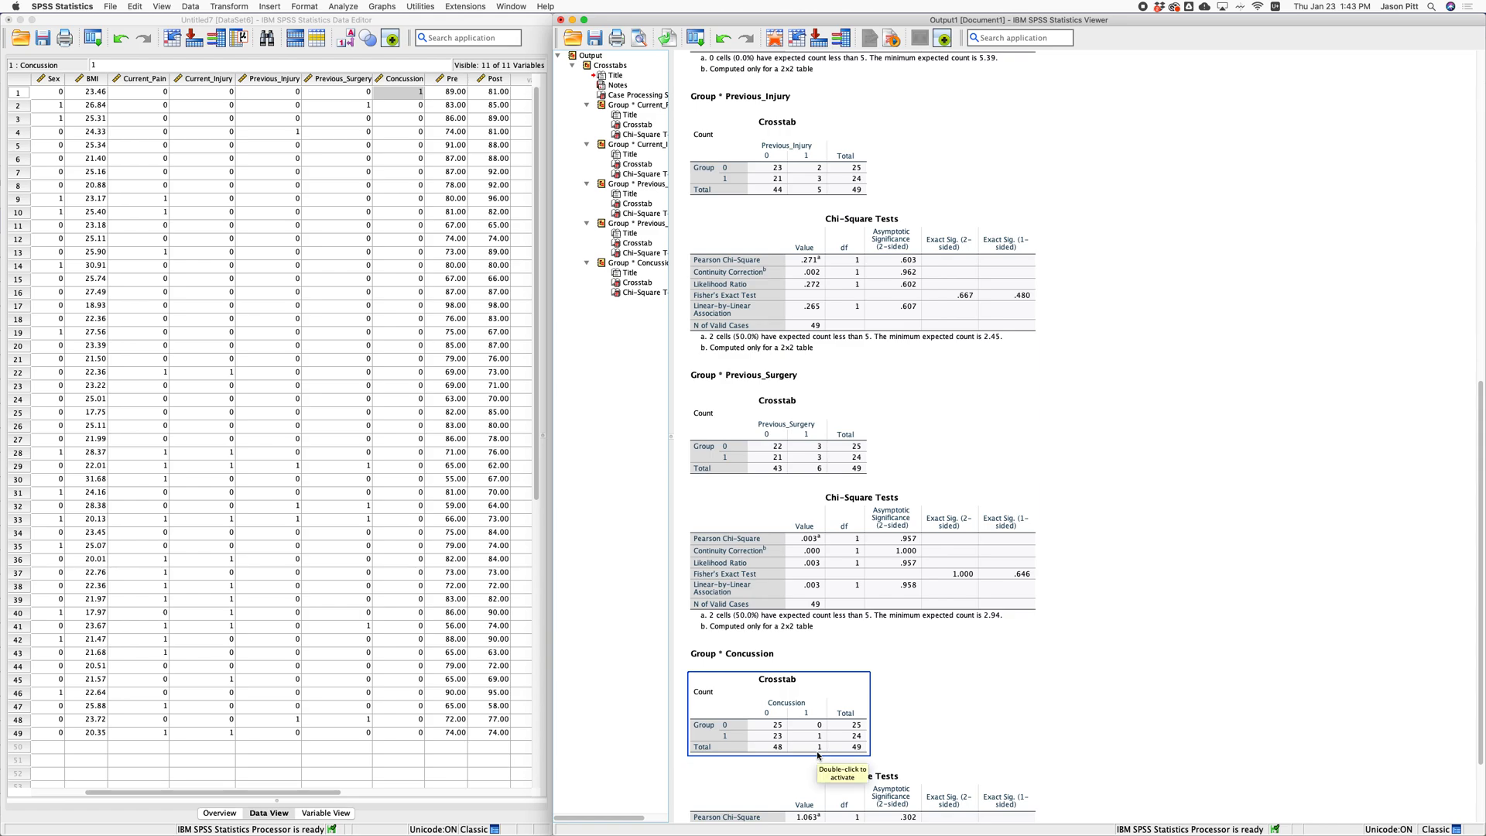
{"action": "scroll", "coordinate": [818, 754], "scroll_direction": "up", "scroll_amount": 3}
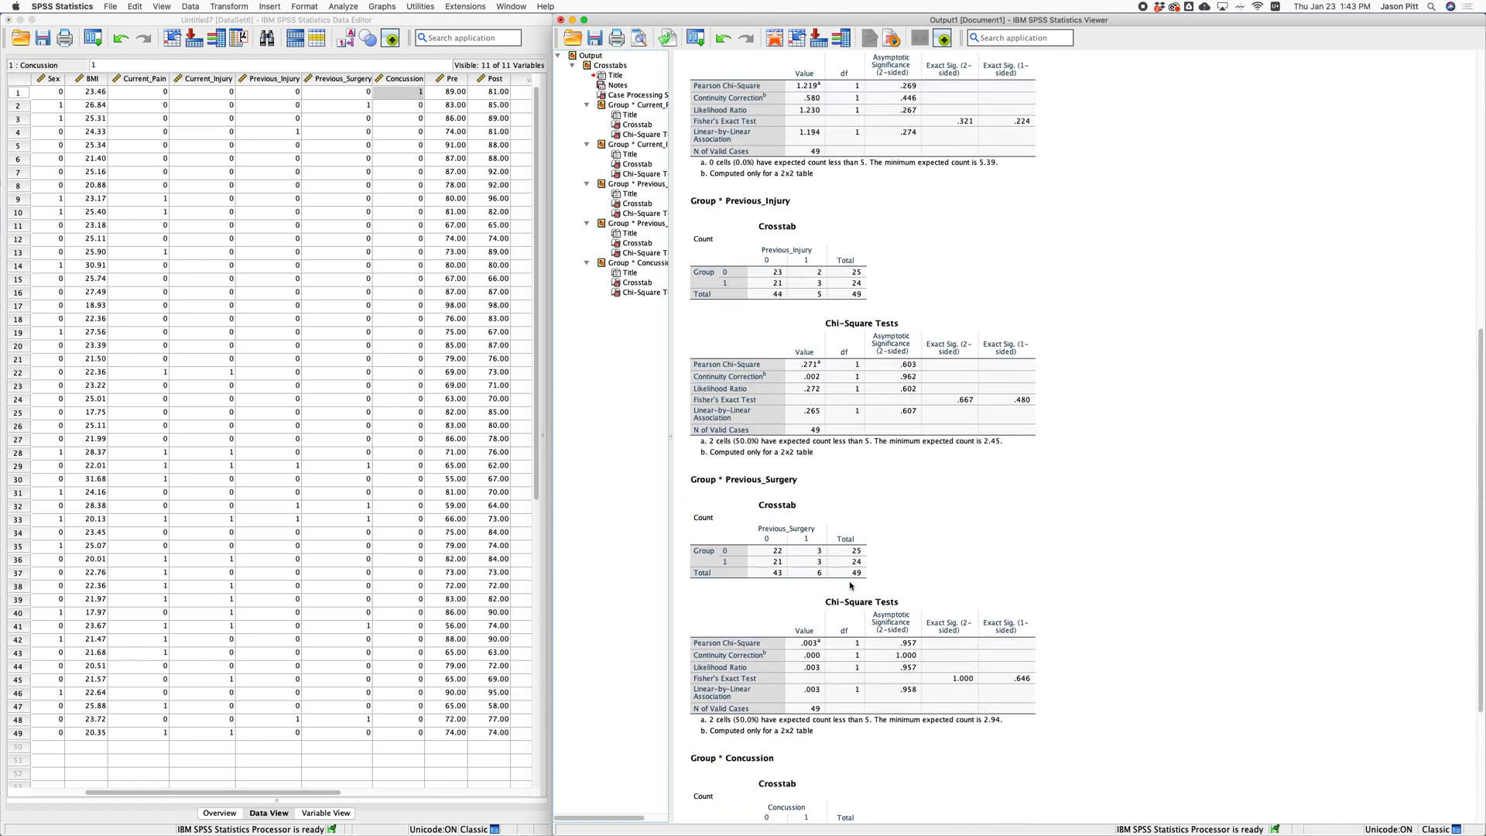
{"action": "scroll", "coordinate": [850, 586], "scroll_direction": "down", "scroll_amount": 1}
{"action": "scroll", "coordinate": [850, 586], "scroll_direction": "down", "scroll_amount": 2}
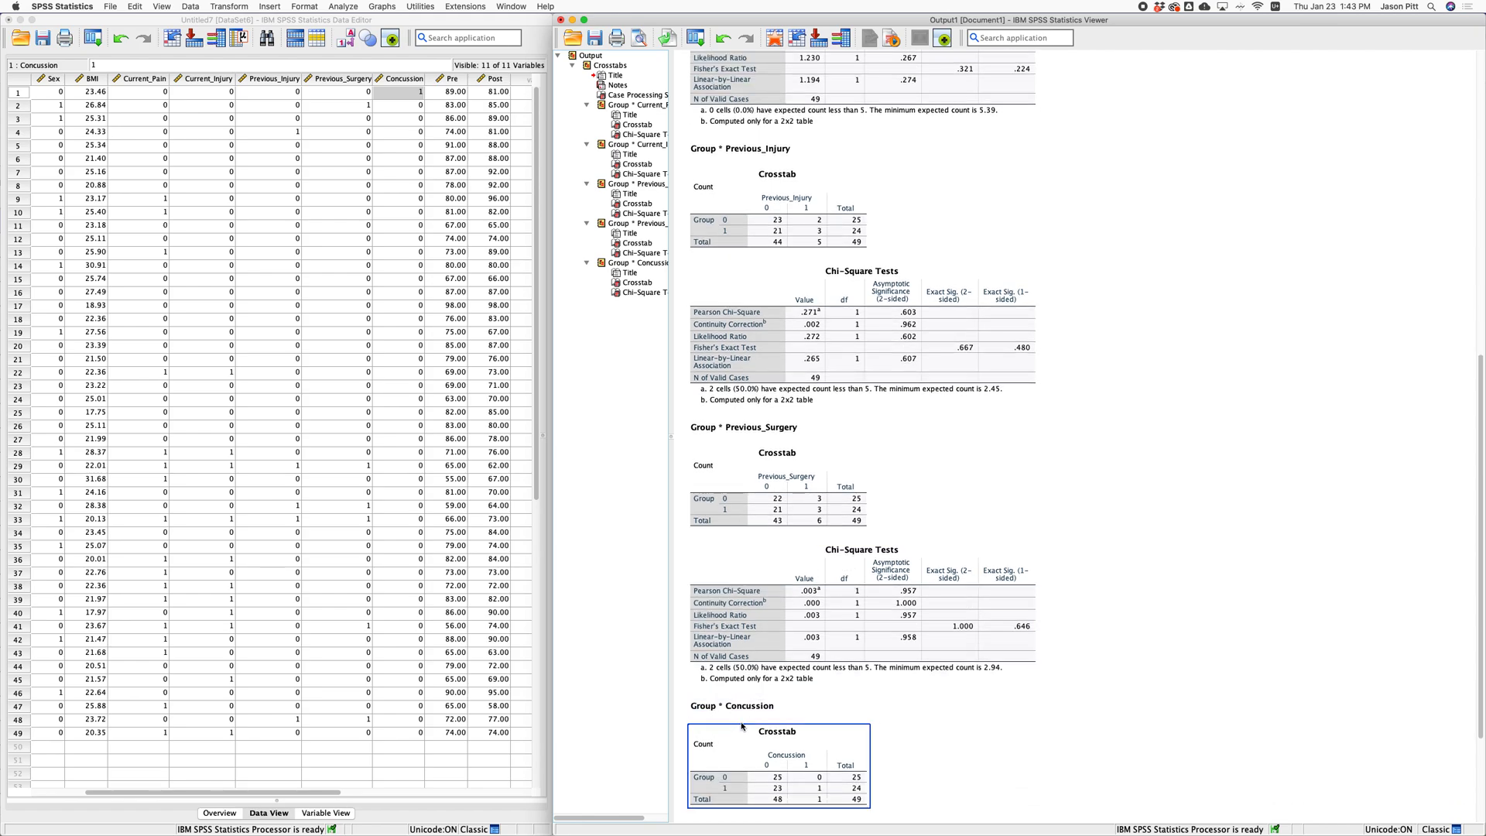
Step: Collapse the Crosstabs results in the output outline and add a third predictor block to the linear regression on Post
{"action": "scroll", "coordinate": [740, 725], "scroll_direction": "down", "scroll_amount": 5}
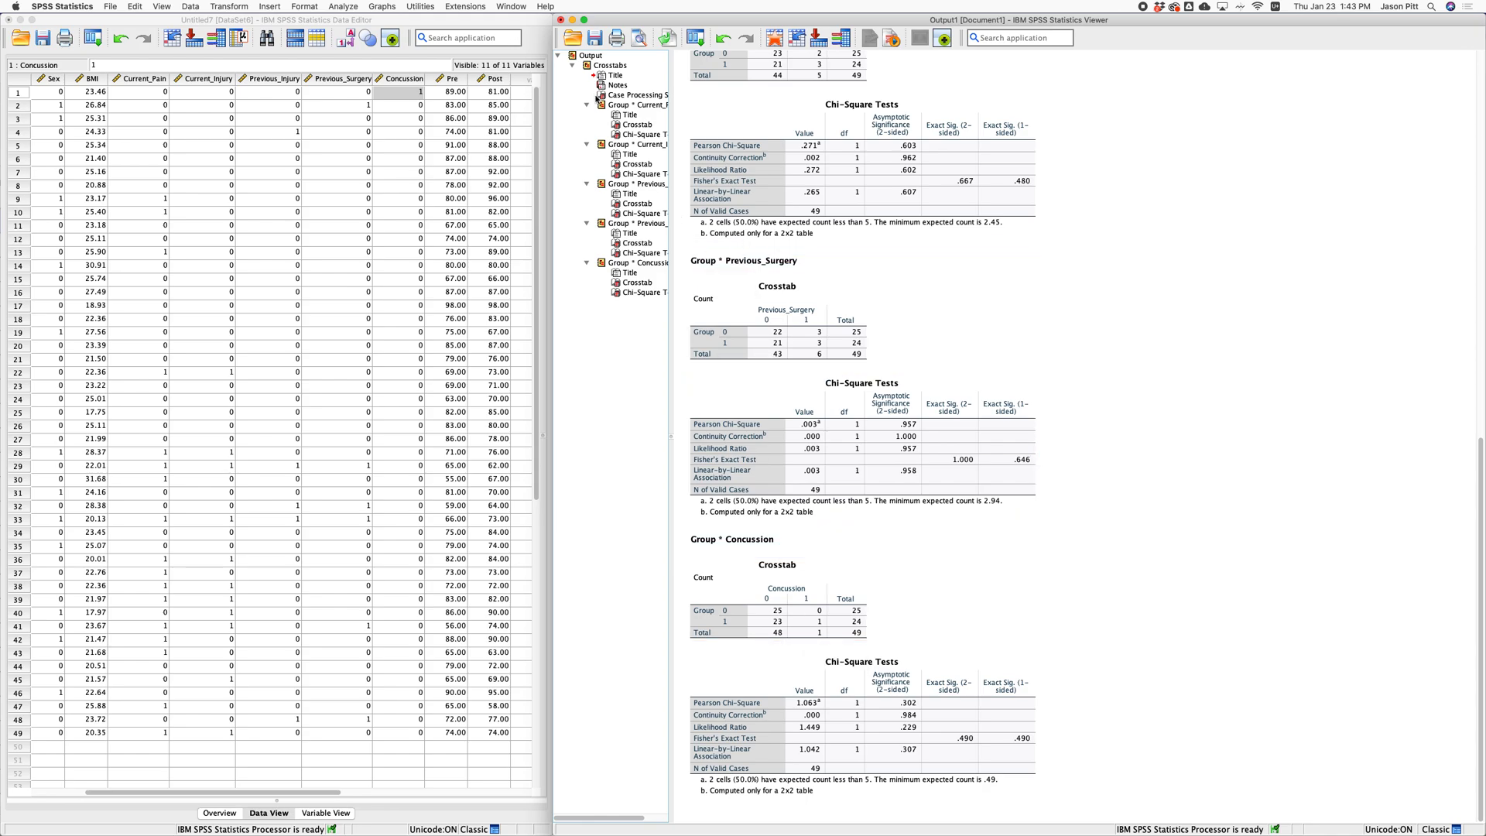
{"action": "left_click", "coordinate": [573, 67]}
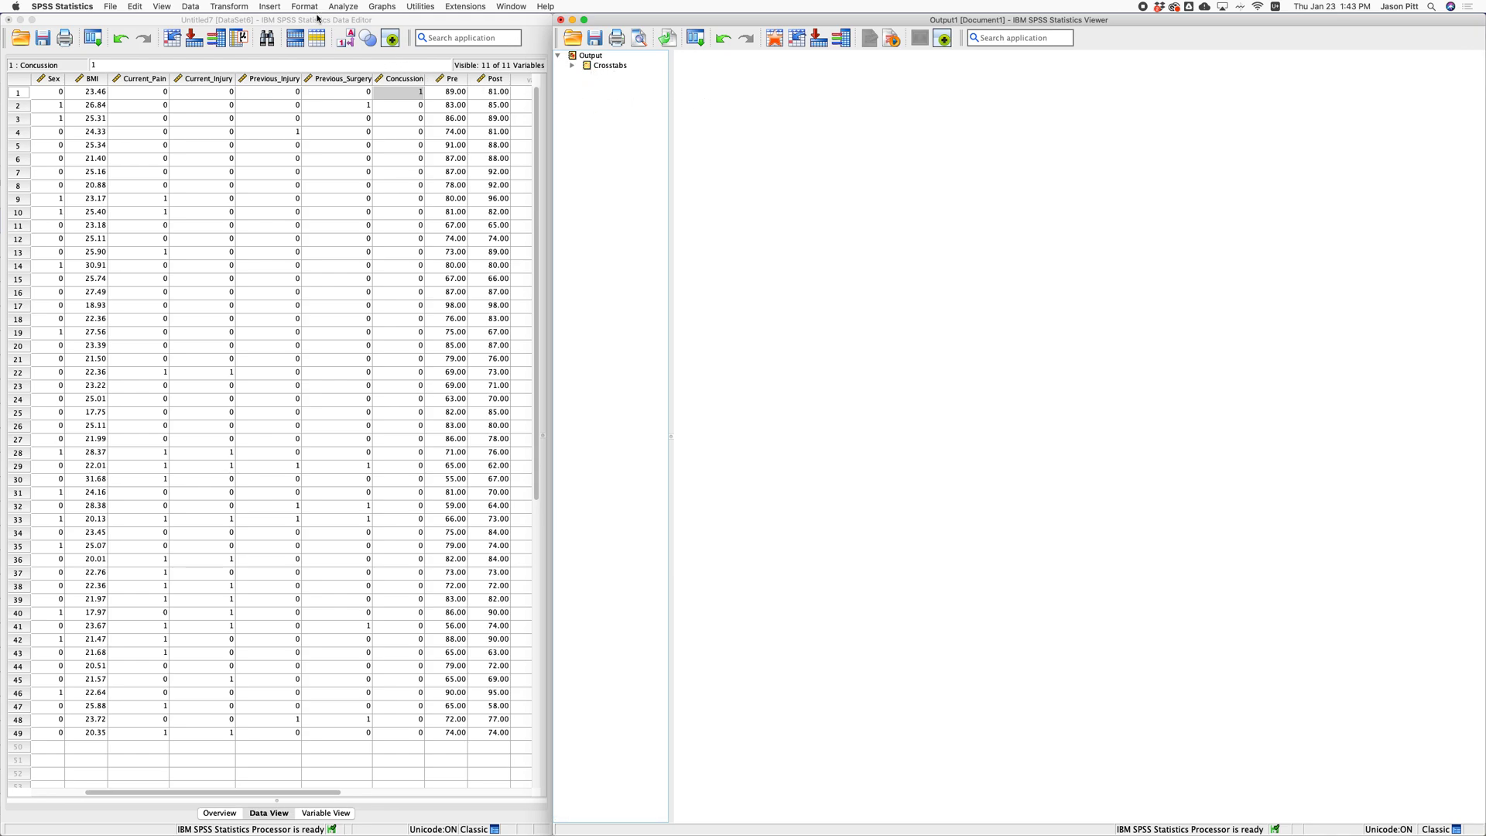
{"action": "left_click", "coordinate": [317, 20]}
{"action": "left_click", "coordinate": [278, 7]}
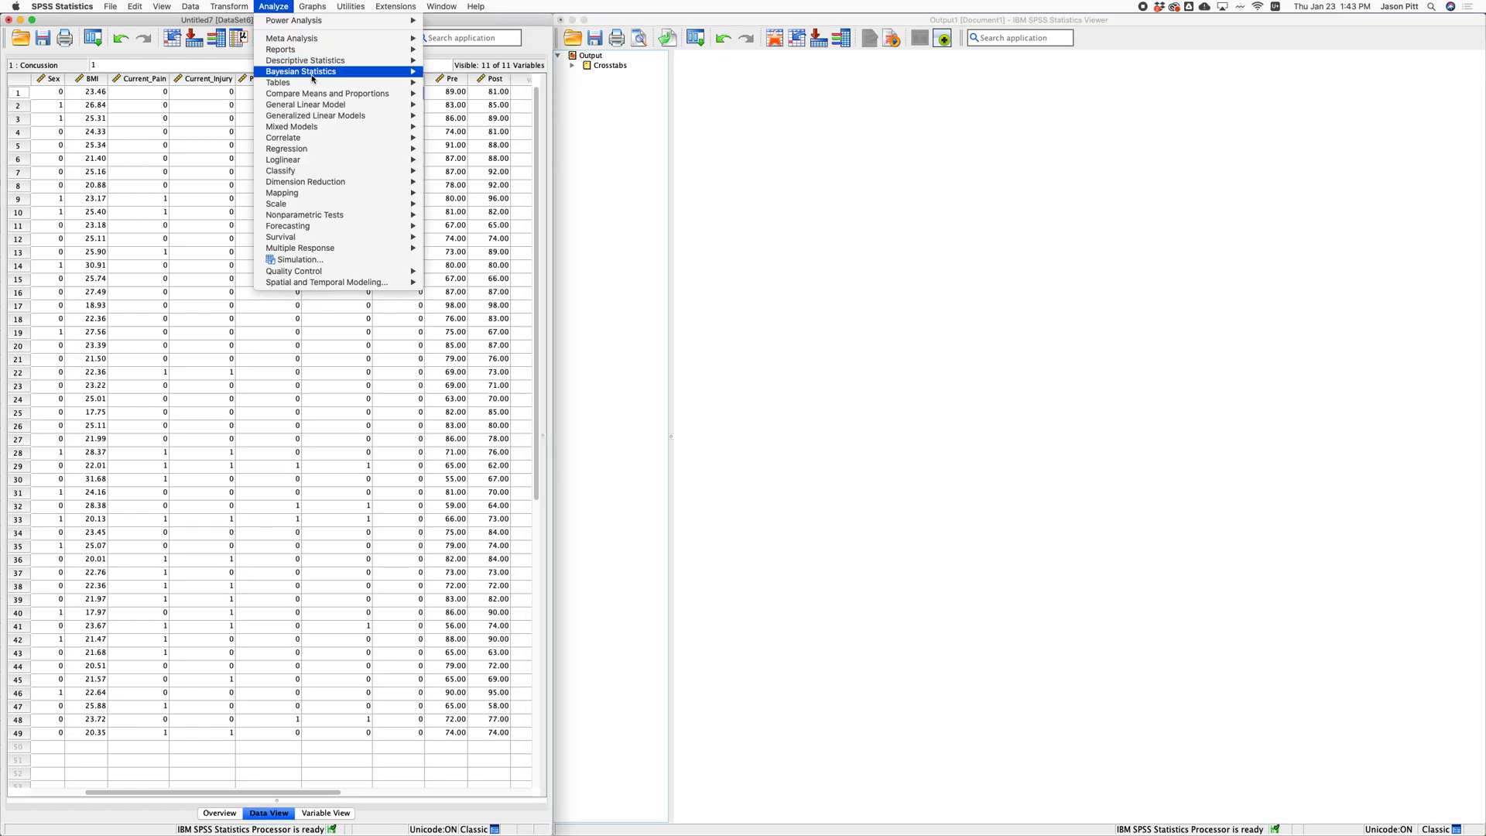
{"action": "mouse_move", "coordinate": [338, 152]}
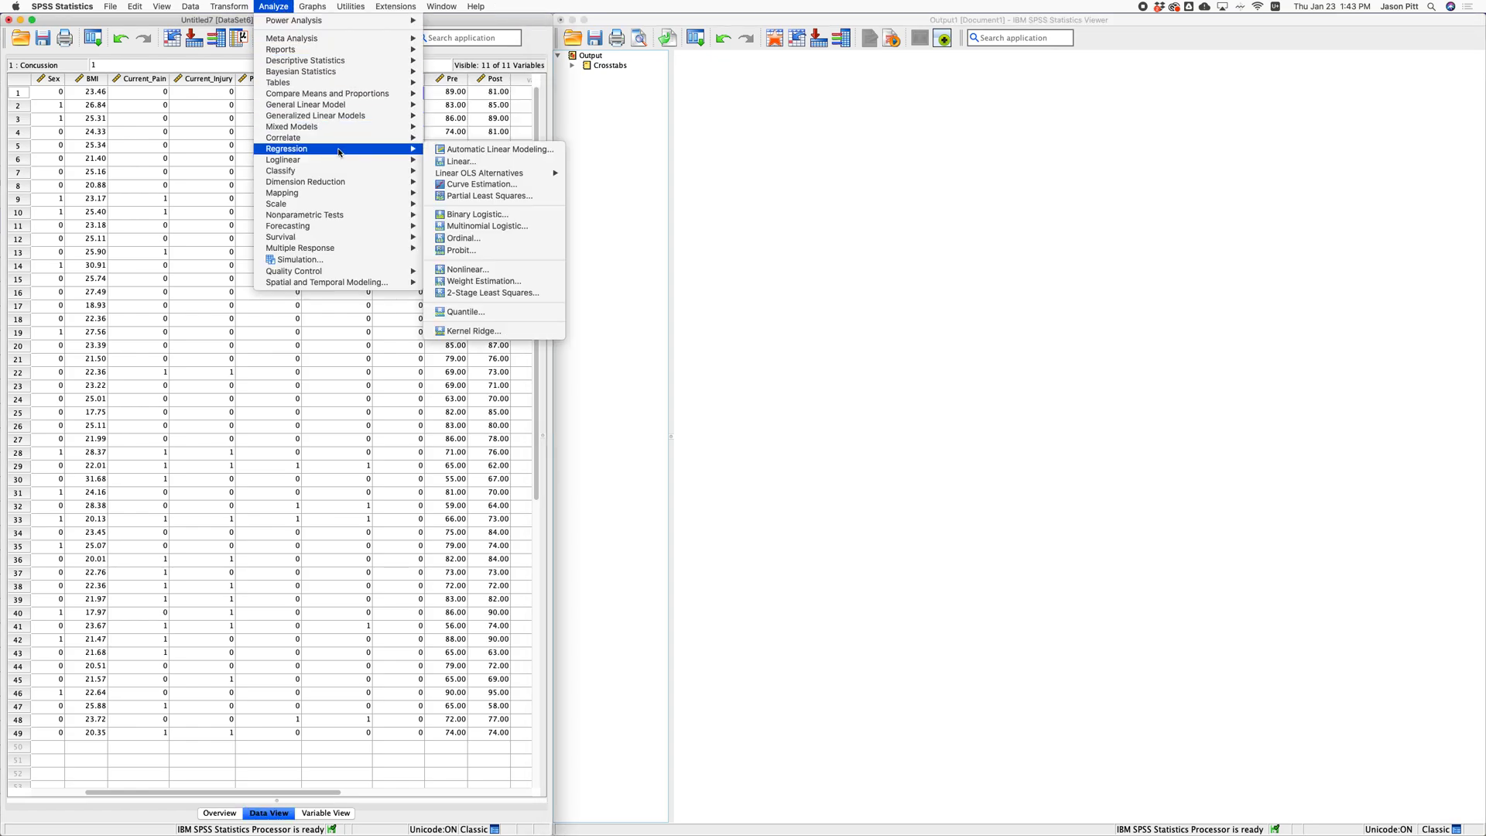
{"action": "left_click", "coordinate": [444, 161]}
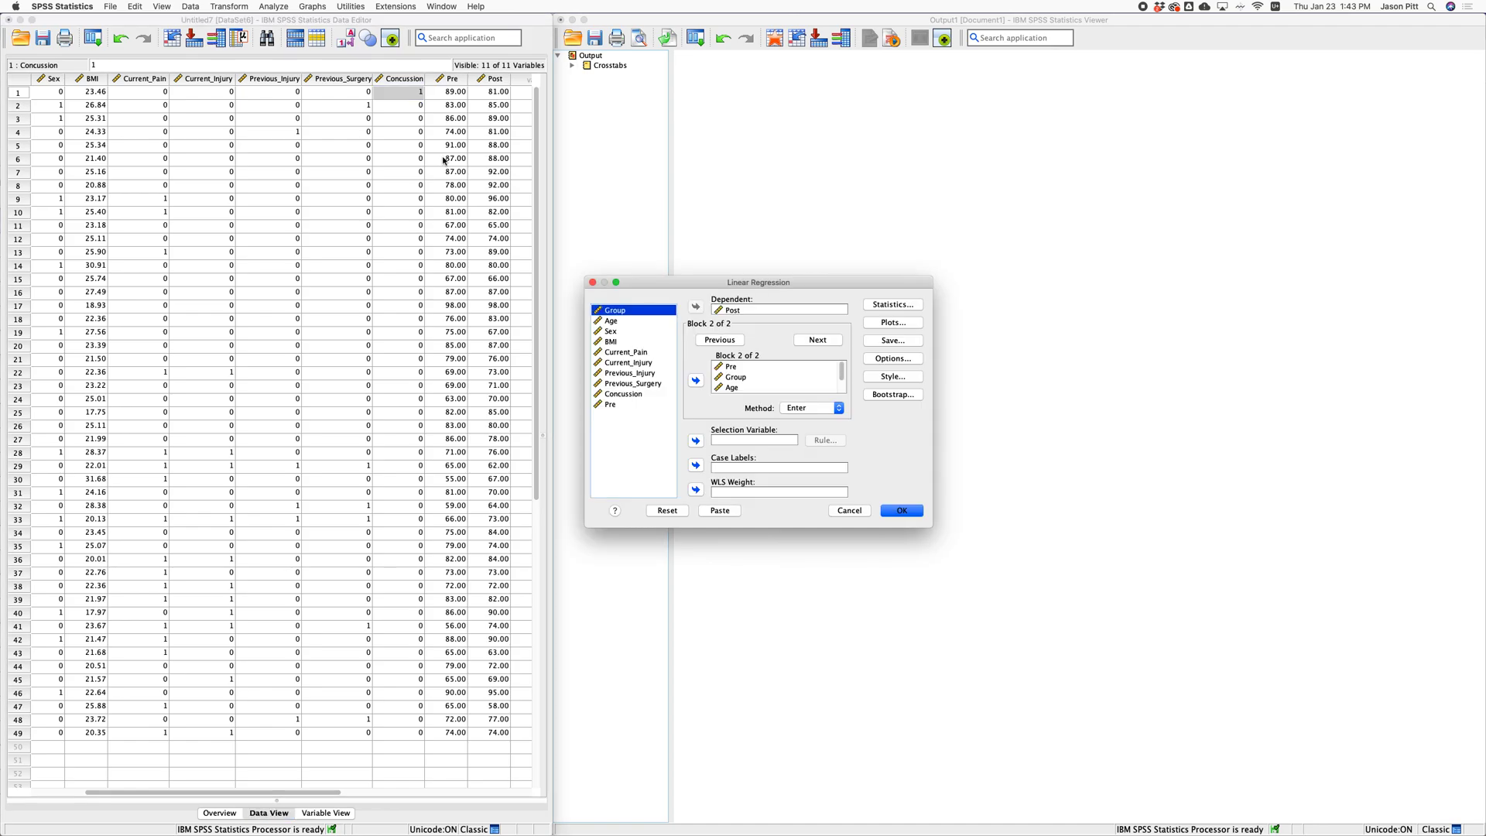
{"action": "left_click", "coordinate": [815, 343]}
Step: Enter Pre, Group, Age, Sex, BMI, Current_Pain, Current_Injury, Previous_Injury and Previous_Surgery in block 3 and run the regression
{"action": "left_click", "coordinate": [611, 404]}
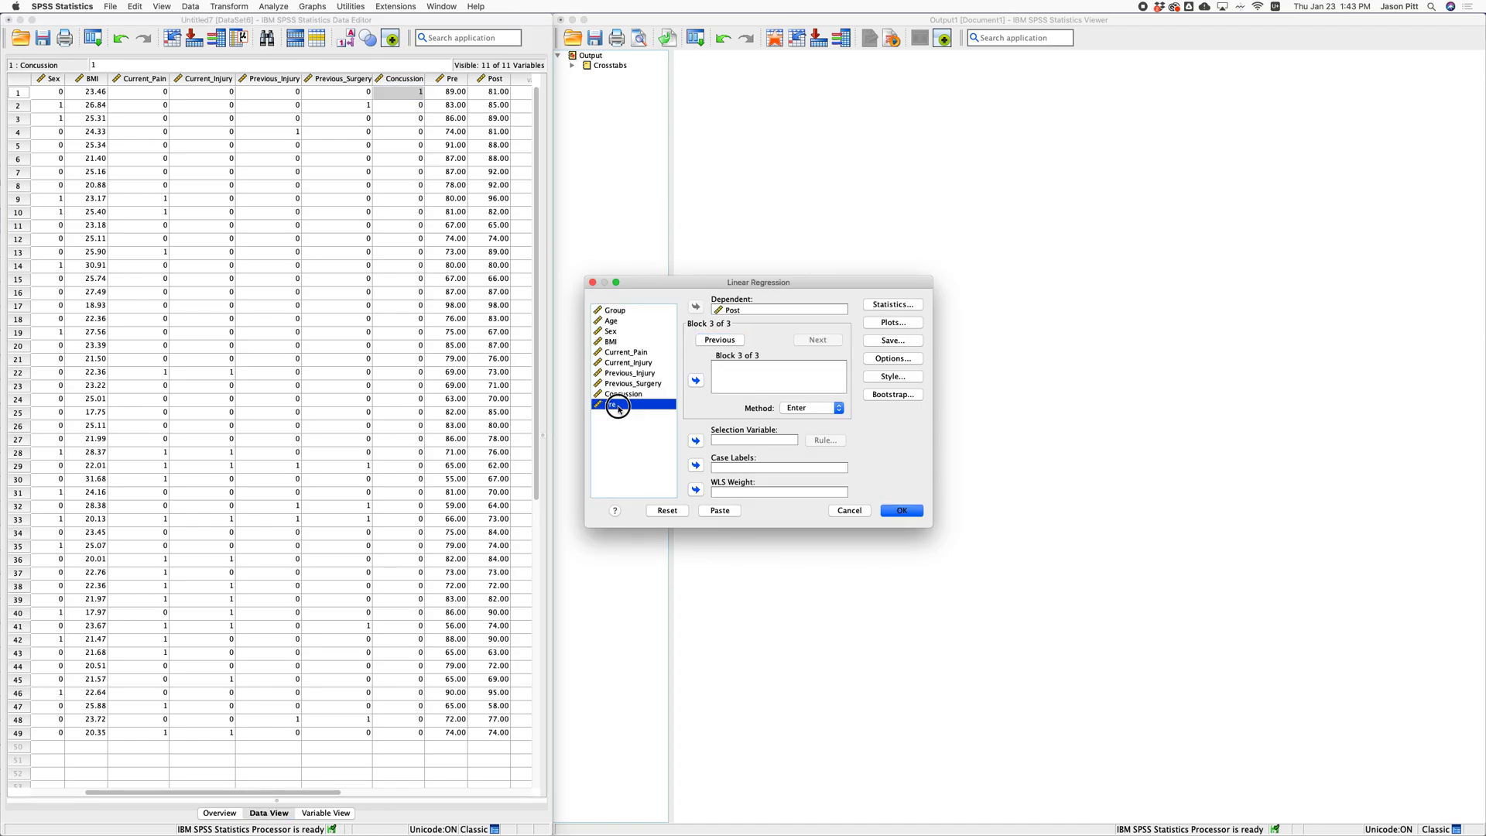
{"action": "left_click", "coordinate": [697, 382]}
{"action": "left_click", "coordinate": [615, 311]}
{"action": "left_click", "coordinate": [697, 382]}
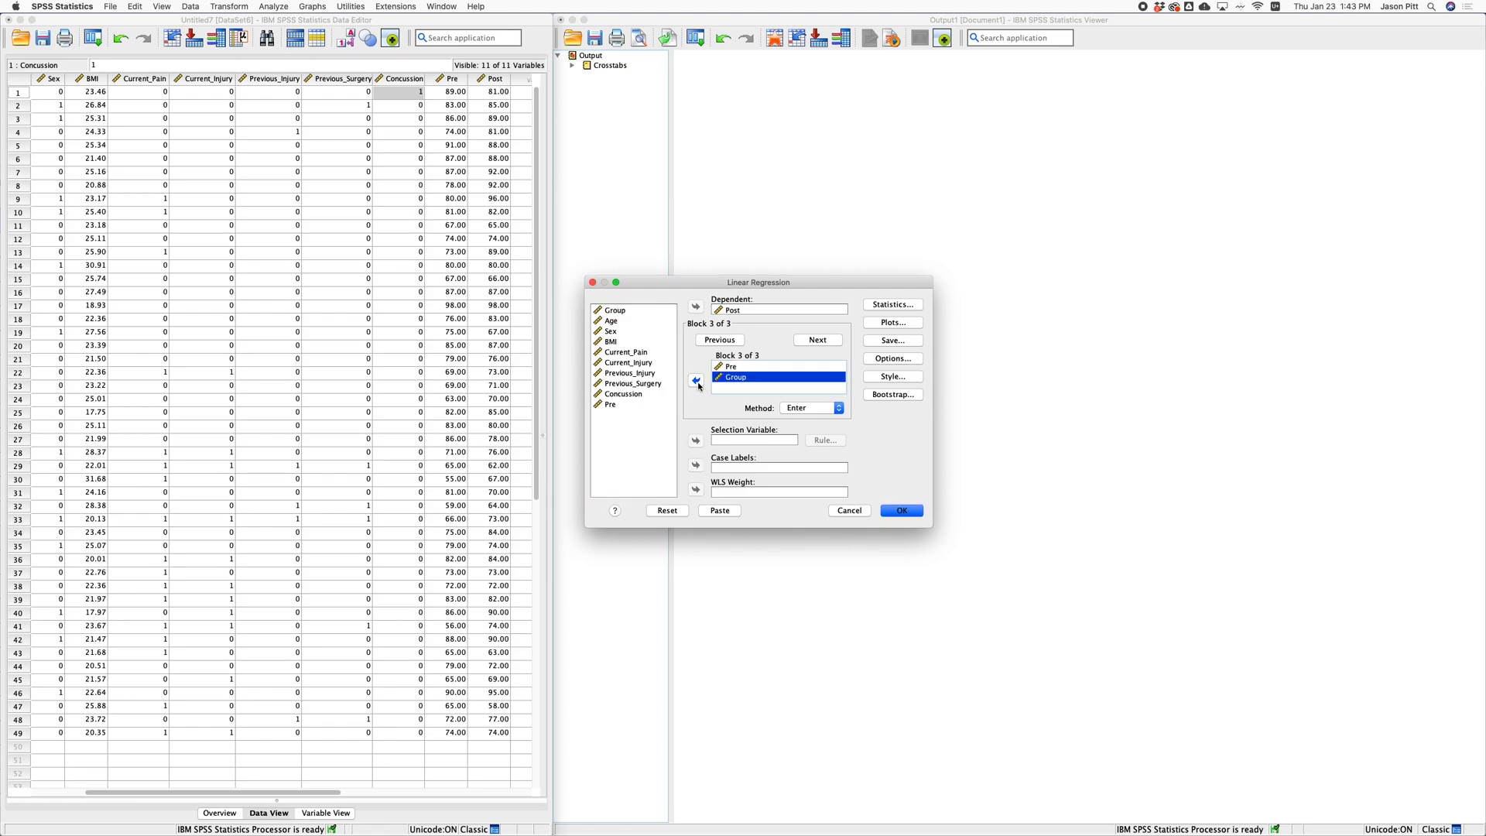
{"action": "left_click", "coordinate": [612, 322]}
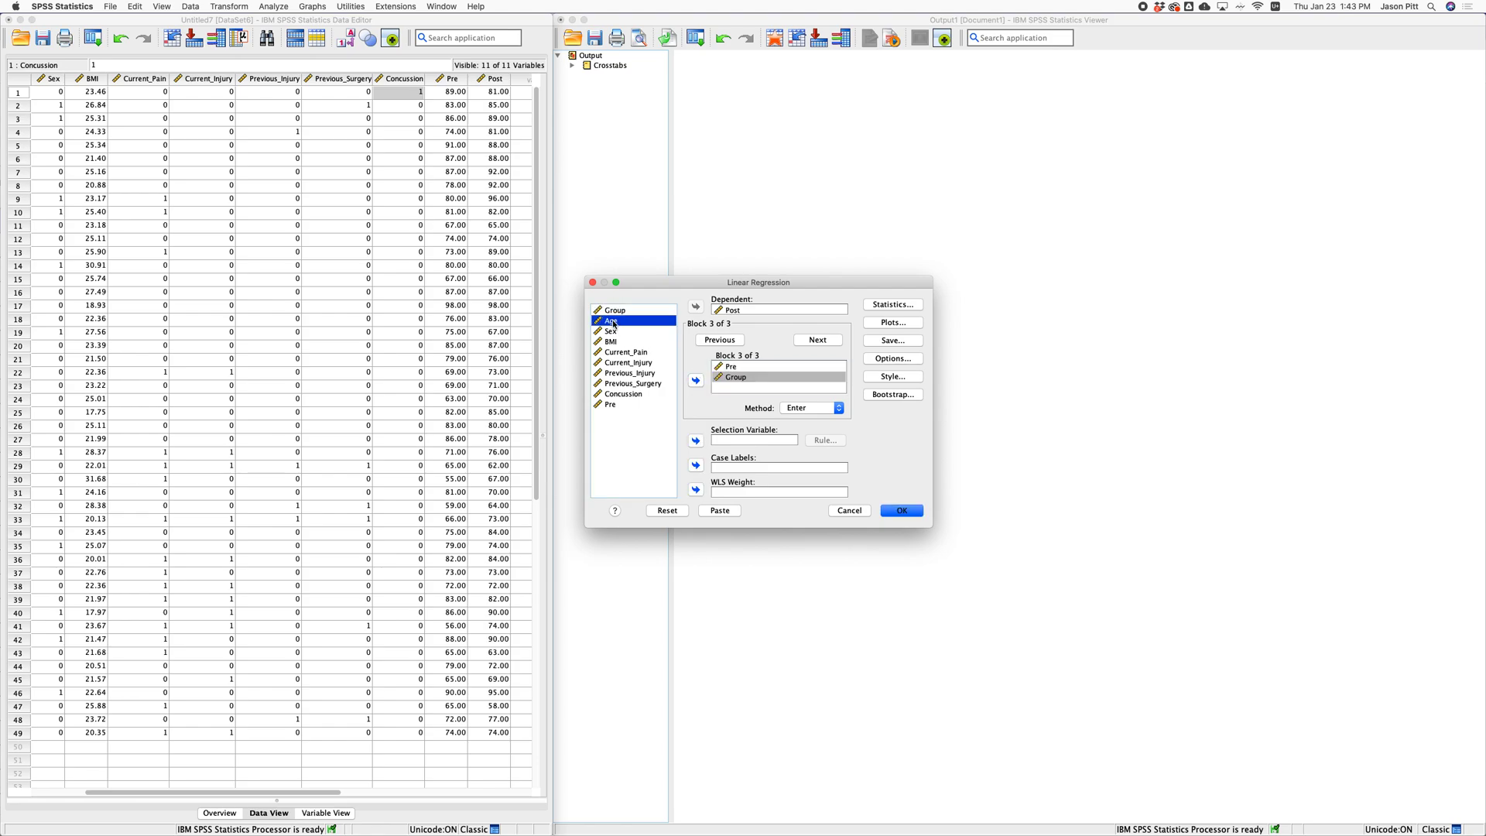
{"action": "left_click", "coordinate": [627, 385], "text": "shift"}
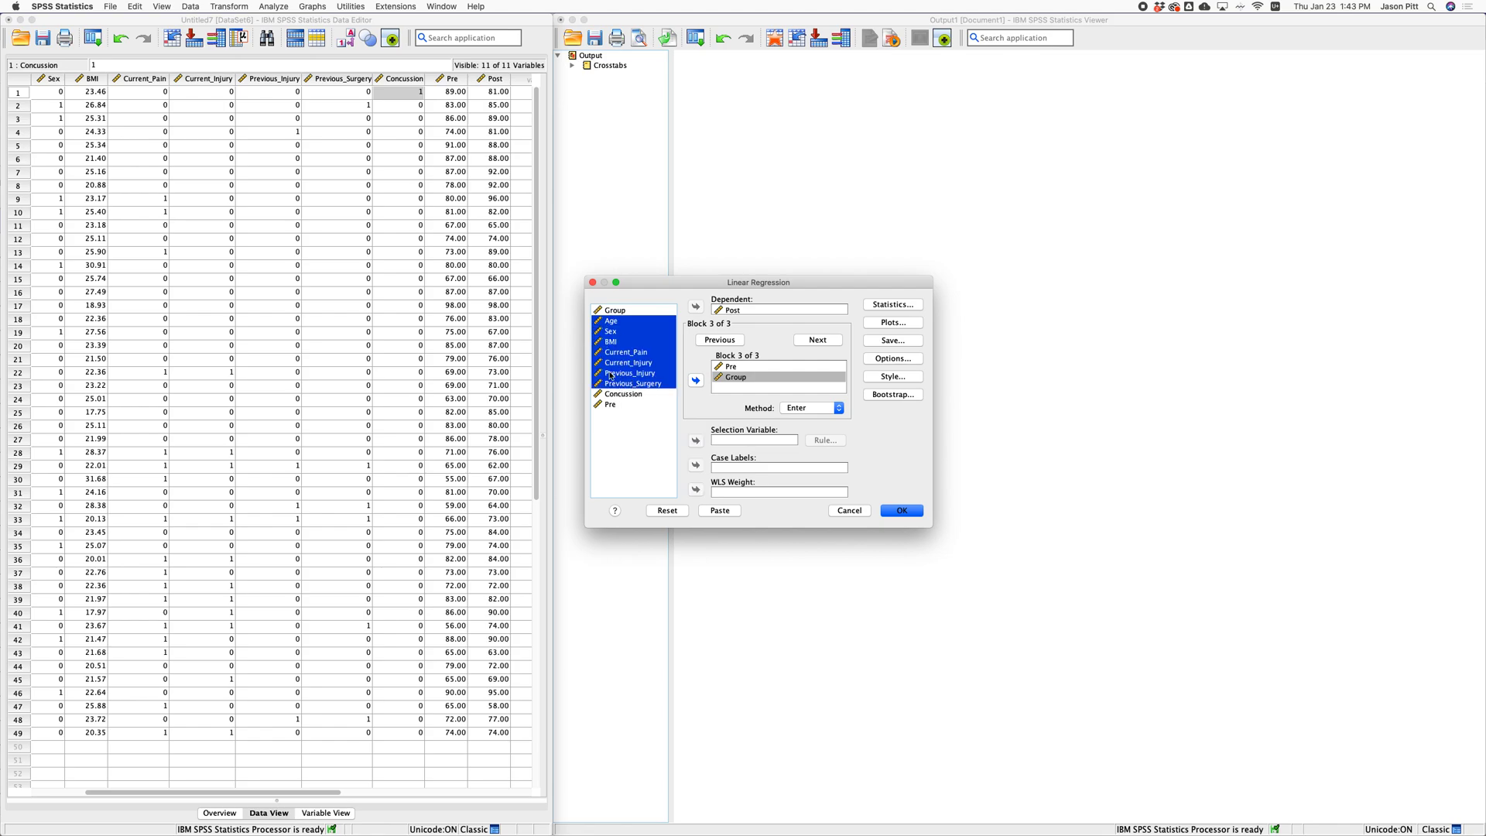
{"action": "left_click", "coordinate": [695, 380]}
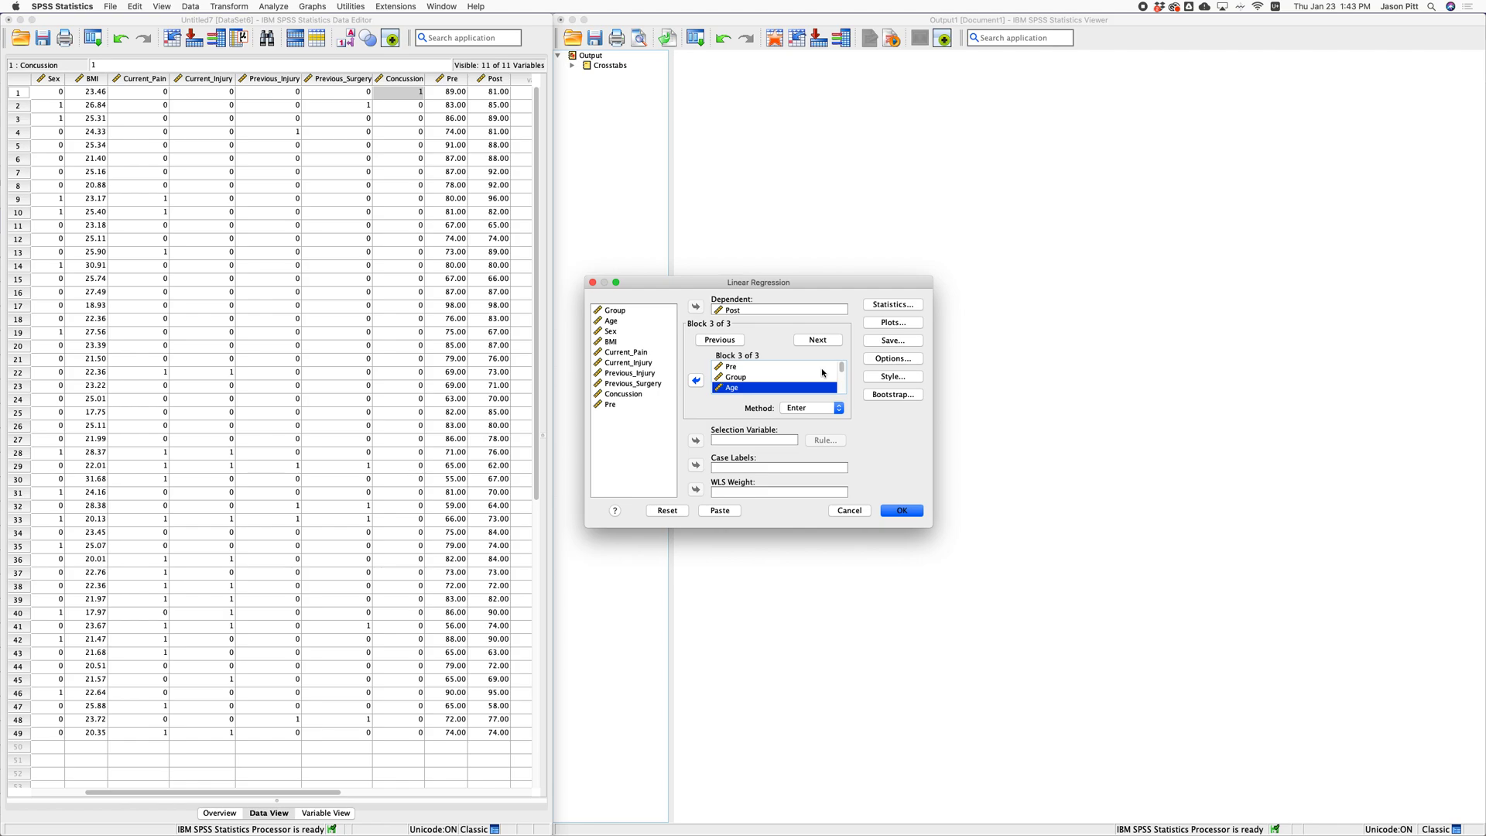
{"action": "left_click", "coordinate": [903, 510]}
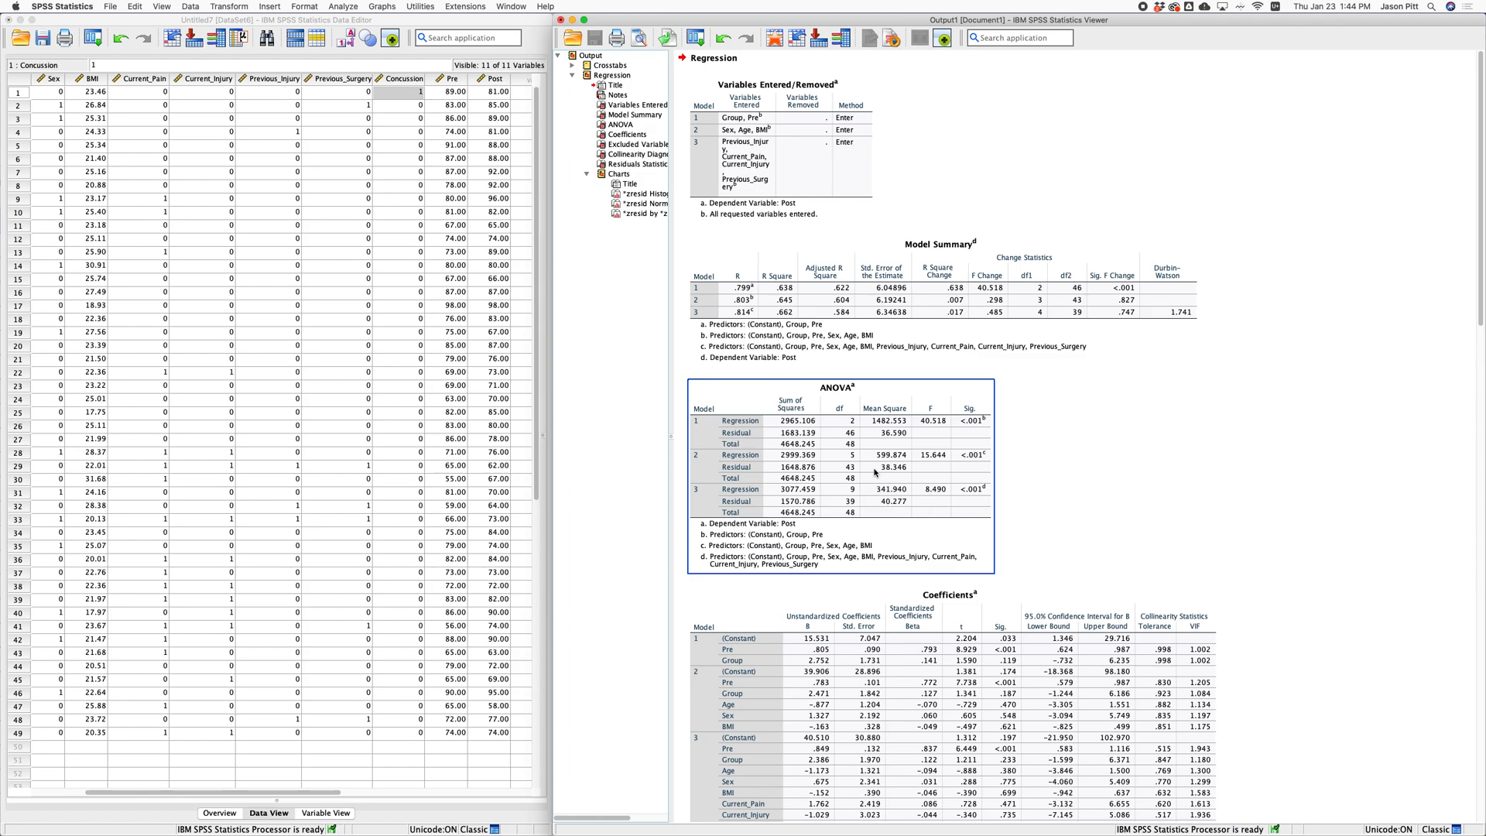
Step: Compare the three models' R Square change and significance, and check the predictors' significance and VIF values in the Coefficients table
{"action": "left_click", "coordinate": [795, 308]}
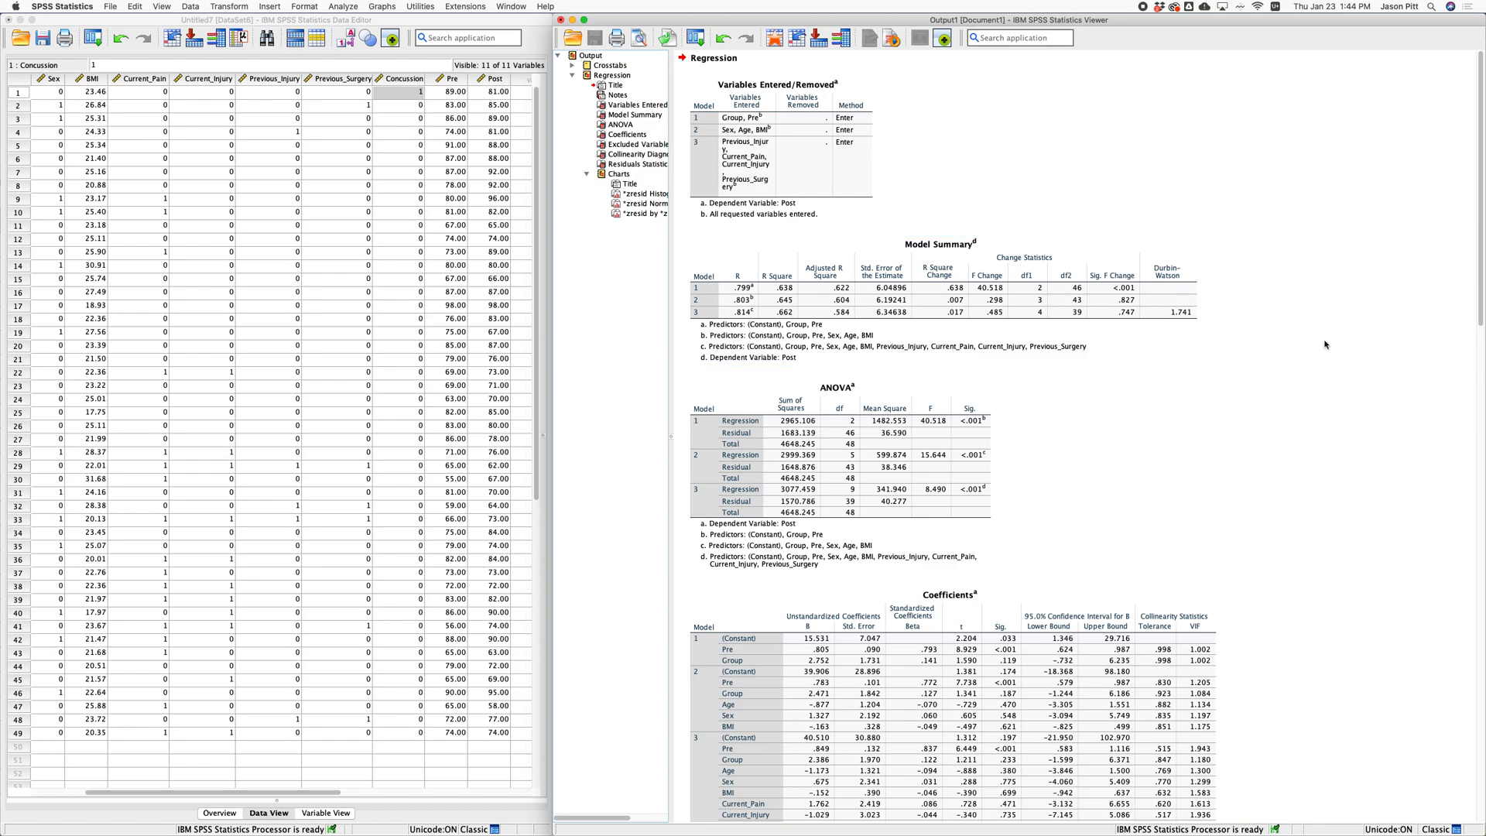
{"action": "scroll", "coordinate": [1088, 359], "scroll_direction": "down", "scroll_amount": 3}
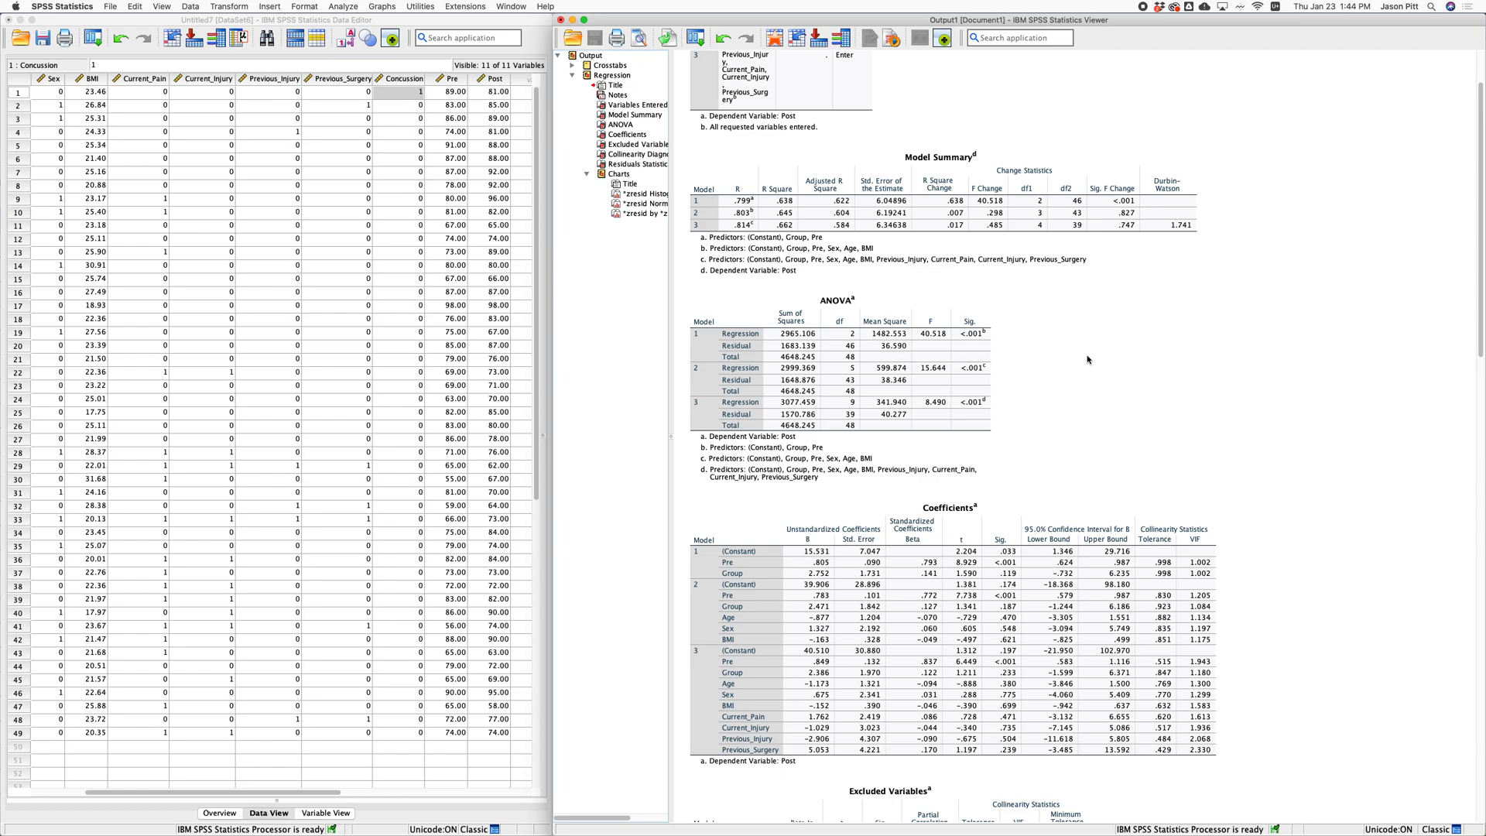
{"action": "scroll", "coordinate": [1088, 360], "scroll_direction": "down", "scroll_amount": 1}
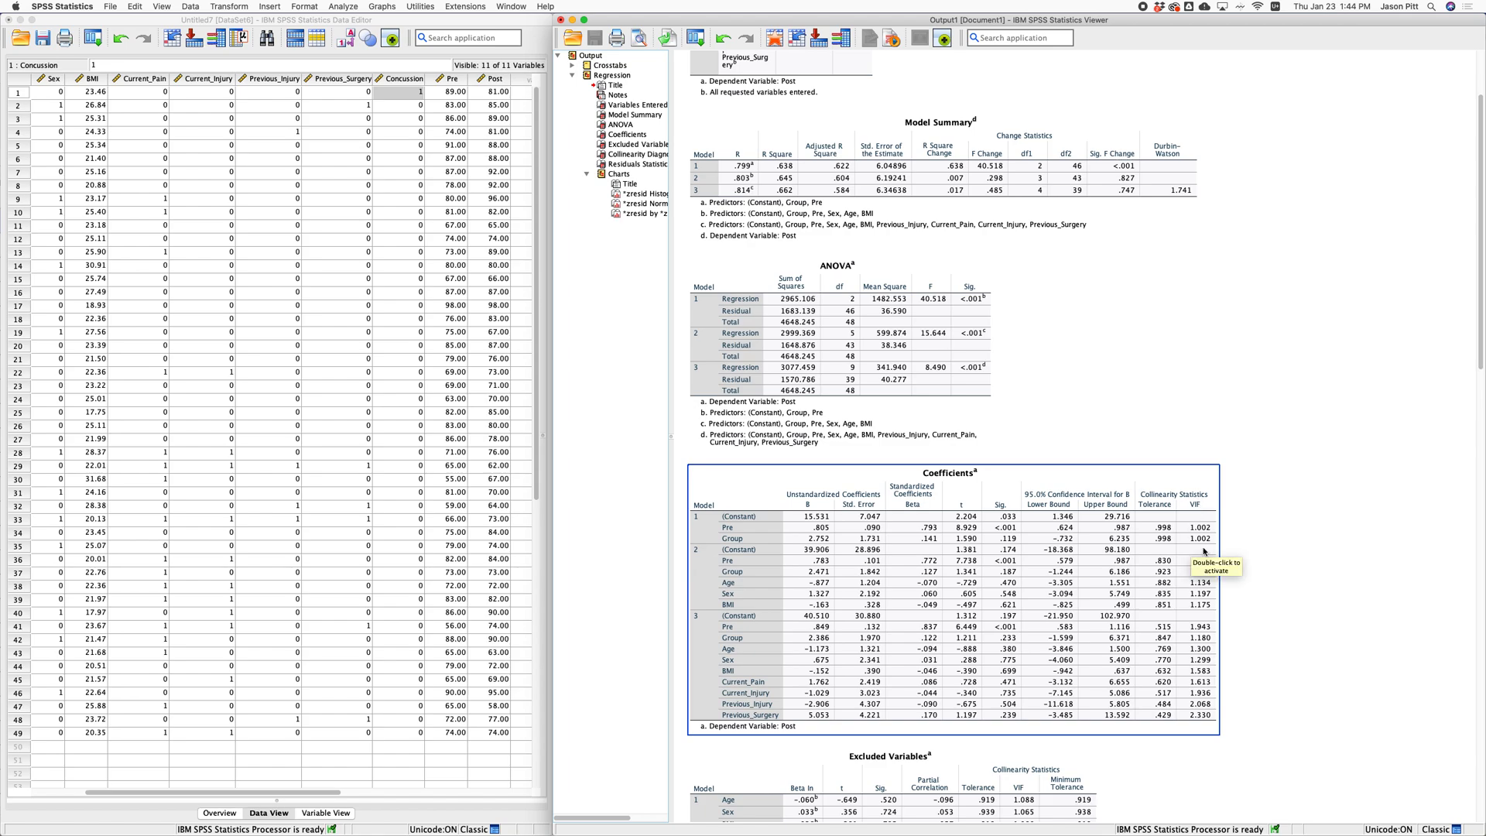
{"action": "scroll", "coordinate": [1200, 548], "scroll_direction": "down", "scroll_amount": 2}
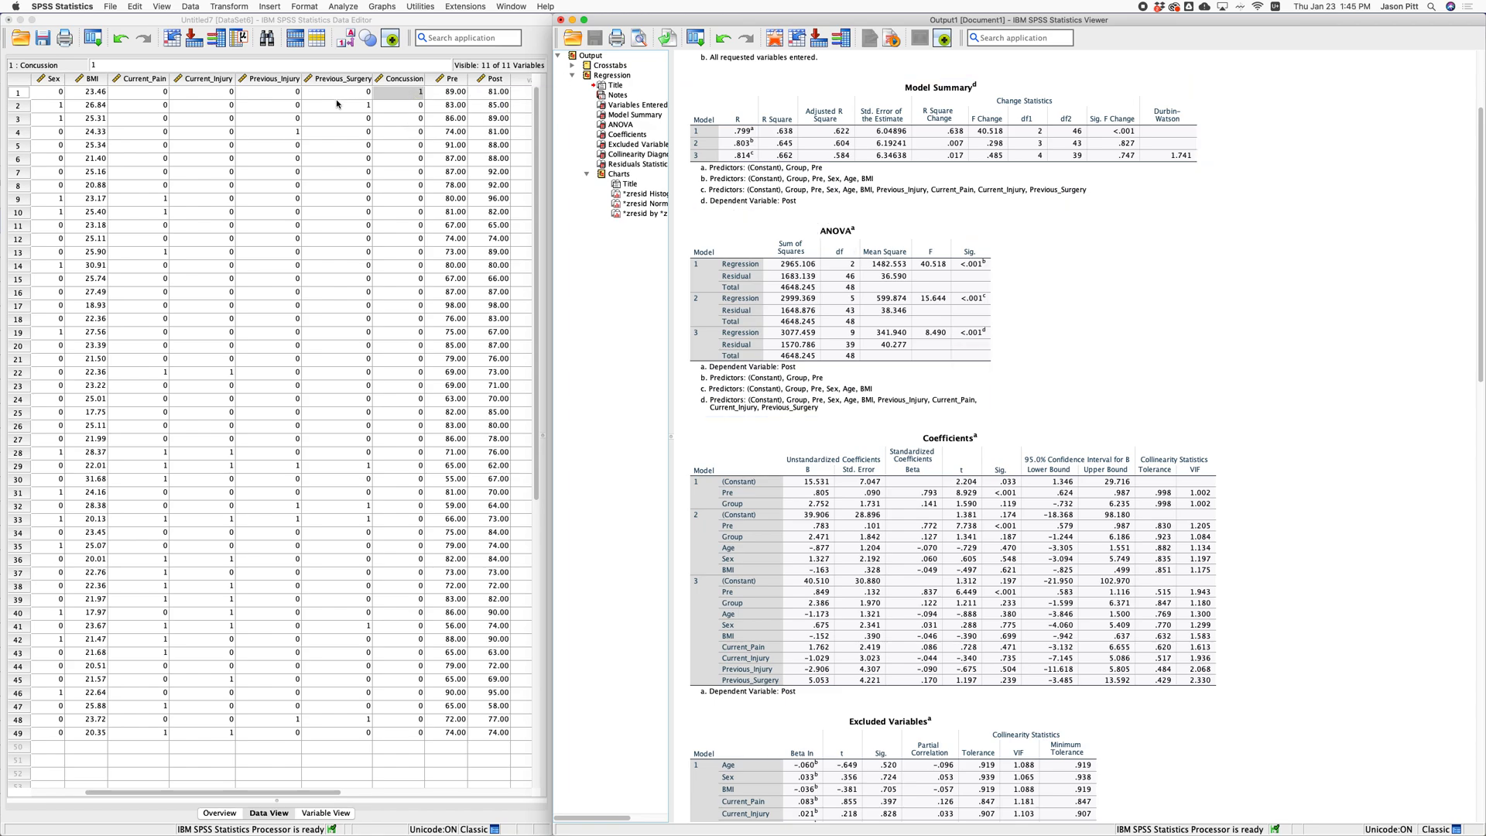
Step: Set up a bivariate Pearson correlation with Group, Age and BMI as variables
{"action": "scroll", "coordinate": [337, 103], "scroll_direction": "left", "scroll_amount": 2}
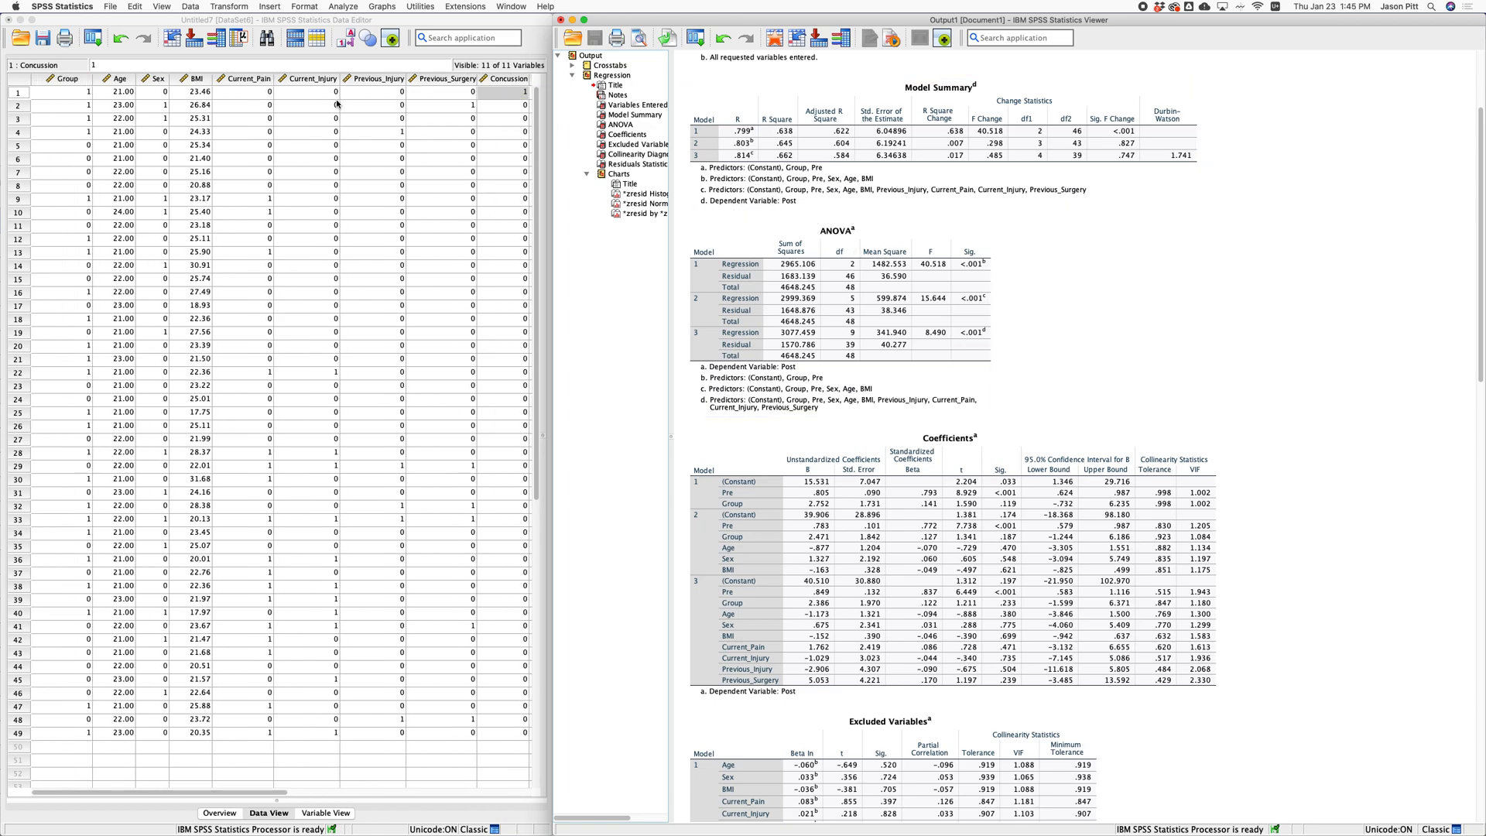
{"action": "left_click", "coordinate": [307, 26]}
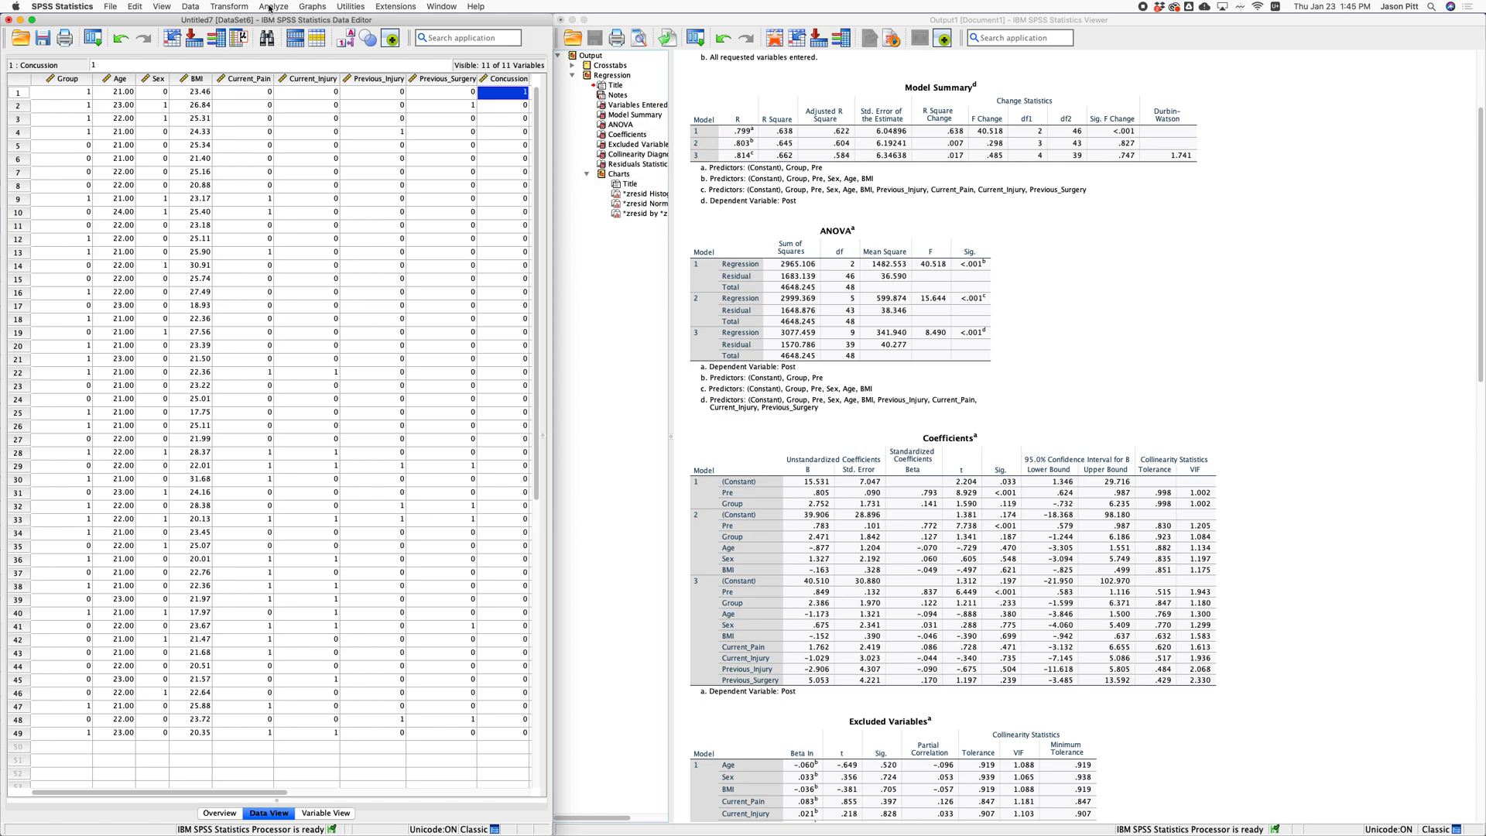
{"action": "left_click", "coordinate": [270, 8]}
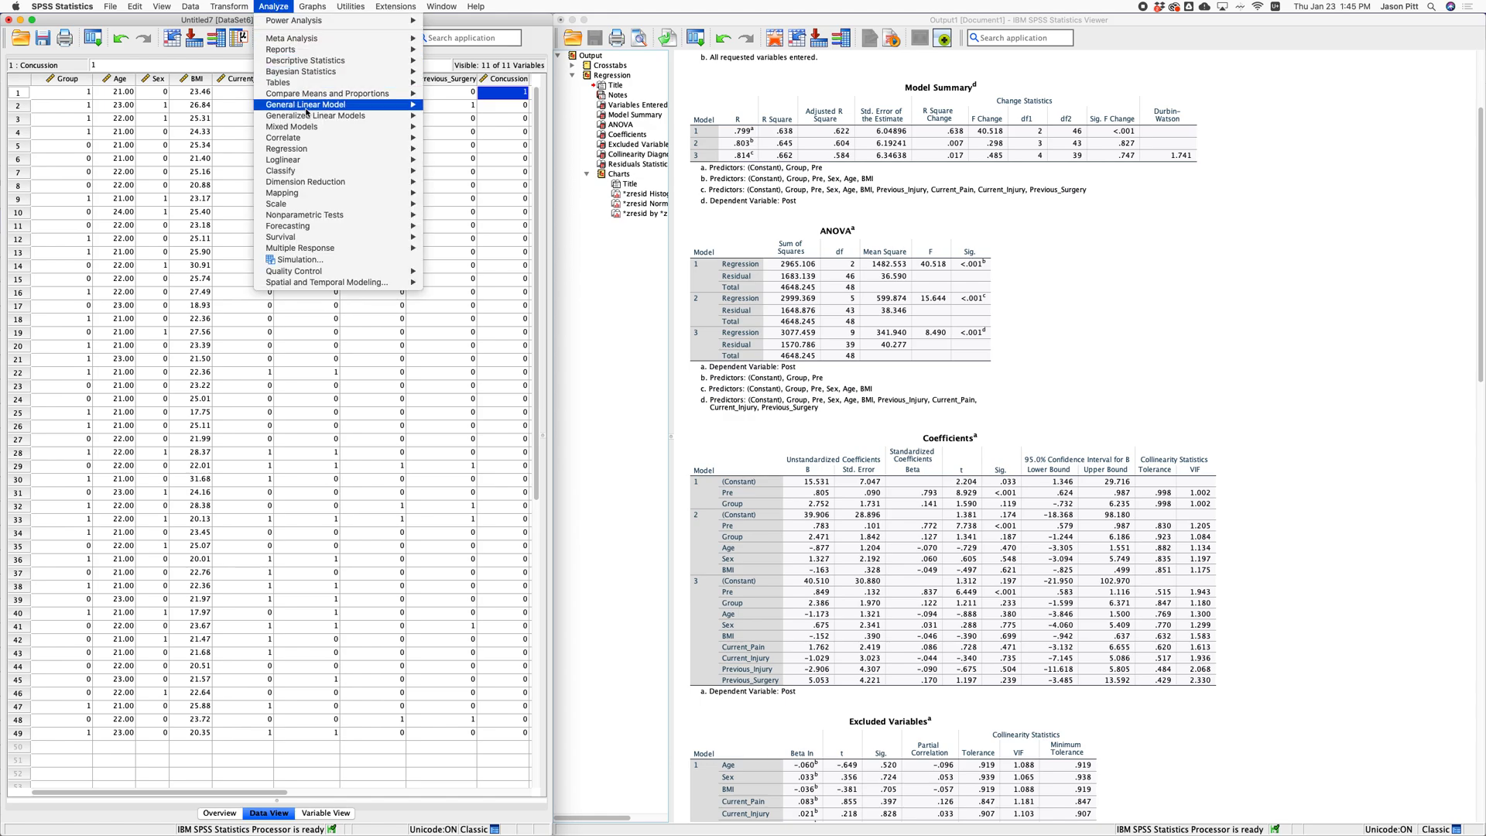
{"action": "mouse_move", "coordinate": [328, 141]}
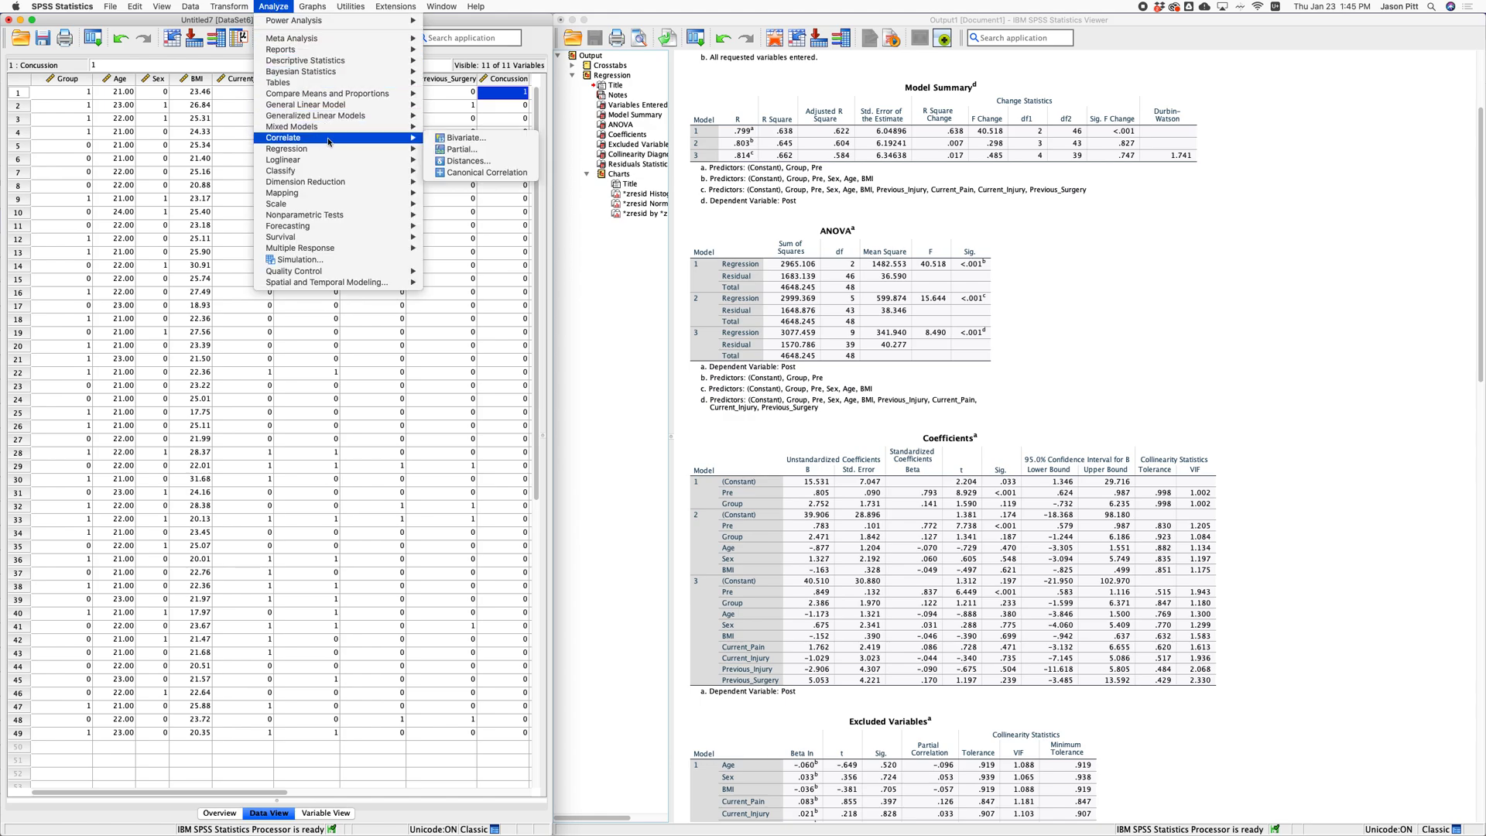
{"action": "left_click", "coordinate": [455, 139]}
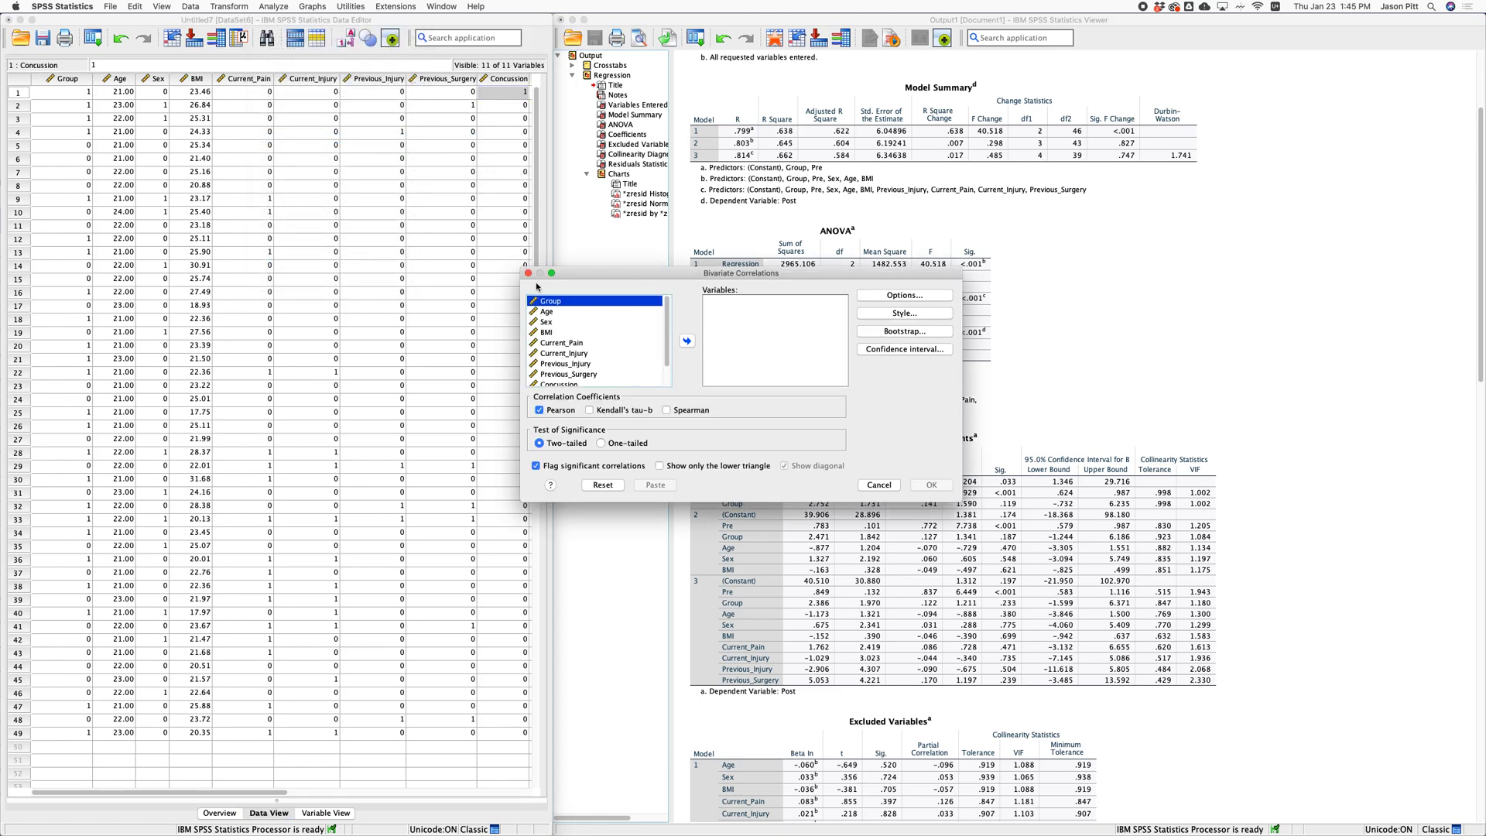
{"action": "left_click", "coordinate": [555, 315]}
{"action": "left_click", "coordinate": [575, 319]}
{"action": "left_click", "coordinate": [552, 313]}
{"action": "left_click", "coordinate": [687, 341]}
{"action": "left_click", "coordinate": [546, 301]}
{"action": "left_click", "coordinate": [687, 341]}
{"action": "left_click", "coordinate": [548, 311]}
{"action": "left_click", "coordinate": [687, 341]}
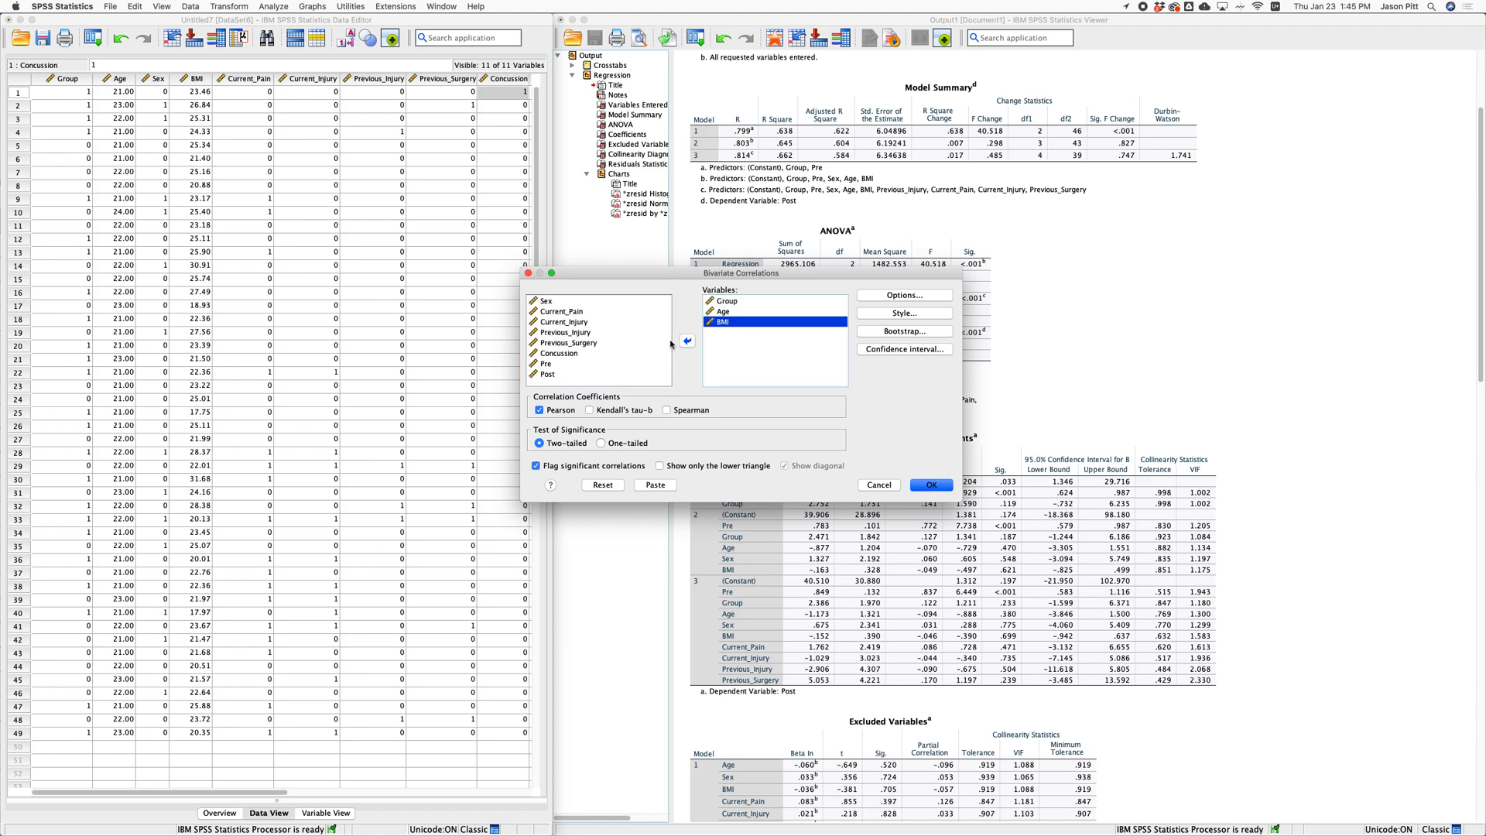
Step: Add Current_Pain, Current_Injury, Sex, Previous_Injury, Previous_Surgery and Pre to the correlation variables and run the analysis
{"action": "left_click", "coordinate": [565, 311]}
{"action": "left_click", "coordinate": [571, 322], "text": "shift"}
{"action": "left_click", "coordinate": [686, 341]}
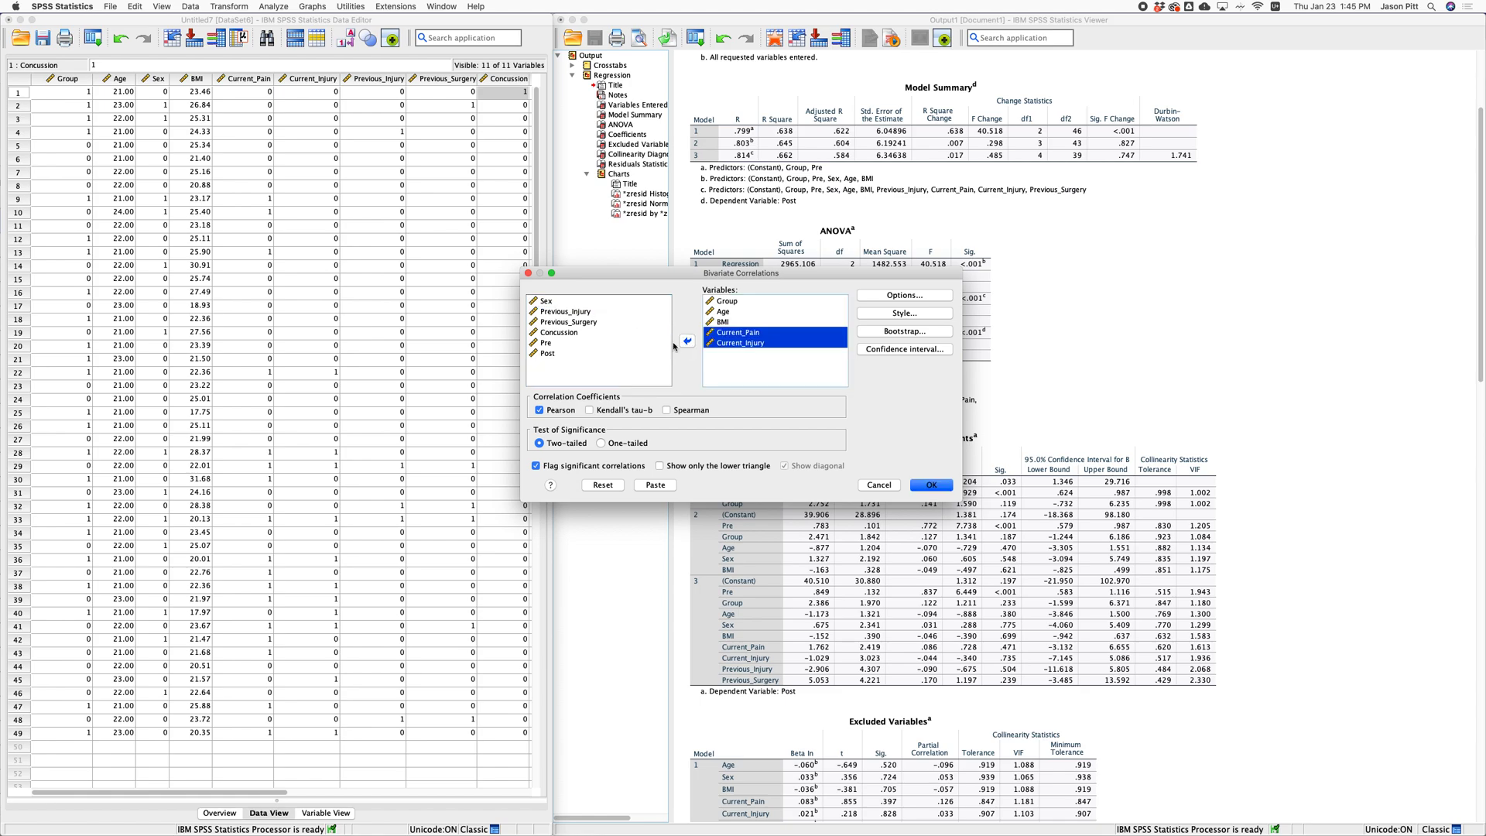
{"action": "left_click", "coordinate": [554, 305]}
{"action": "left_click", "coordinate": [570, 323], "text": "shift"}
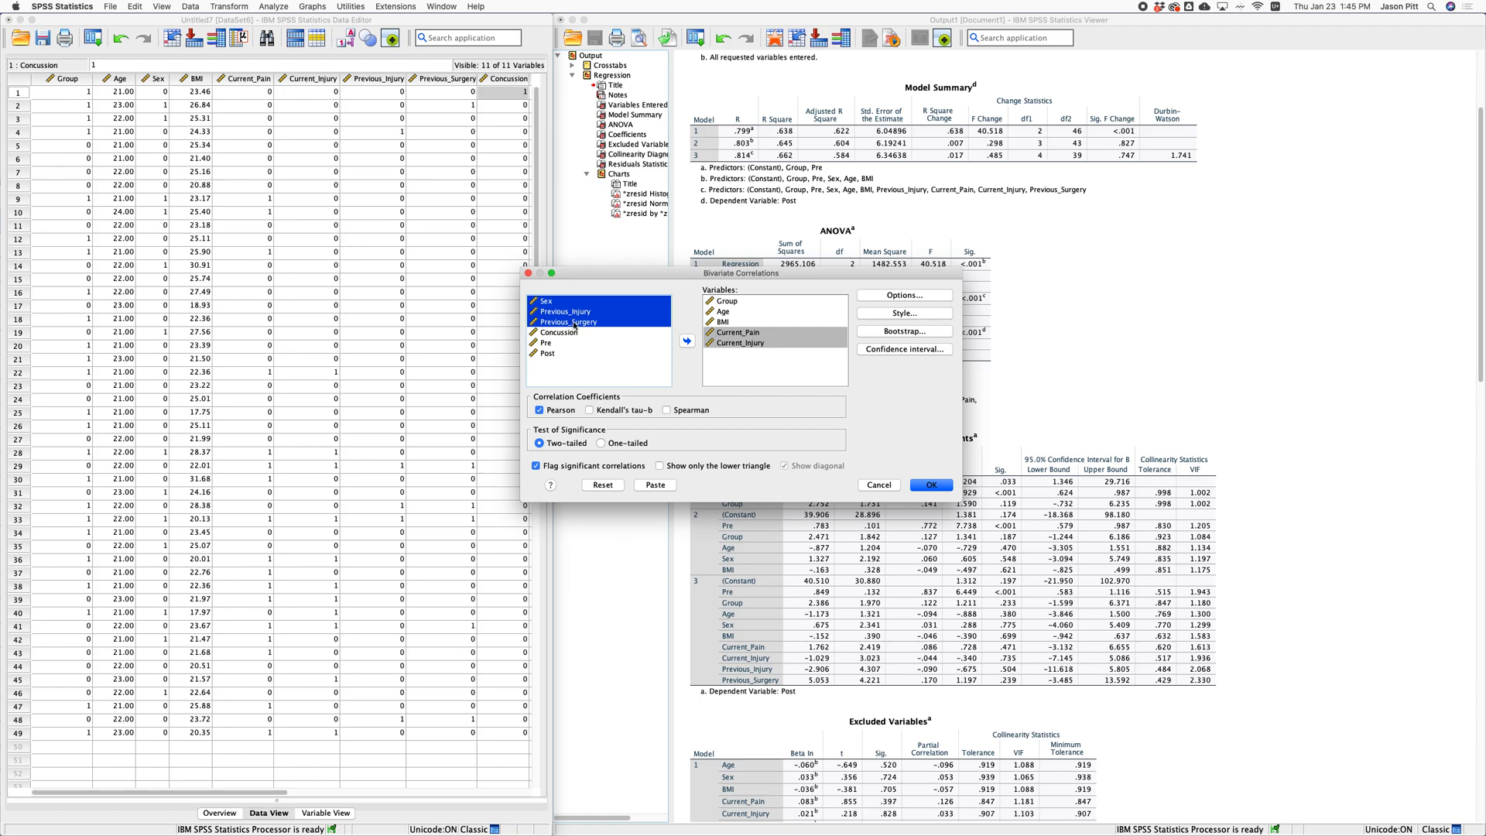
{"action": "left_click", "coordinate": [692, 344]}
{"action": "left_click", "coordinate": [544, 312]}
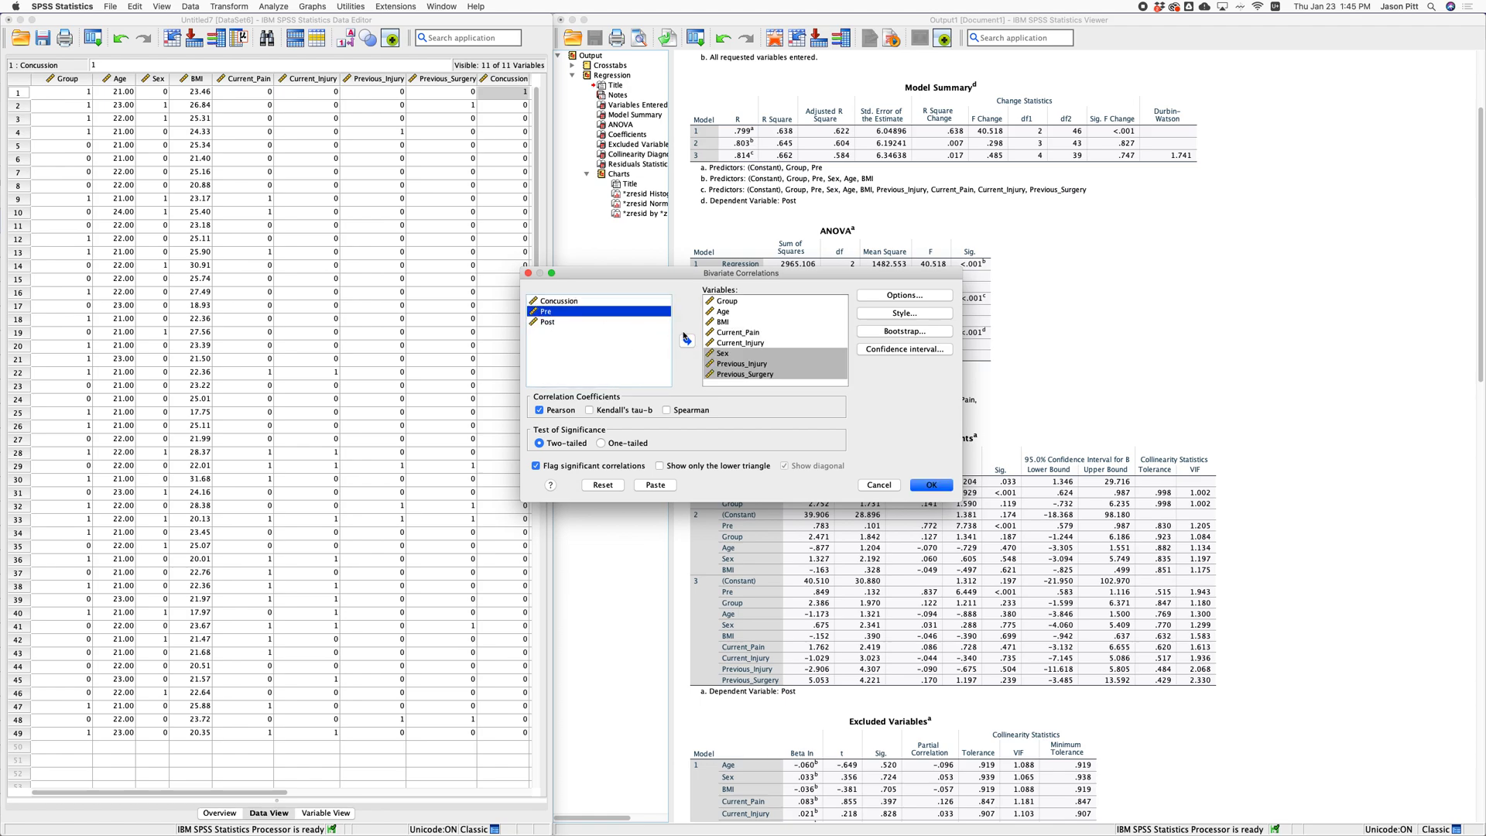
{"action": "left_click", "coordinate": [687, 340]}
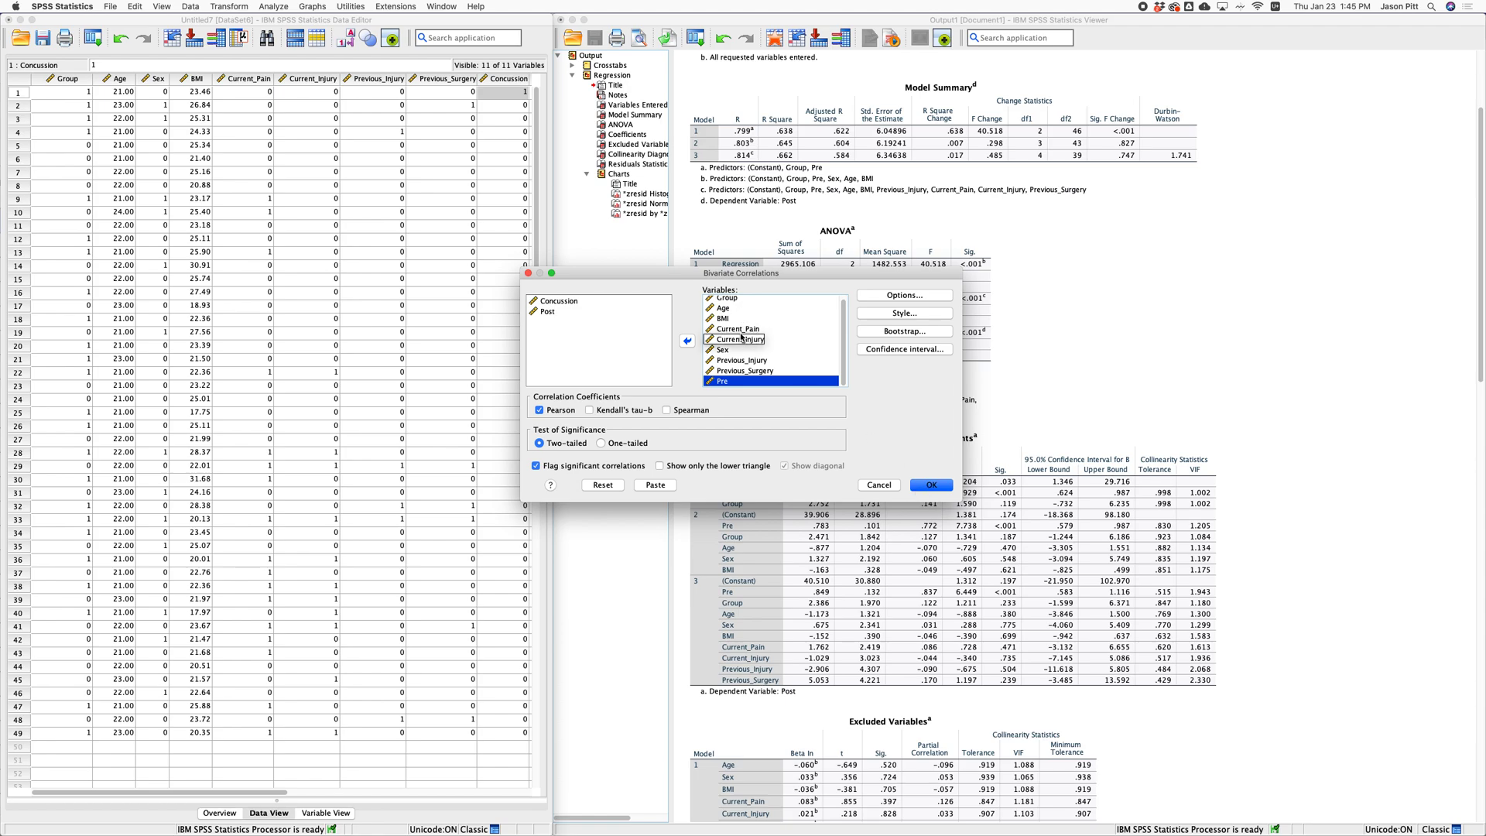
{"action": "left_click", "coordinate": [931, 486]}
Step: Examine the Correlations table for significant relationships among the predictor variables
{"action": "left_click", "coordinate": [864, 457]}
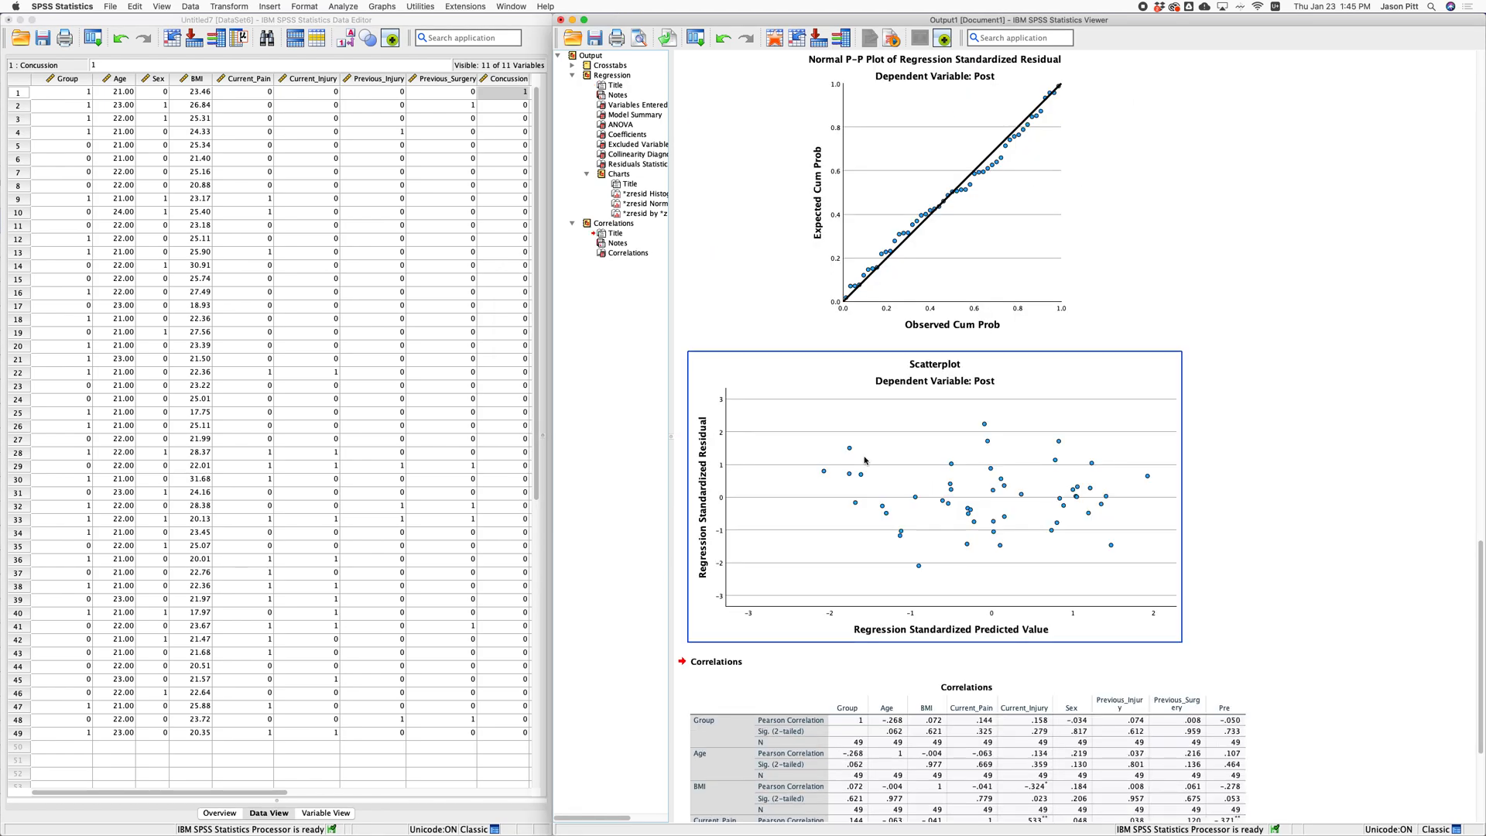
{"action": "scroll", "coordinate": [861, 458], "scroll_direction": "down", "scroll_amount": 1}
{"action": "scroll", "coordinate": [860, 457], "scroll_direction": "down", "scroll_amount": 5}
{"action": "left_click", "coordinate": [861, 458]}
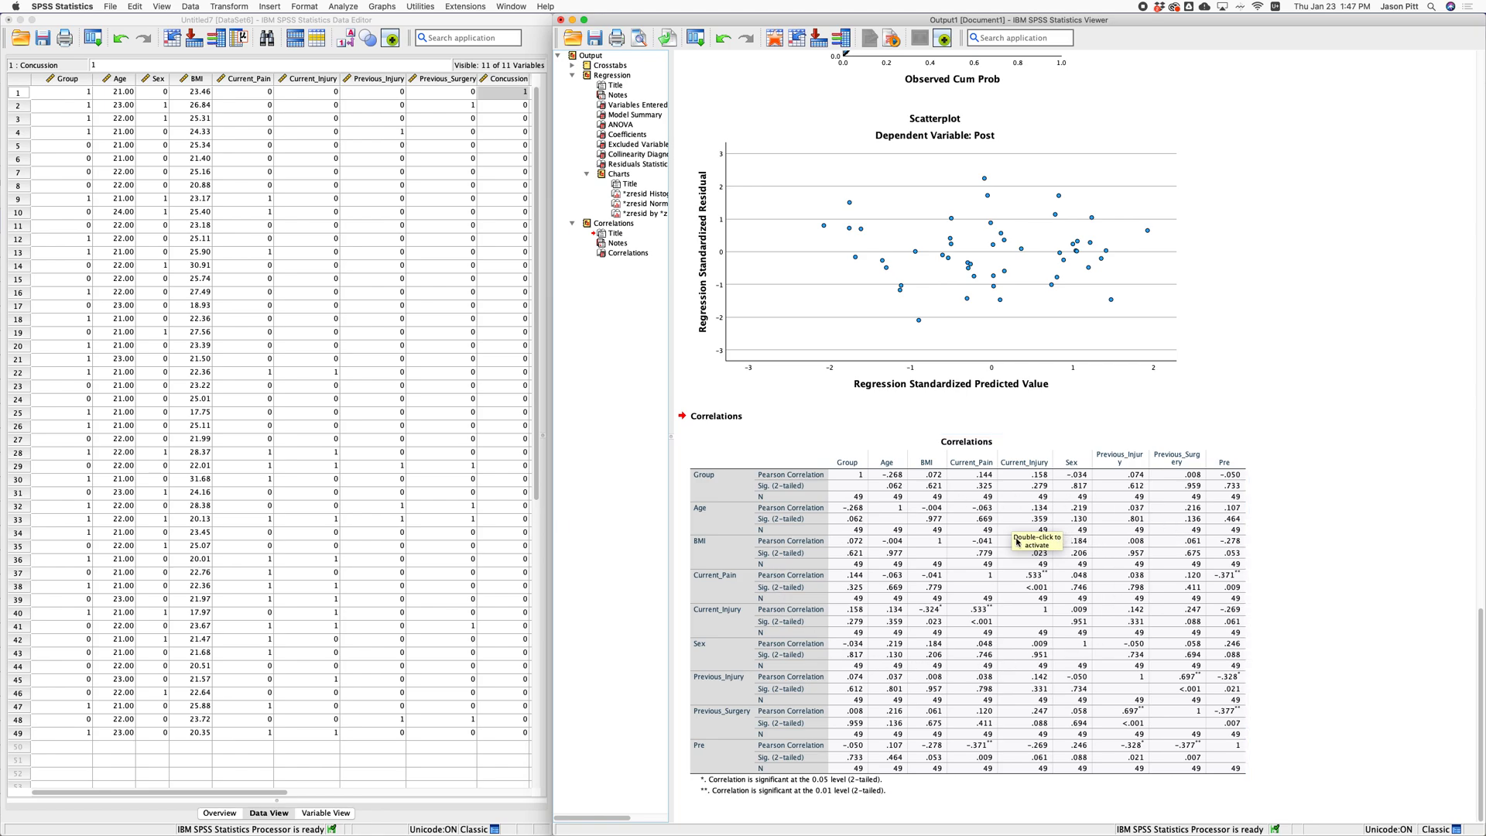
Step: Return to the start of the regression output and review the Model Summary, ANOVA and Coefficients tables
{"action": "scroll", "coordinate": [1016, 542], "scroll_direction": "up", "scroll_amount": 15}
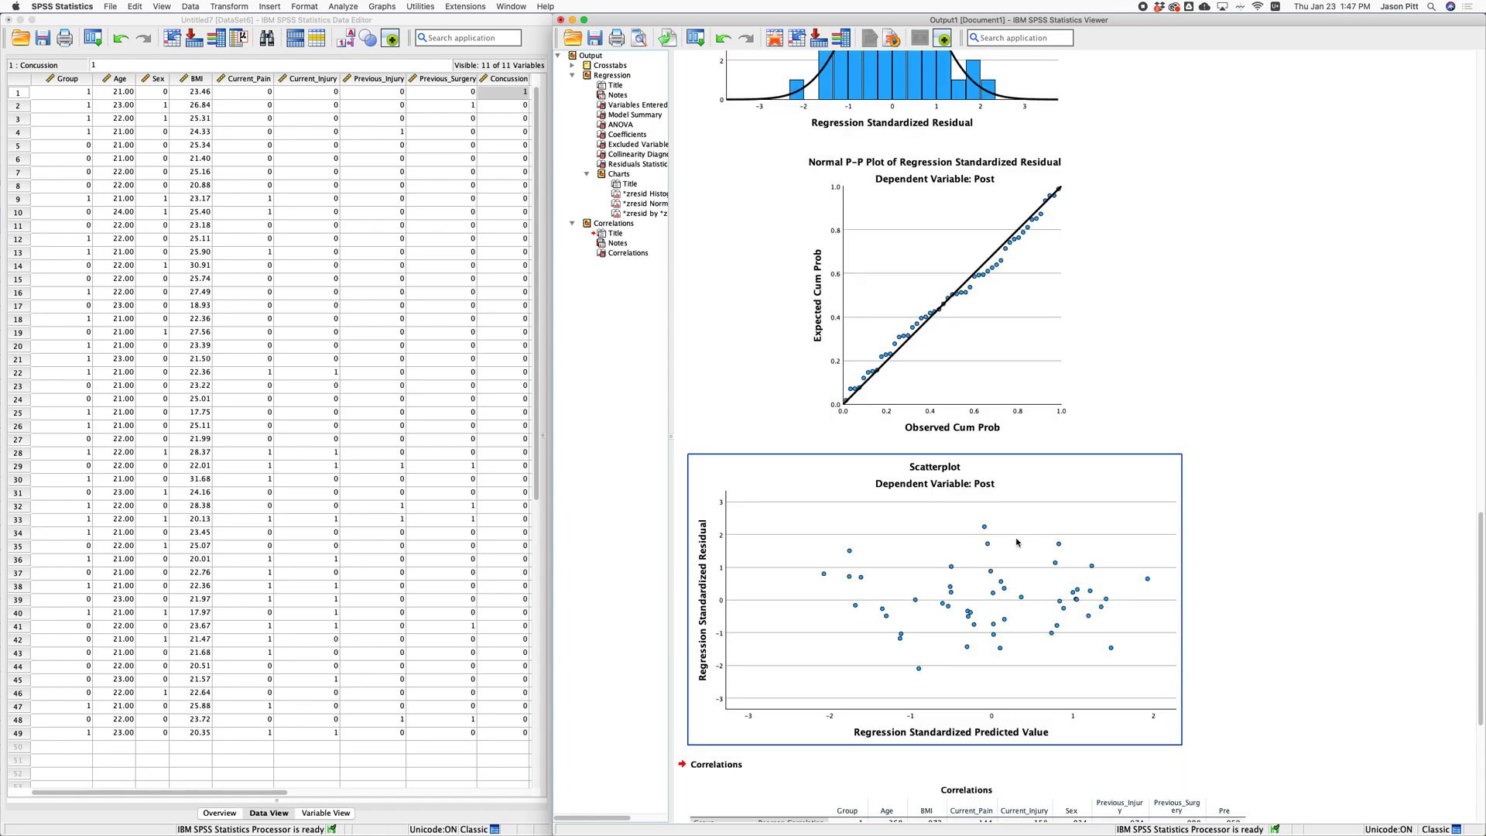
{"action": "scroll", "coordinate": [1016, 542], "scroll_direction": "up", "scroll_amount": 3}
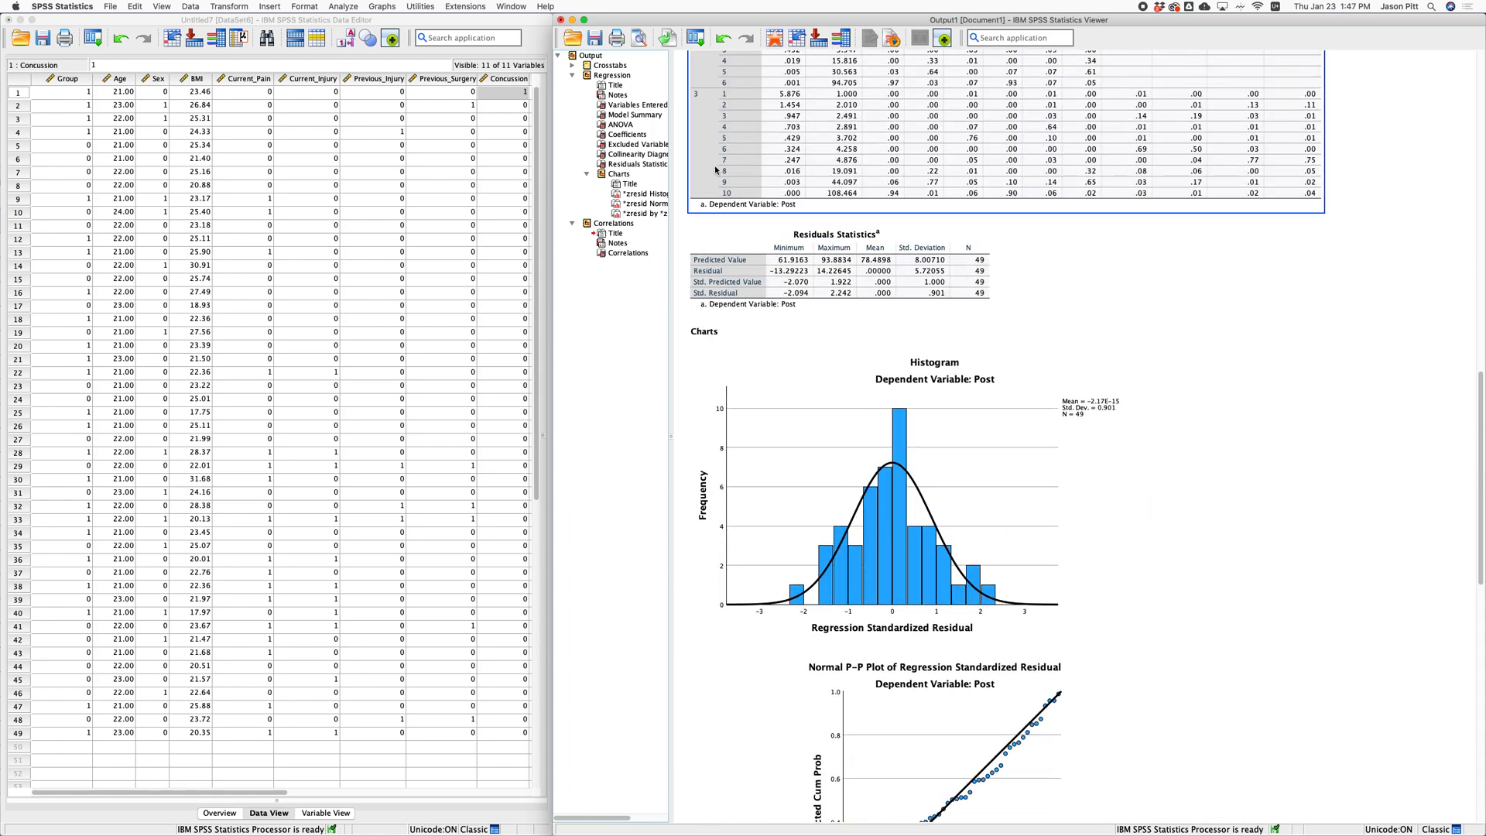
{"action": "left_click", "coordinate": [600, 75]}
{"action": "left_click", "coordinate": [603, 75]}
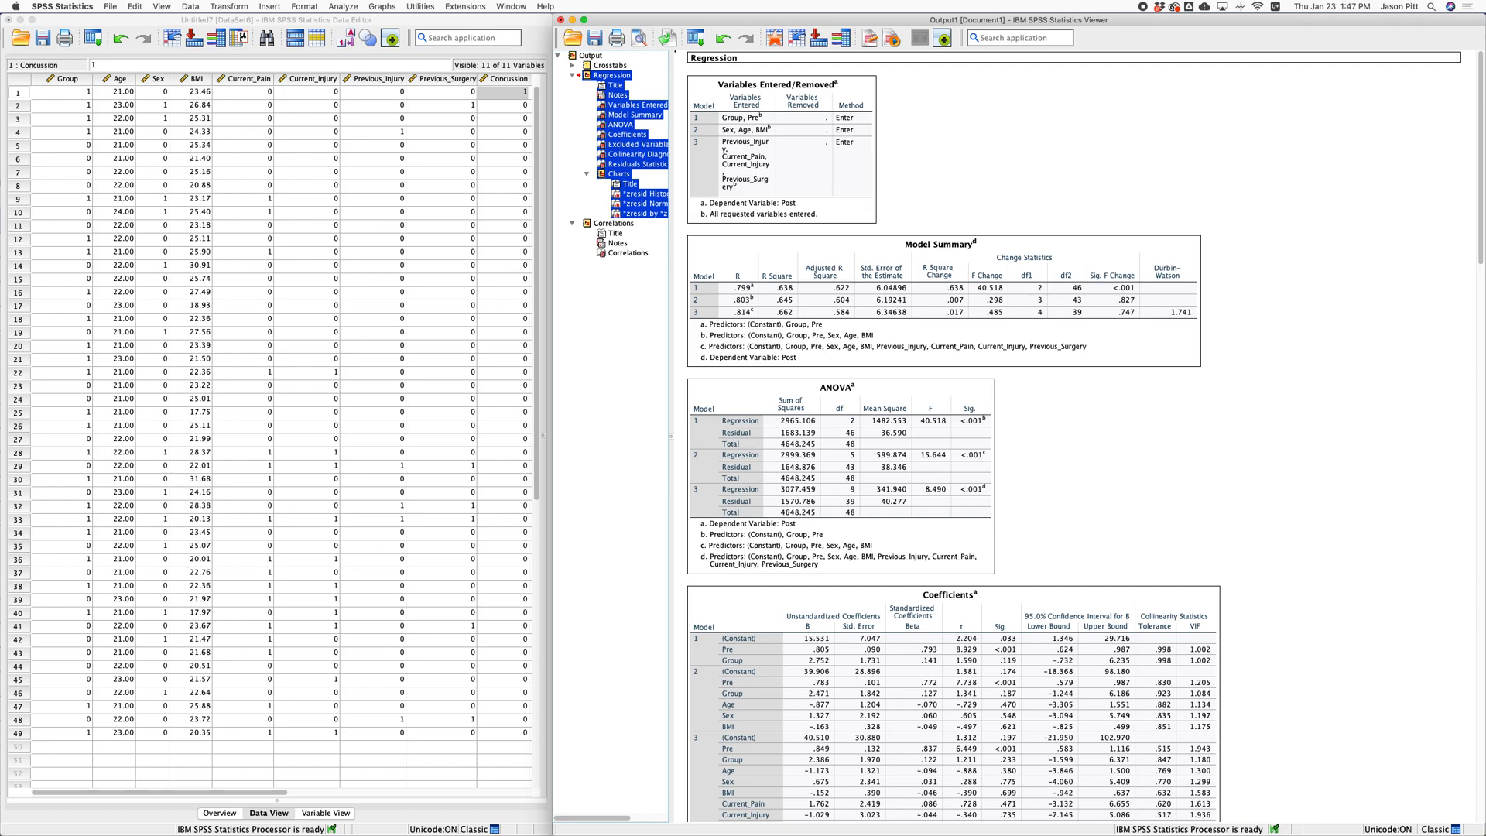
{"action": "left_click", "coordinate": [988, 278]}
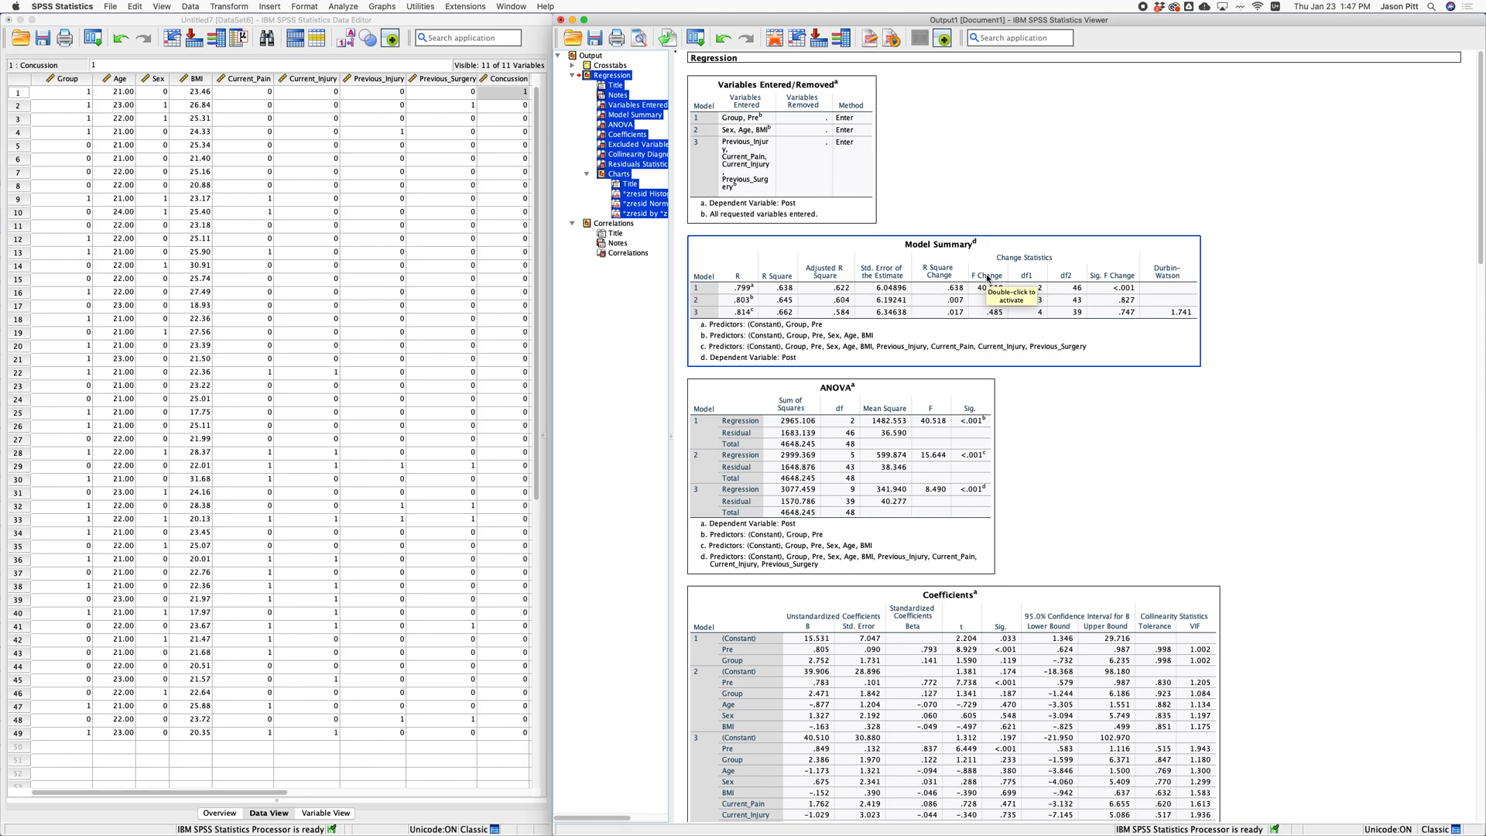
{"action": "left_click", "coordinate": [912, 385]}
{"action": "scroll", "coordinate": [911, 386], "scroll_direction": "down", "scroll_amount": 3}
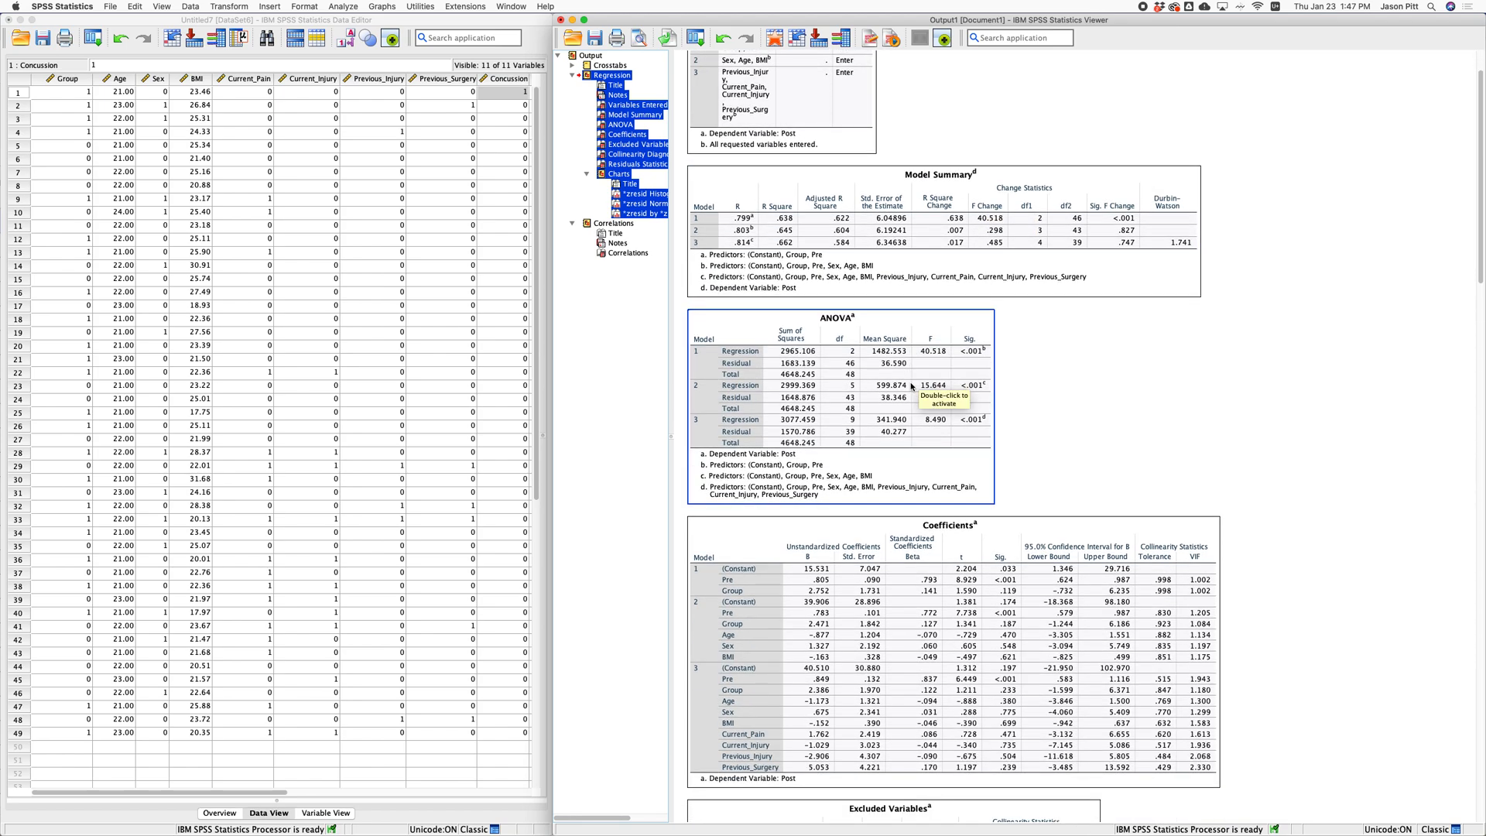
Step: Inspect the regression's residual histogram, normal P-P plot and scatterplot of standardized residuals against predicted values
{"action": "scroll", "coordinate": [911, 387], "scroll_direction": "down", "scroll_amount": 20}
{"action": "left_click", "coordinate": [911, 386]}
{"action": "scroll", "coordinate": [911, 386], "scroll_direction": "down", "scroll_amount": 14}
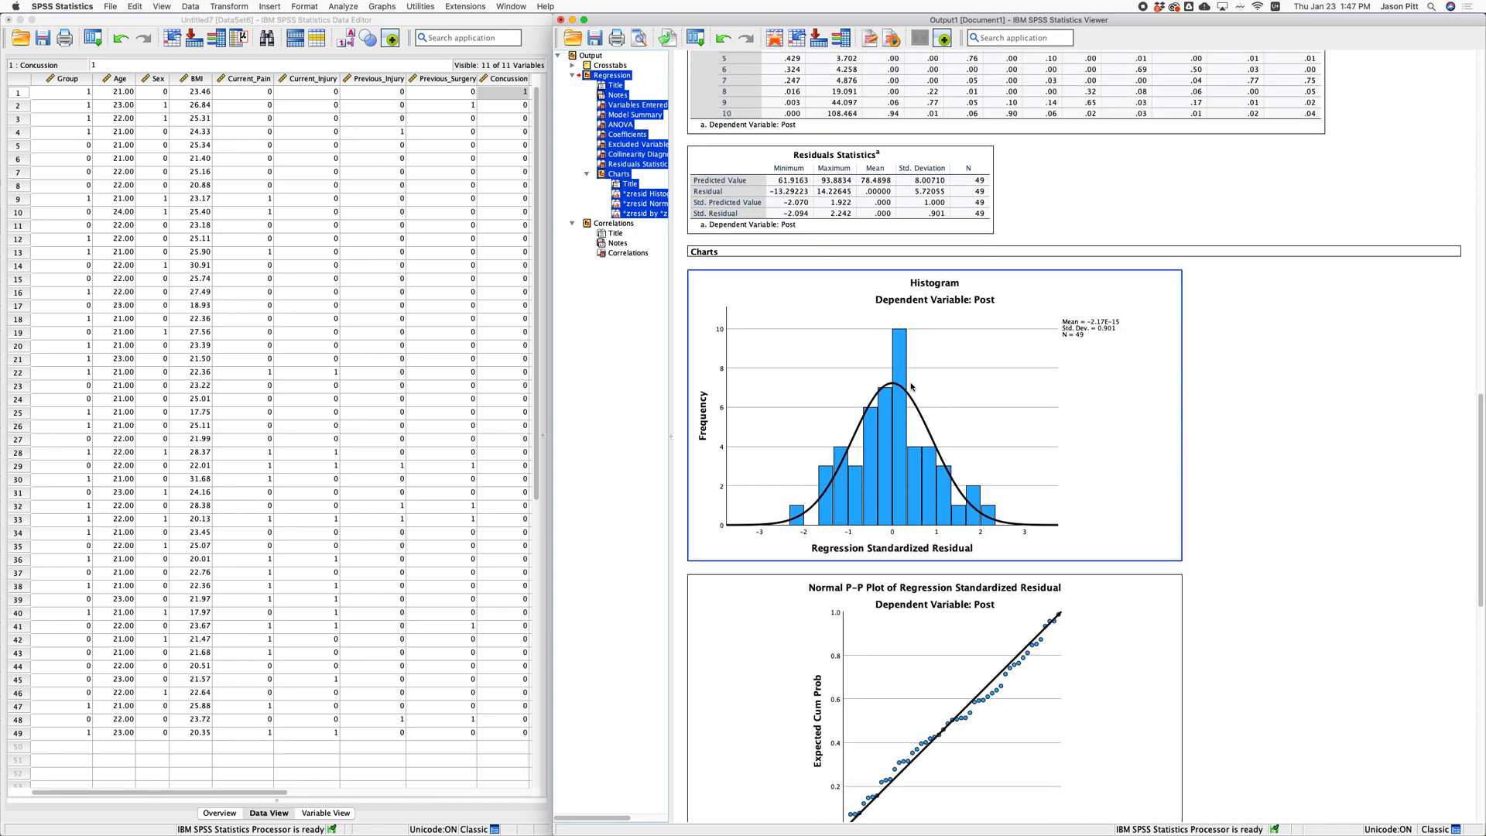
{"action": "left_click", "coordinate": [910, 387]}
{"action": "scroll", "coordinate": [910, 383], "scroll_direction": "down", "scroll_amount": 7}
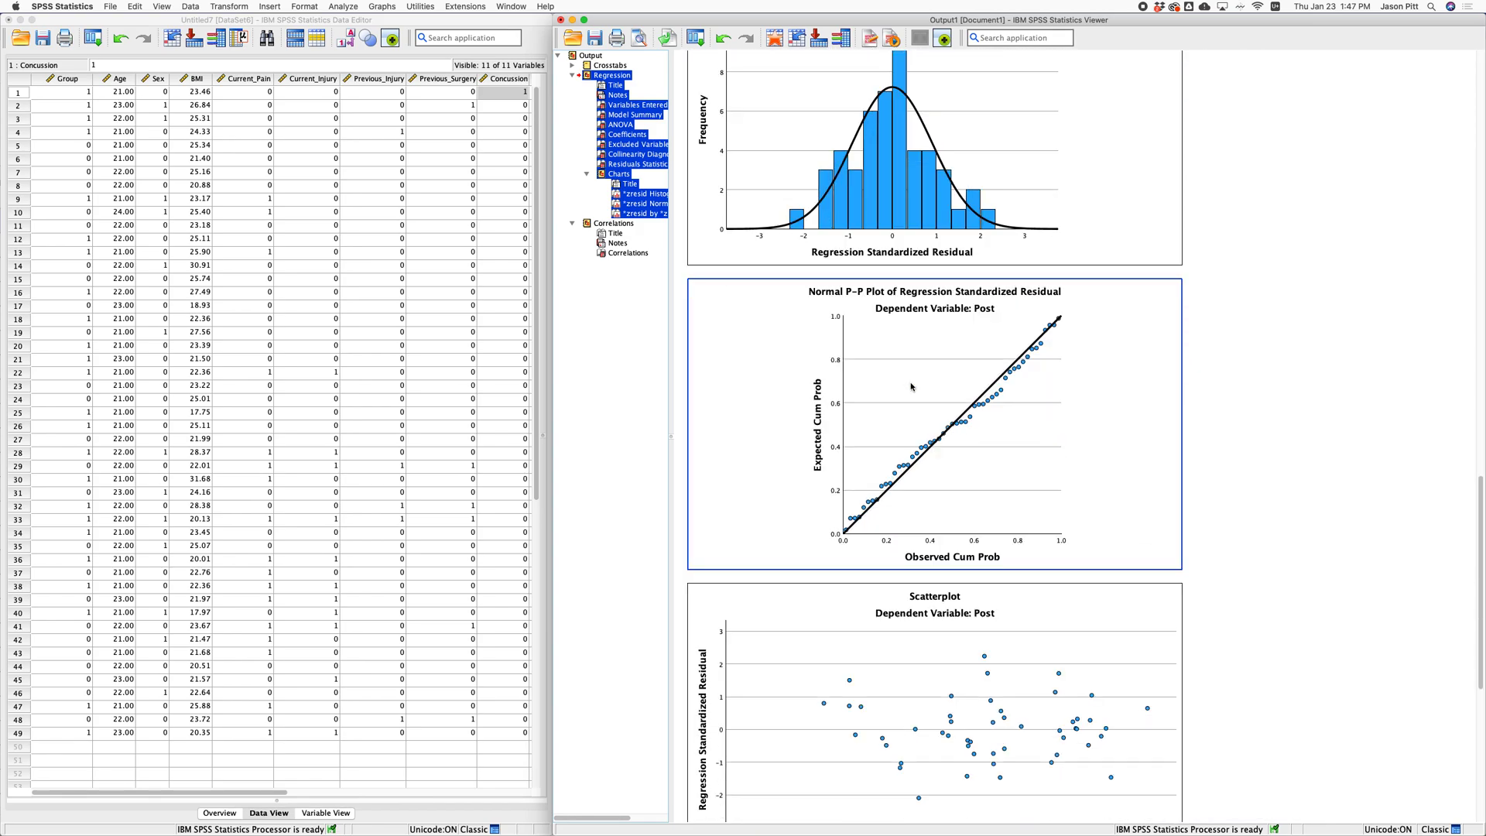
{"action": "left_click", "coordinate": [911, 385]}
{"action": "scroll", "coordinate": [911, 386], "scroll_direction": "down", "scroll_amount": 1}
{"action": "left_click", "coordinate": [970, 786]}
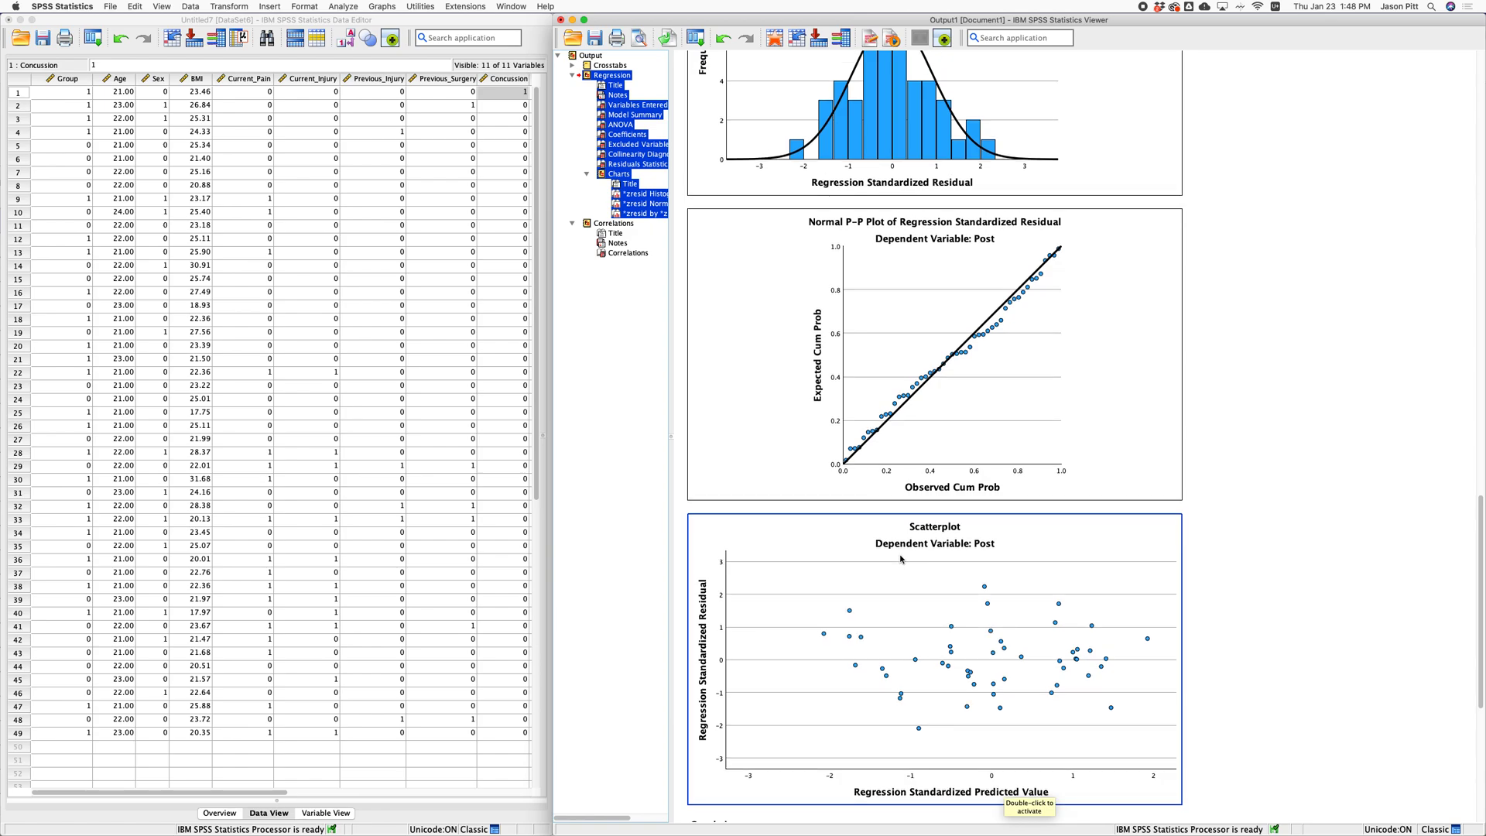
Step: Recheck the residual histogram and normal P-P plot, and examine the Coefficients table against the Model Summary and ANOVA tables
{"action": "scroll", "coordinate": [901, 559], "scroll_direction": "up", "scroll_amount": 4}
{"action": "scroll", "coordinate": [901, 559], "scroll_direction": "up", "scroll_amount": 2}
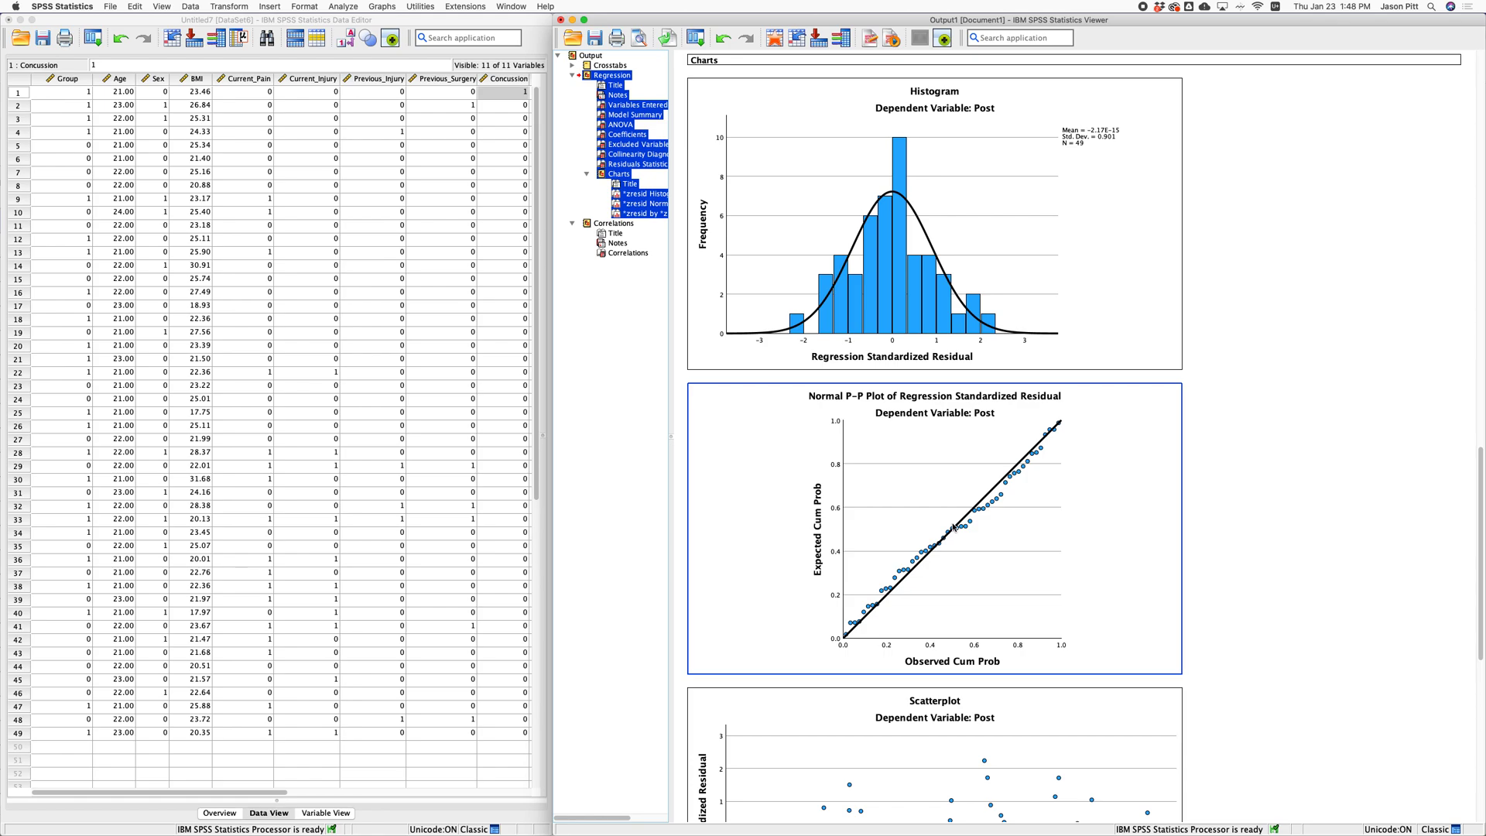
{"action": "scroll", "coordinate": [954, 528], "scroll_direction": "up", "scroll_amount": 2}
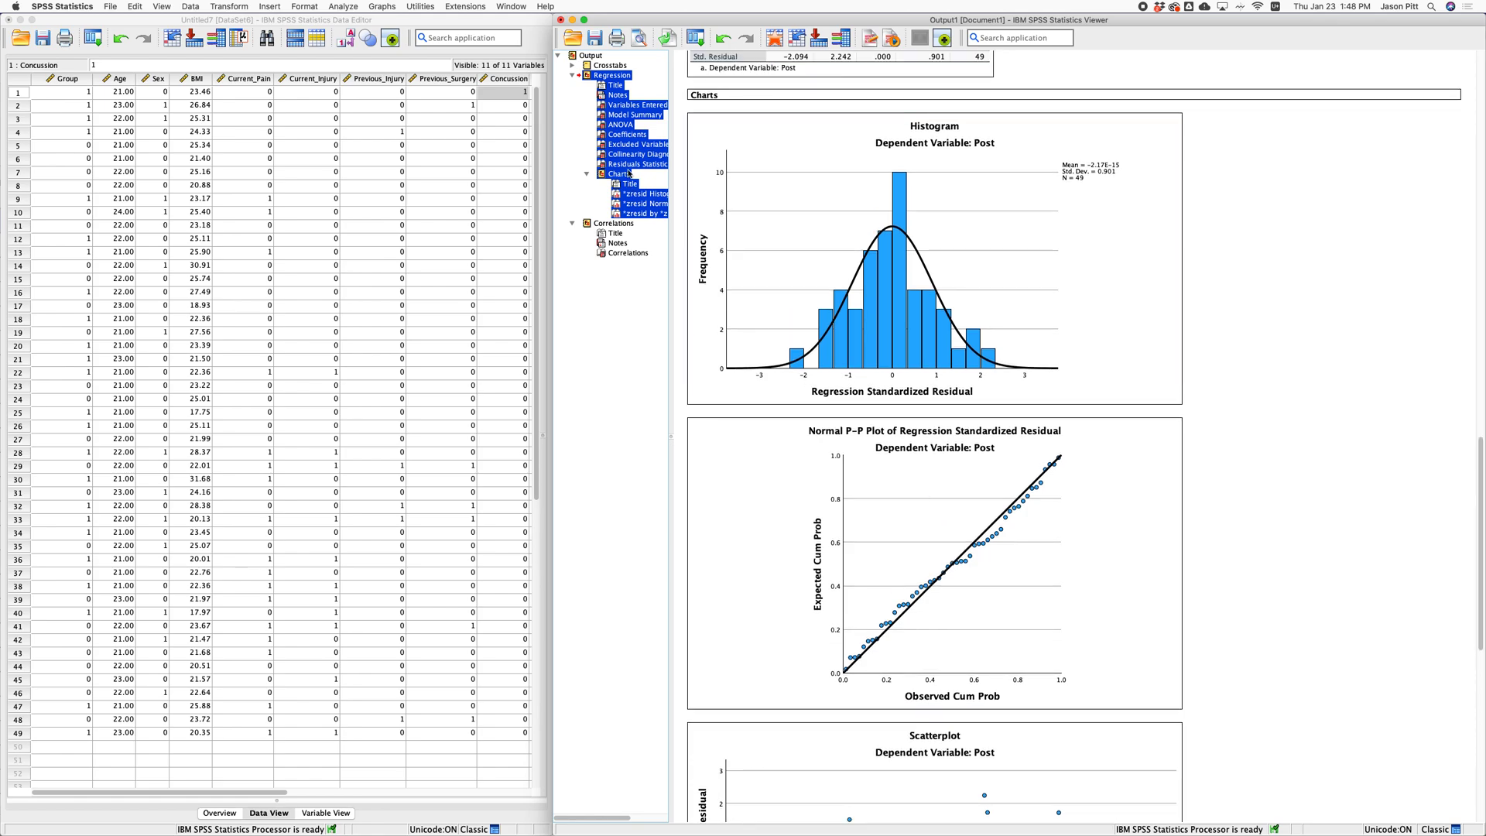
{"action": "left_click", "coordinate": [616, 135]}
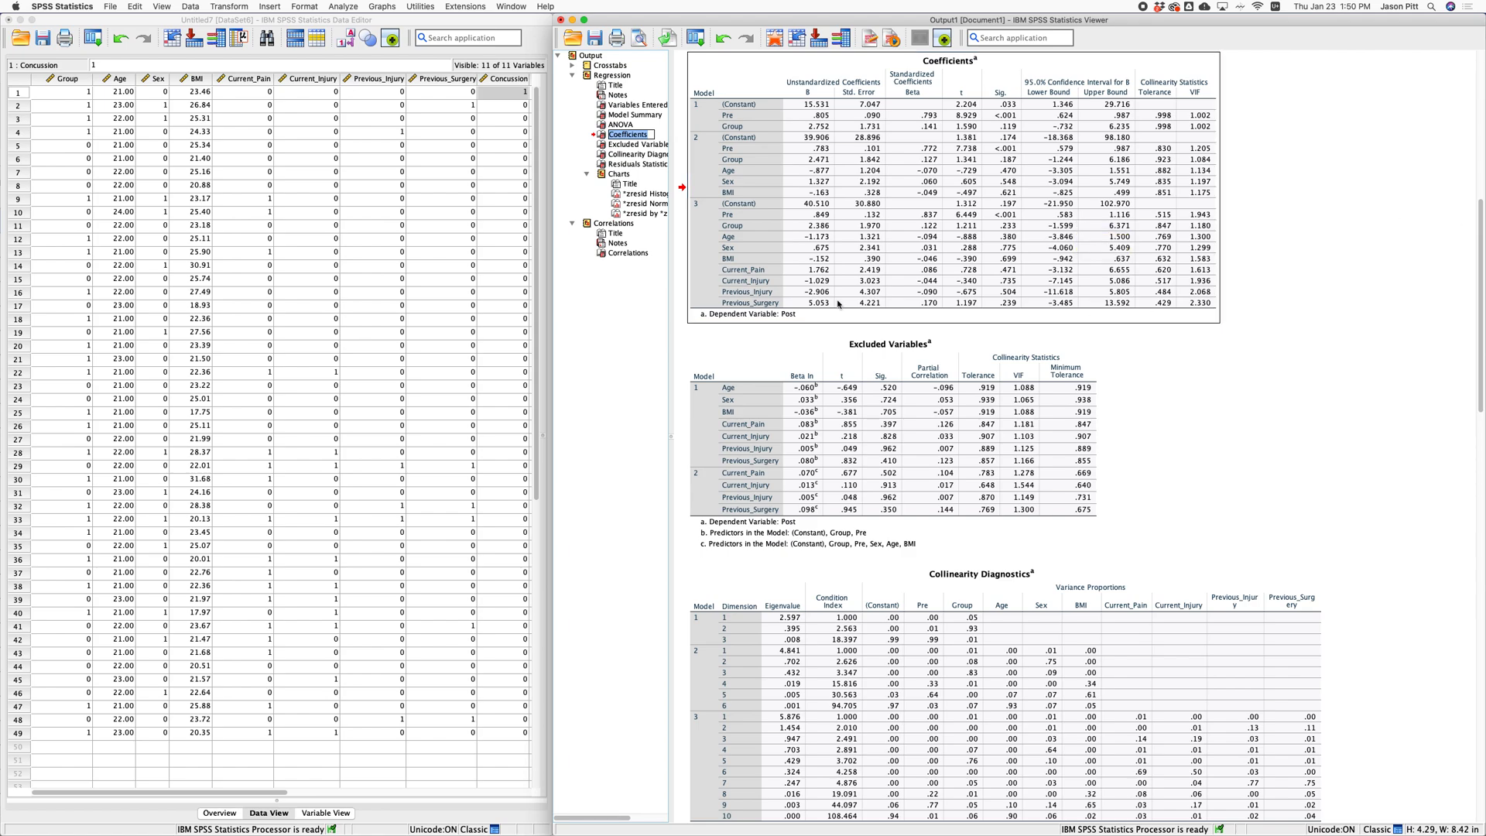
{"action": "scroll", "coordinate": [835, 299], "scroll_direction": "down", "scroll_amount": 15}
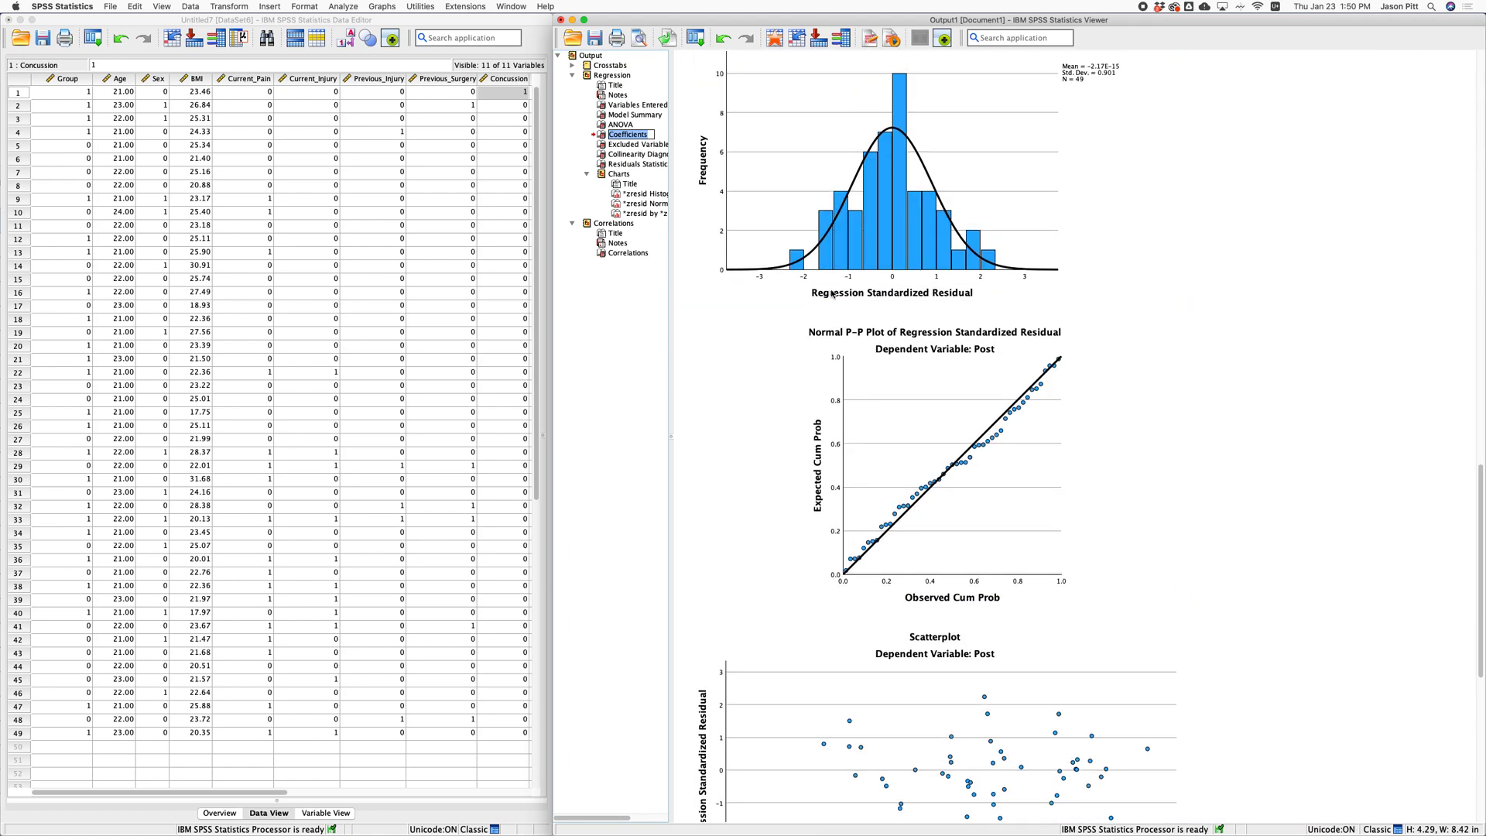
{"action": "scroll", "coordinate": [830, 290], "scroll_direction": "up", "scroll_amount": 15}
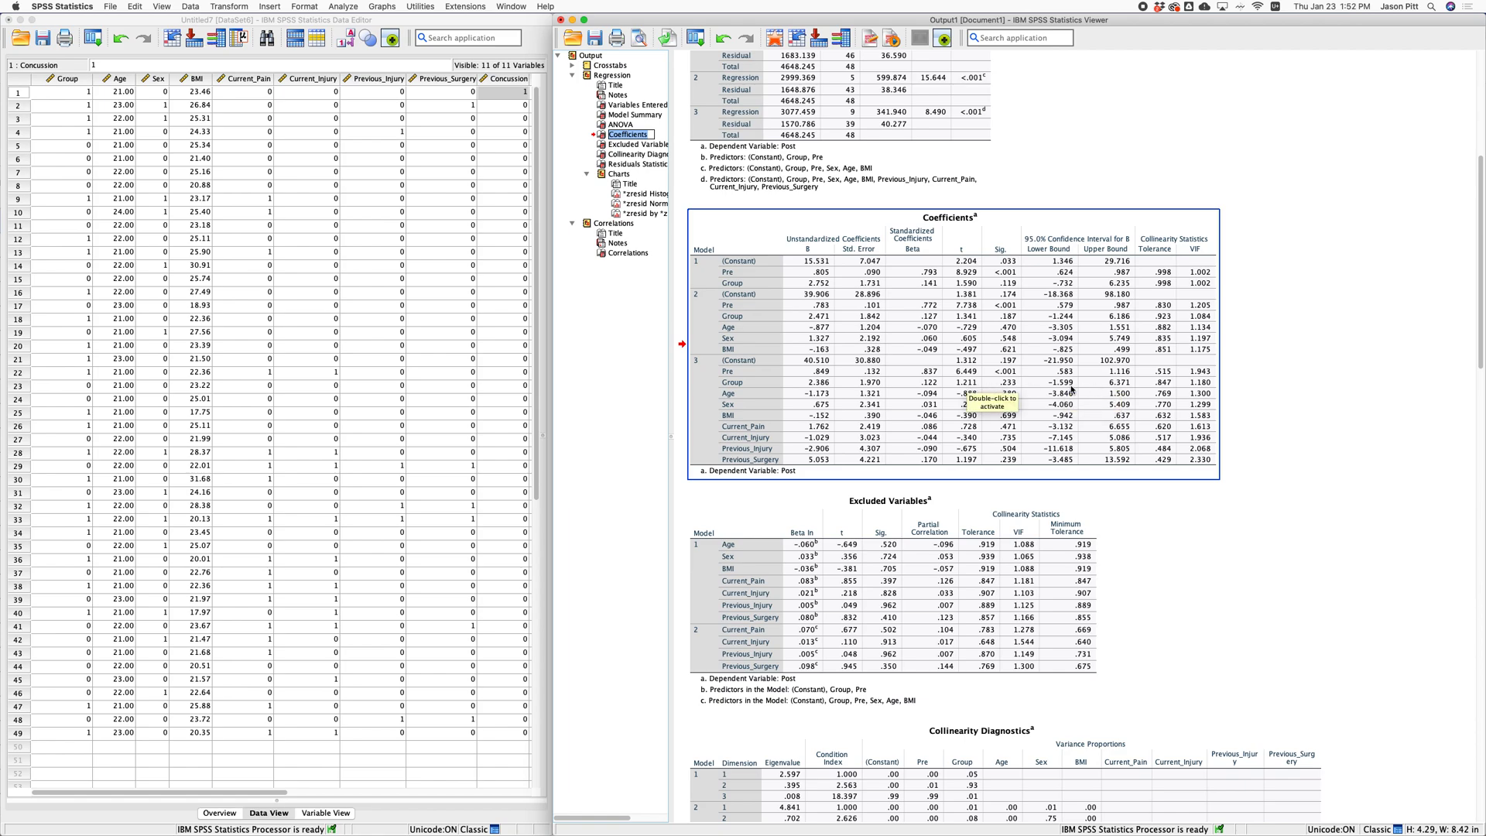
{"action": "scroll", "coordinate": [1070, 388], "scroll_direction": "up", "scroll_amount": 5}
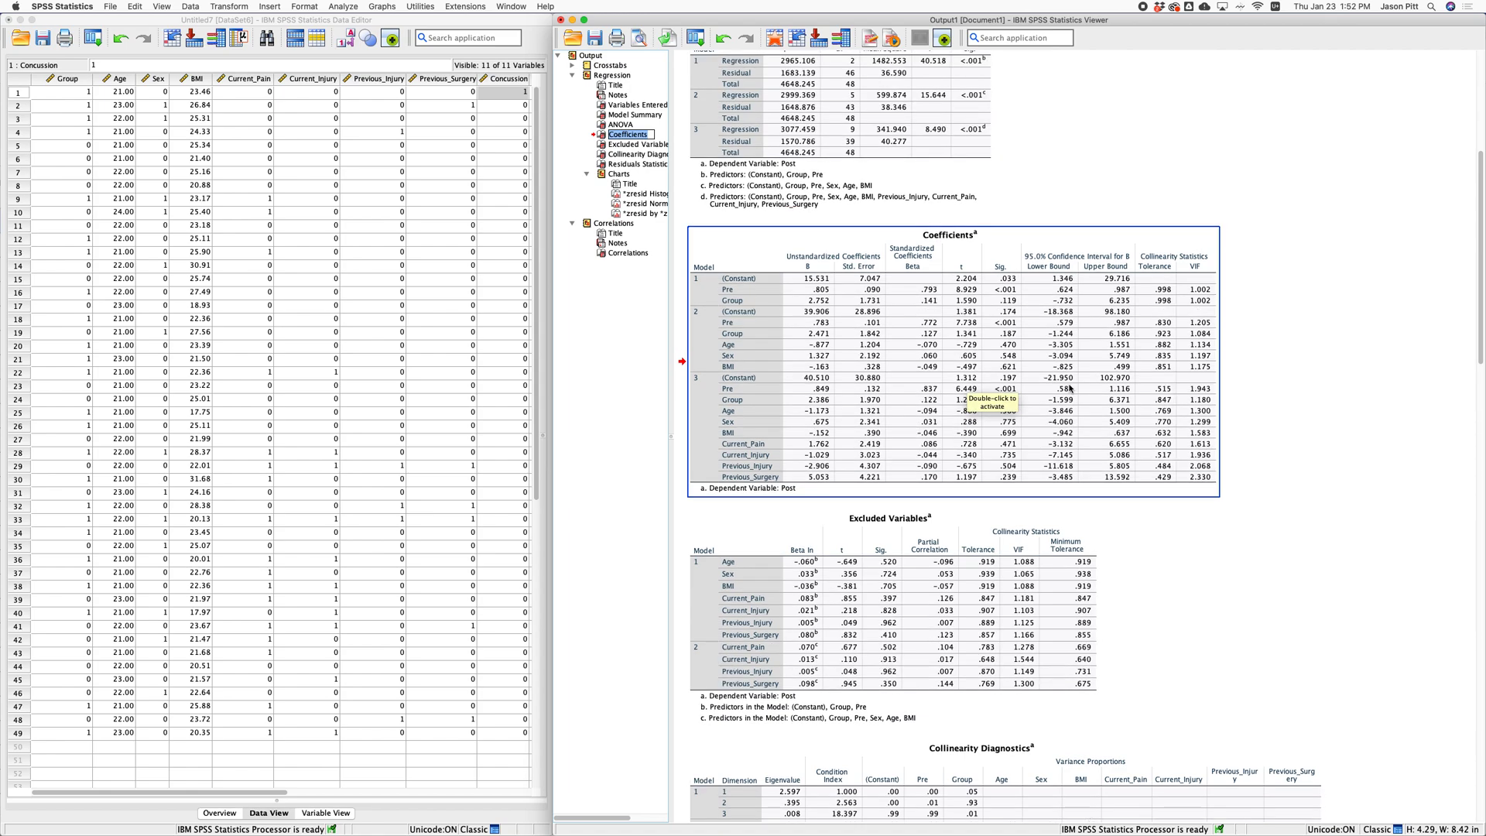
{"action": "scroll", "coordinate": [1071, 389], "scroll_direction": "up", "scroll_amount": 2}
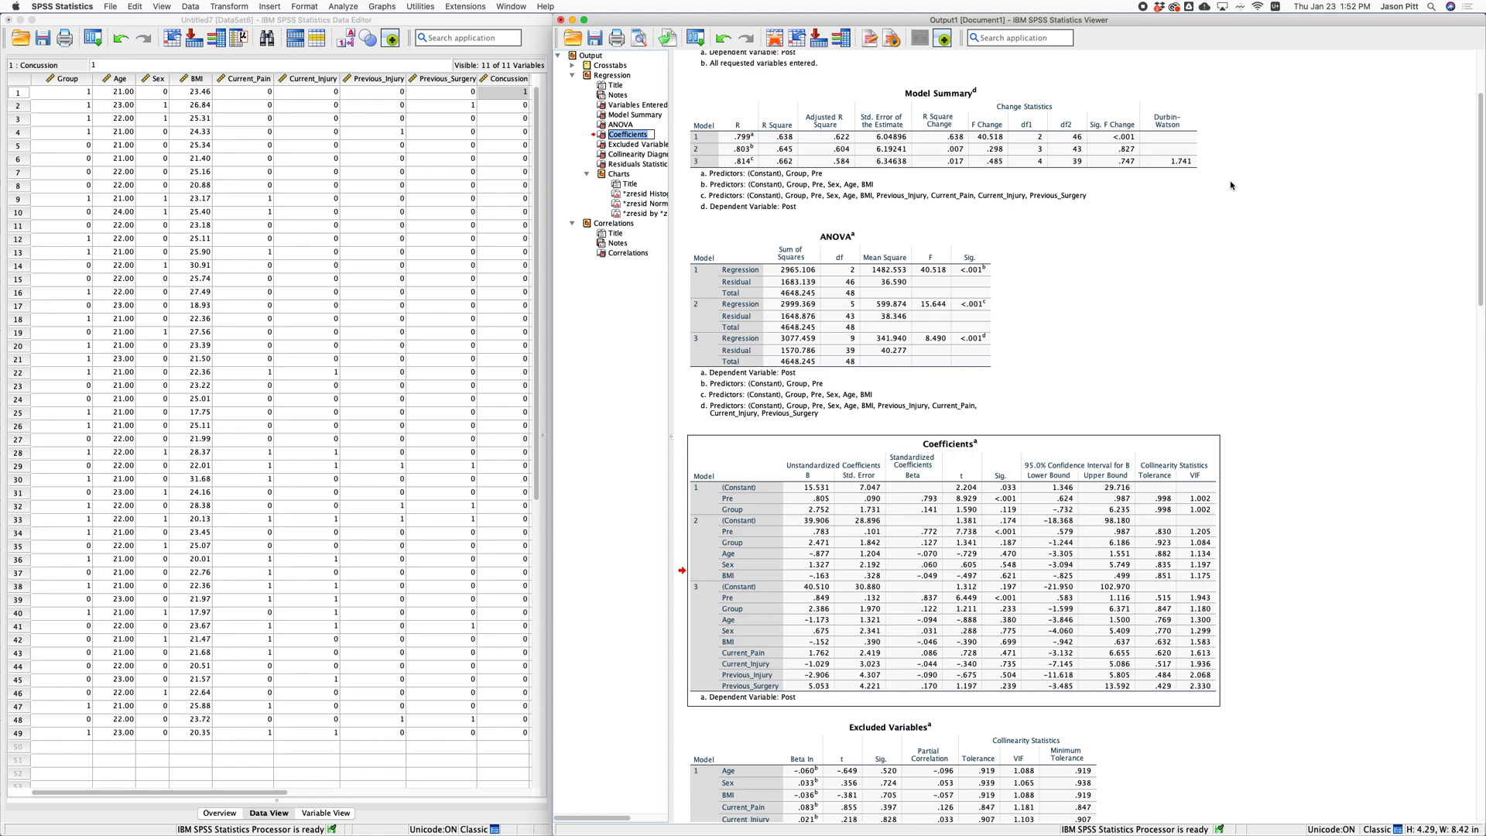
{"action": "left_click", "coordinate": [1097, 442]}
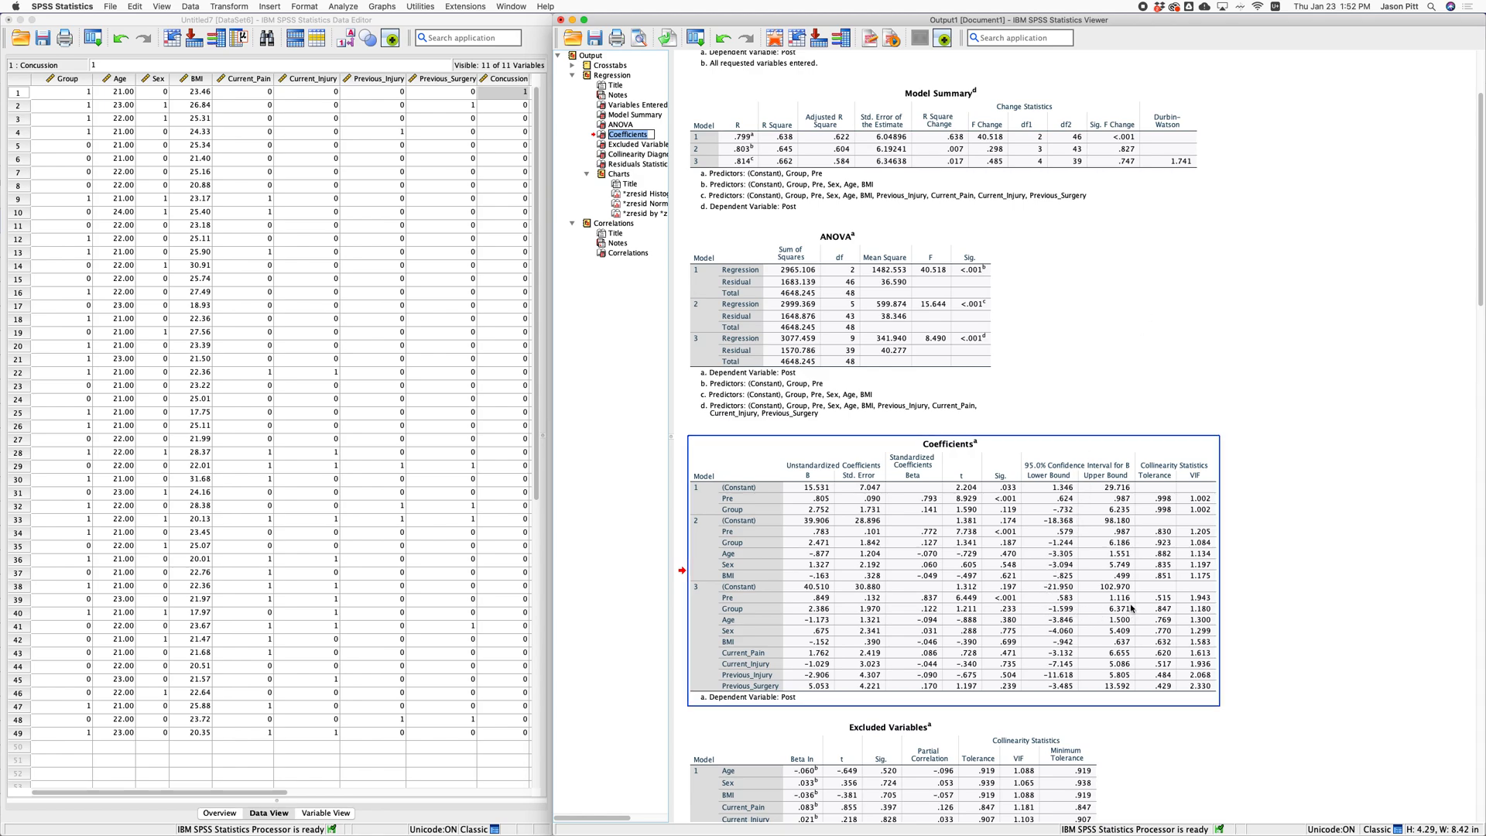